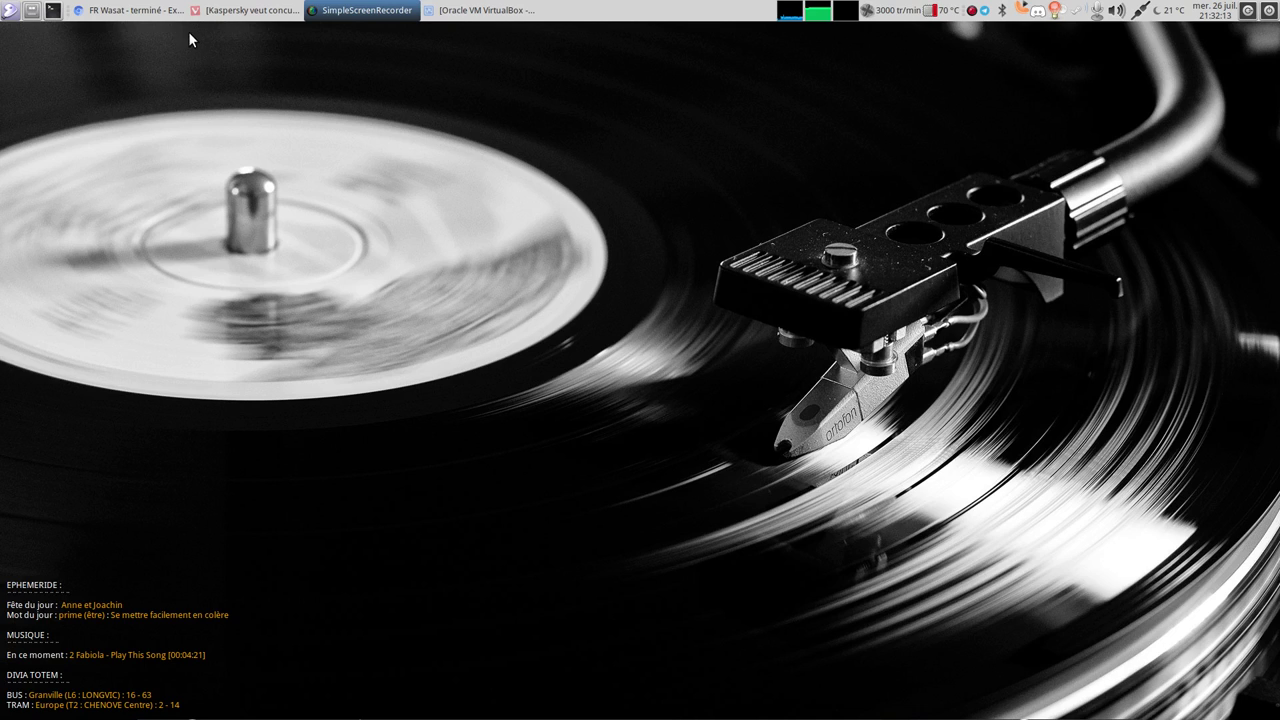
Step: Bring up the browser with the silicon.fr article on Kaspersky's free antivirus and enlarge the page to 110 %
{"action": "left_click", "coordinate": [209, 12]}
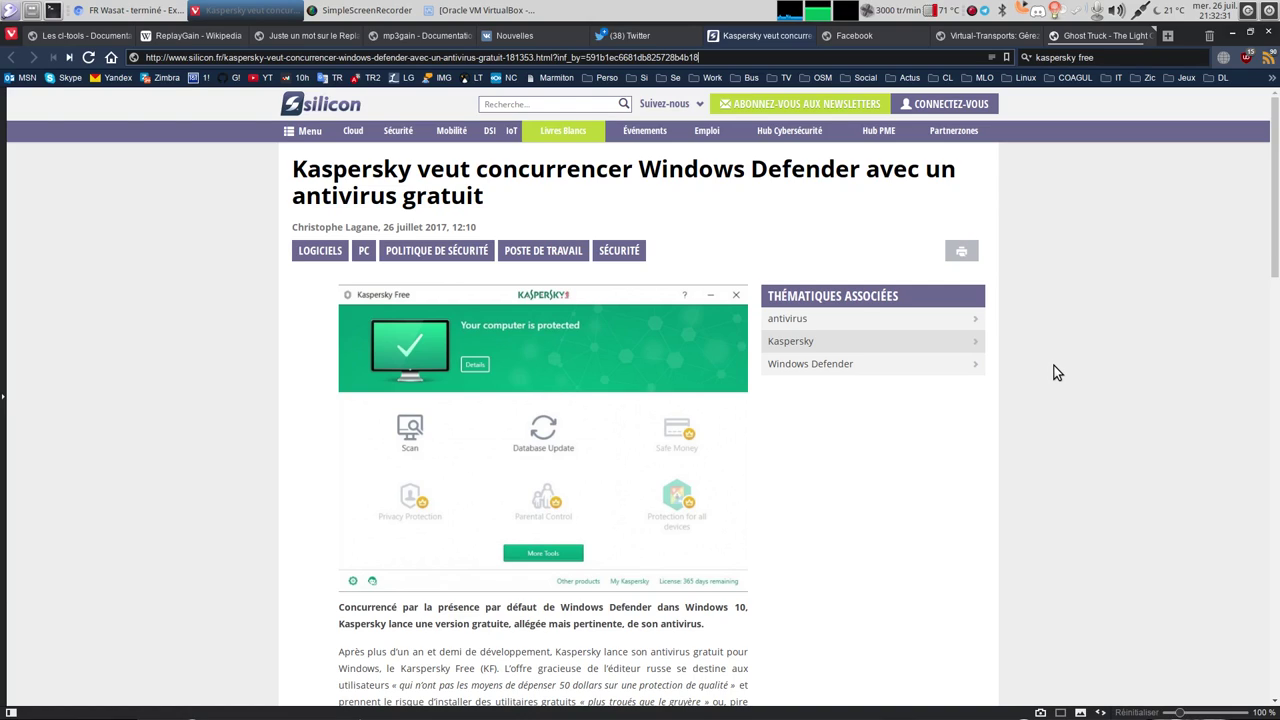
{"action": "scroll", "coordinate": [1057, 372], "scroll_direction": "down", "scroll_amount": 4}
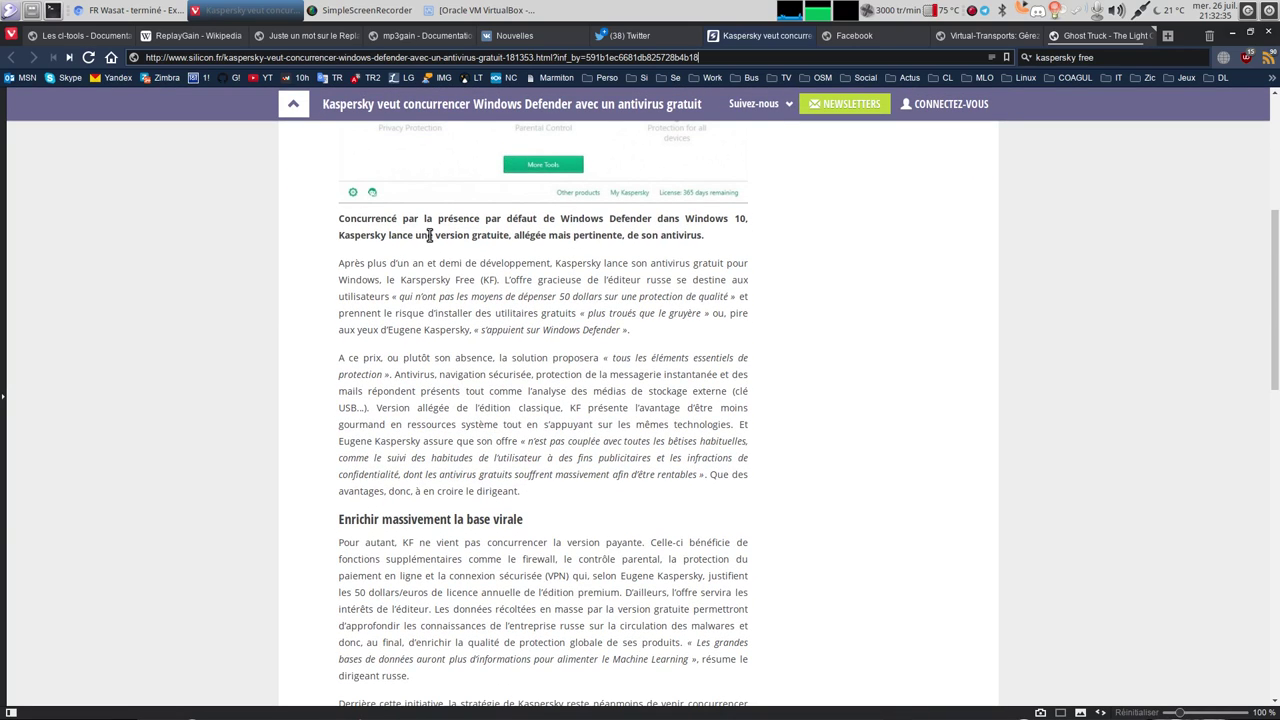
{"action": "key", "text": "ctrl+plus"}
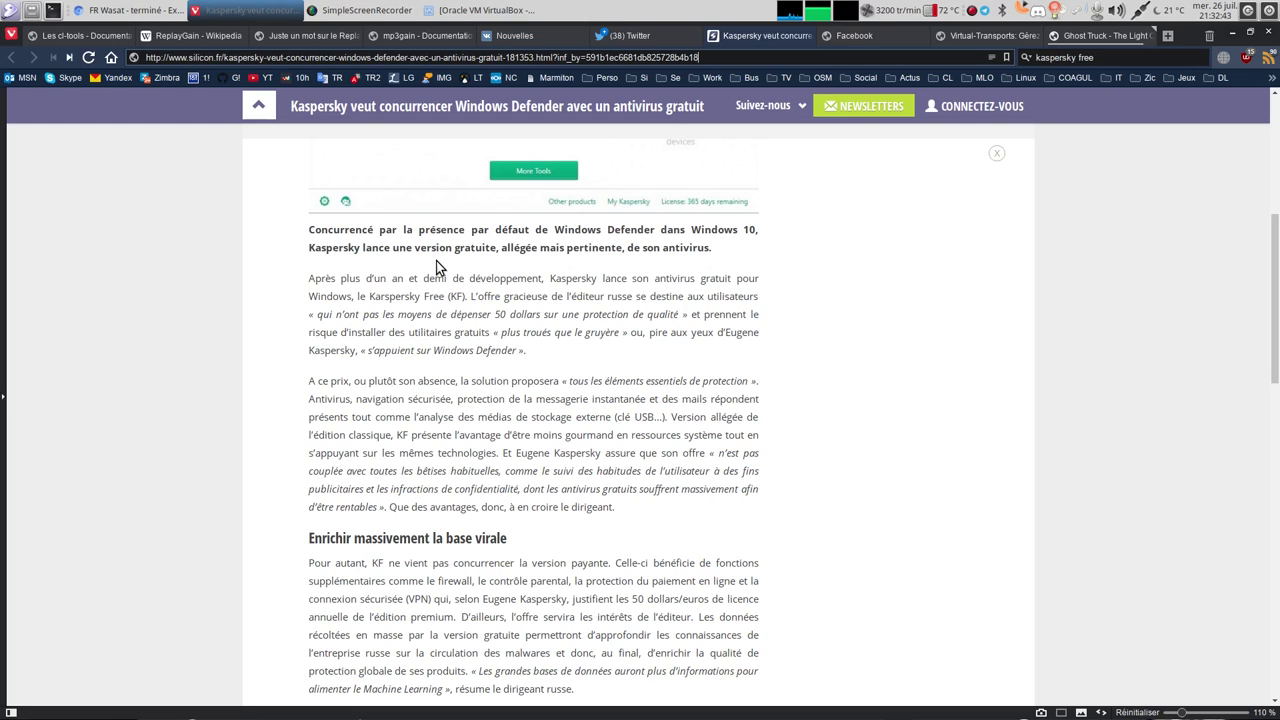
Step: Put the browser away and start the Windows10 virtual machine in Oracle VM VirtualBox
{"action": "left_click", "coordinate": [245, 10]}
{"action": "left_click", "coordinate": [497, 10]}
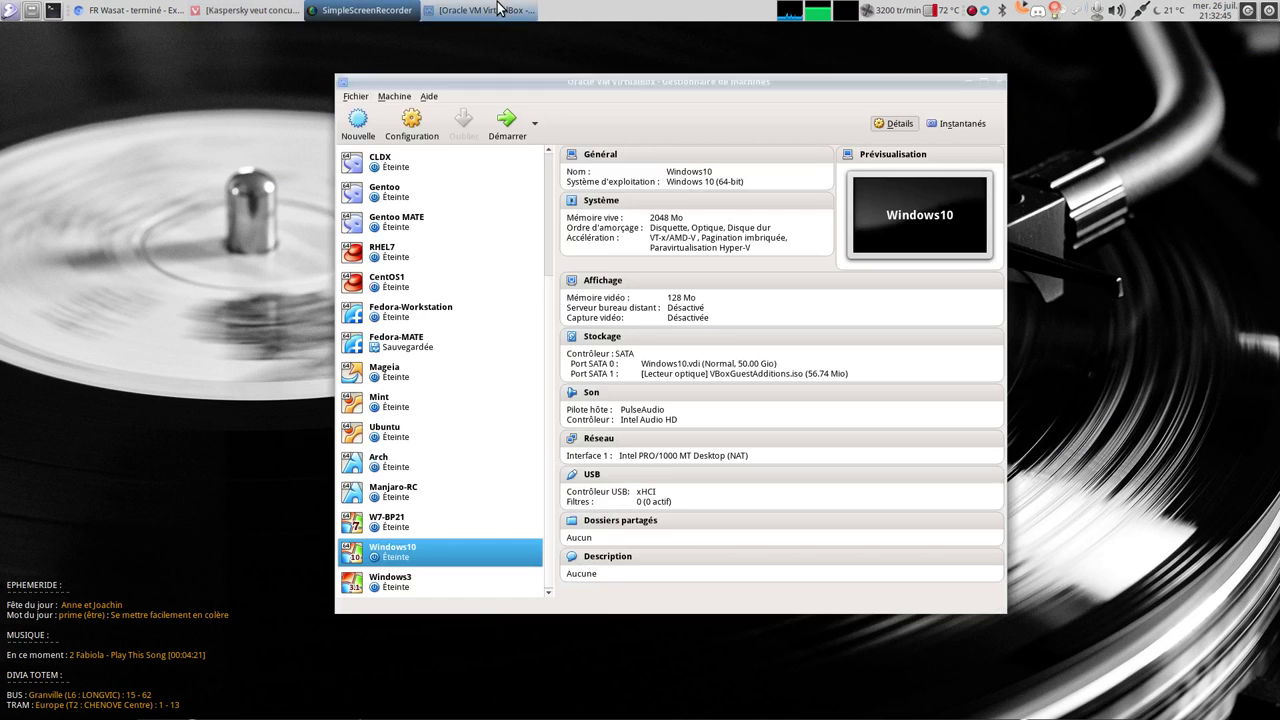
{"action": "left_click", "coordinate": [506, 145]}
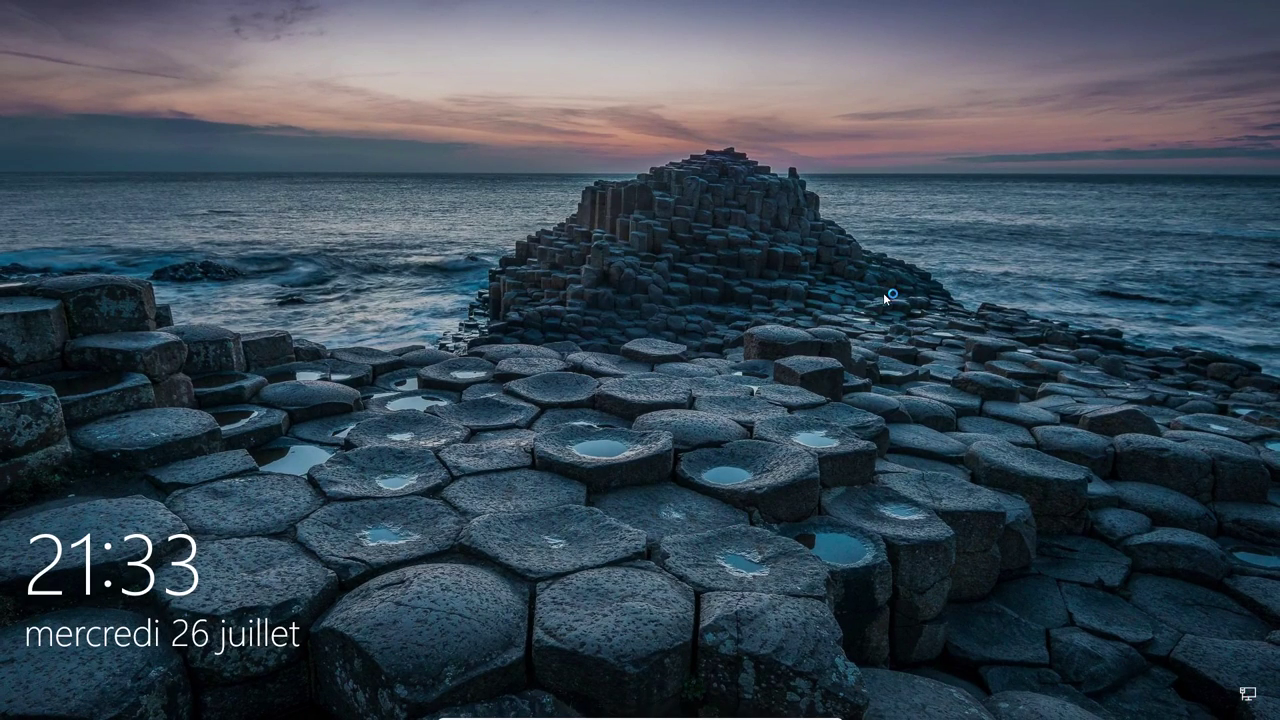
Step: Dismiss the Windows lock screen and sign in by entering the account password
{"action": "left_click", "coordinate": [897, 292]}
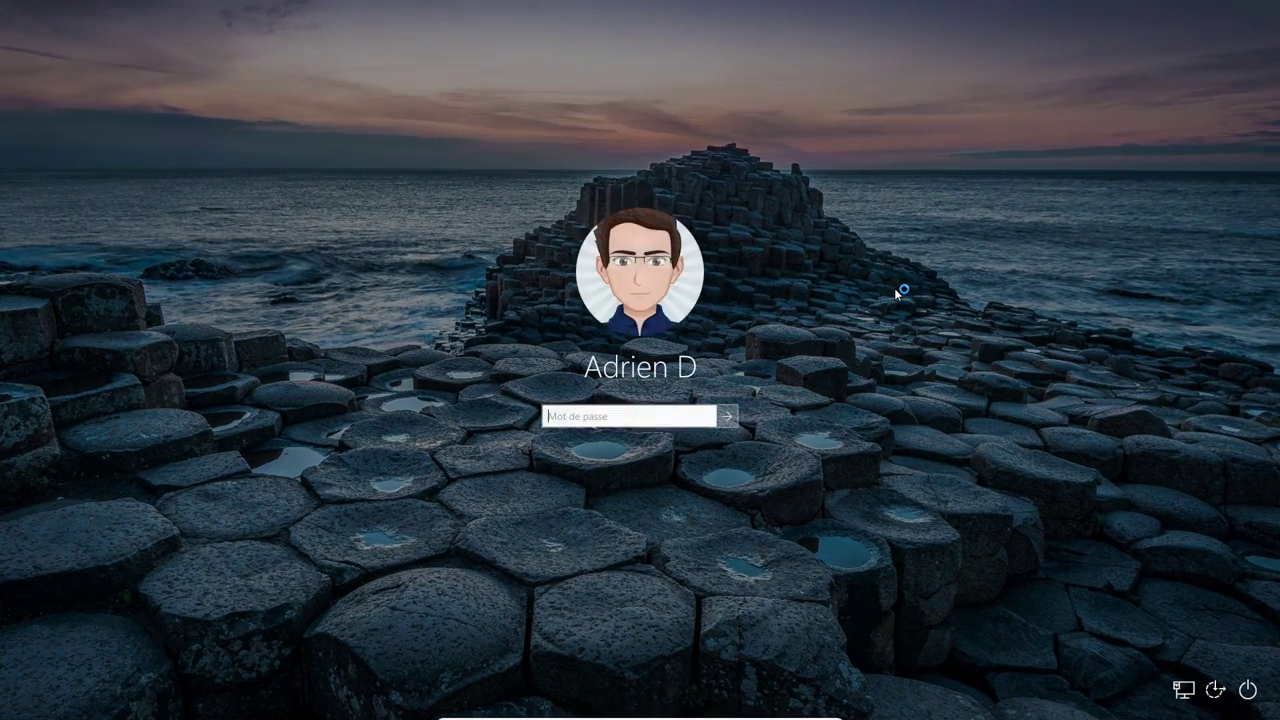
{"action": "type", "text": "••••••••"}
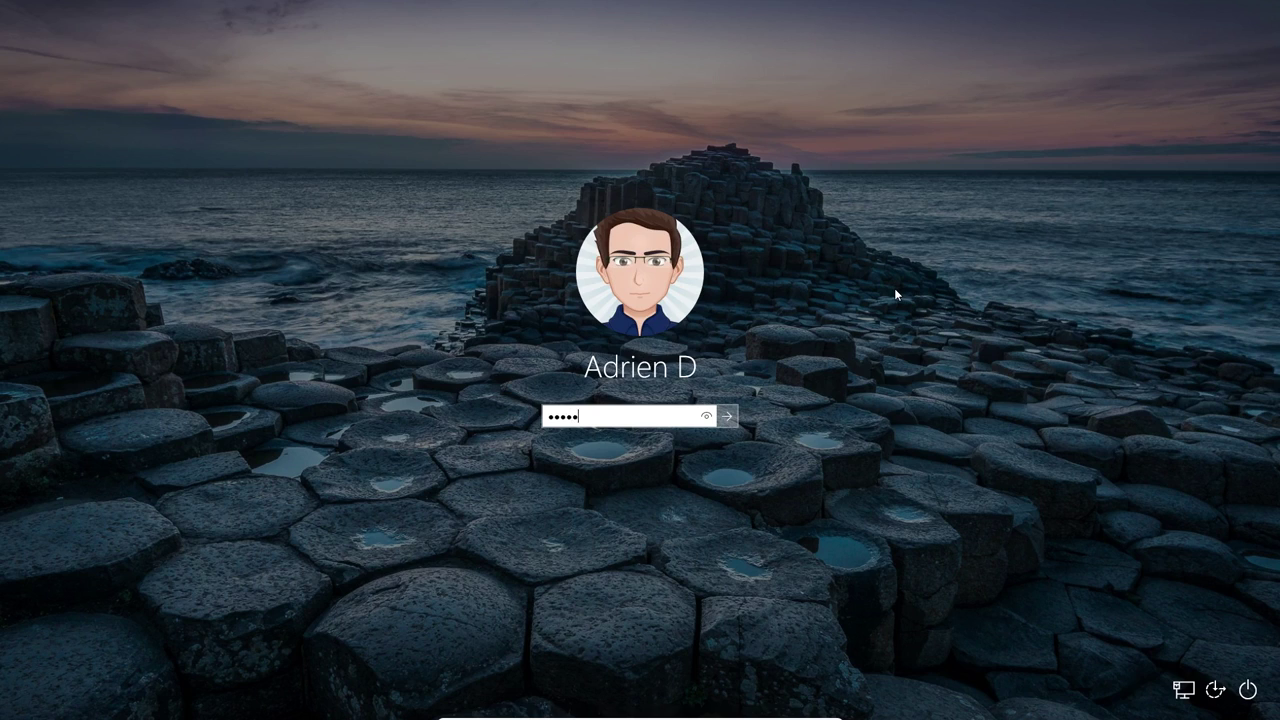
{"action": "type", "text": "•••"}
{"action": "key", "text": "Return"}
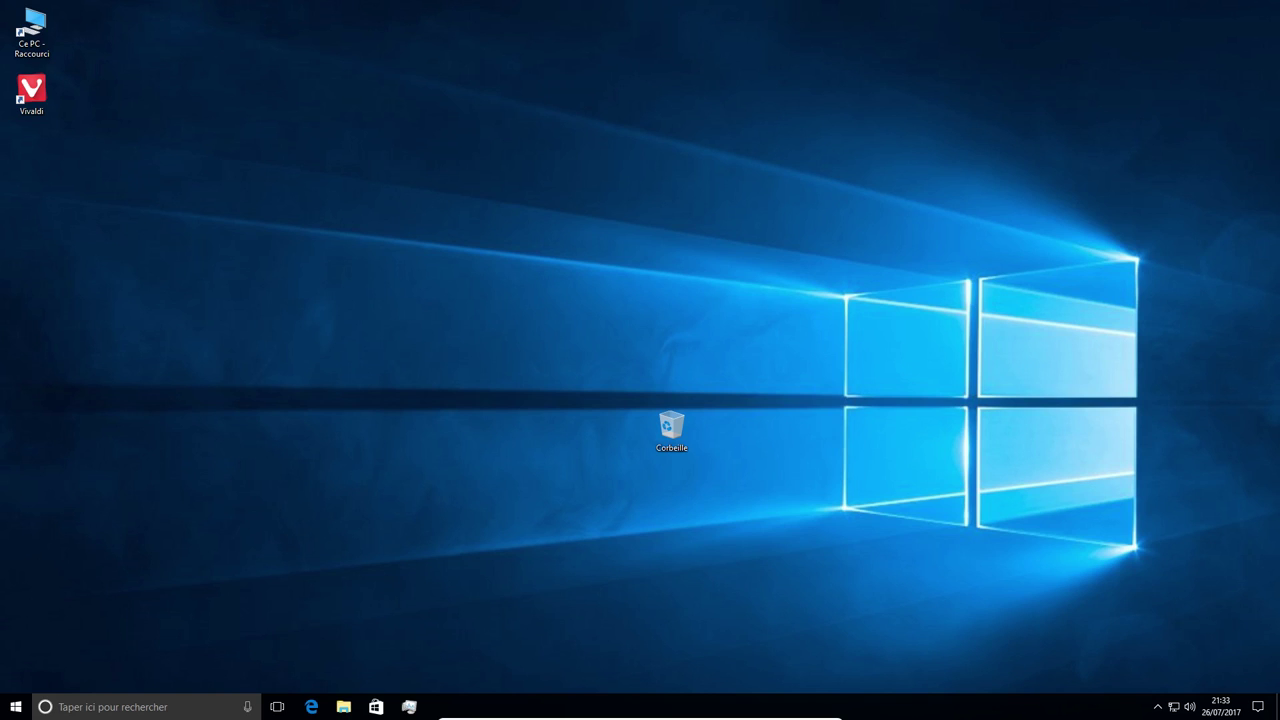
Step: Open Vivaldi and dismiss the site's notification offer and the "Vous aimerez aussi" overlay covering the article
{"action": "double_click", "coordinate": [35, 92]}
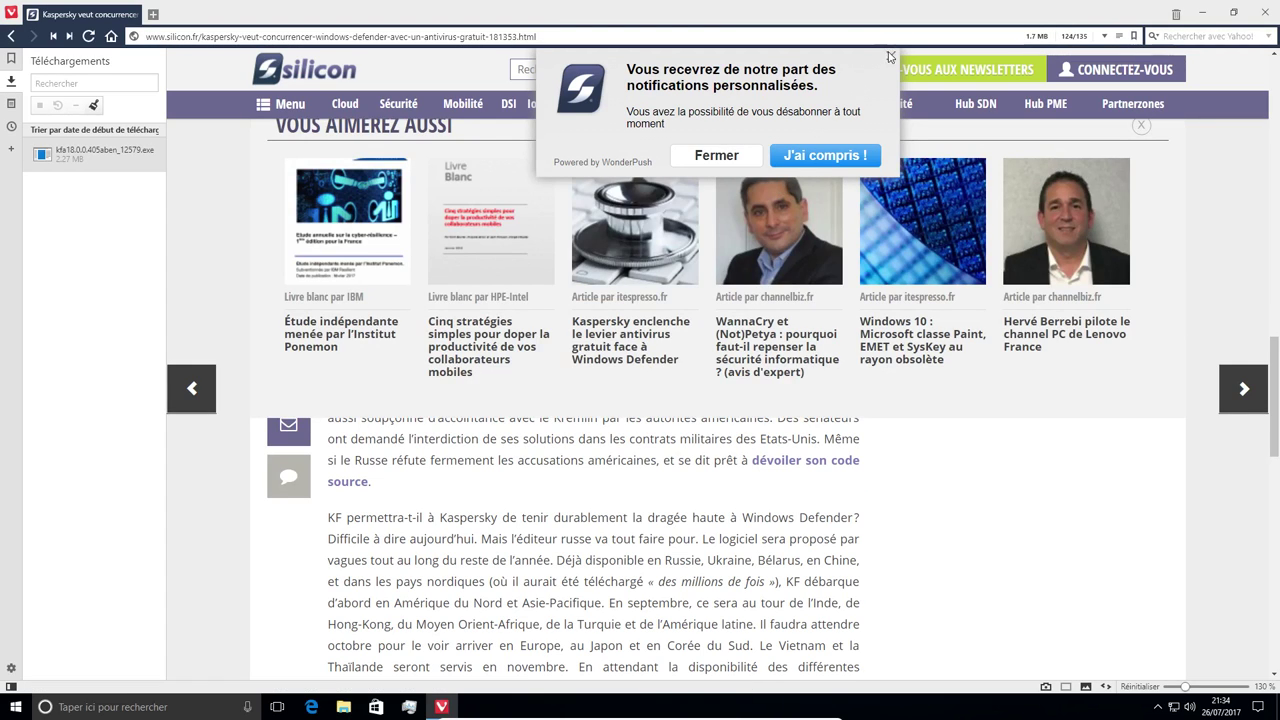
{"action": "left_click", "coordinate": [890, 56]}
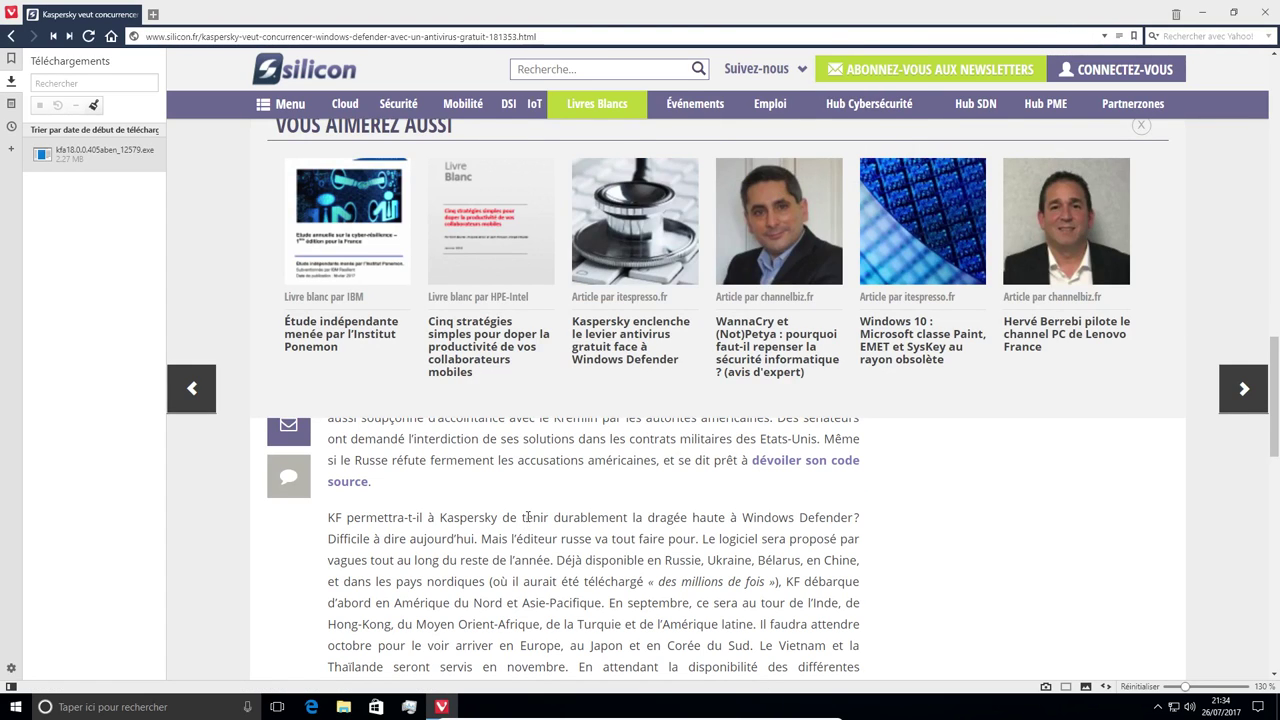
{"action": "scroll", "coordinate": [527, 530], "scroll_direction": "down", "scroll_amount": 8}
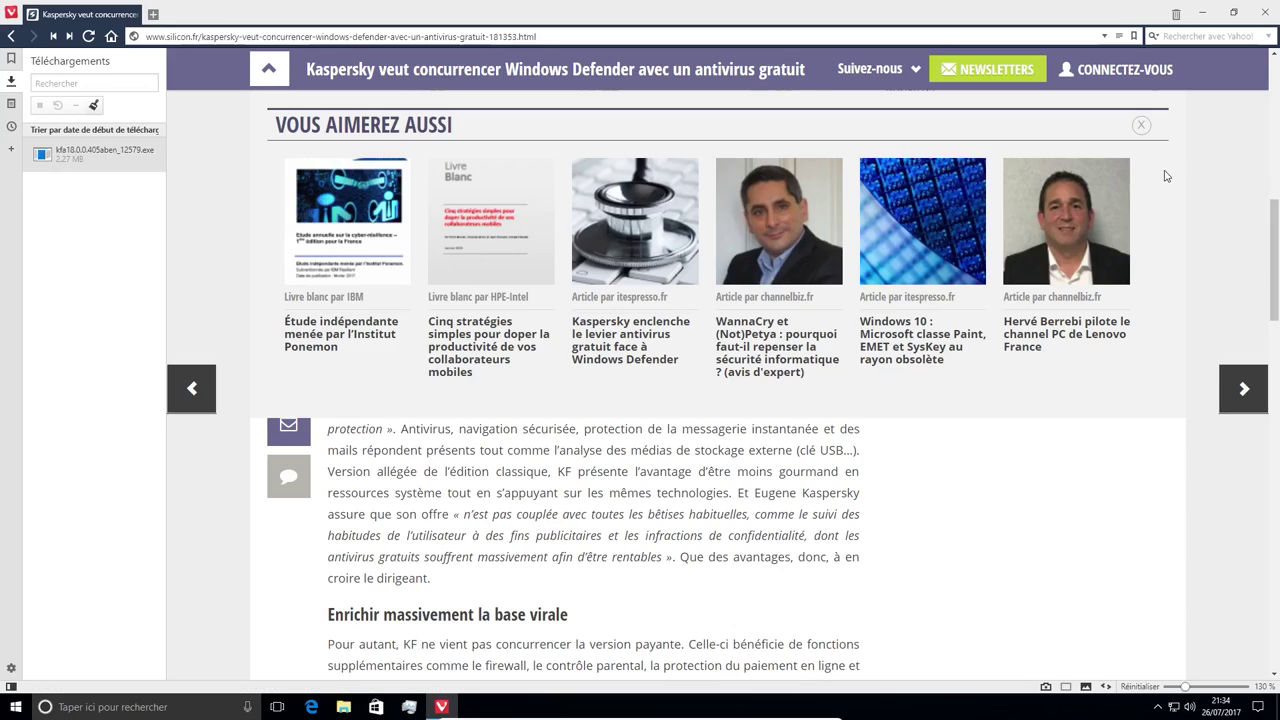
{"action": "left_click", "coordinate": [1141, 125]}
Step: Read the article's sections on enriching the virus database and on Kaspersky's competition with Microsoft
{"action": "scroll", "coordinate": [537, 442], "scroll_direction": "down", "scroll_amount": 1}
{"action": "scroll", "coordinate": [537, 442], "scroll_direction": "down", "scroll_amount": 8}
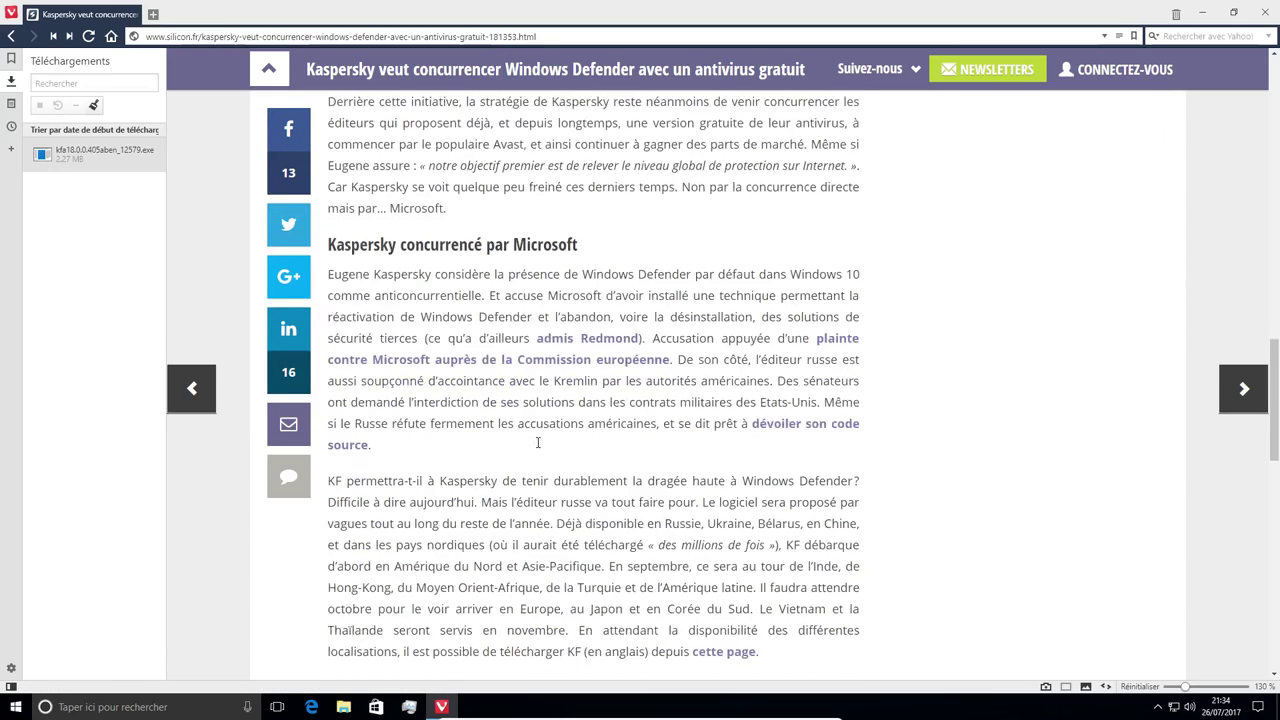
{"action": "scroll", "coordinate": [537, 442], "scroll_direction": "up", "scroll_amount": 3}
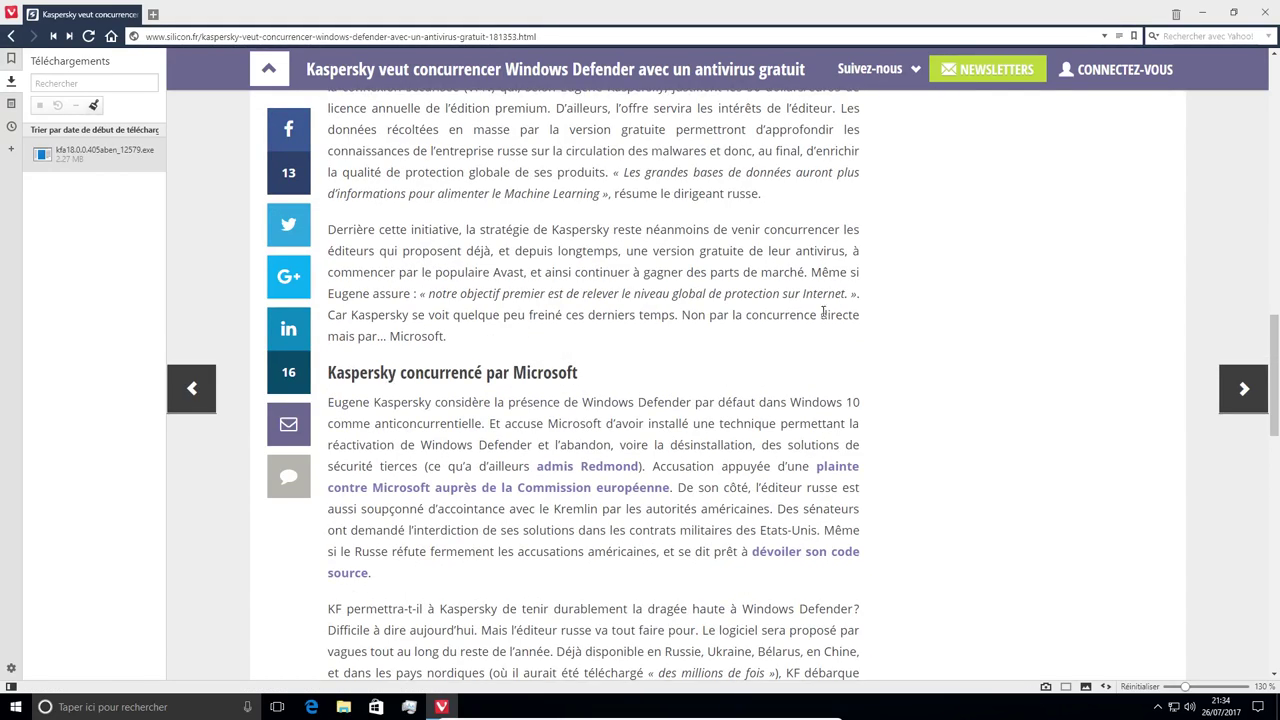
{"action": "scroll", "coordinate": [740, 264], "scroll_direction": "up", "scroll_amount": 2}
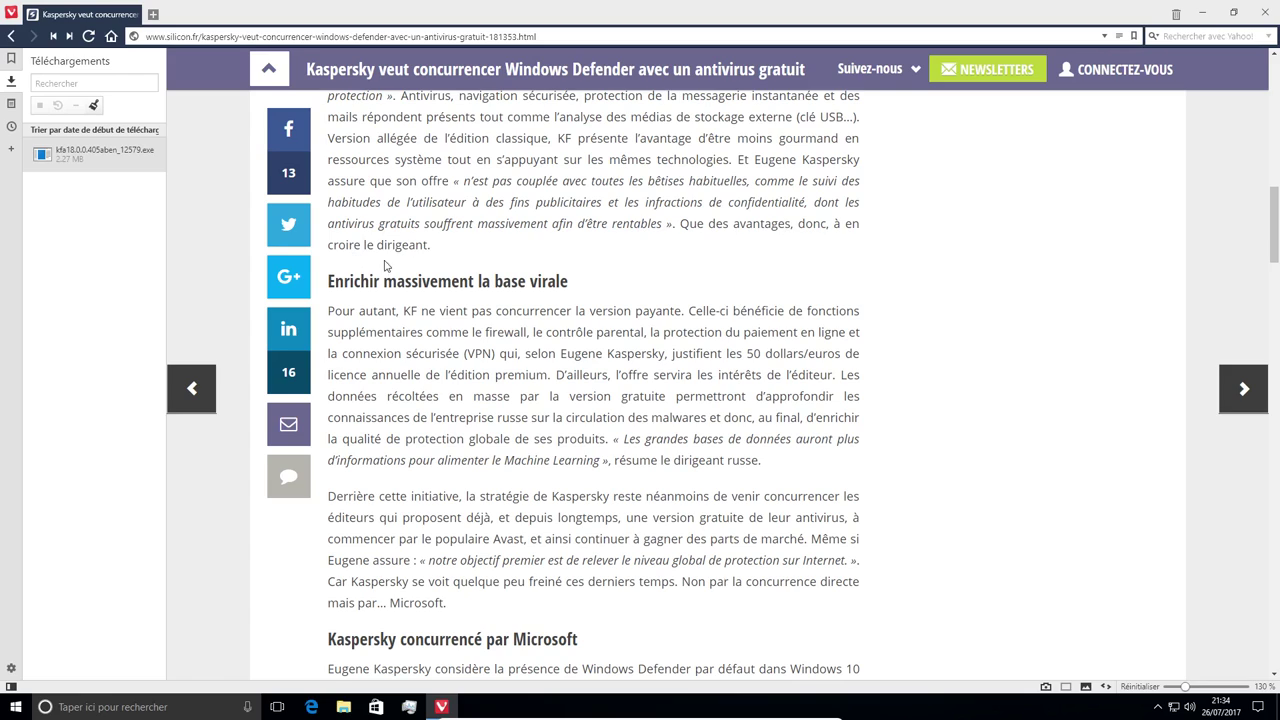
{"action": "scroll", "coordinate": [466, 272], "scroll_direction": "down", "scroll_amount": 1}
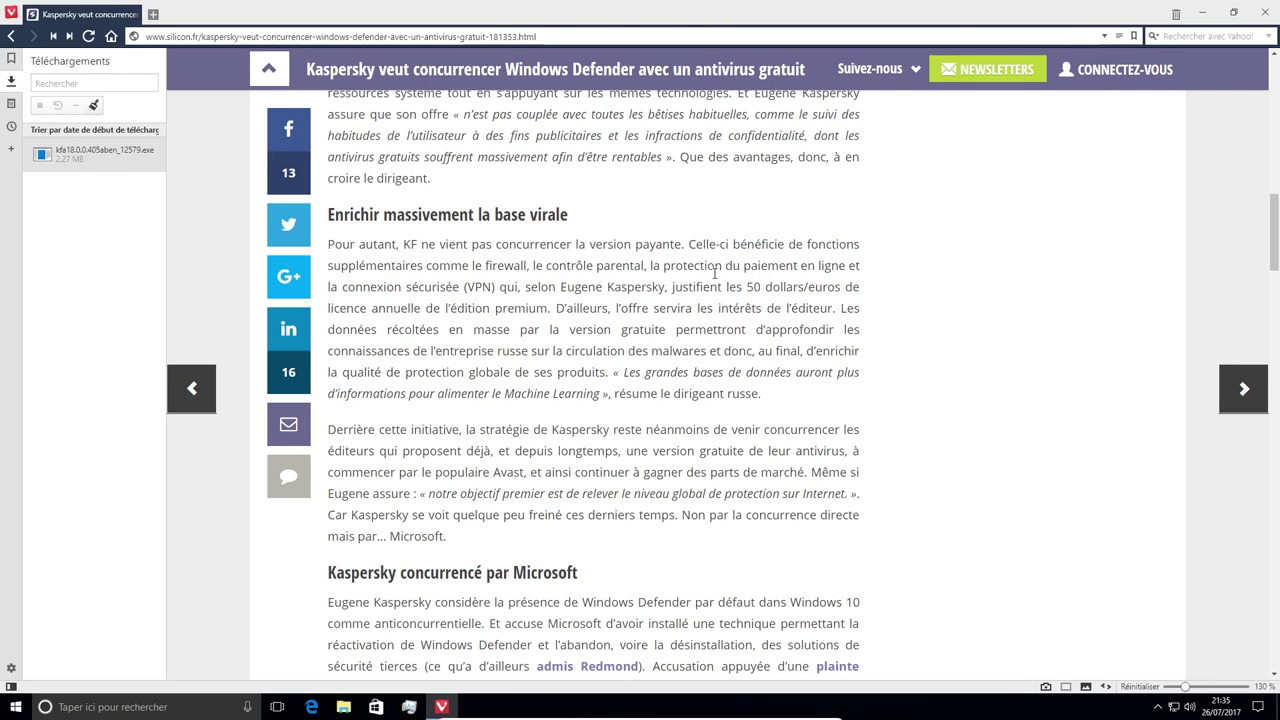
{"action": "scroll", "coordinate": [715, 272], "scroll_direction": "down", "scroll_amount": 1}
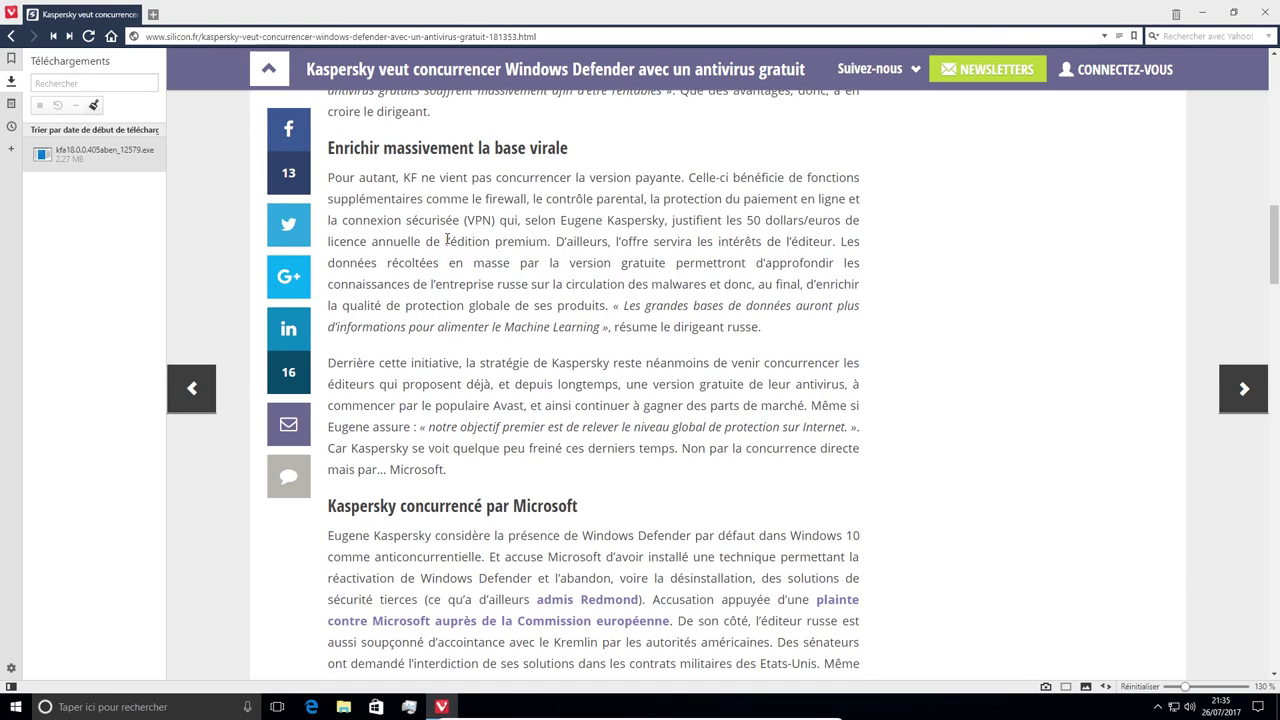
{"action": "scroll", "coordinate": [447, 239], "scroll_direction": "down", "scroll_amount": 1}
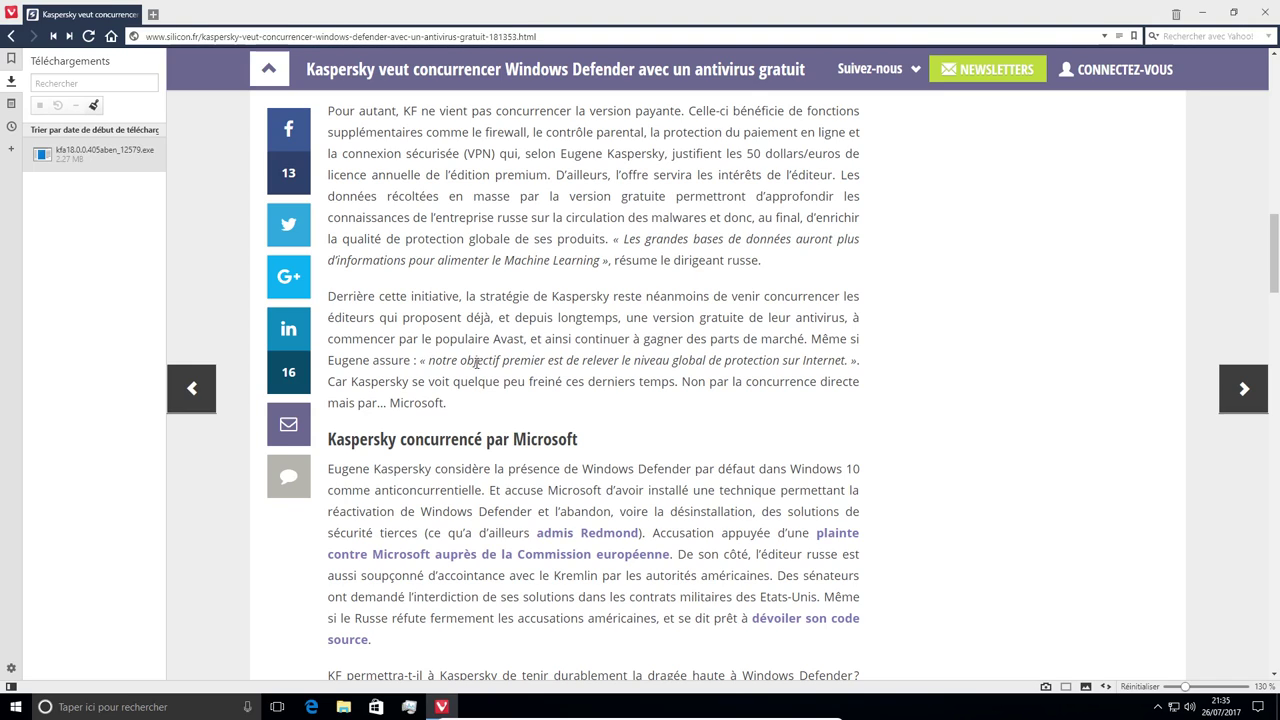
{"action": "scroll", "coordinate": [371, 357], "scroll_direction": "down", "scroll_amount": 1}
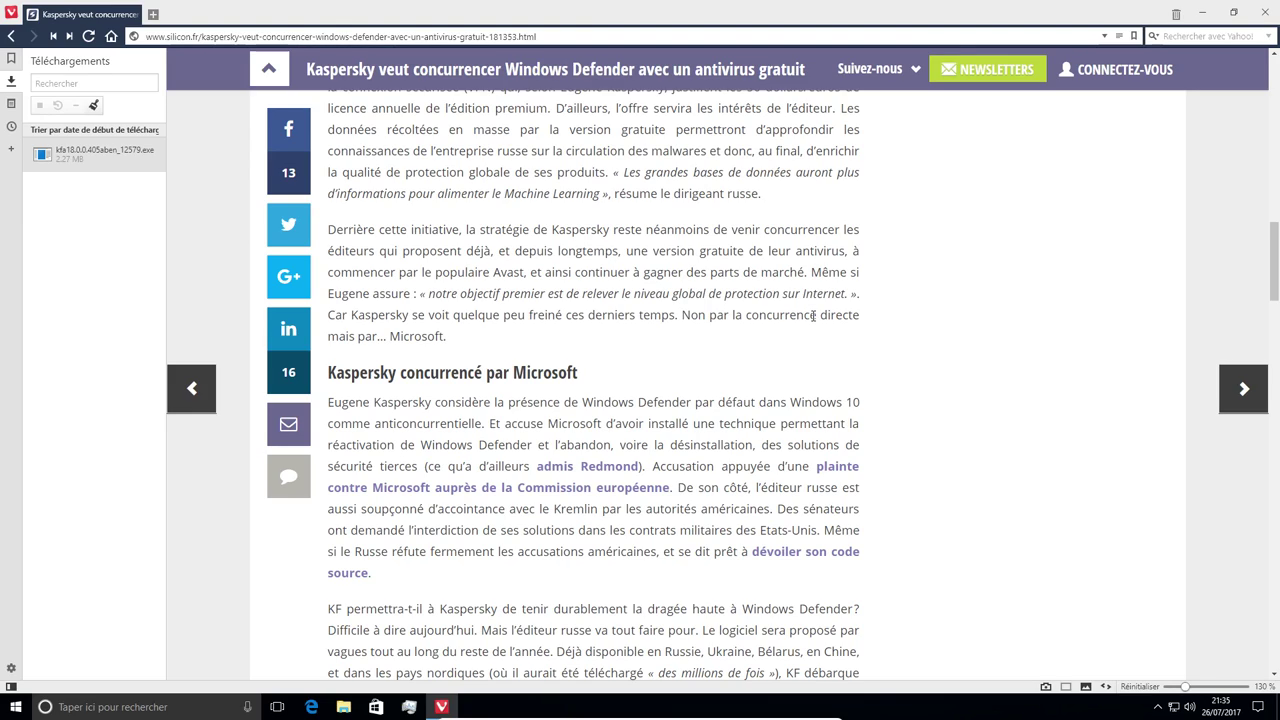
Step: Check the device's protection status in the Windows Defender security centre, and close it
{"action": "left_click", "coordinate": [1158, 707]}
{"action": "left_click", "coordinate": [1144, 681]}
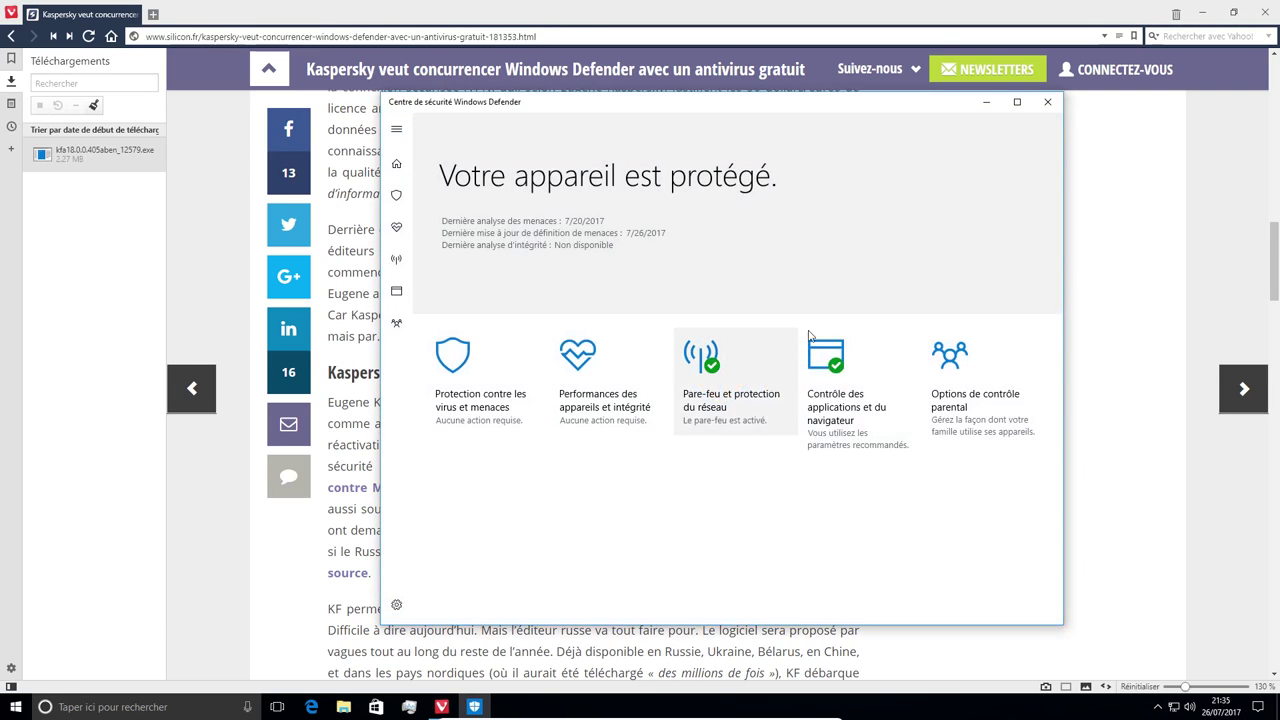
{"action": "left_click", "coordinate": [1049, 102]}
Step: Follow the article's closing "cette page" link to the Kaspersky Free download page and show it
{"action": "scroll", "coordinate": [607, 328], "scroll_direction": "down", "scroll_amount": 1}
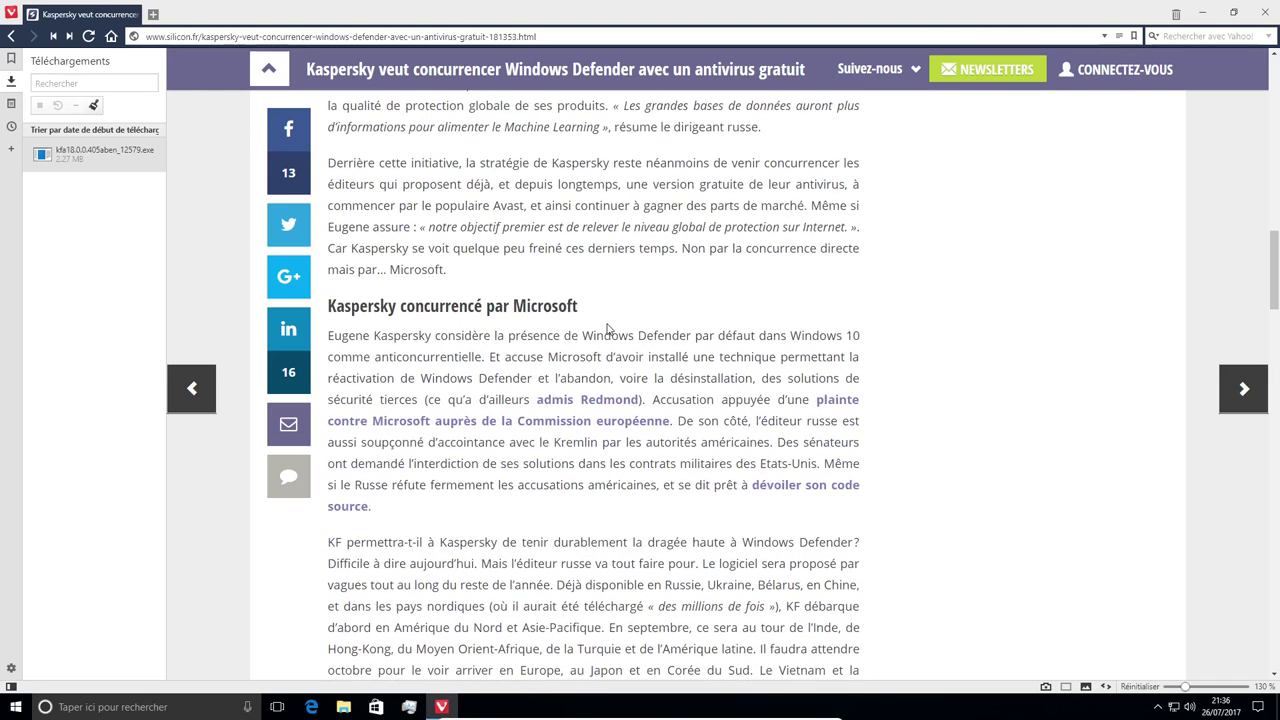
{"action": "scroll", "coordinate": [607, 328], "scroll_direction": "down", "scroll_amount": 1}
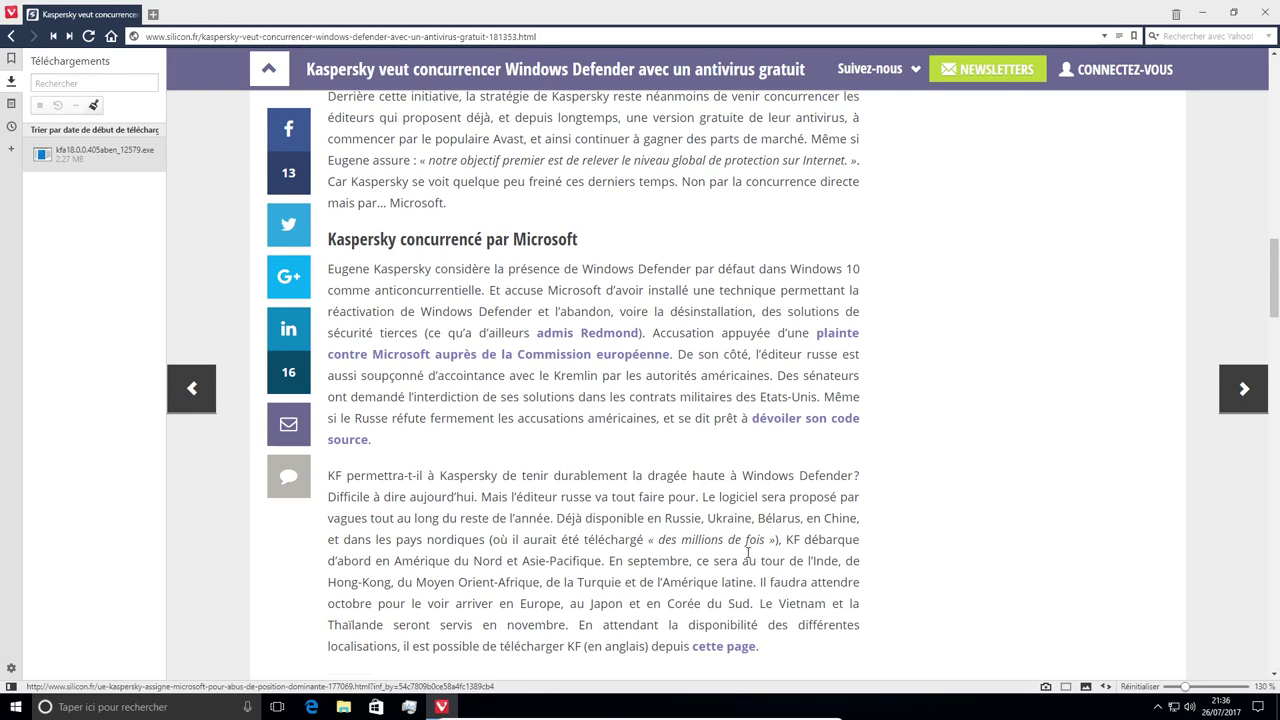
{"action": "scroll", "coordinate": [740, 490], "scroll_direction": "down", "scroll_amount": 4}
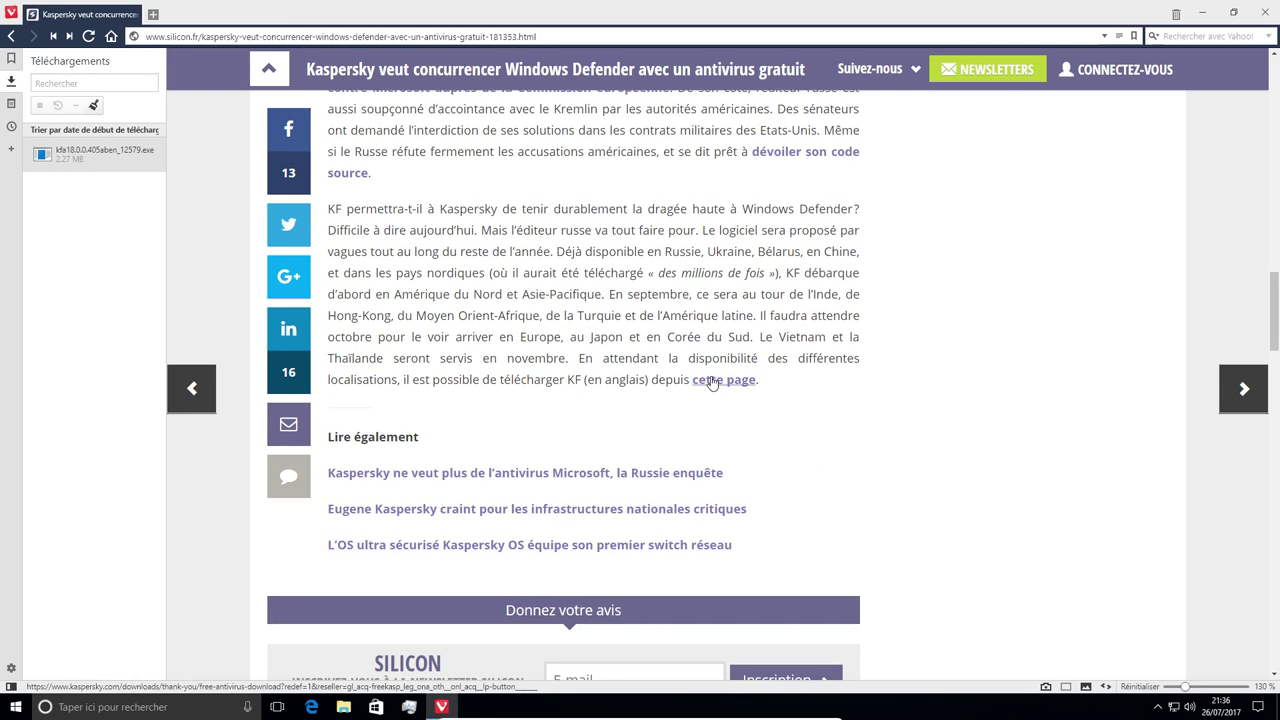
{"action": "left_click", "coordinate": [712, 381]}
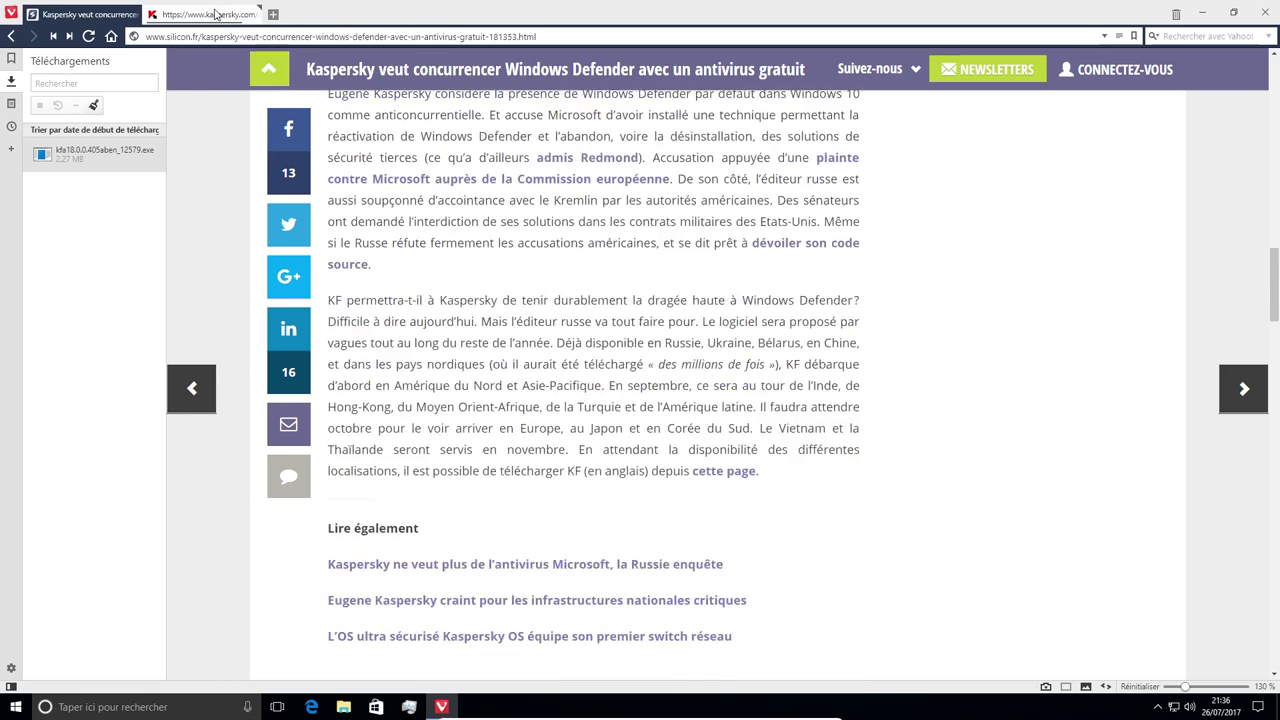
{"action": "left_click", "coordinate": [215, 13]}
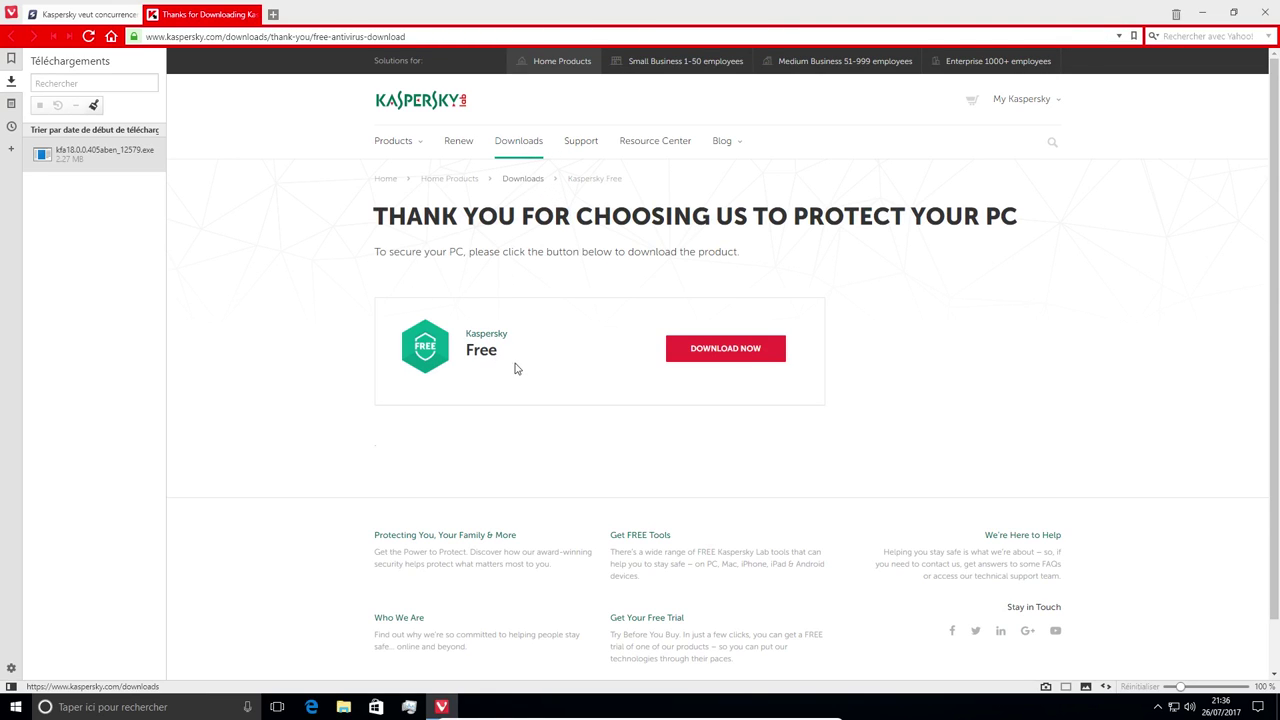
Step: Download the Kaspersky Free installer kfa18.0.0.405aben_12579.exe and have it opened directly
{"action": "left_click", "coordinate": [754, 357]}
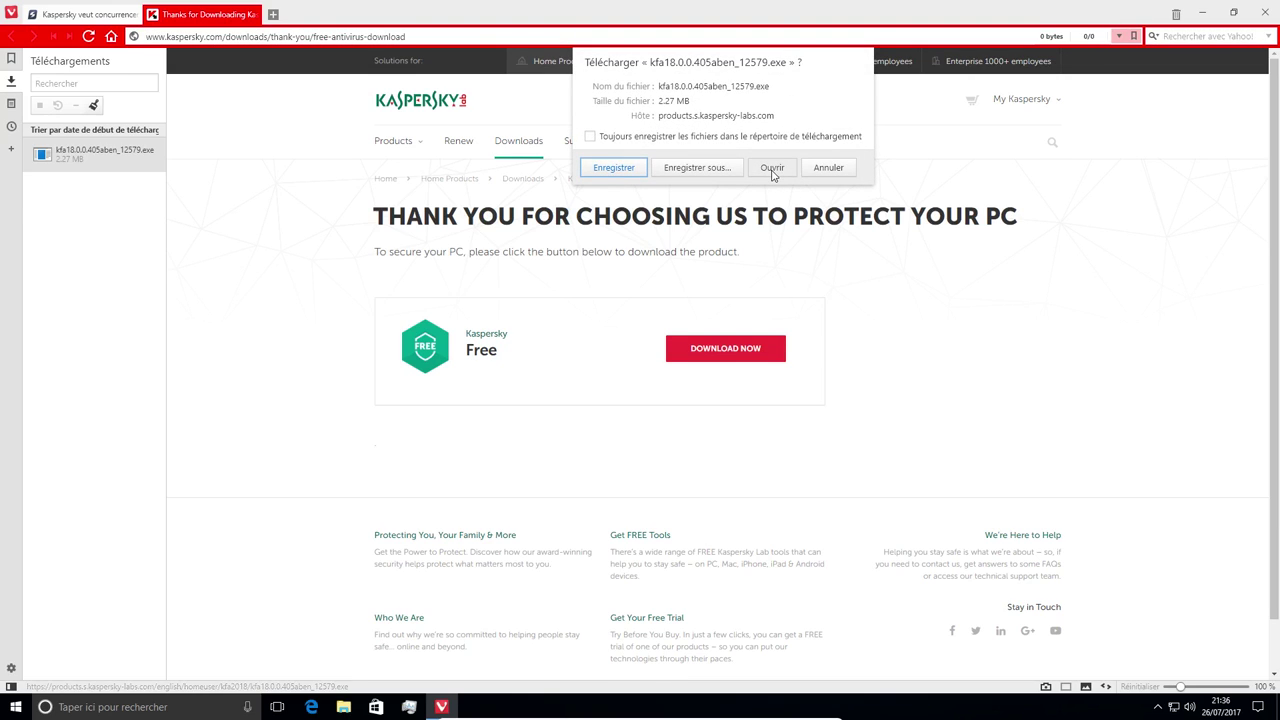
{"action": "left_click", "coordinate": [772, 172]}
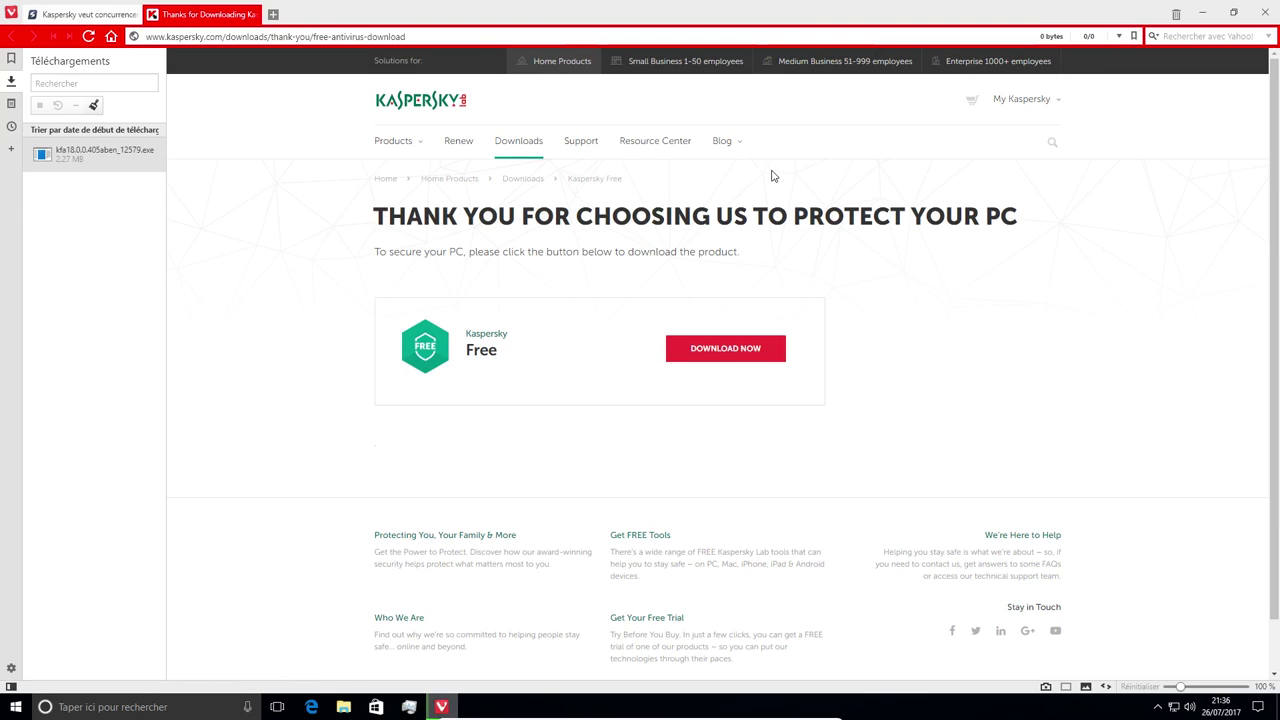
{"action": "left_click", "coordinate": [93, 105]}
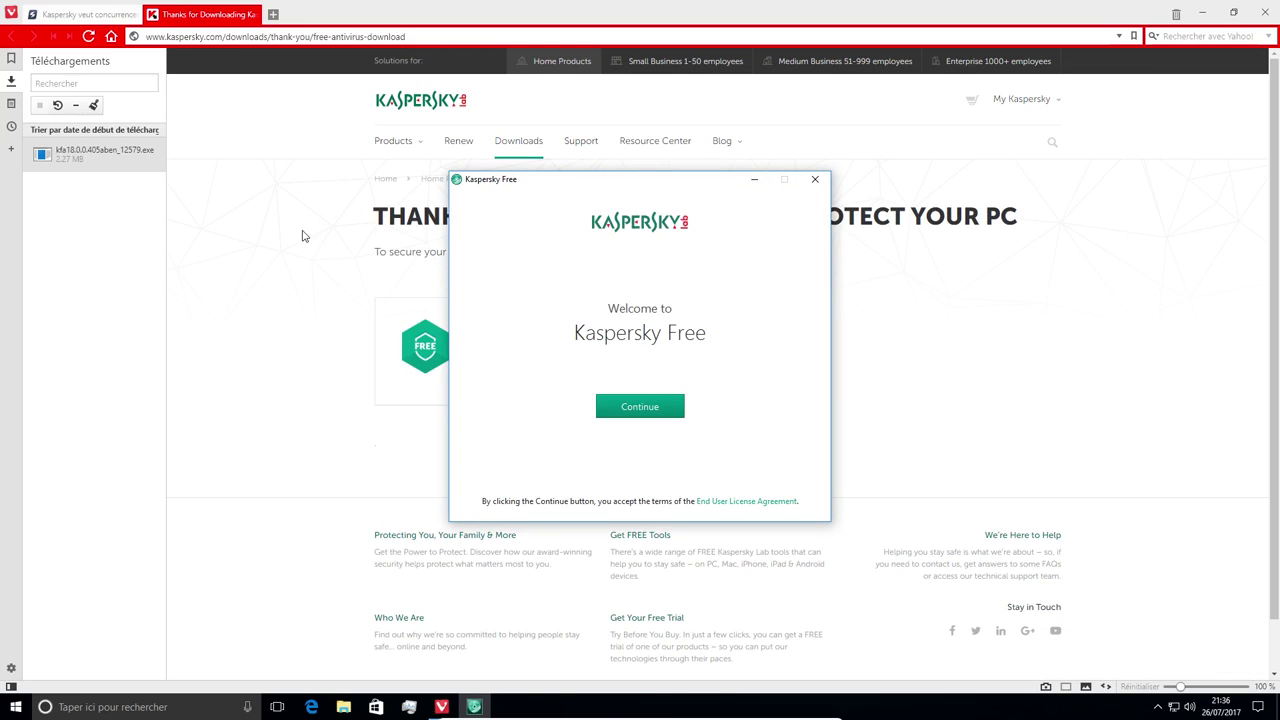
Step: Accept the licence terms, start installing Kaspersky Free with Kaspersky Security Network participation, and authorise it to modify the device
{"action": "left_click", "coordinate": [637, 407]}
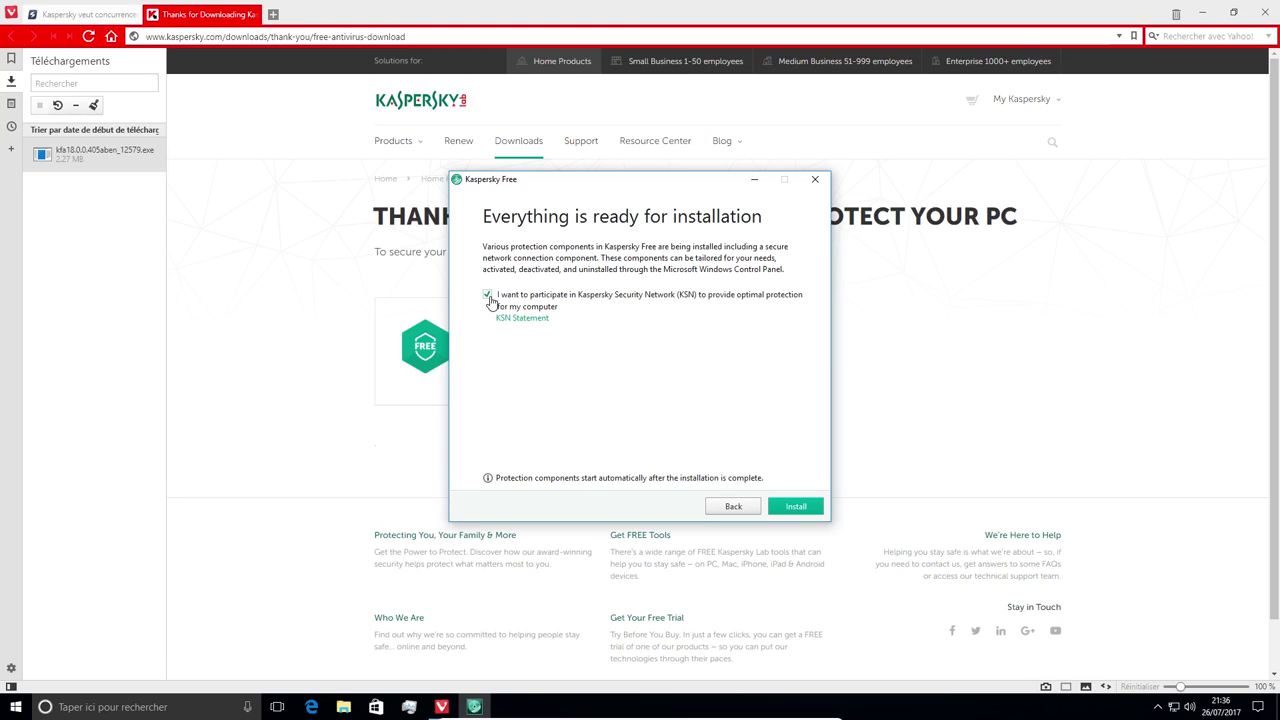
{"action": "left_click", "coordinate": [786, 508]}
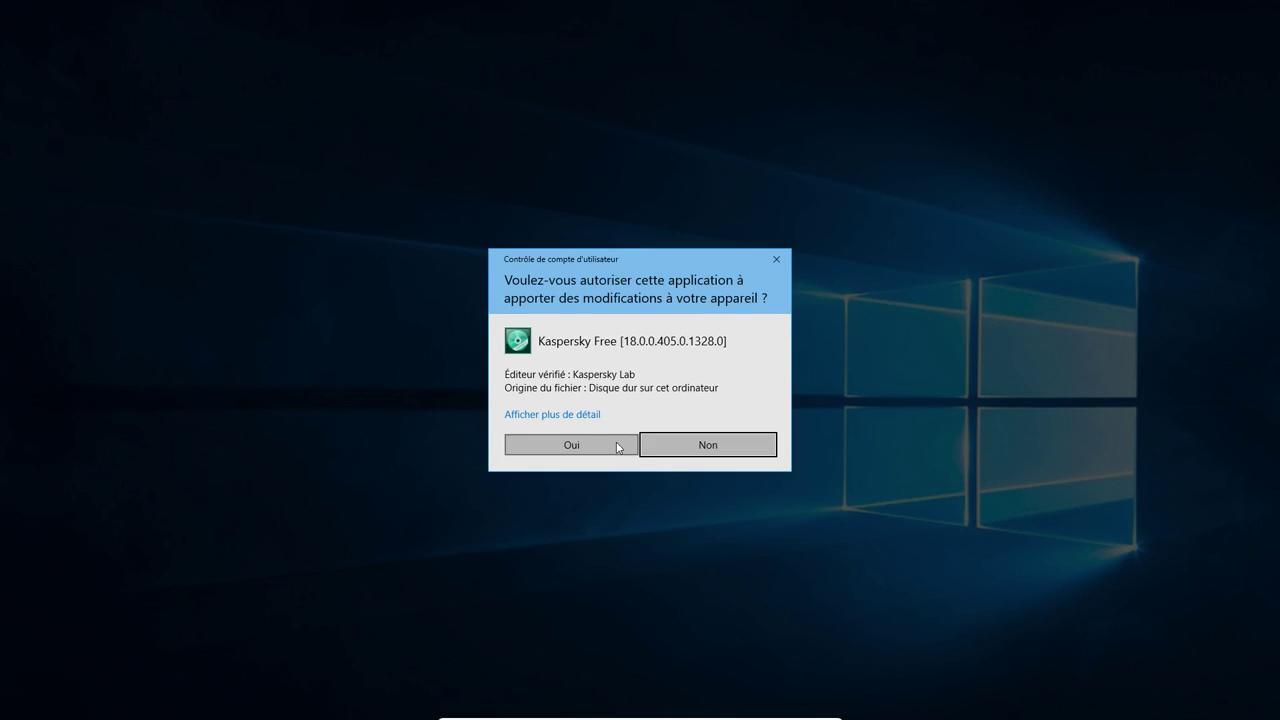
{"action": "left_click", "coordinate": [616, 442]}
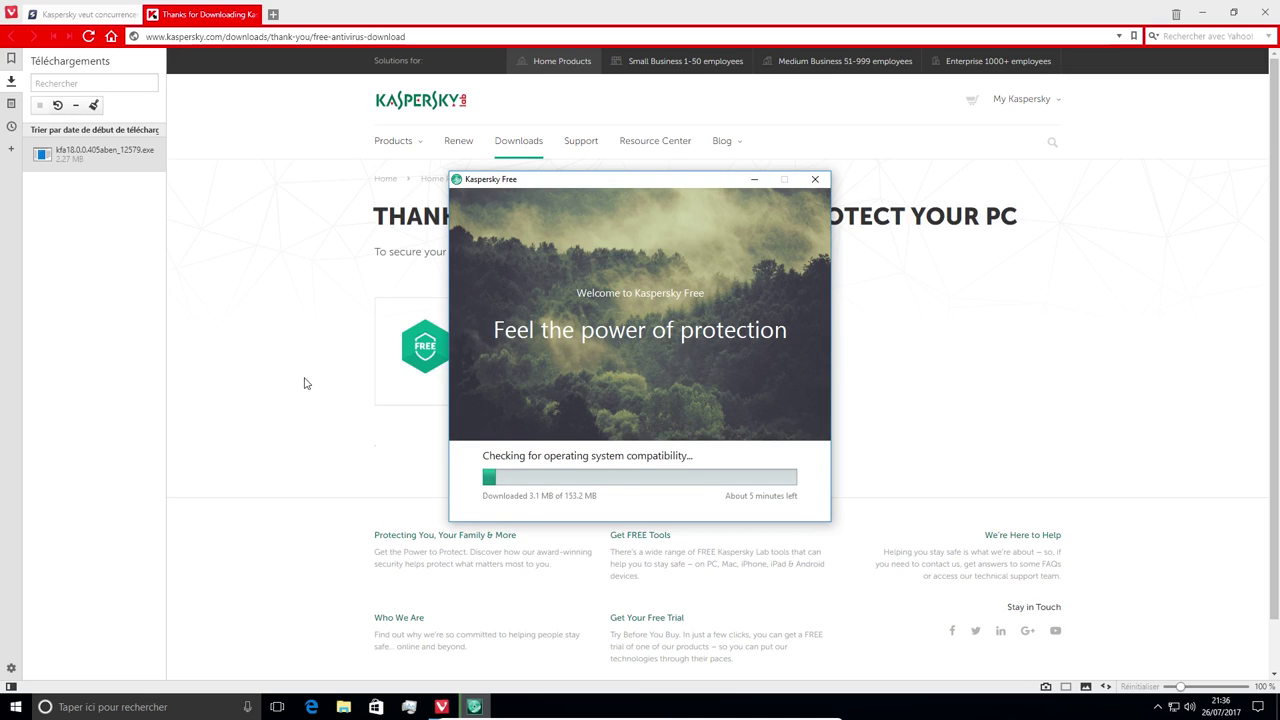
Step: Go to Kaspersky's general Downloads page and look through its trial products and free tools
{"action": "scroll", "coordinate": [487, 233], "scroll_direction": "down", "scroll_amount": 1}
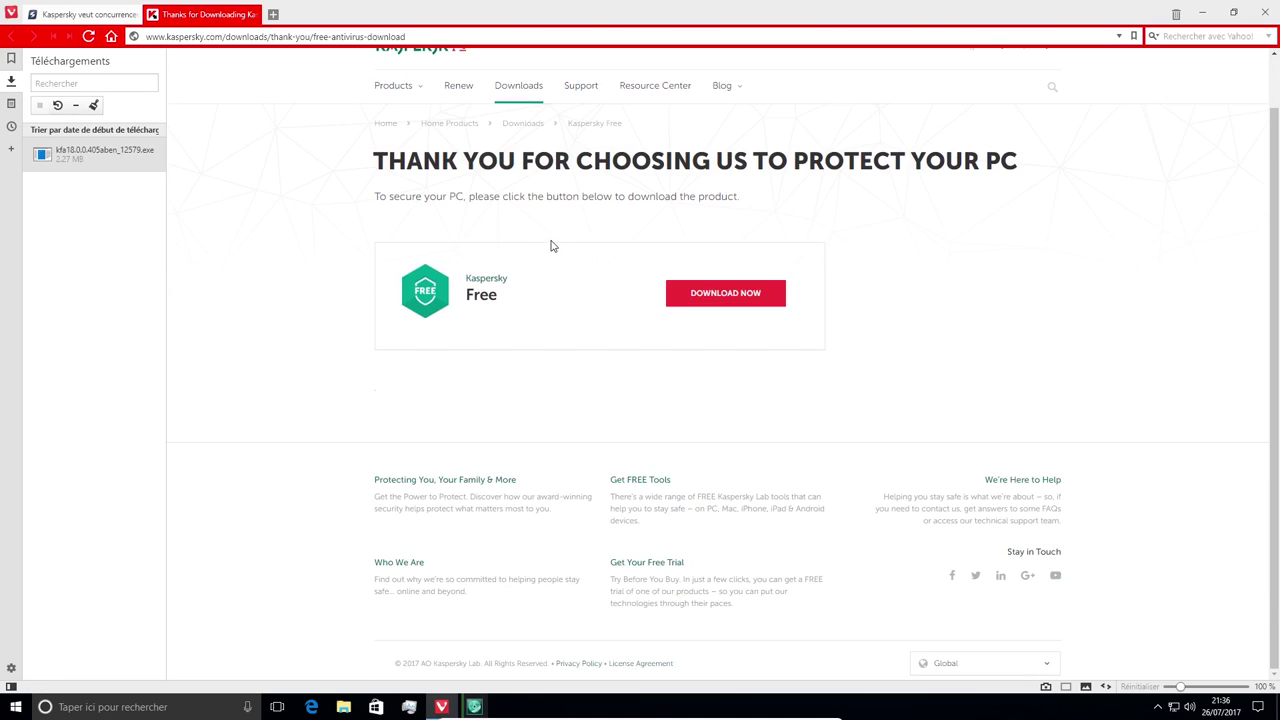
{"action": "scroll", "coordinate": [546, 225], "scroll_direction": "up", "scroll_amount": 1}
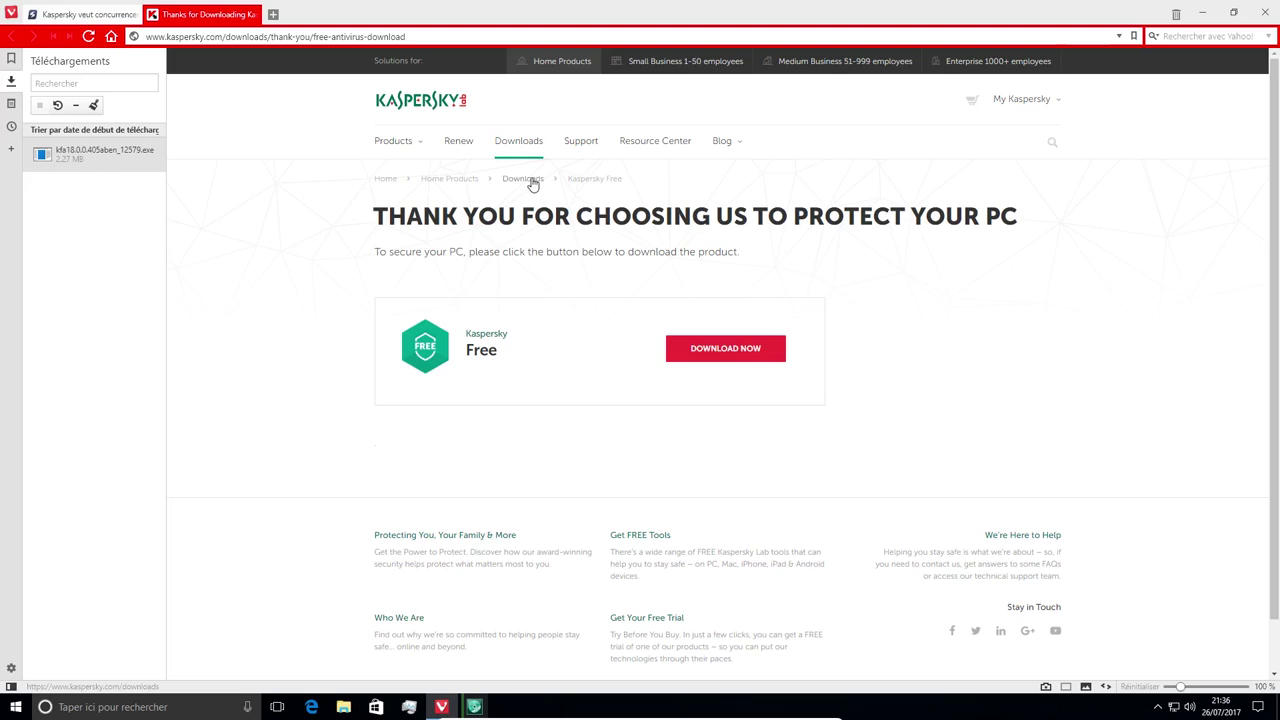
{"action": "left_click", "coordinate": [523, 178]}
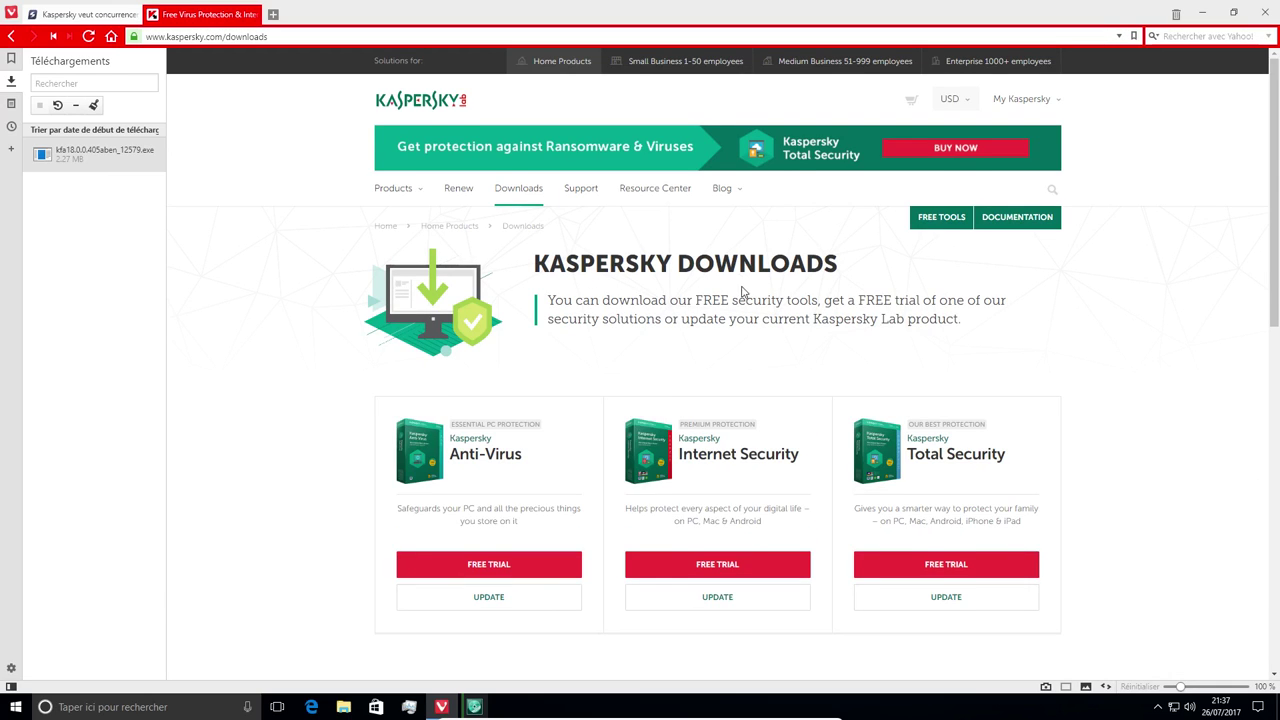
{"action": "scroll", "coordinate": [775, 284], "scroll_direction": "down", "scroll_amount": 5}
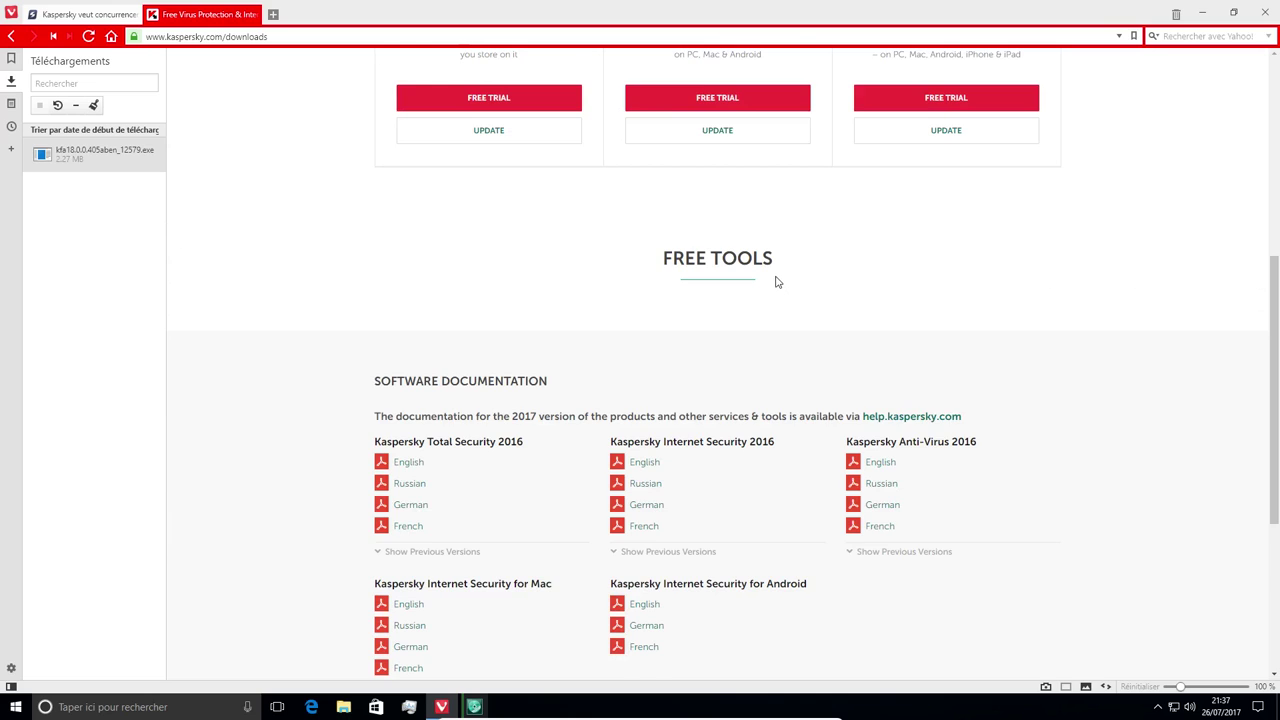
{"action": "scroll", "coordinate": [775, 284], "scroll_direction": "up", "scroll_amount": 5}
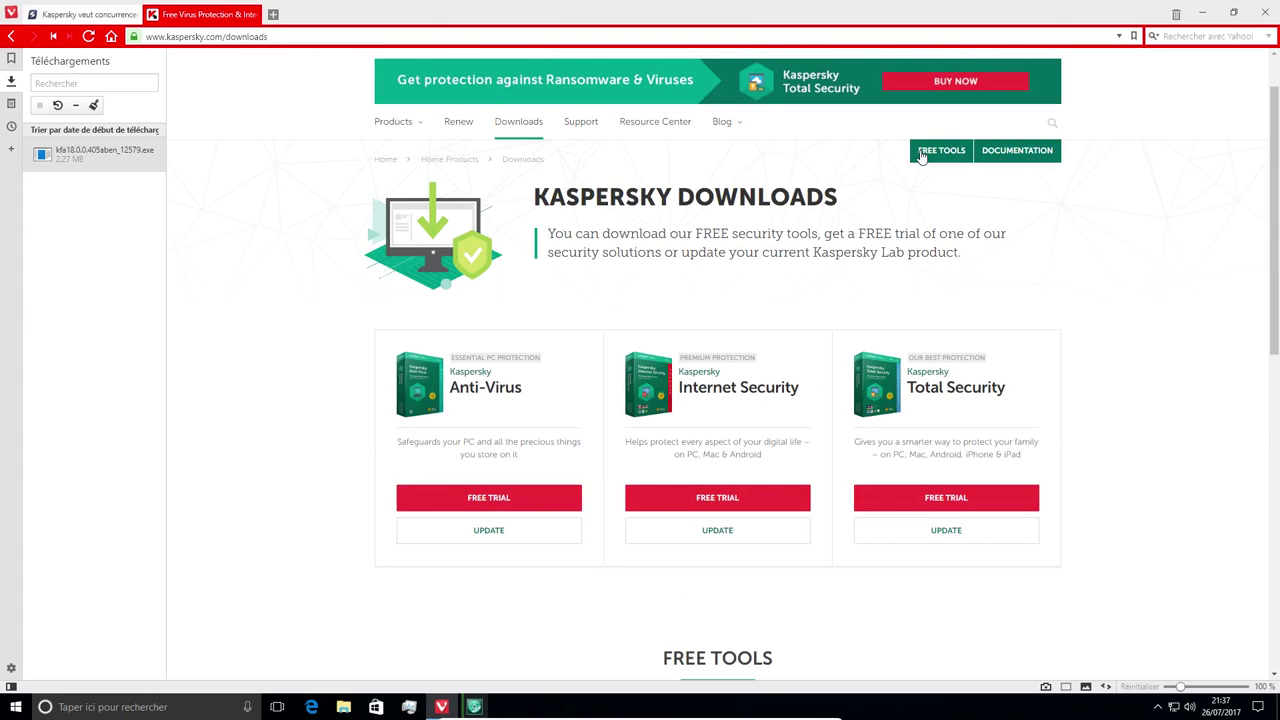
Step: Look through the Kaspersky online store's shopping cart for Kaspersky Total Security, and return to the Downloads page
{"action": "left_click", "coordinate": [933, 156]}
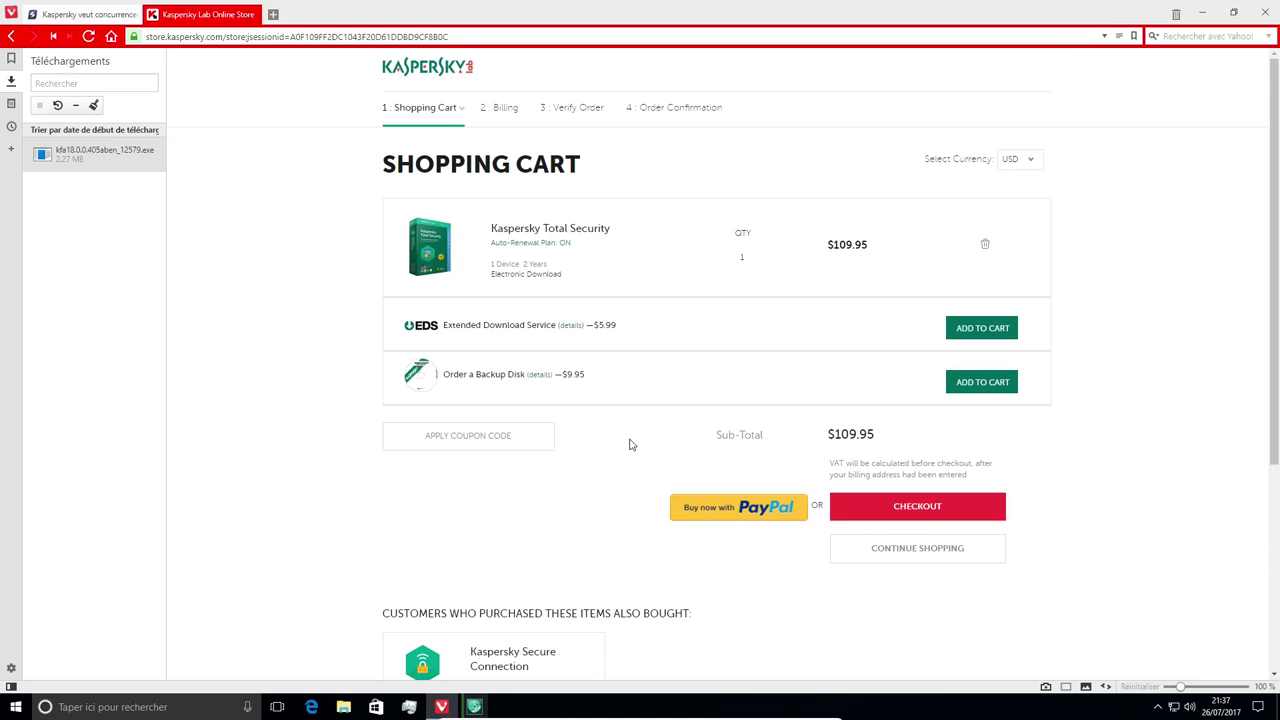
{"action": "scroll", "coordinate": [694, 357], "scroll_direction": "down", "scroll_amount": 2}
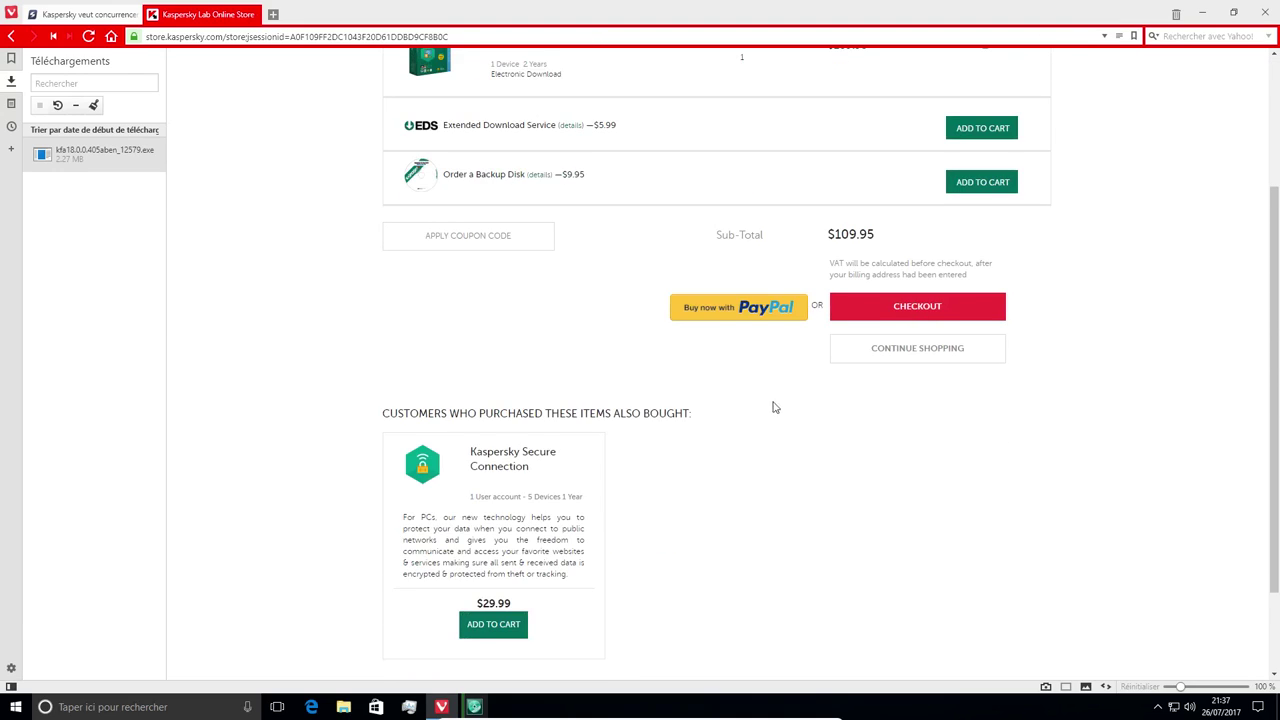
{"action": "scroll", "coordinate": [460, 280], "scroll_direction": "down", "scroll_amount": 2}
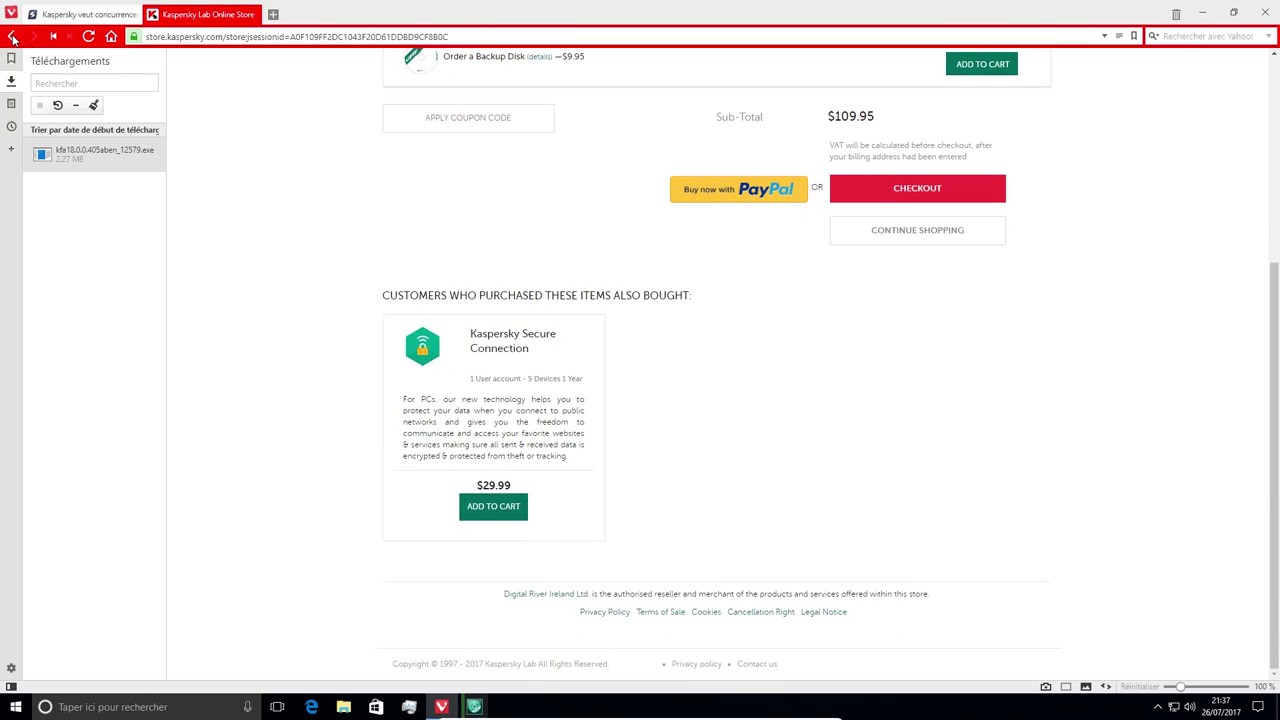
{"action": "left_click", "coordinate": [12, 37]}
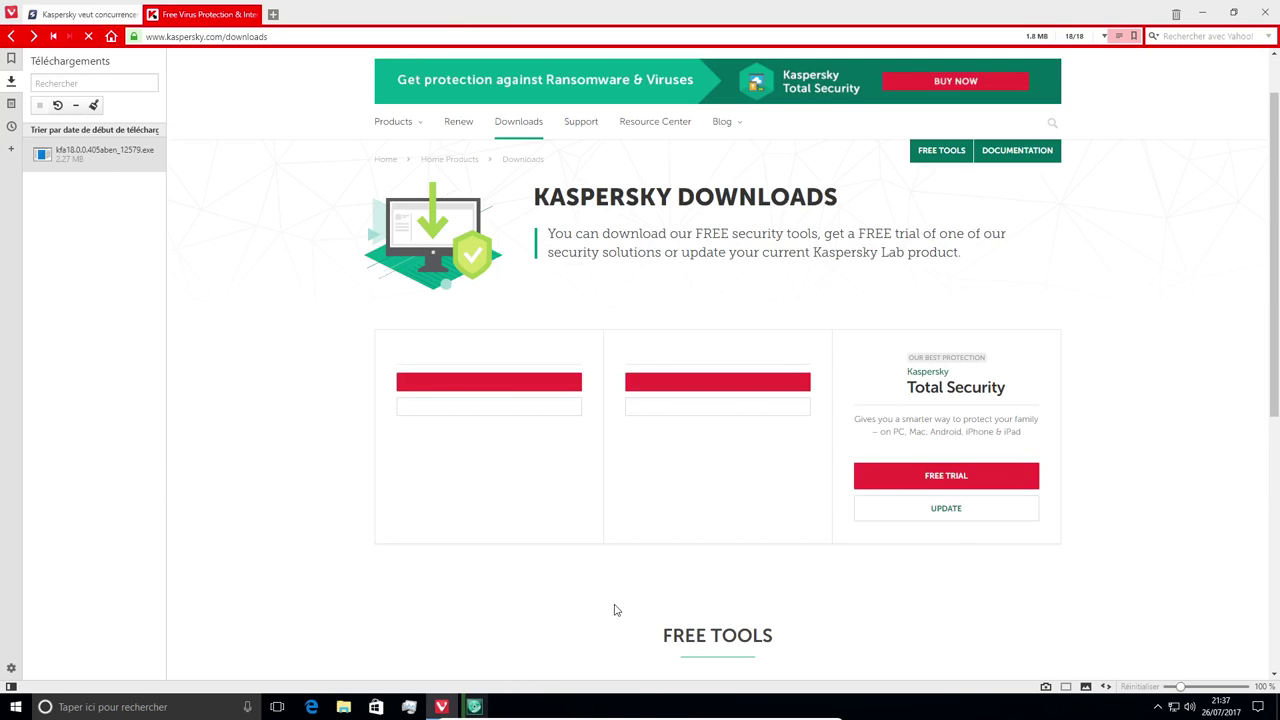
Step: Open the Windows Task Manager while Kaspersky's Downloads page is still loading
{"action": "scroll", "coordinate": [711, 617], "scroll_direction": "down", "scroll_amount": 3}
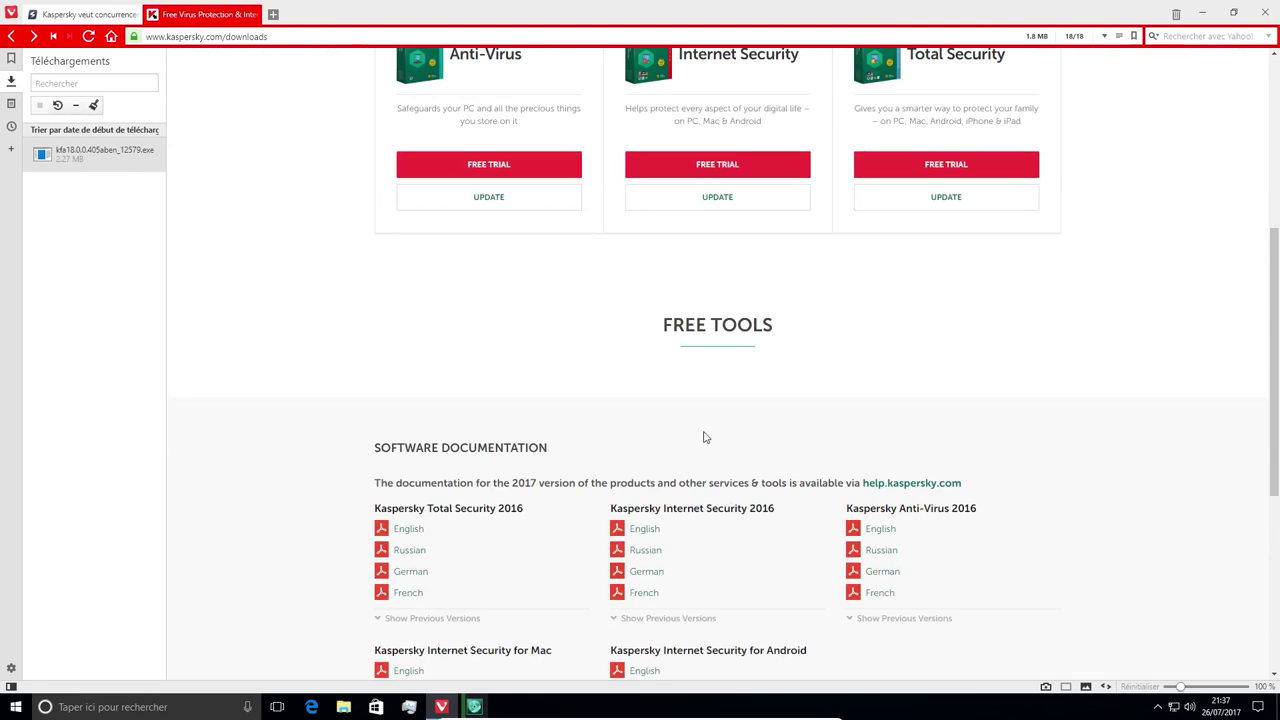
{"action": "right_click", "coordinate": [683, 708]}
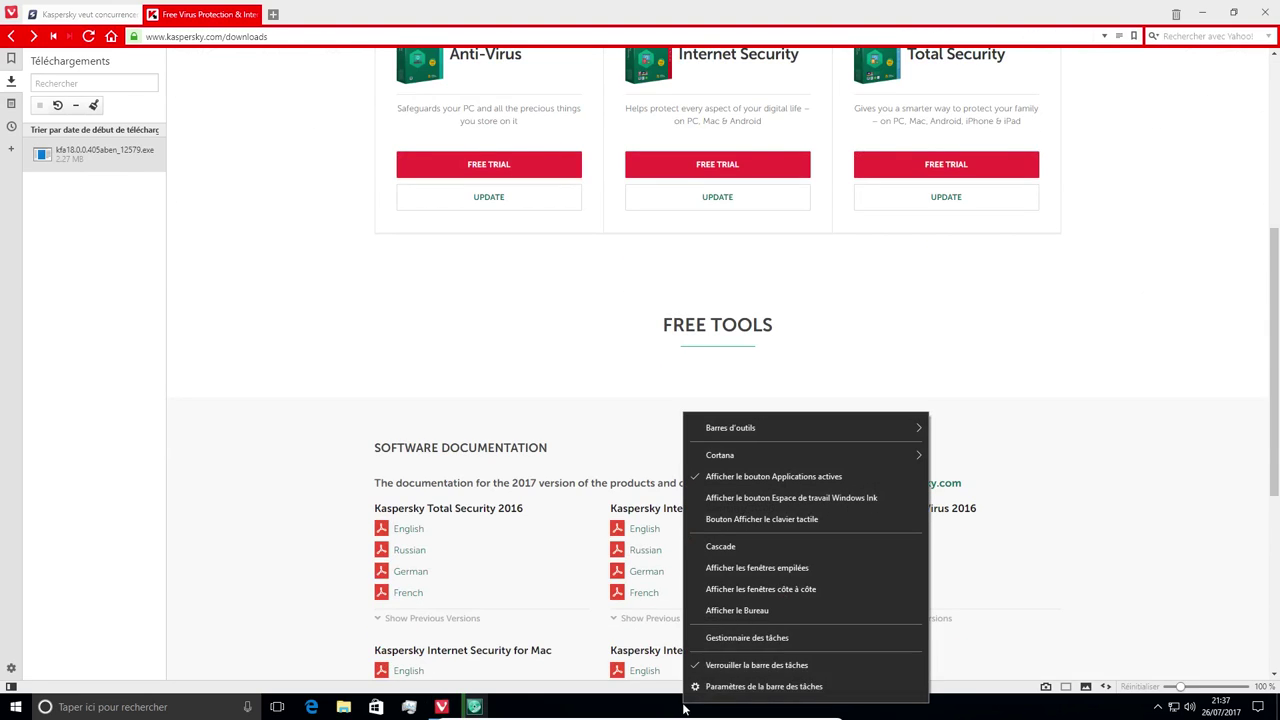
{"action": "left_click", "coordinate": [727, 641]}
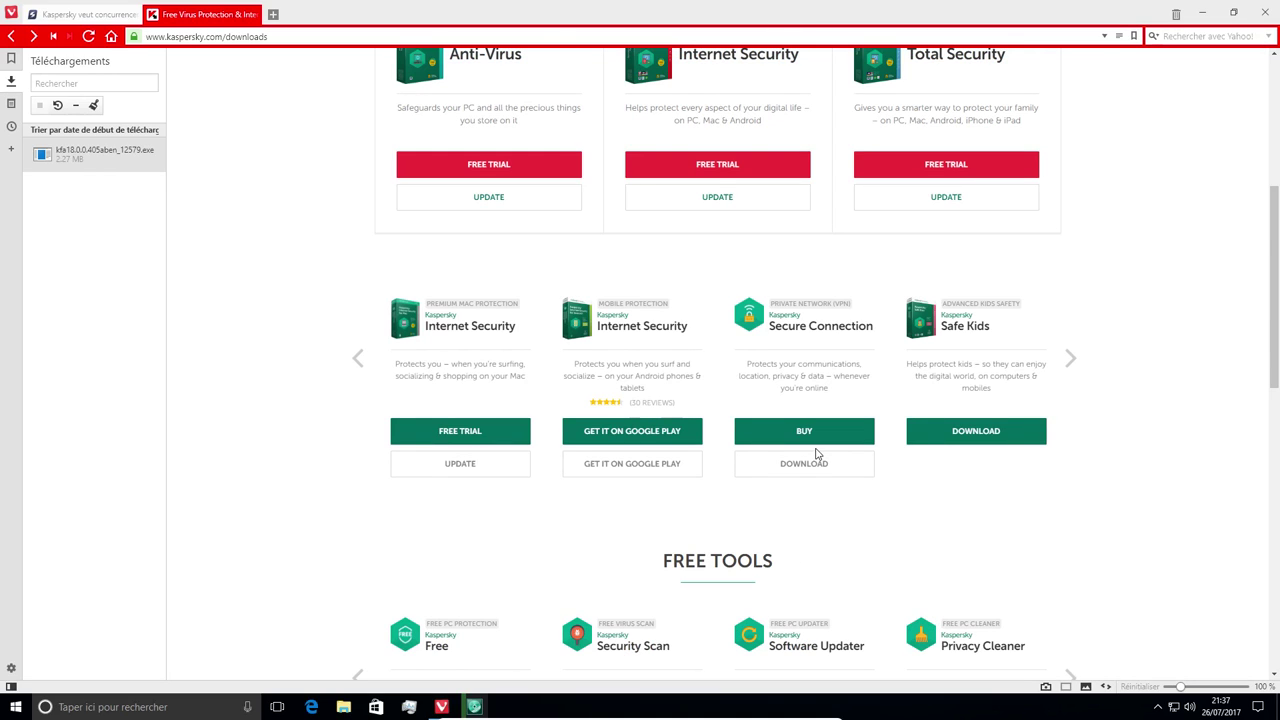
Step: Follow the free download of Kaspersky Free from the Free Tools section and open its product page
{"action": "scroll", "coordinate": [394, 531], "scroll_direction": "down", "scroll_amount": 2}
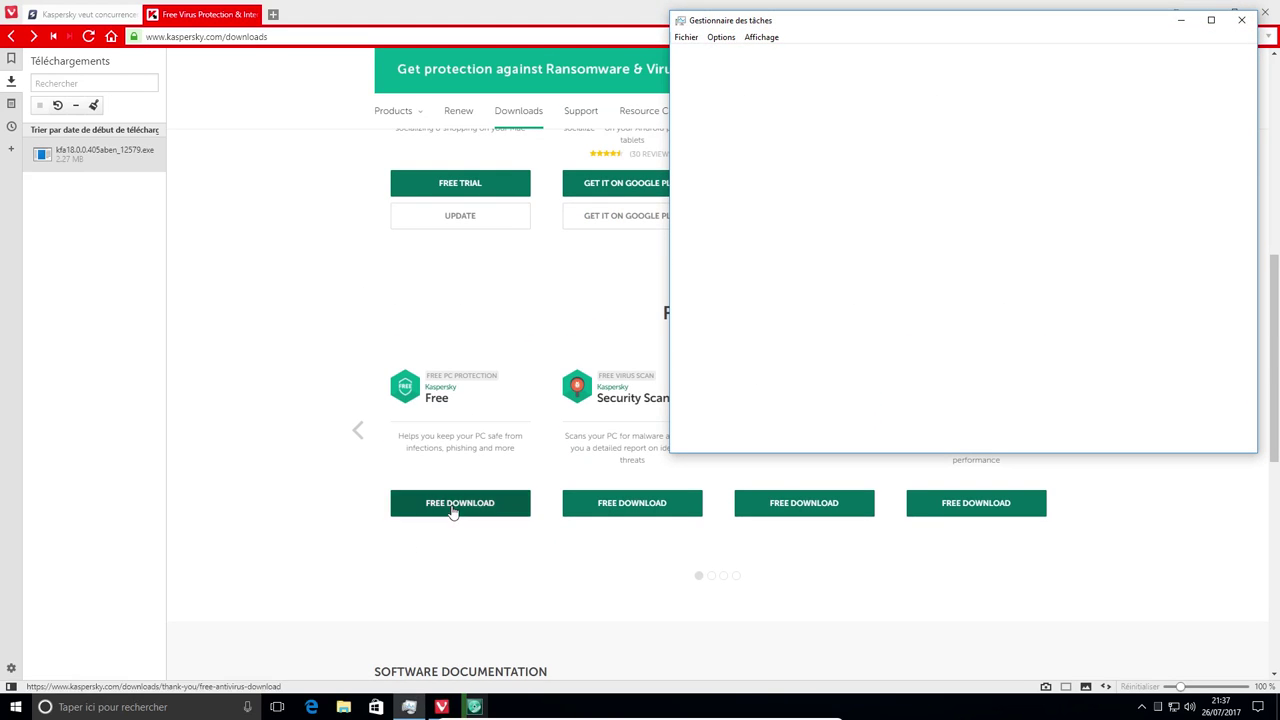
{"action": "left_click", "coordinate": [457, 505]}
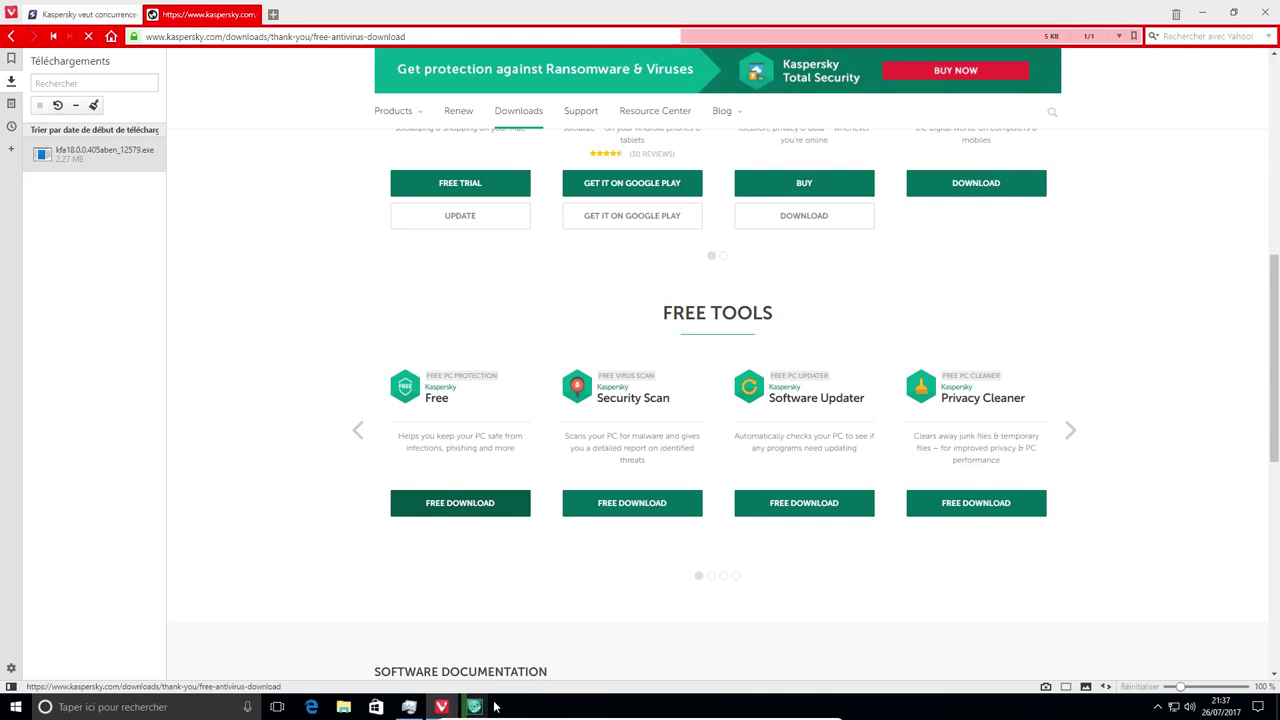
{"action": "left_click", "coordinate": [409, 707]}
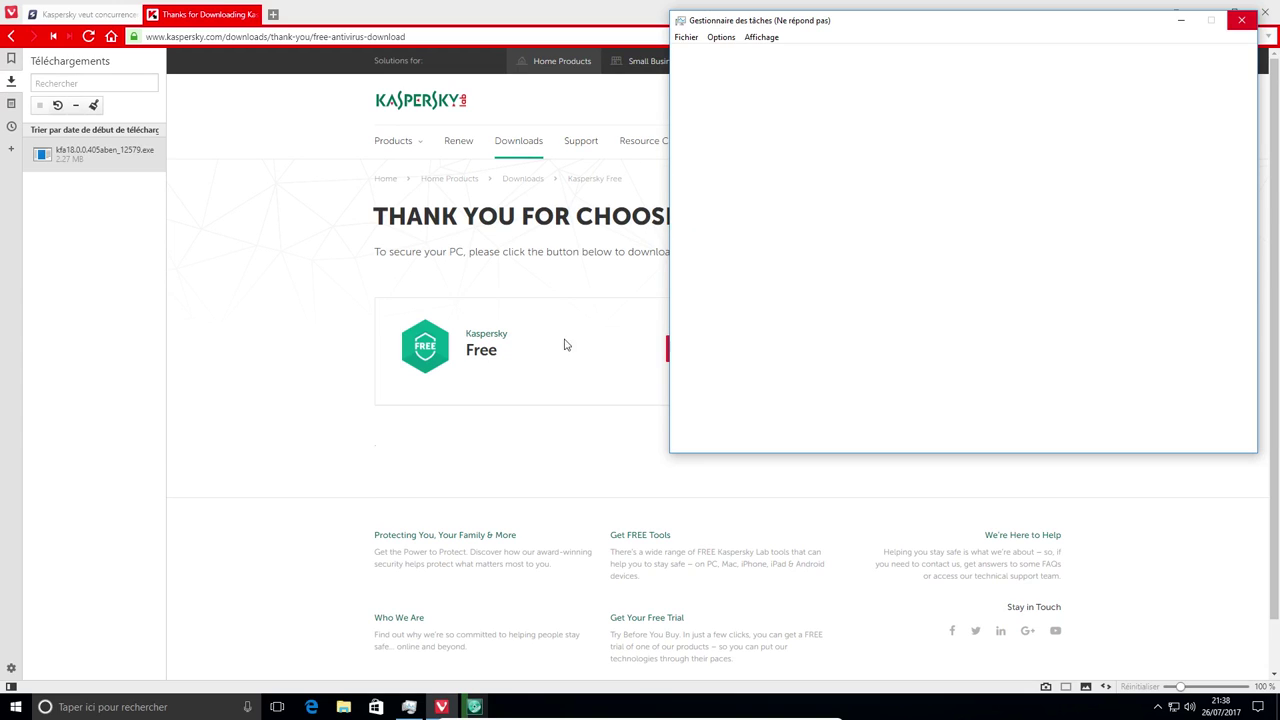
{"action": "left_click", "coordinate": [477, 357]}
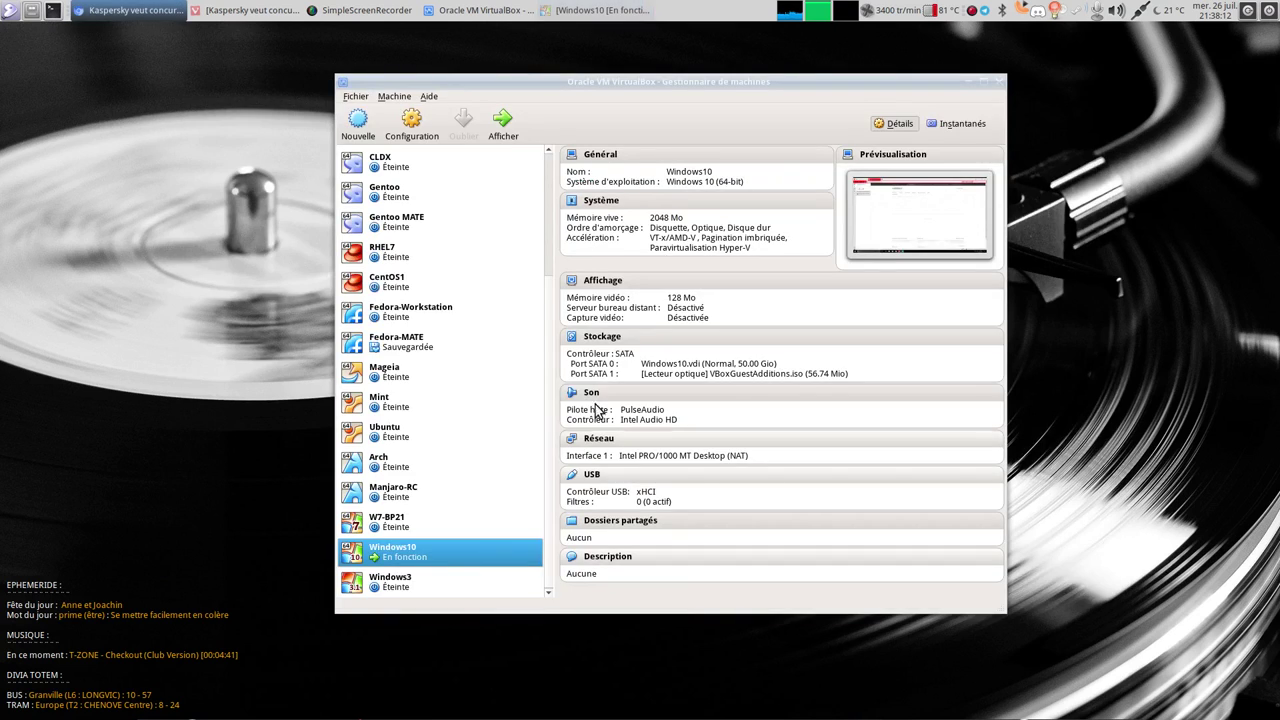
Step: Switch to Oracle VM VirtualBox, examine the Windows10 machine's storage settings and its Windows10.vdi disk, cancel, and return to the virtual machine
{"action": "left_click", "coordinate": [411, 122]}
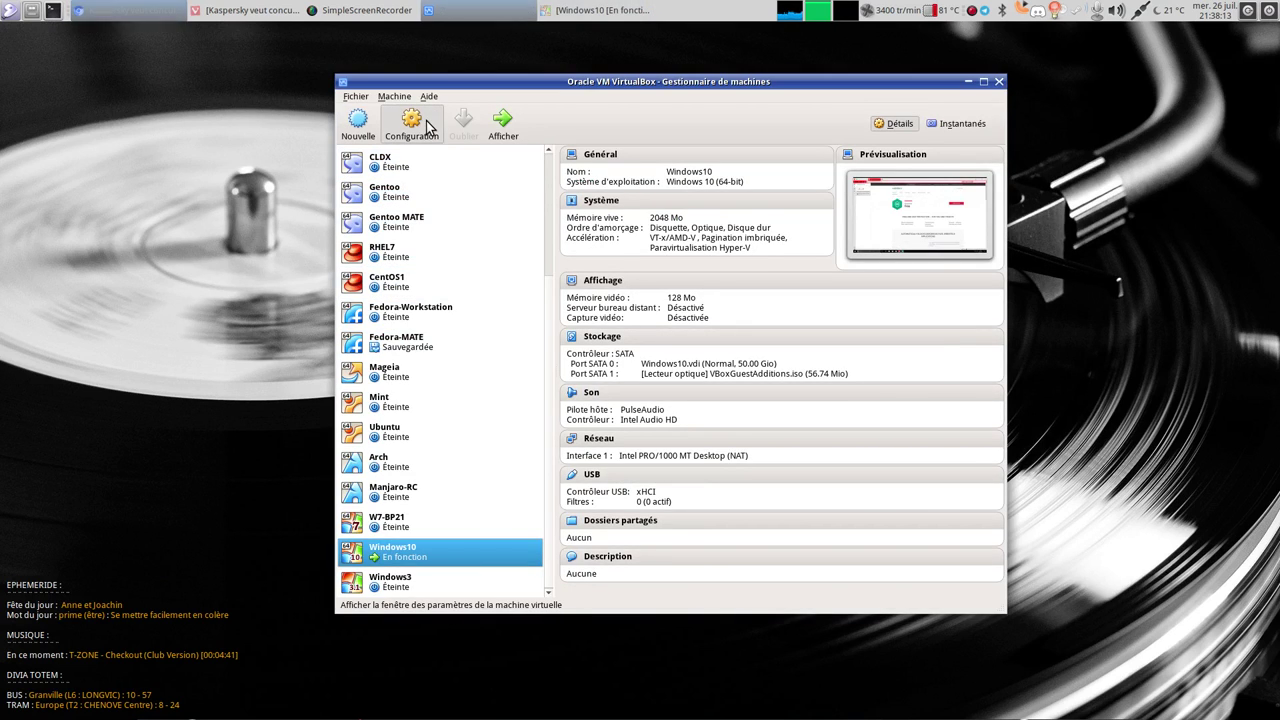
{"action": "left_click", "coordinate": [474, 267]}
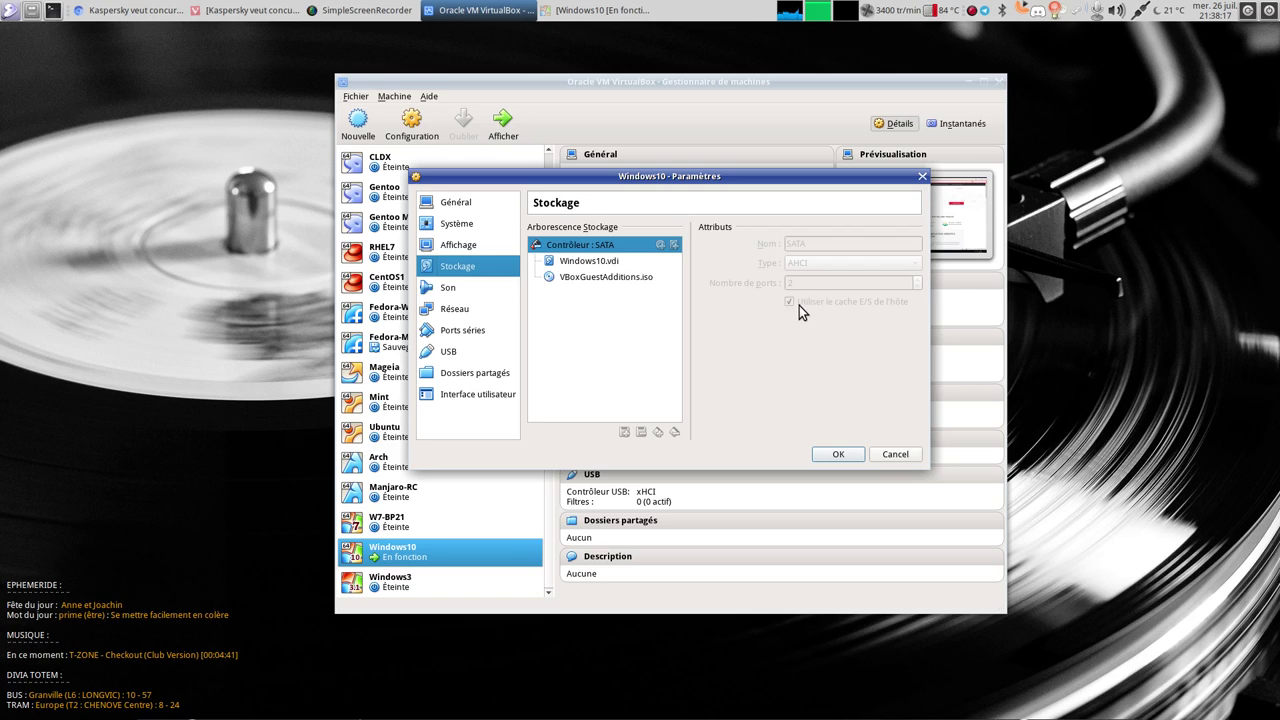
{"action": "left_click", "coordinate": [591, 263]}
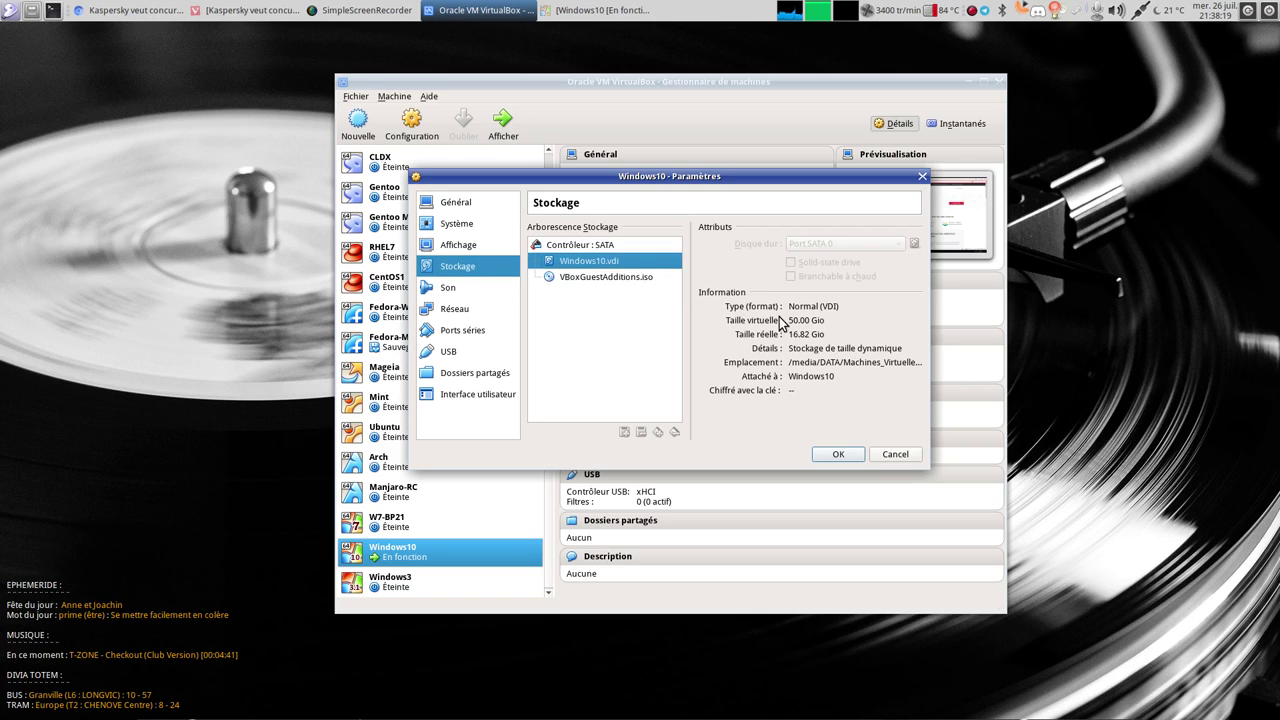
{"action": "left_click", "coordinate": [621, 245]}
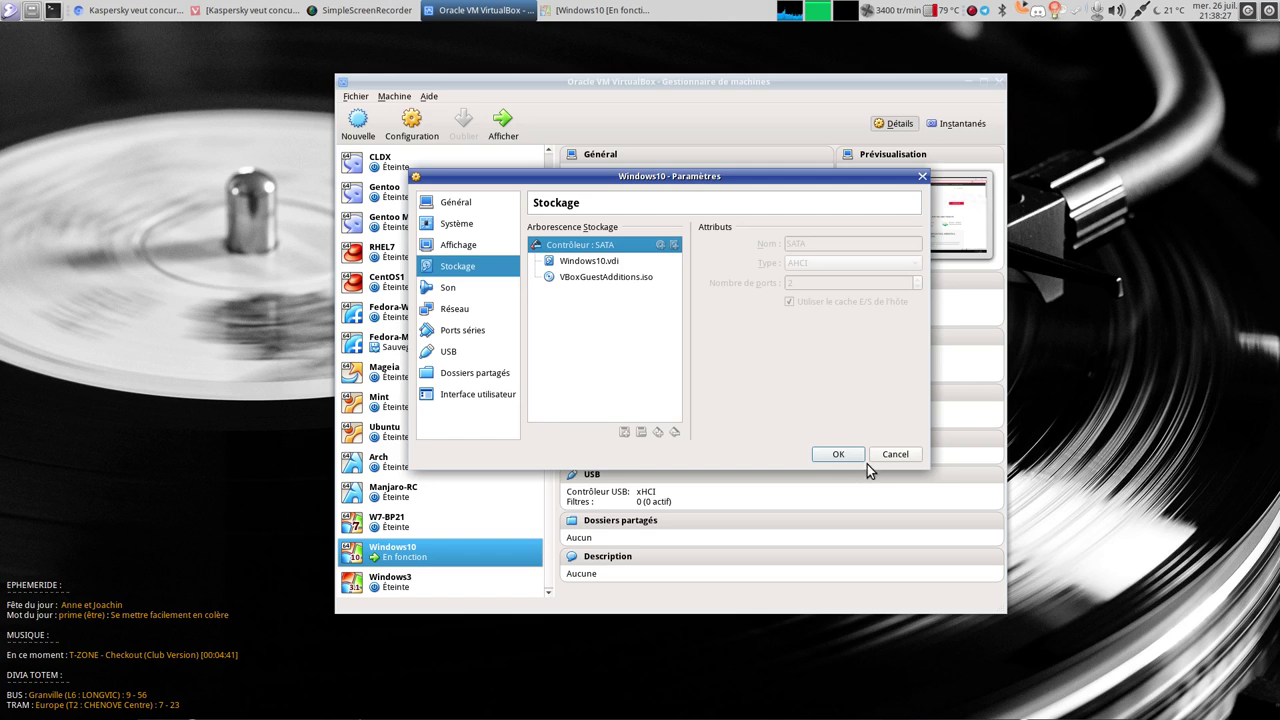
{"action": "left_click", "coordinate": [895, 455]}
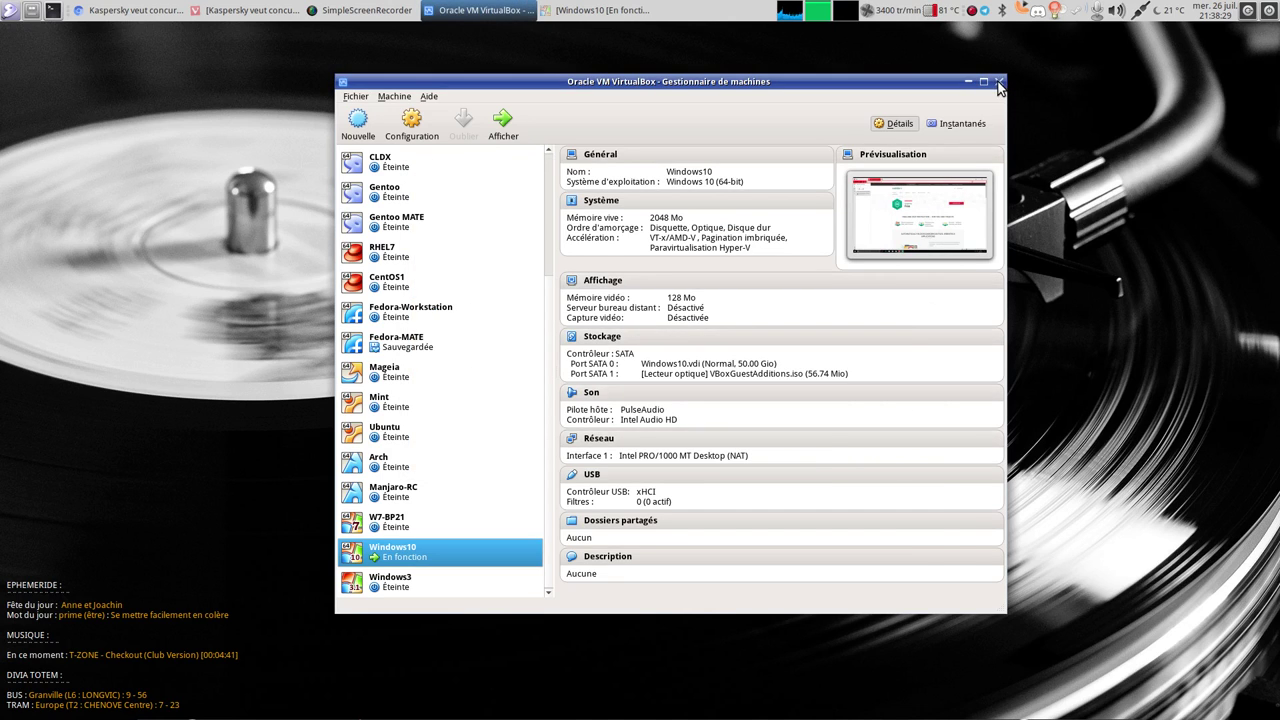
{"action": "left_click", "coordinate": [999, 81]}
{"action": "left_click", "coordinate": [488, 11]}
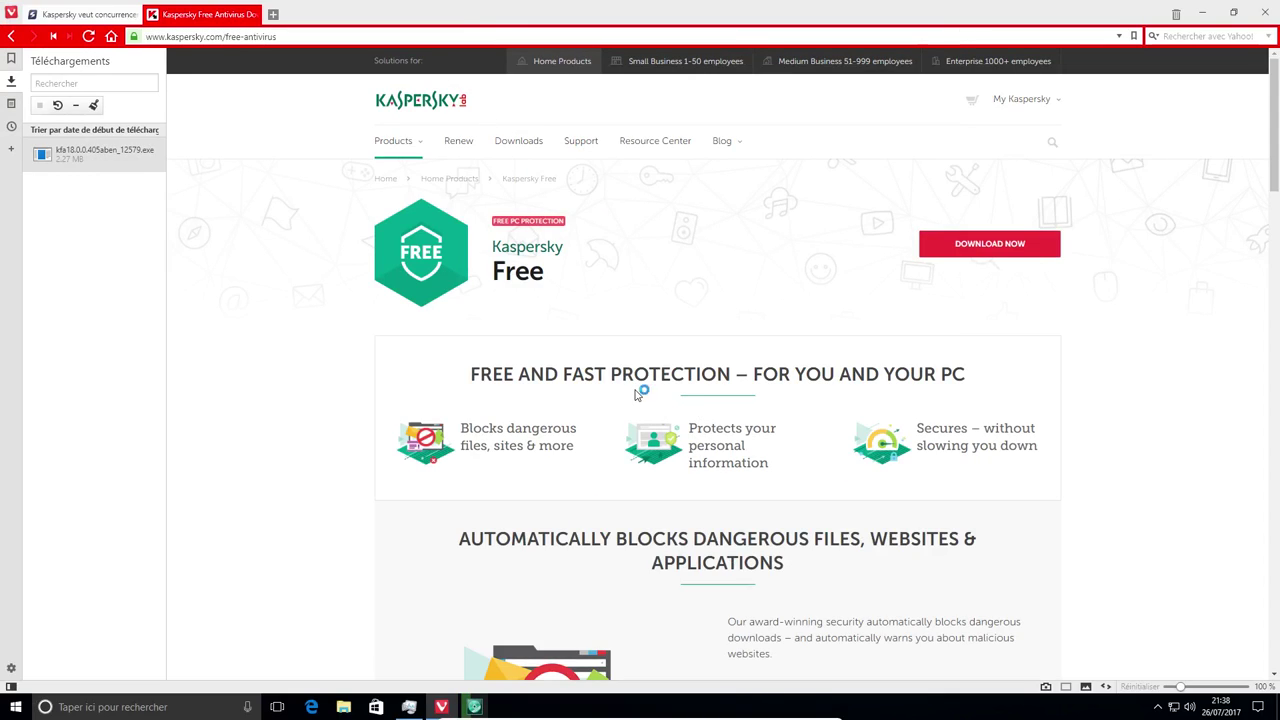
Step: Read the Kaspersky Free product page, including the protection level comparison with Internet Security and the system requirements
{"action": "scroll", "coordinate": [634, 396], "scroll_direction": "down", "scroll_amount": 8}
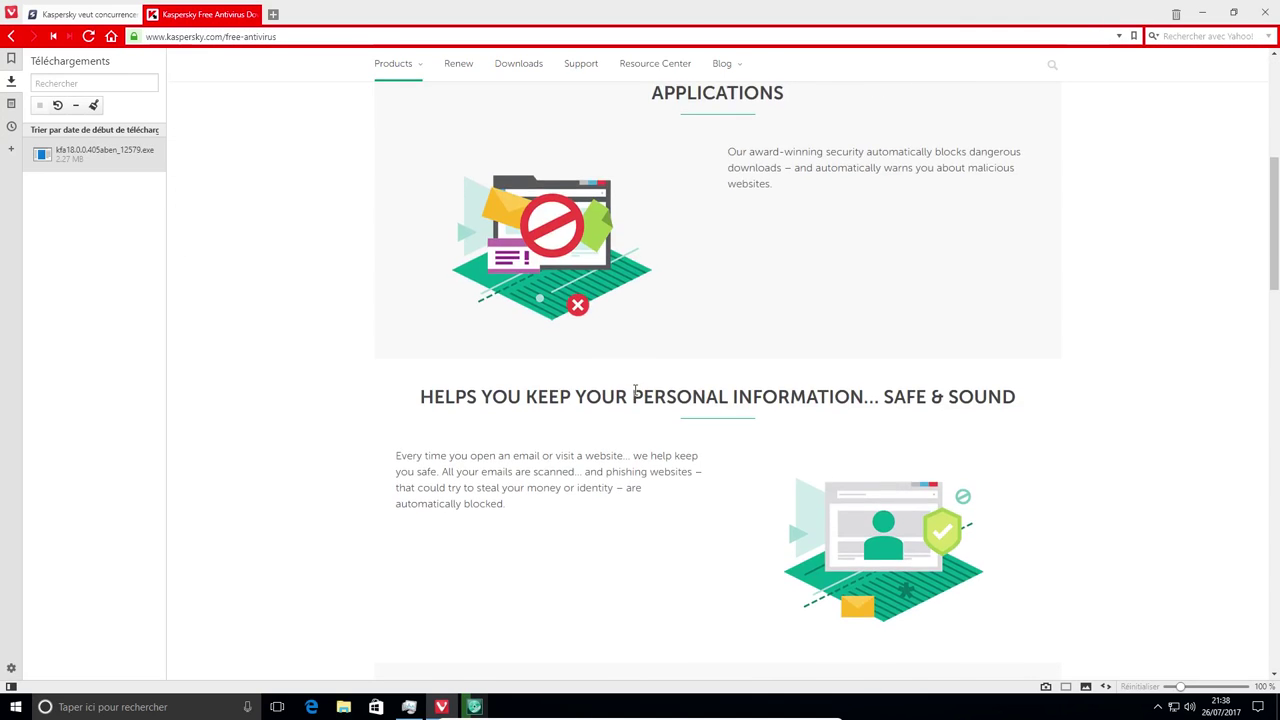
{"action": "scroll", "coordinate": [634, 396], "scroll_direction": "down", "scroll_amount": 10}
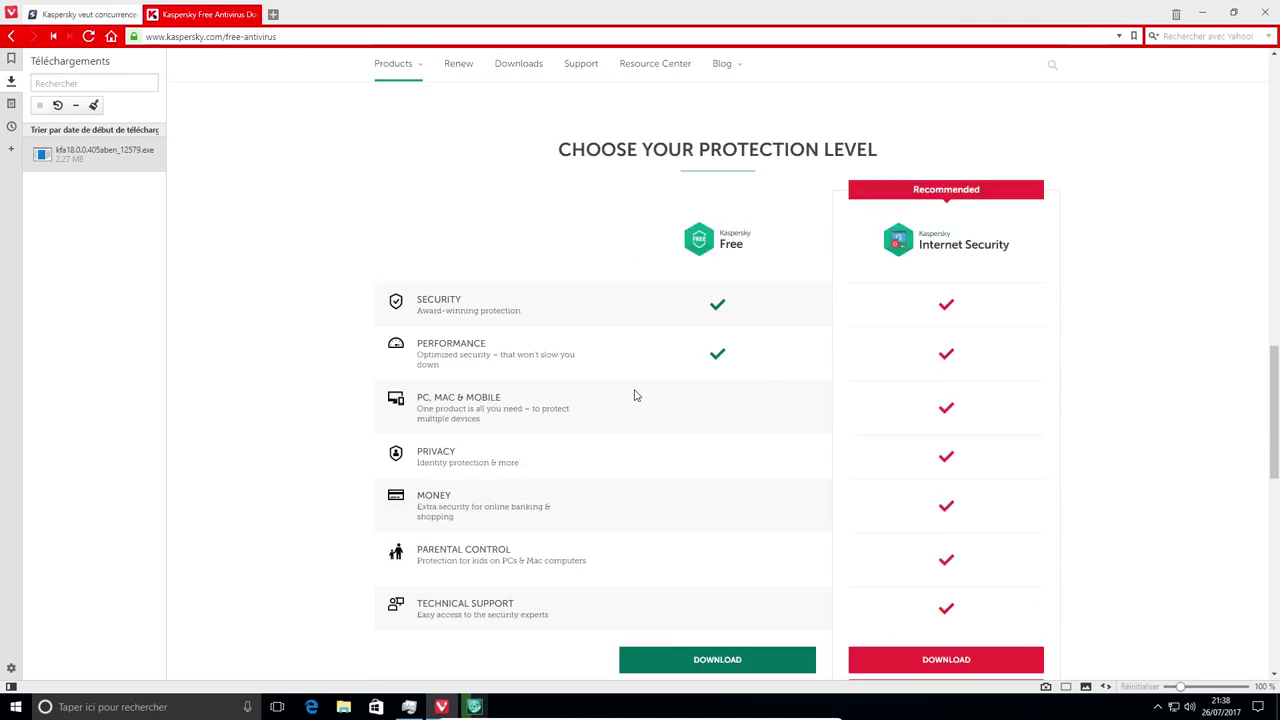
{"action": "left_click", "coordinate": [714, 242]}
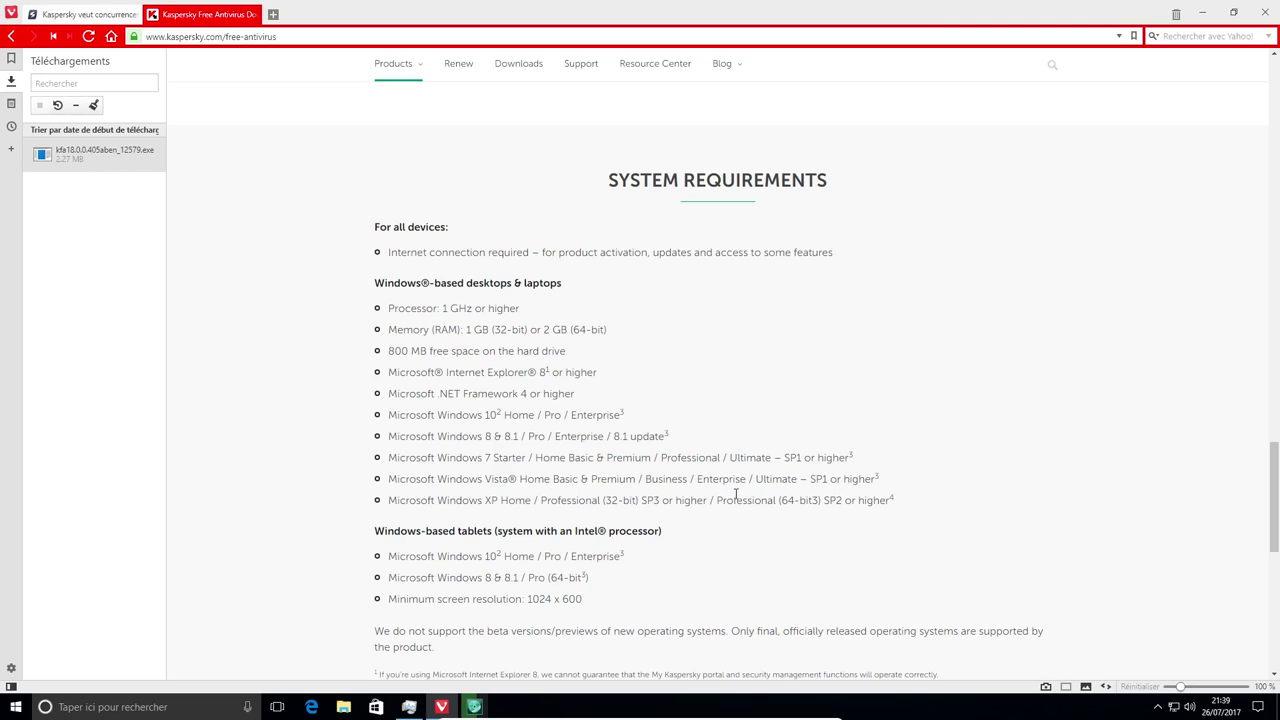
{"action": "scroll", "coordinate": [737, 492], "scroll_direction": "down", "scroll_amount": 2}
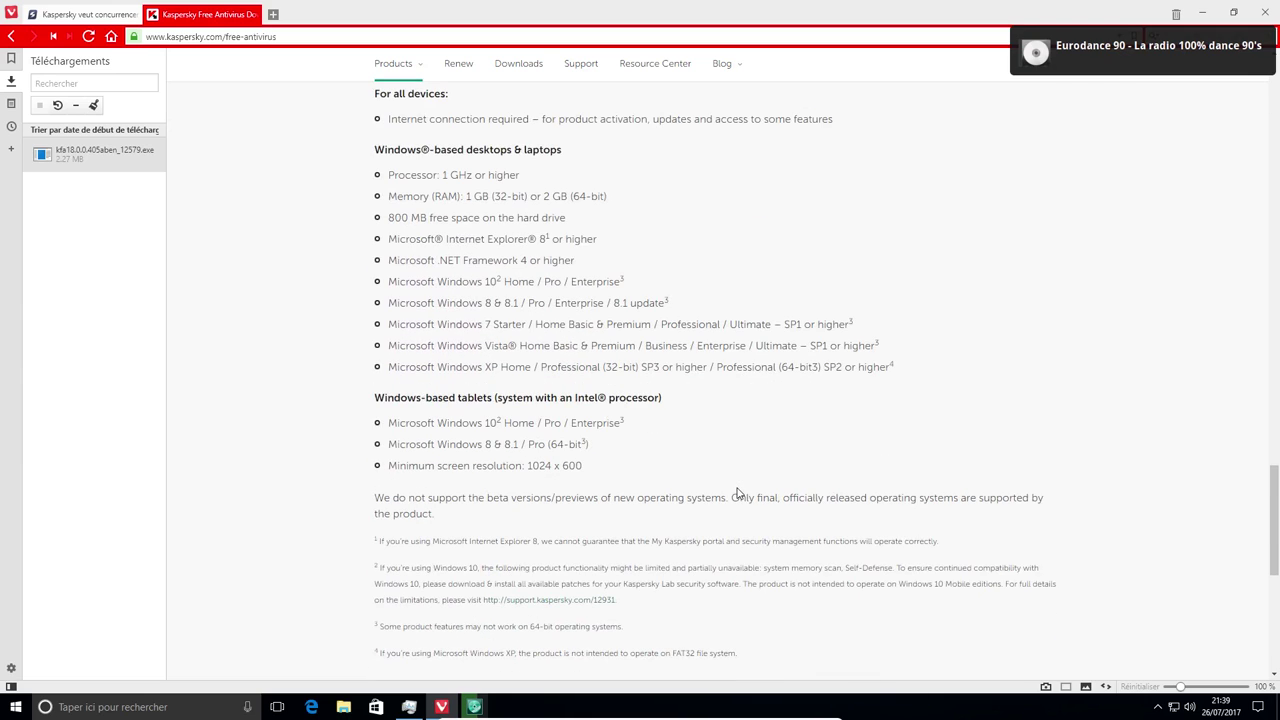
{"action": "scroll", "coordinate": [629, 486], "scroll_direction": "down", "scroll_amount": 5}
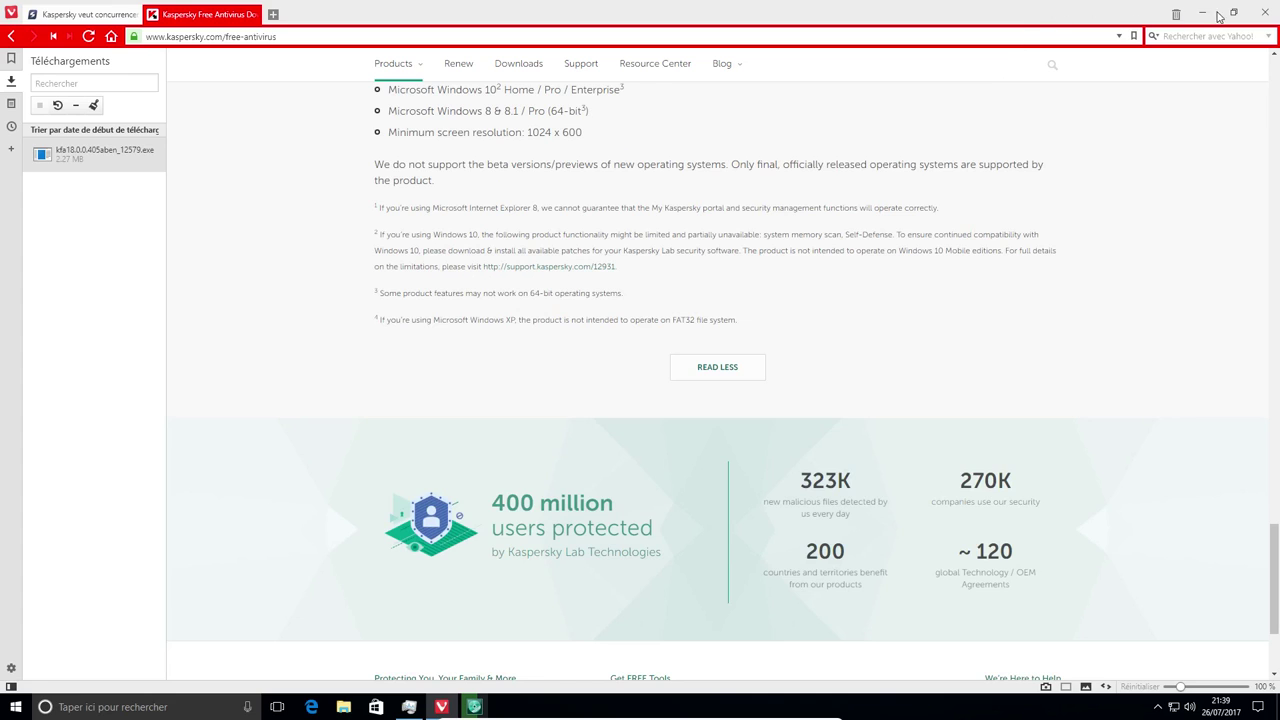
Step: Close the Vivaldi browser, view the performance graphs in the Task Manager, close it, and move the Kaspersky Free installer window upward
{"action": "left_click", "coordinate": [1258, 12]}
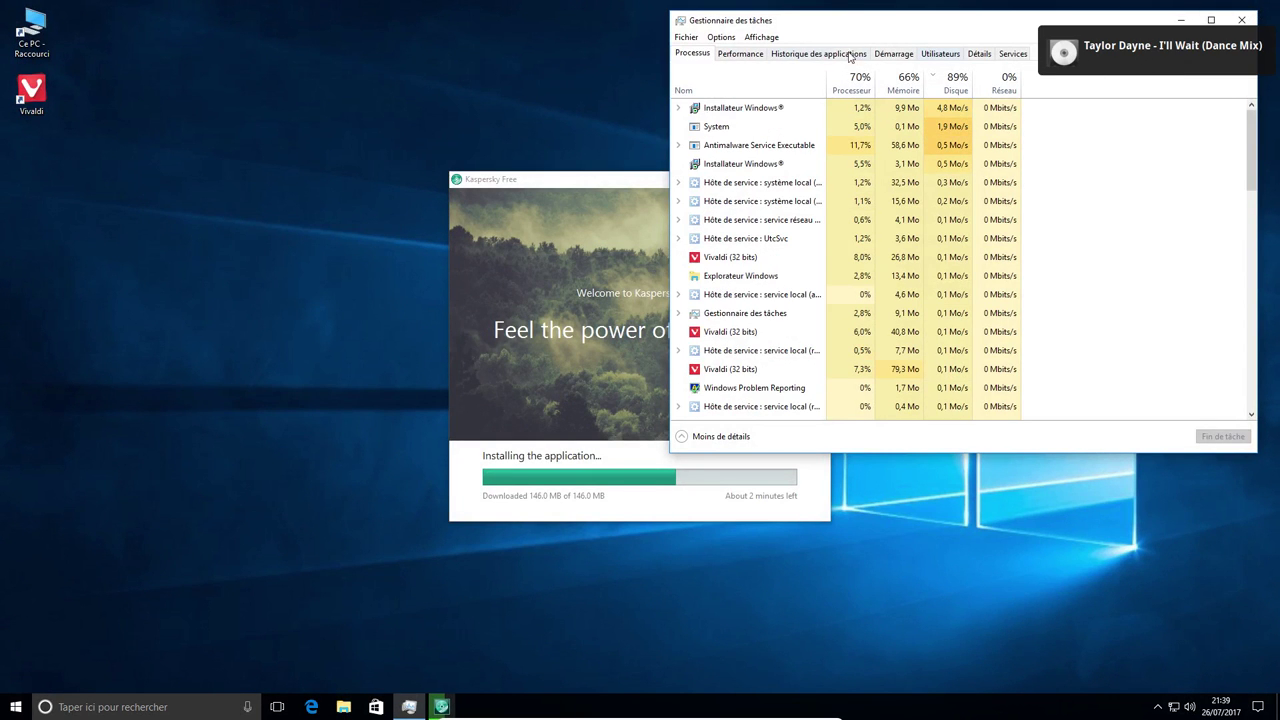
{"action": "left_click", "coordinate": [742, 55]}
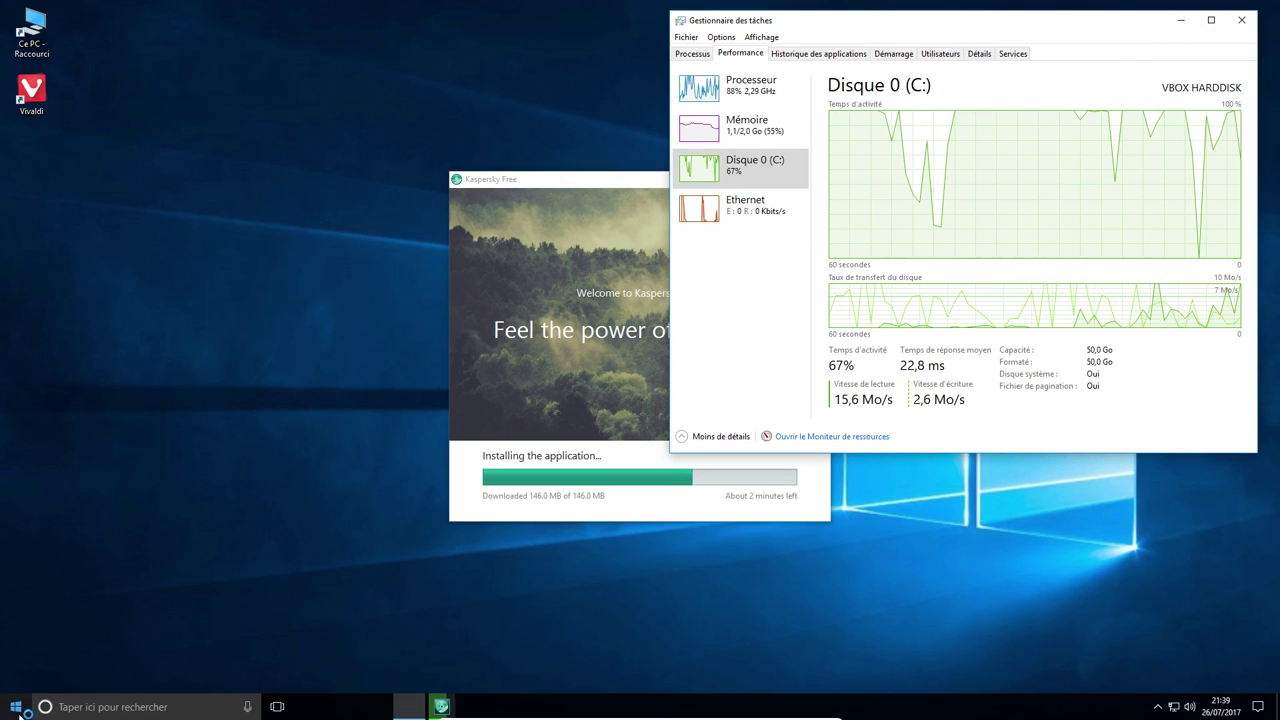
{"action": "left_click", "coordinate": [1241, 20]}
{"action": "left_click_drag", "start_coordinate": [623, 191], "coordinate": [607, 133]}
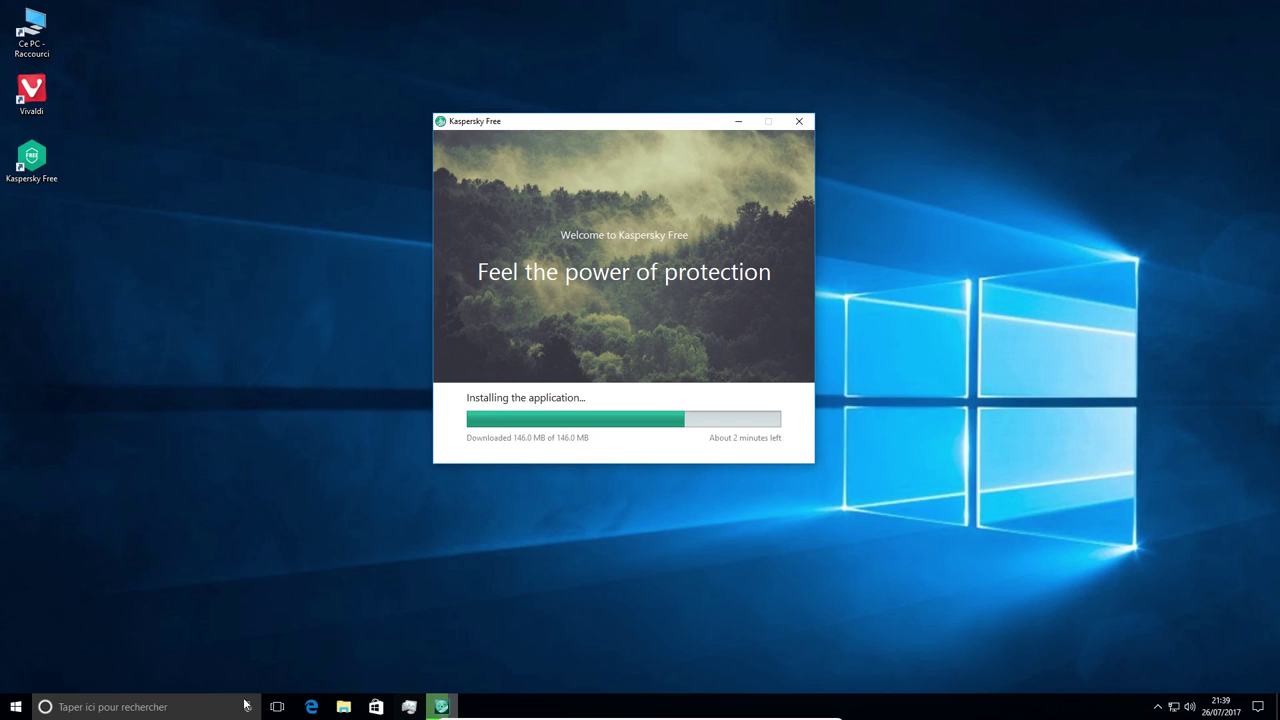
Step: Show the recently added Kaspersky entries in the Windows Start menu, and reopen the Task Manager
{"action": "left_click", "coordinate": [15, 710]}
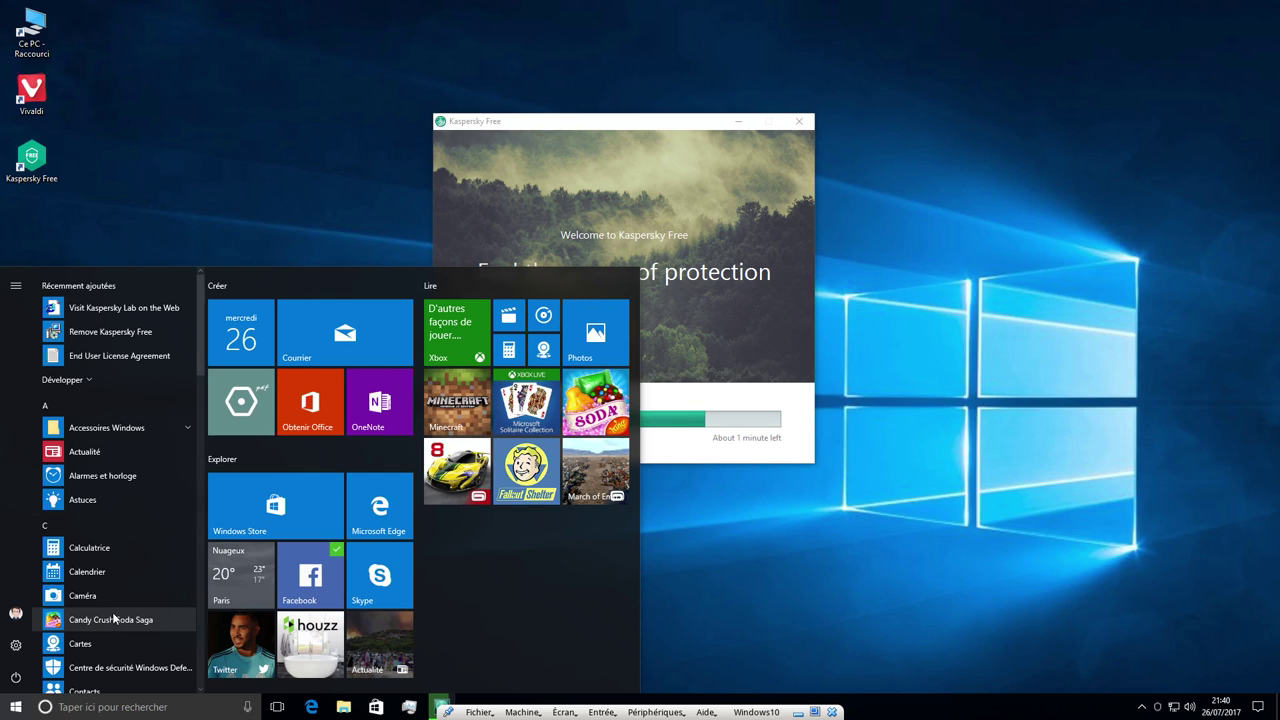
{"action": "right_click", "coordinate": [898, 708]}
{"action": "left_click", "coordinate": [942, 637]}
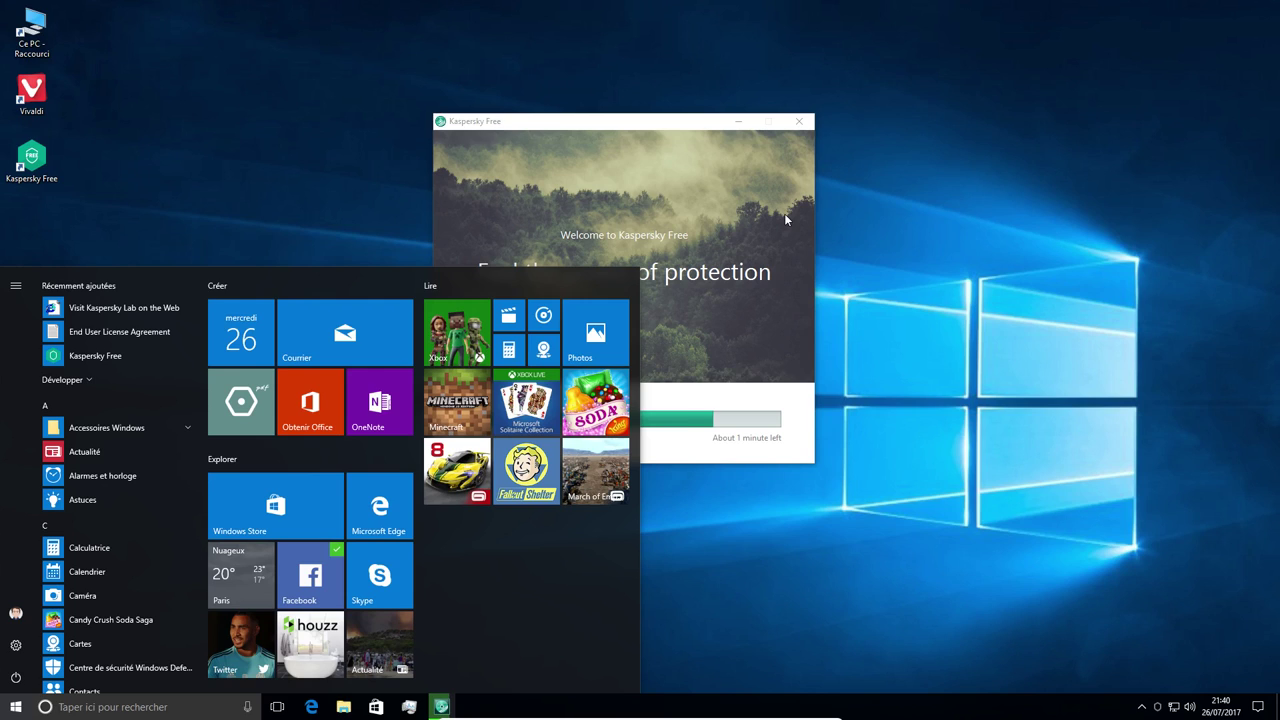
{"action": "left_click", "coordinate": [233, 163]}
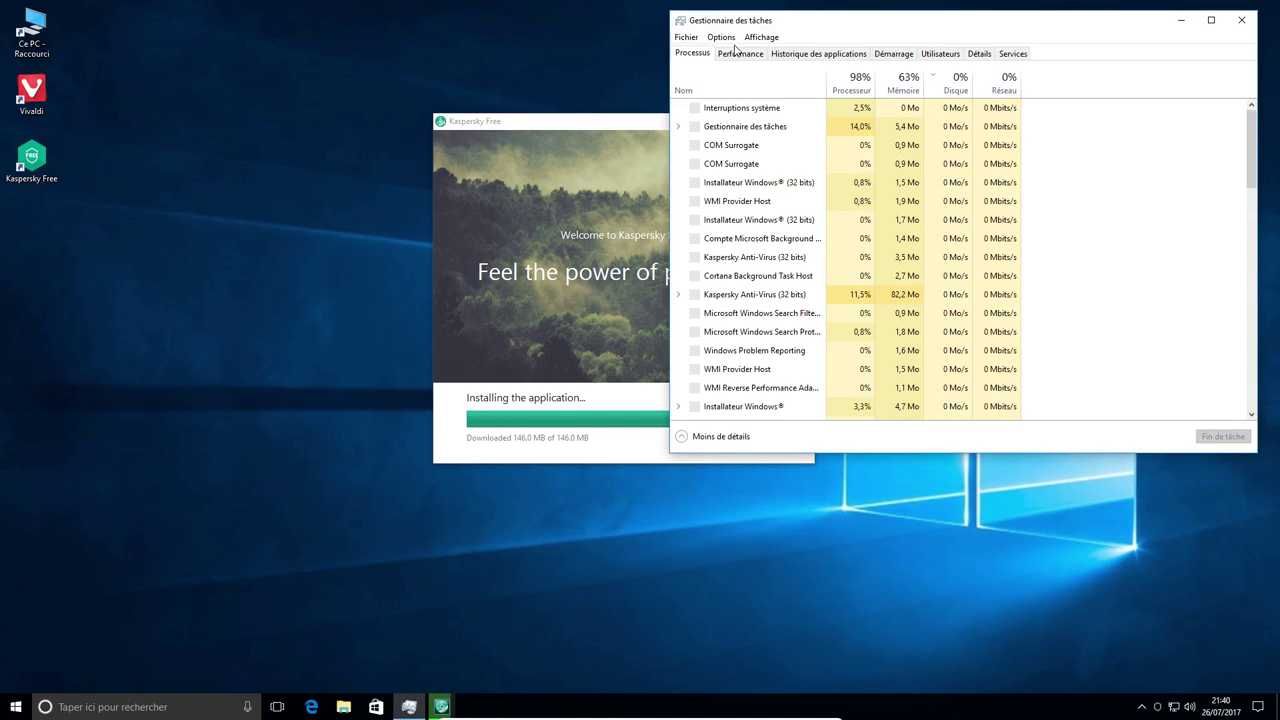
Step: Sort the Task Manager's services by name in descending order and stop the Windows Update service wuauserv
{"action": "left_click", "coordinate": [1013, 54]}
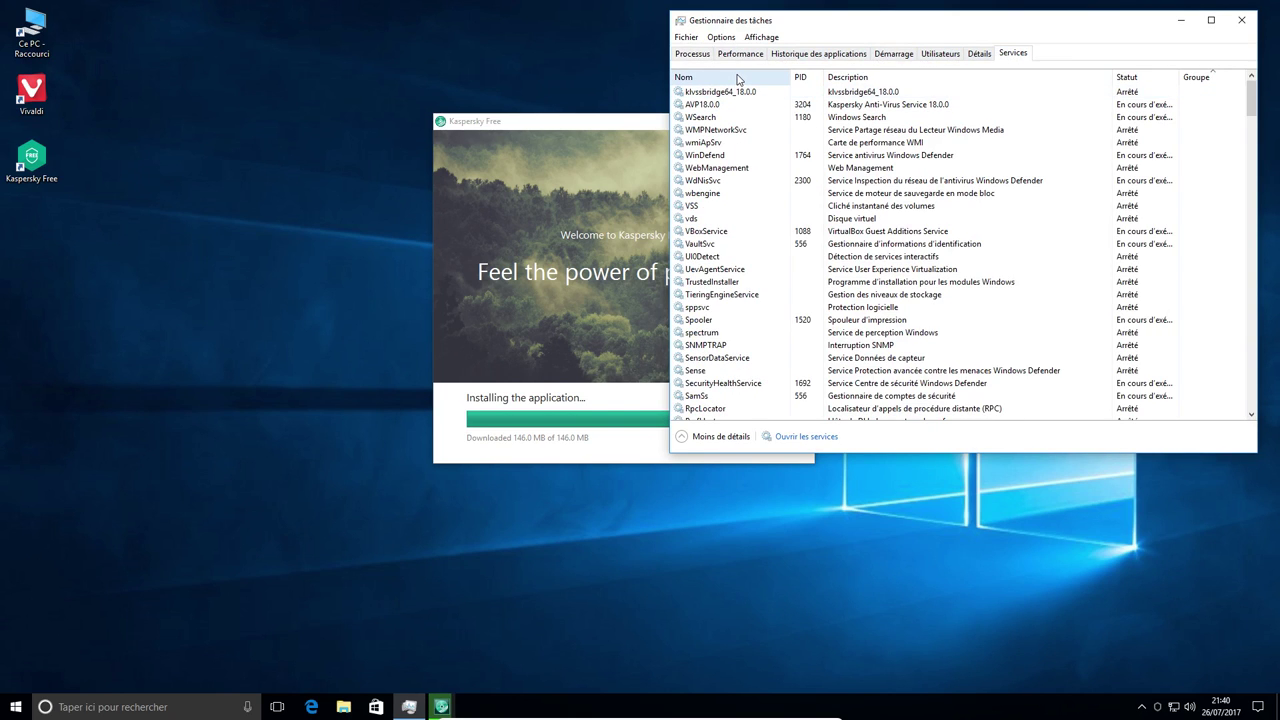
{"action": "left_click", "coordinate": [737, 78]}
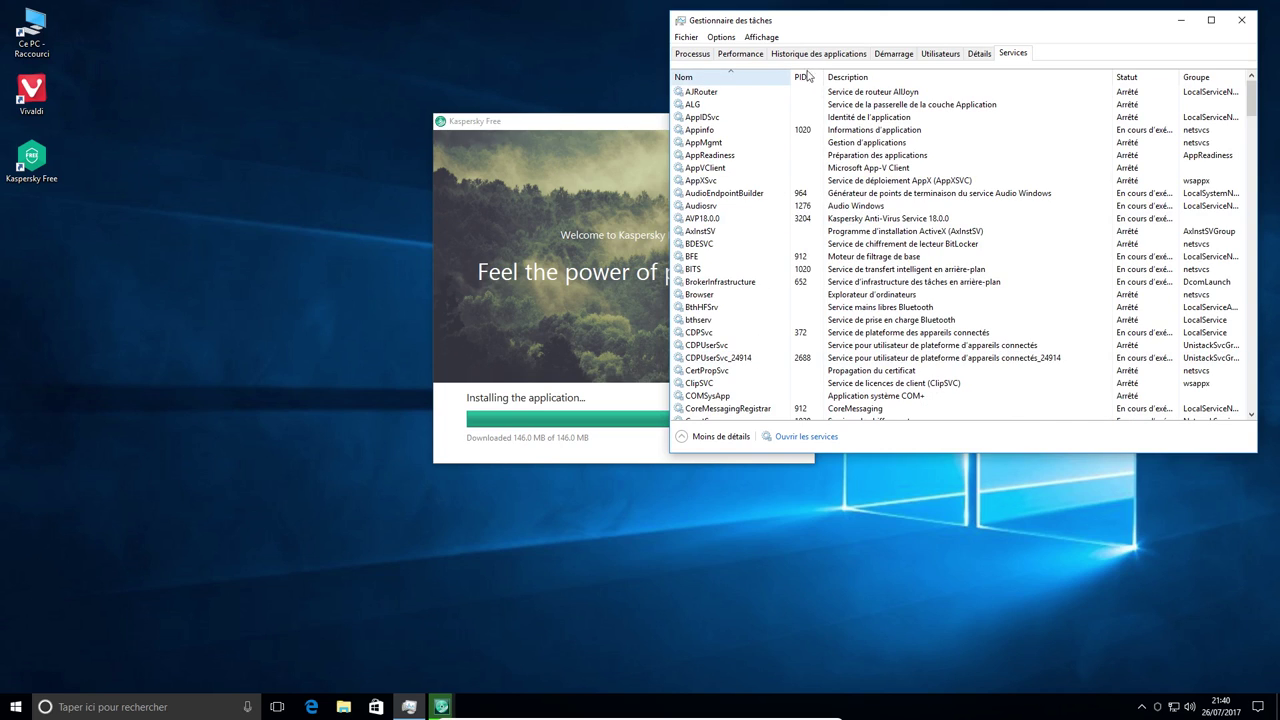
{"action": "left_click", "coordinate": [731, 78]}
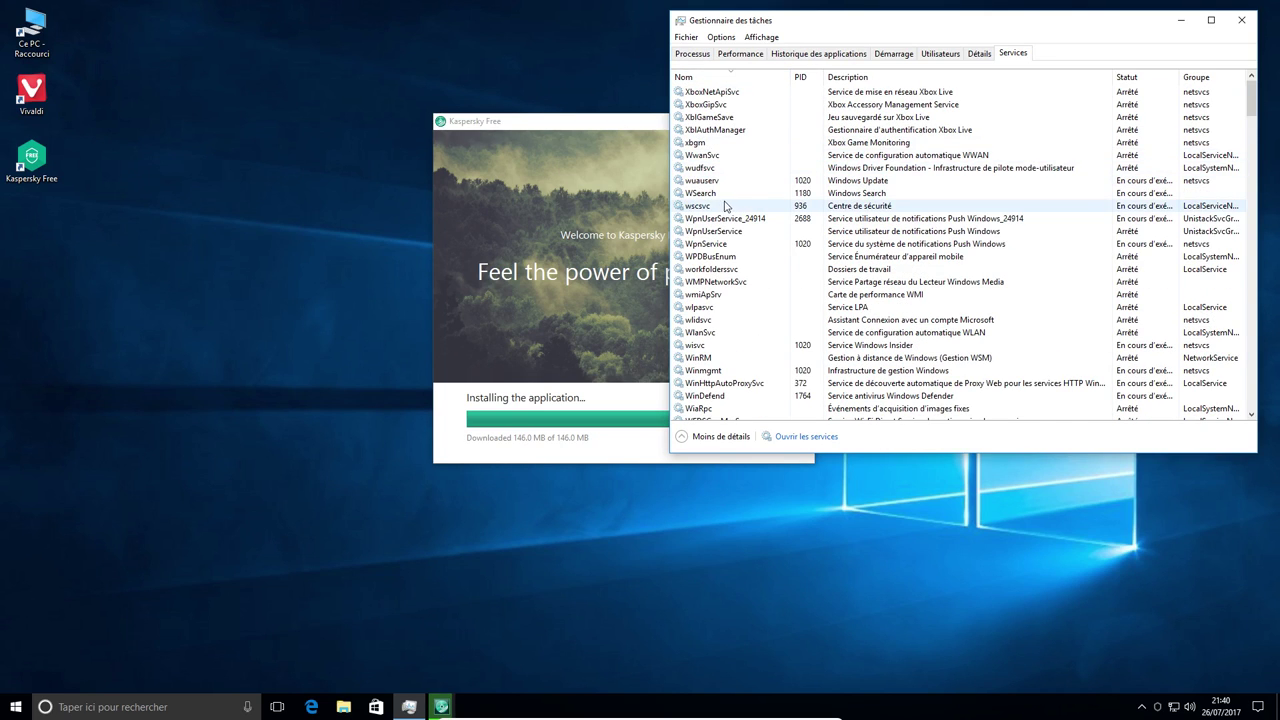
{"action": "right_click", "coordinate": [738, 181]}
{"action": "left_click", "coordinate": [755, 205]}
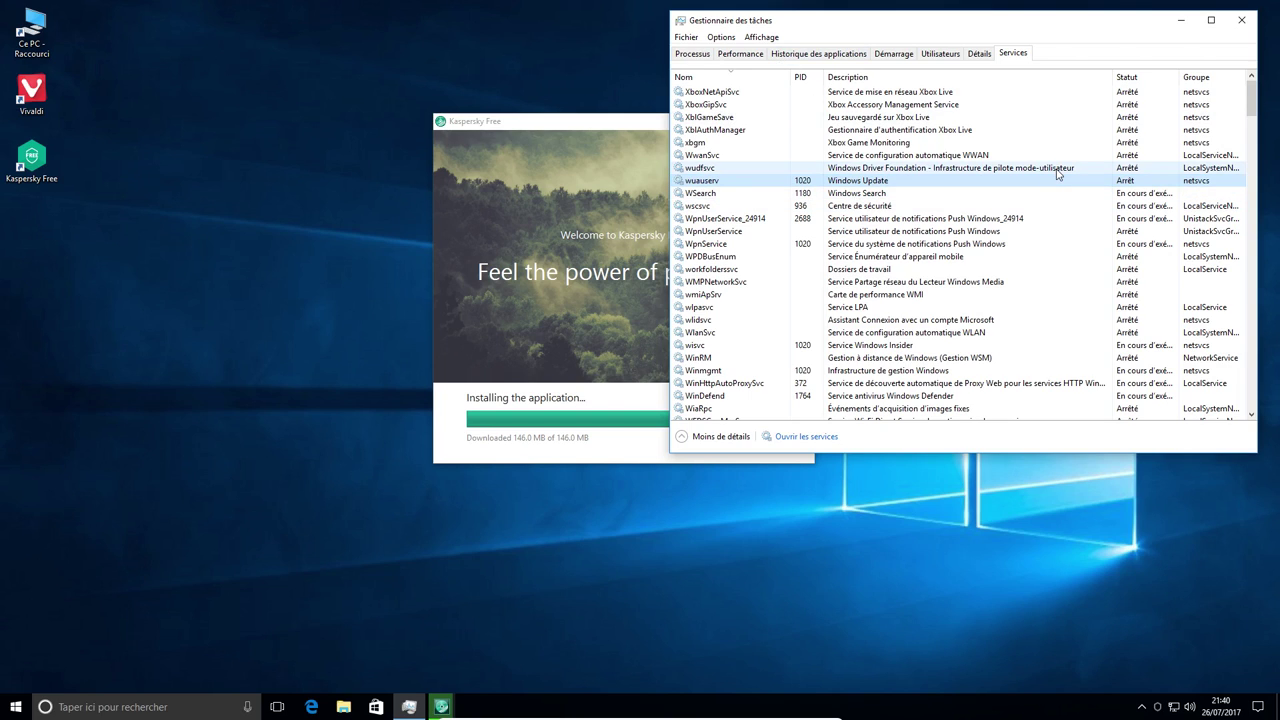
{"action": "right_click", "coordinate": [737, 181]}
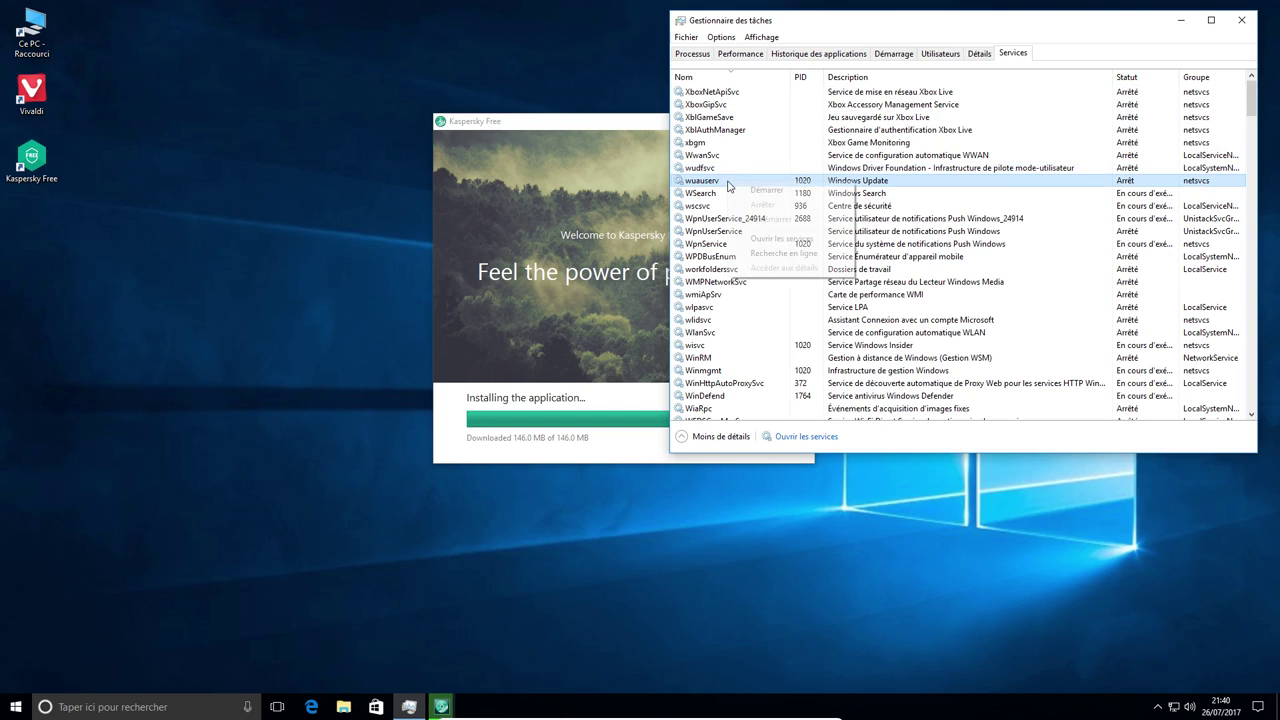
Step: Check the disk's performance graph during the installation and close the Task Manager
{"action": "left_click", "coordinate": [756, 60]}
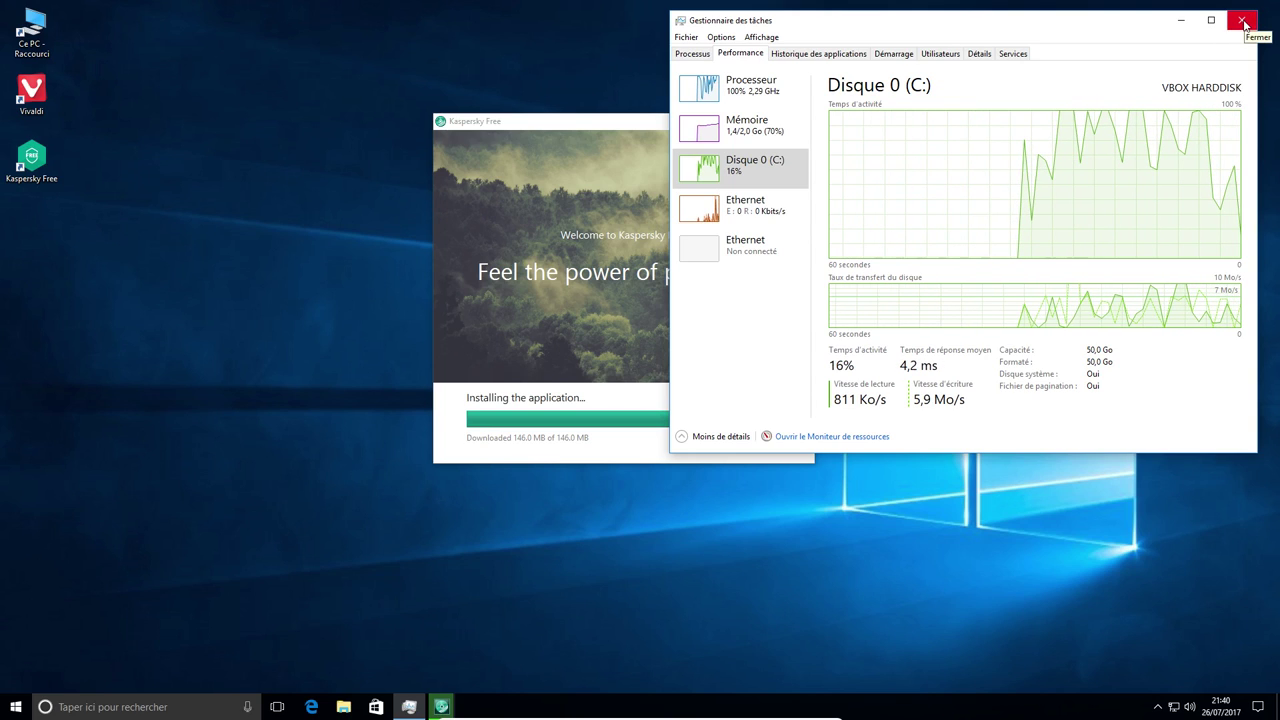
{"action": "left_click", "coordinate": [1243, 22]}
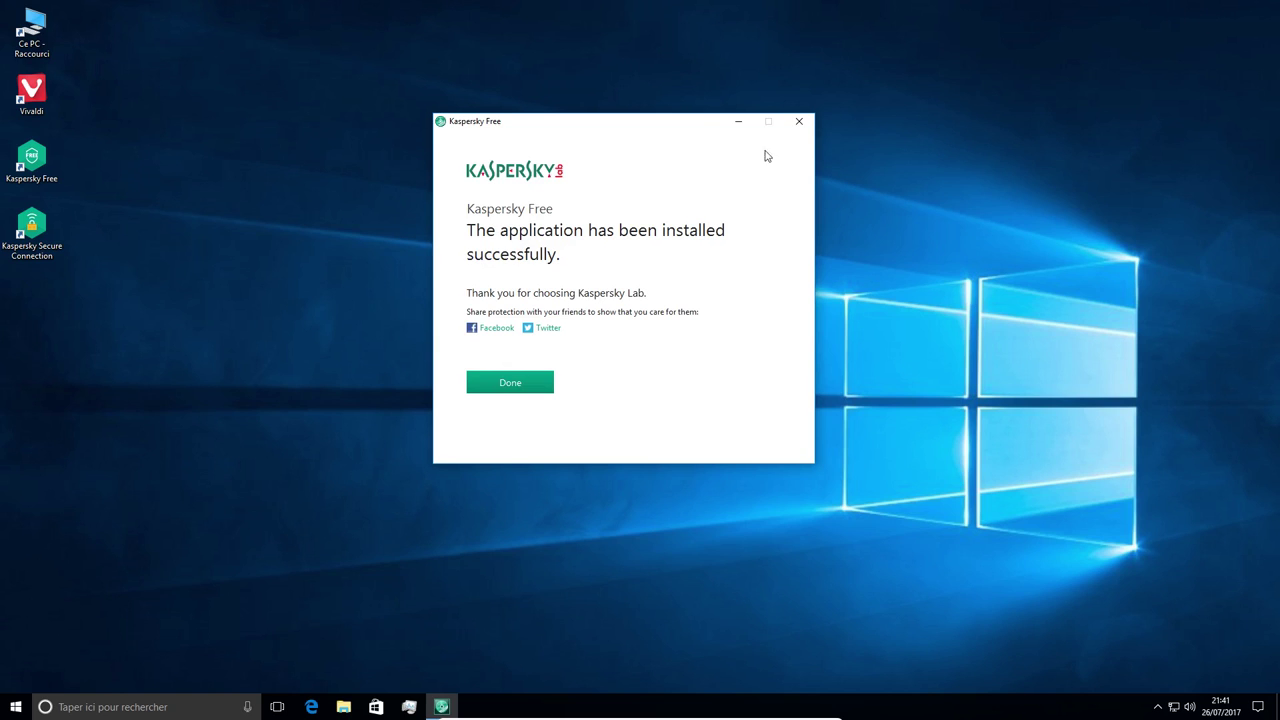
Step: Finish the Kaspersky Free installer and open the Windows Defender Security Center from the notification area
{"action": "left_click", "coordinate": [508, 382]}
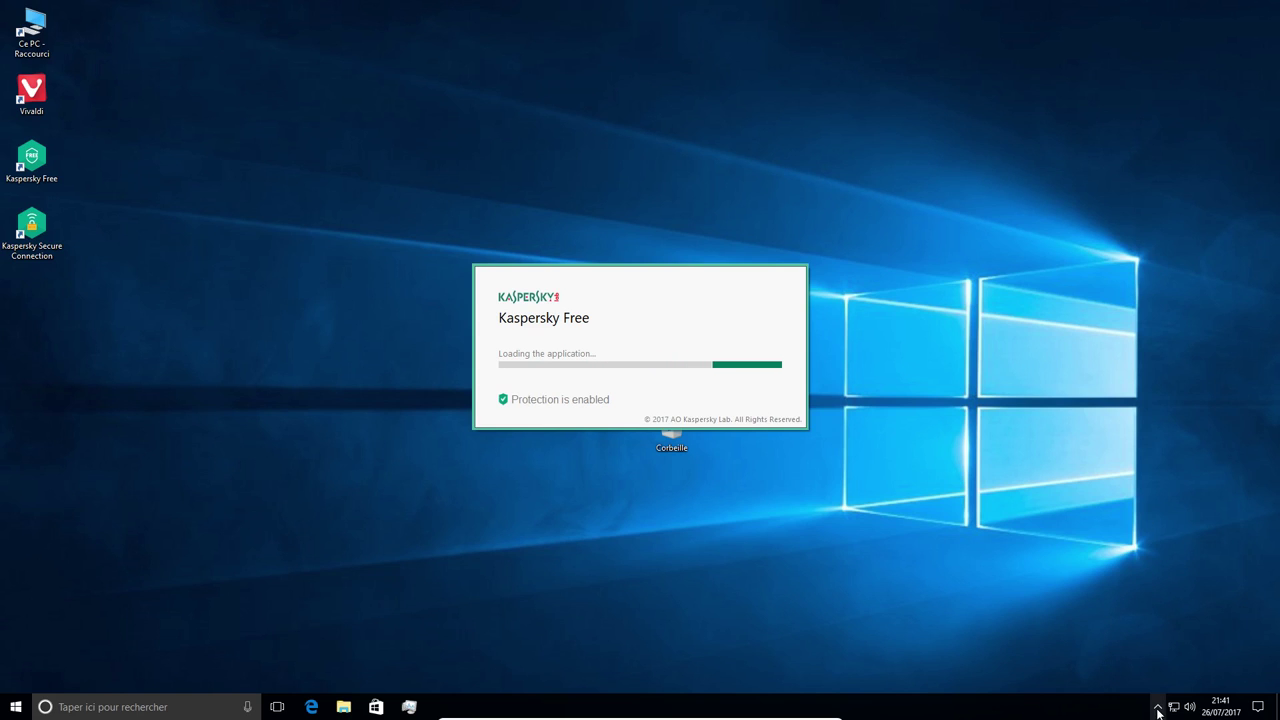
{"action": "left_click", "coordinate": [1158, 708]}
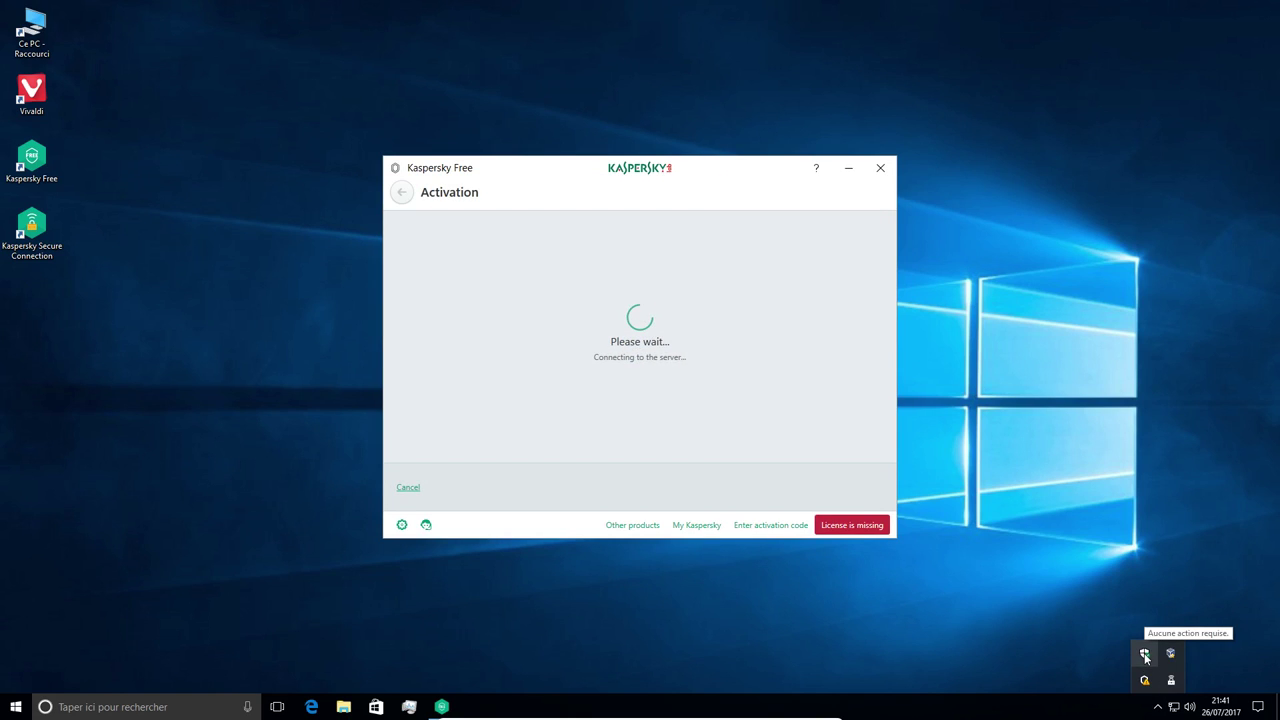
{"action": "left_click", "coordinate": [1145, 654]}
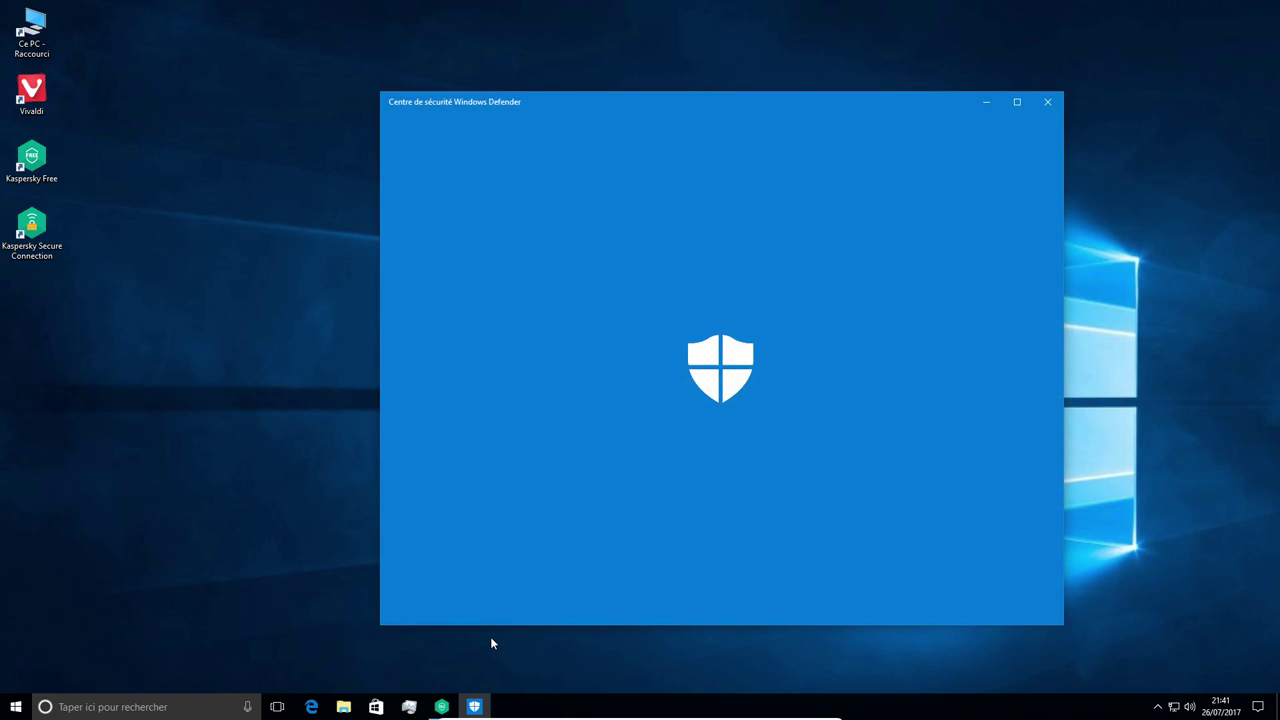
Step: Arrange the Kaspersky Free and Windows Defender Security Center windows side by side
{"action": "left_click", "coordinate": [441, 707]}
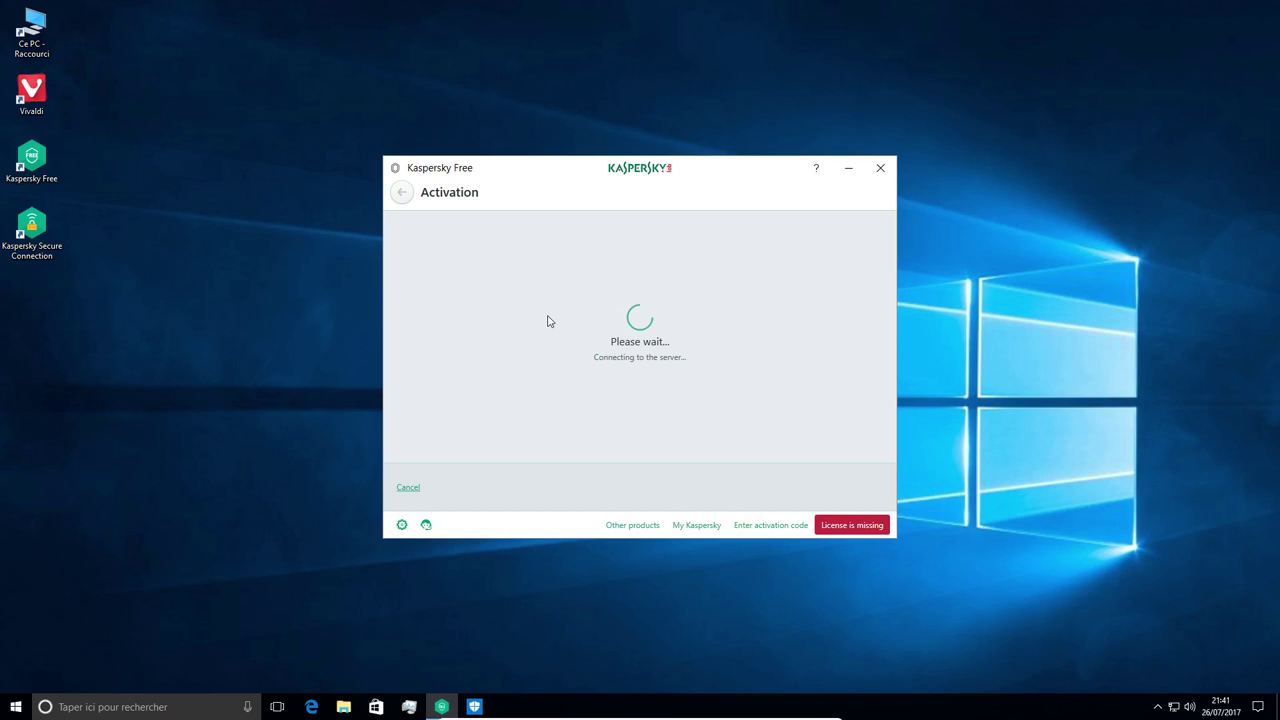
{"action": "left_click_drag", "start_coordinate": [780, 174], "coordinate": [409, 37]}
{"action": "left_click", "coordinate": [474, 707]}
{"action": "left_click_drag", "start_coordinate": [646, 107], "coordinate": [793, 72]}
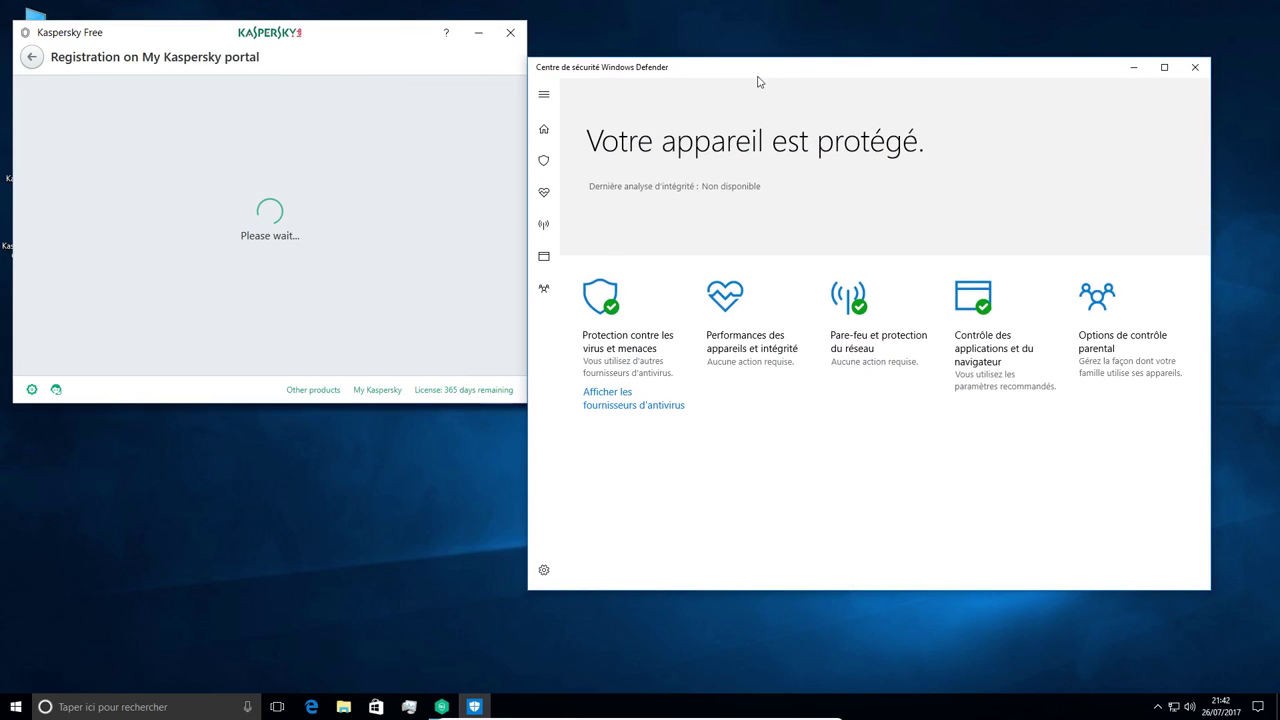
Step: View Windows Defender's virus and threat protection page and its device performance and health page, shifting the window clear of Kaspersky Free
{"action": "left_click", "coordinate": [545, 133]}
{"action": "left_click_drag", "start_coordinate": [650, 67], "coordinate": [687, 41]}
{"action": "left_click", "coordinate": [581, 137]}
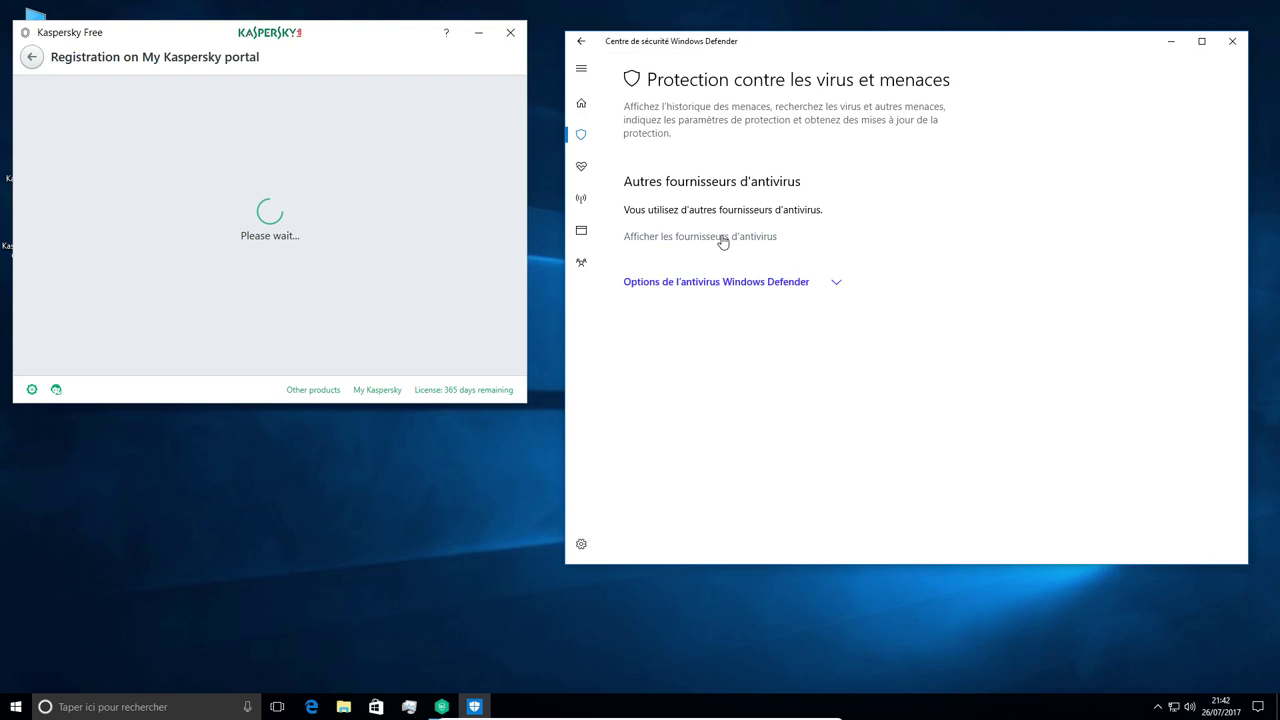
{"action": "left_click", "coordinate": [581, 166]}
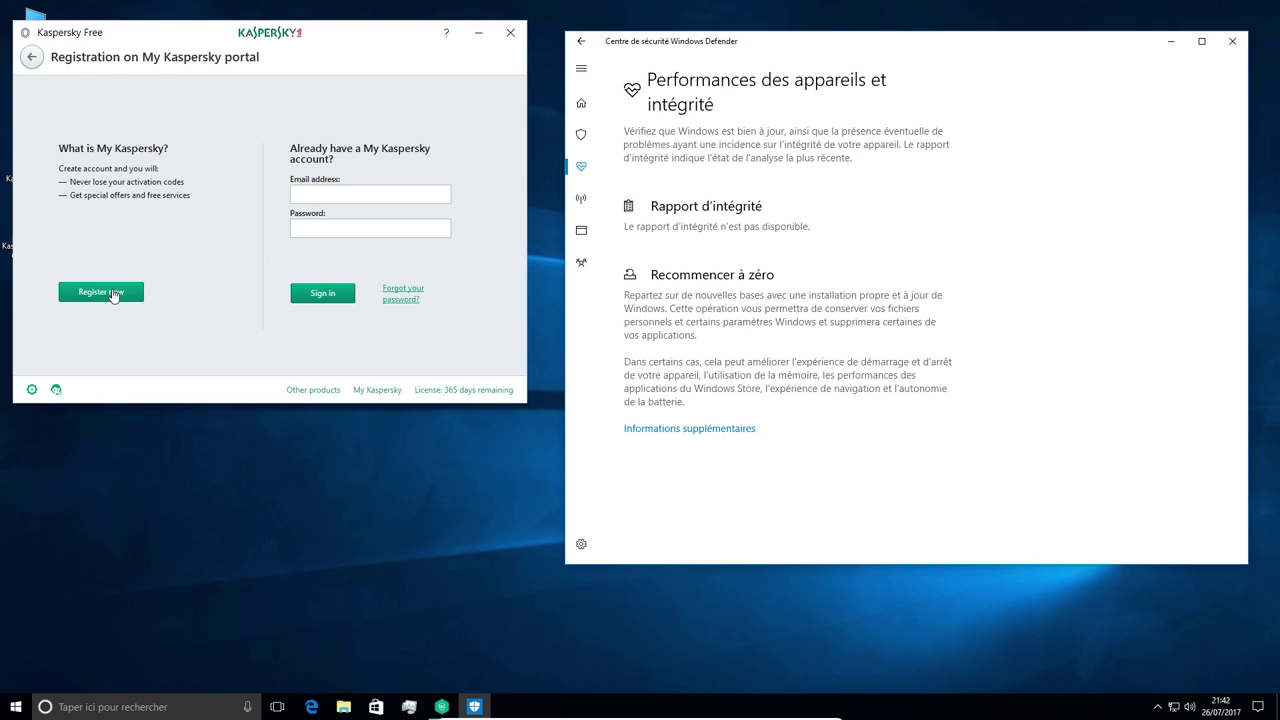
Step: Leave the My Kaspersky registration page, run a database update in Kaspersky Free, and return to the main screen
{"action": "left_click", "coordinate": [33, 58]}
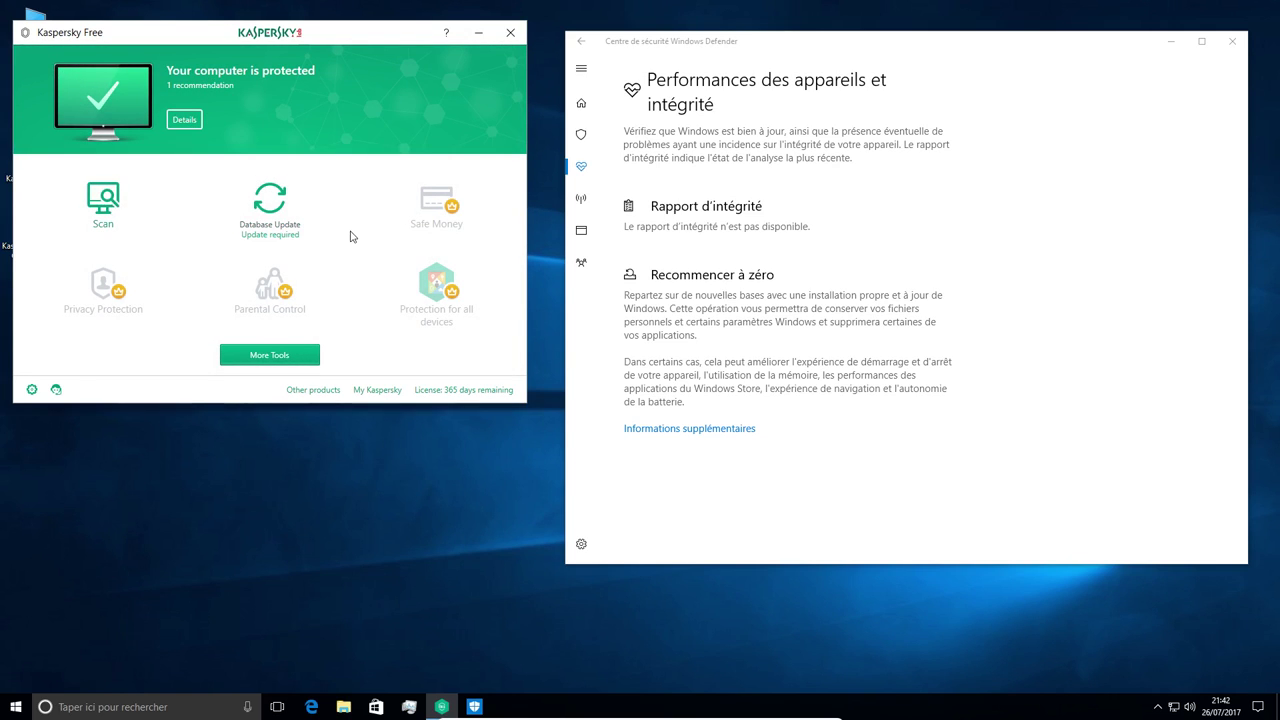
{"action": "left_click", "coordinate": [272, 203]}
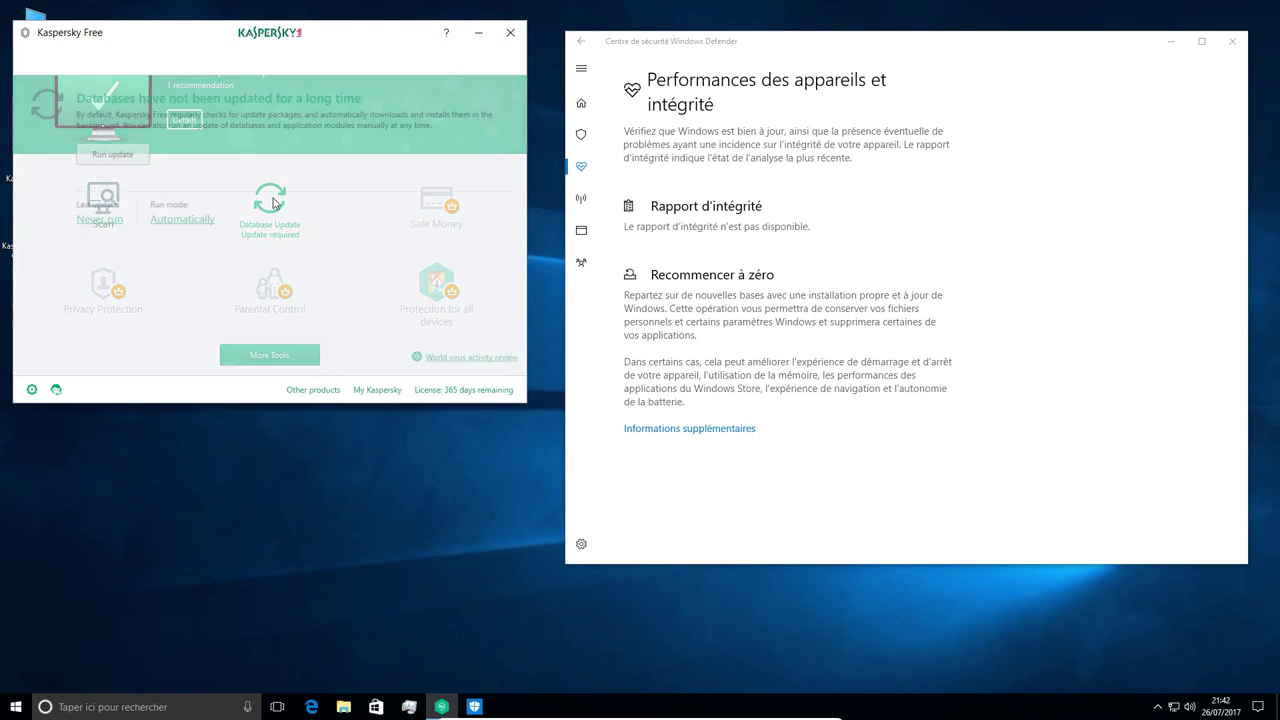
{"action": "left_click", "coordinate": [128, 157]}
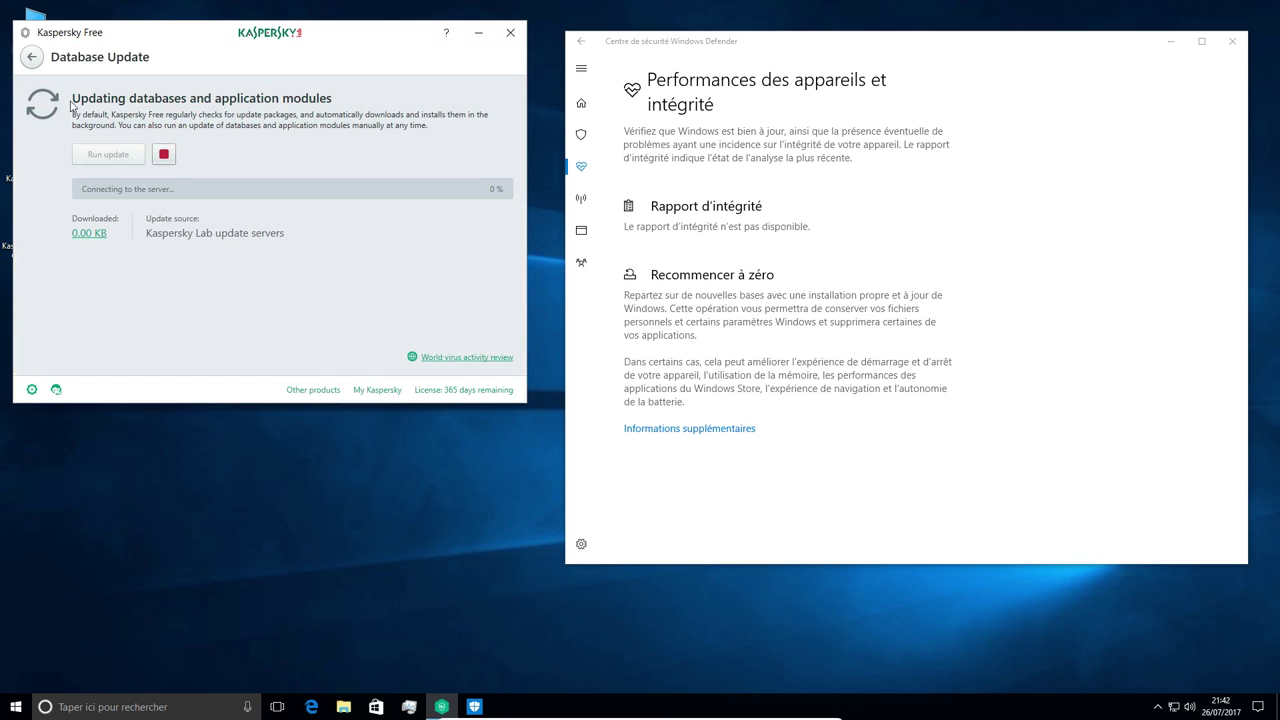
{"action": "left_click", "coordinate": [31, 57]}
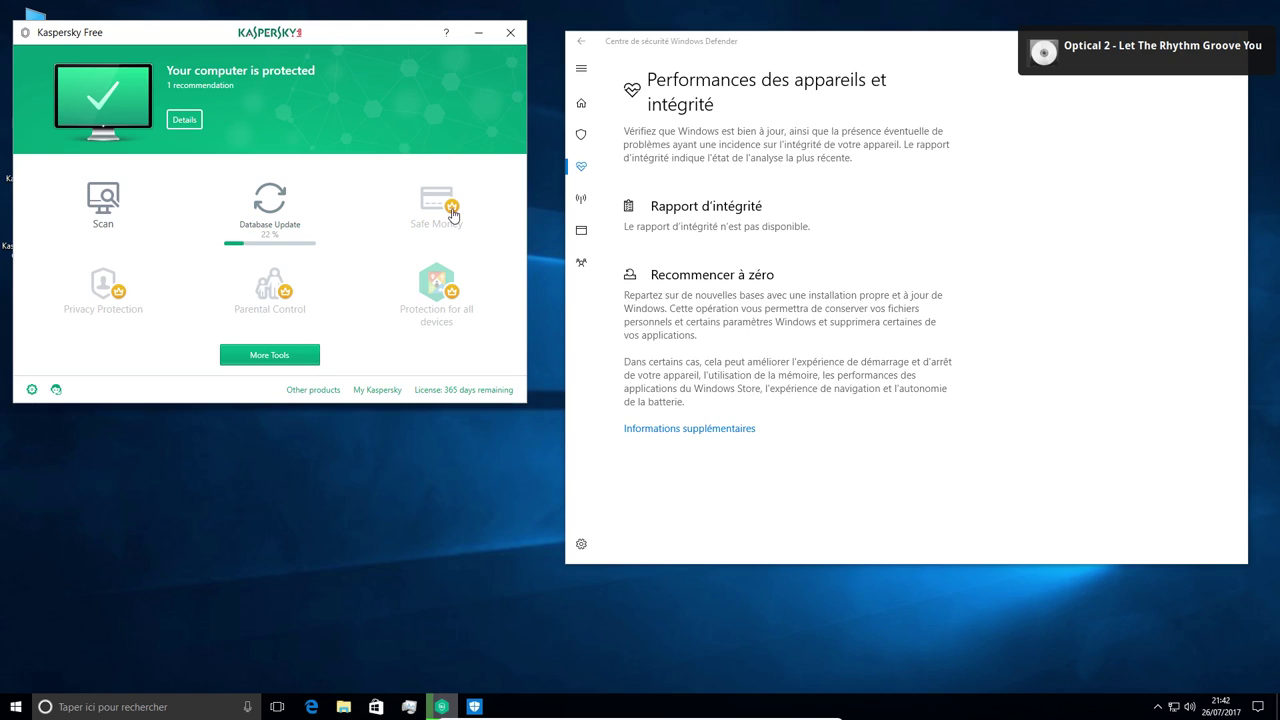
Step: Open the Kaspersky Free settings and review the General options and the available and unavailable Protection components
{"action": "left_click", "coordinate": [30, 390]}
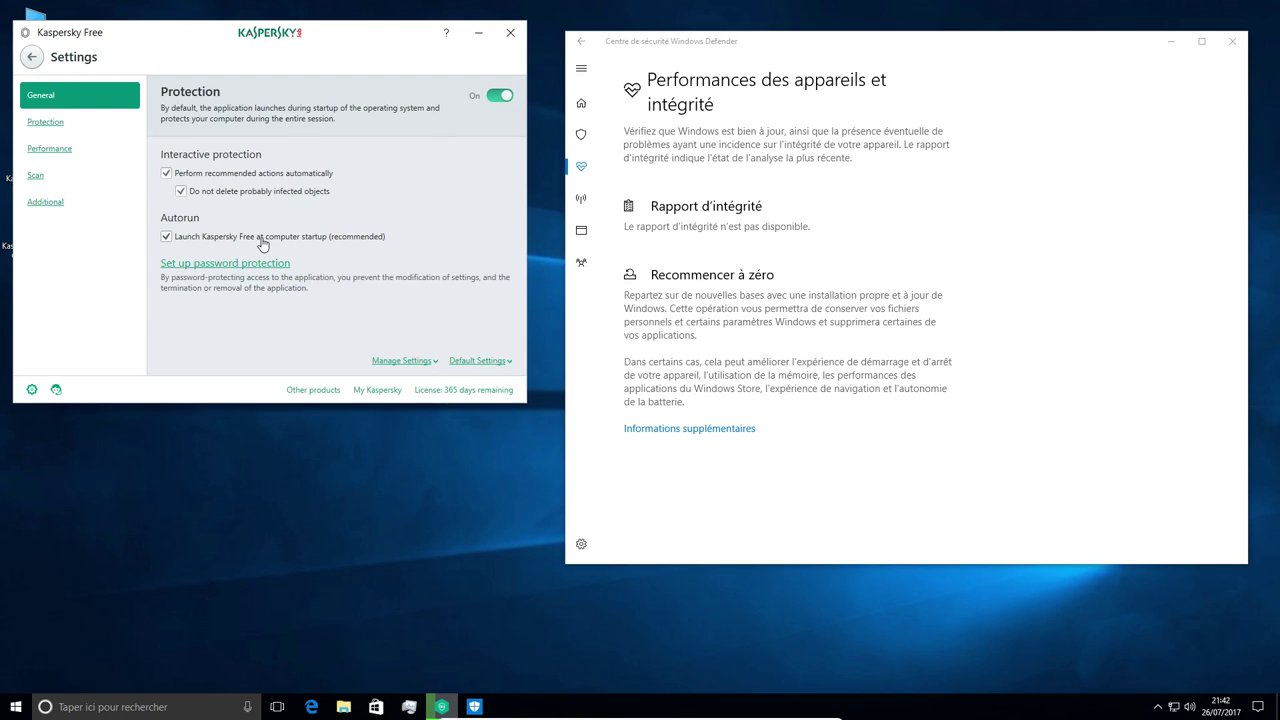
{"action": "left_click", "coordinate": [58, 122]}
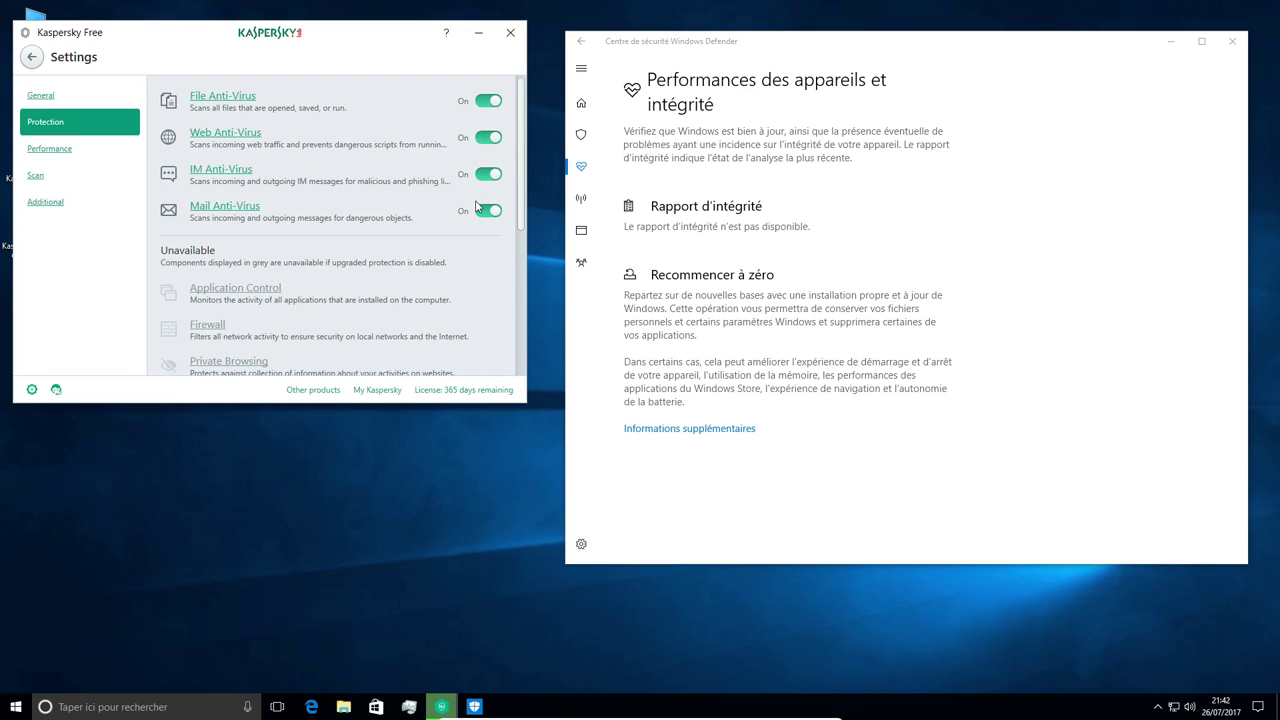
{"action": "scroll", "coordinate": [380, 251], "scroll_direction": "down", "scroll_amount": 5}
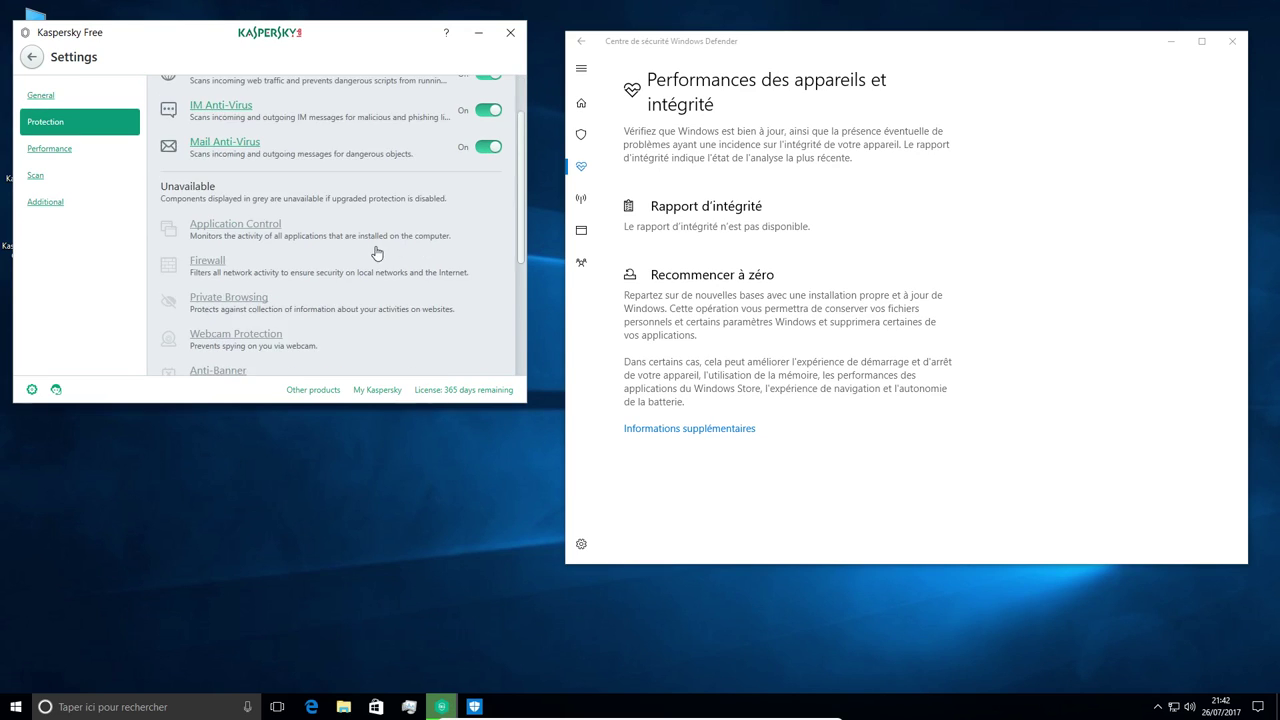
{"action": "scroll", "coordinate": [279, 324], "scroll_direction": "down", "scroll_amount": 3}
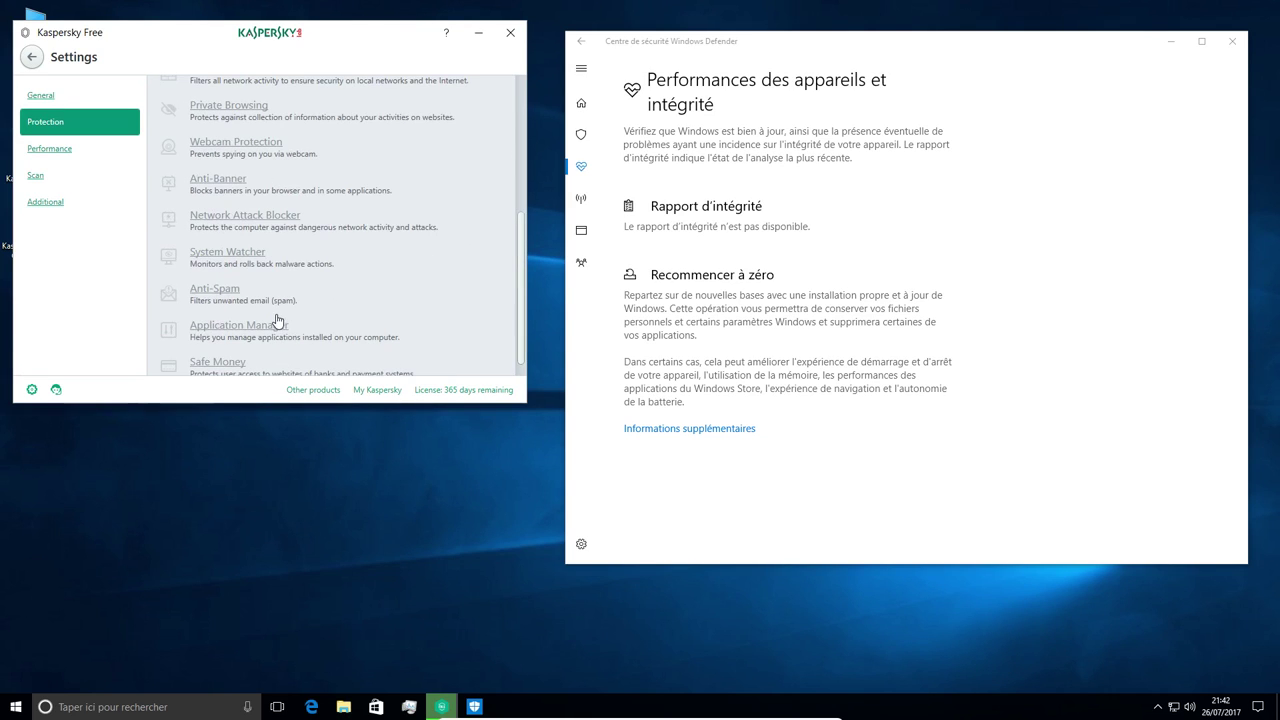
{"action": "scroll", "coordinate": [279, 318], "scroll_direction": "down", "scroll_amount": 1}
{"action": "scroll", "coordinate": [279, 311], "scroll_direction": "up", "scroll_amount": 8}
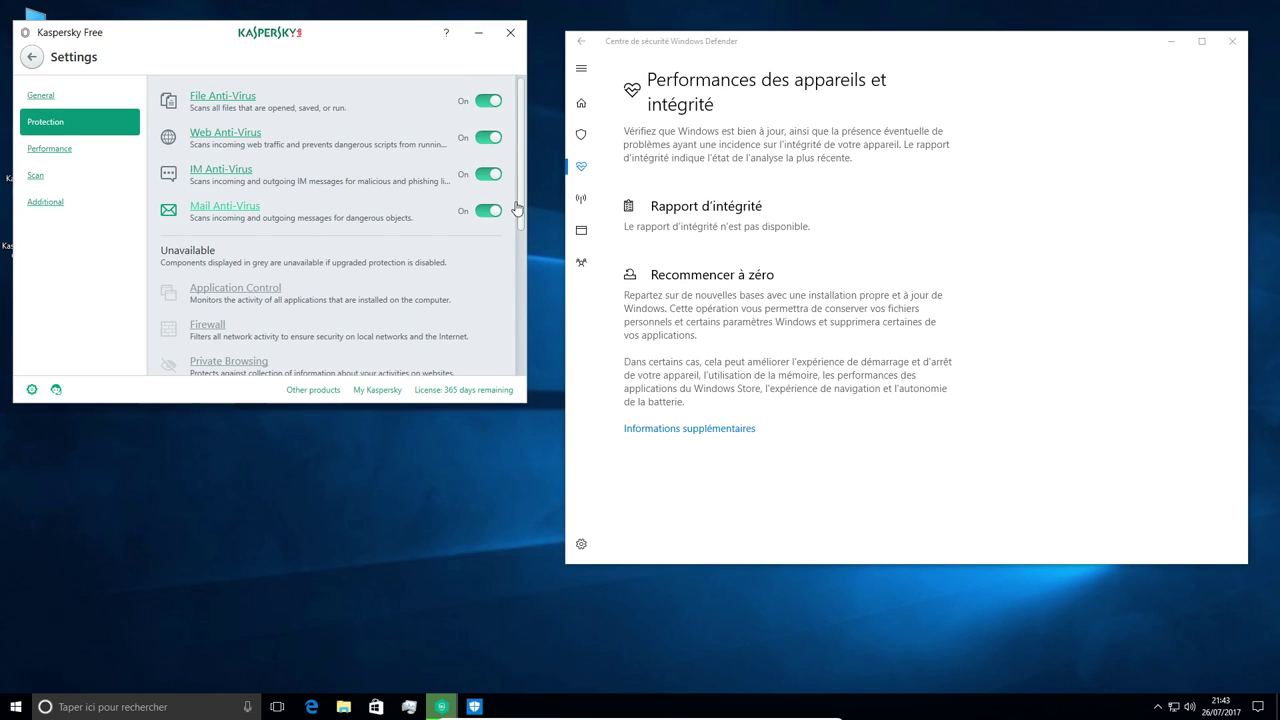
Step: Review the Performance and Scan settings, including the available actions on threat detection
{"action": "left_click", "coordinate": [70, 152]}
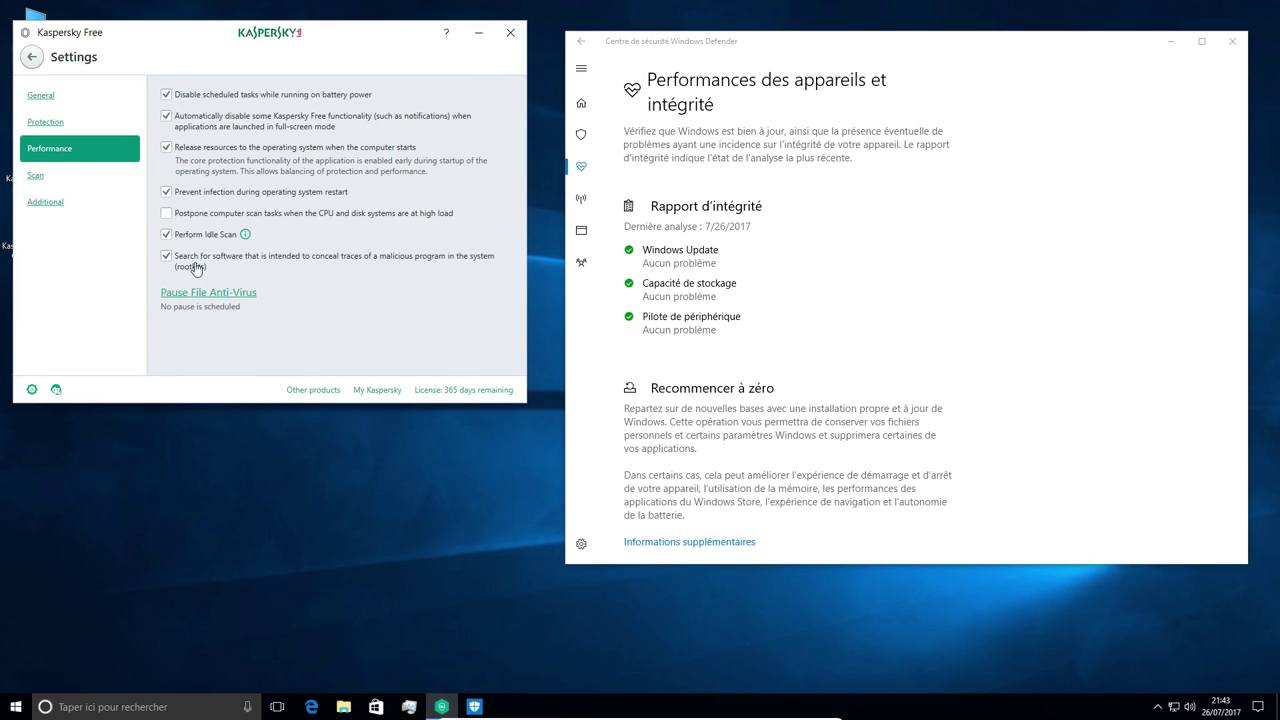
{"action": "left_click", "coordinate": [71, 184]}
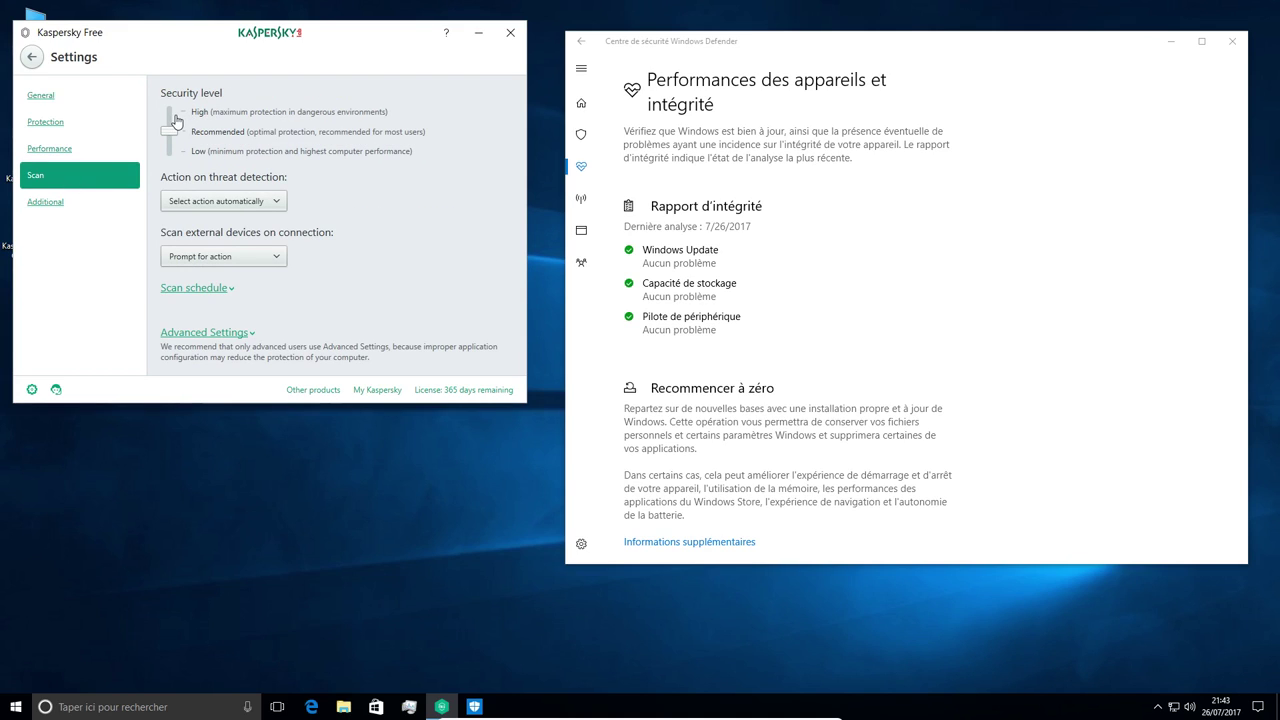
{"action": "left_click", "coordinate": [262, 203]}
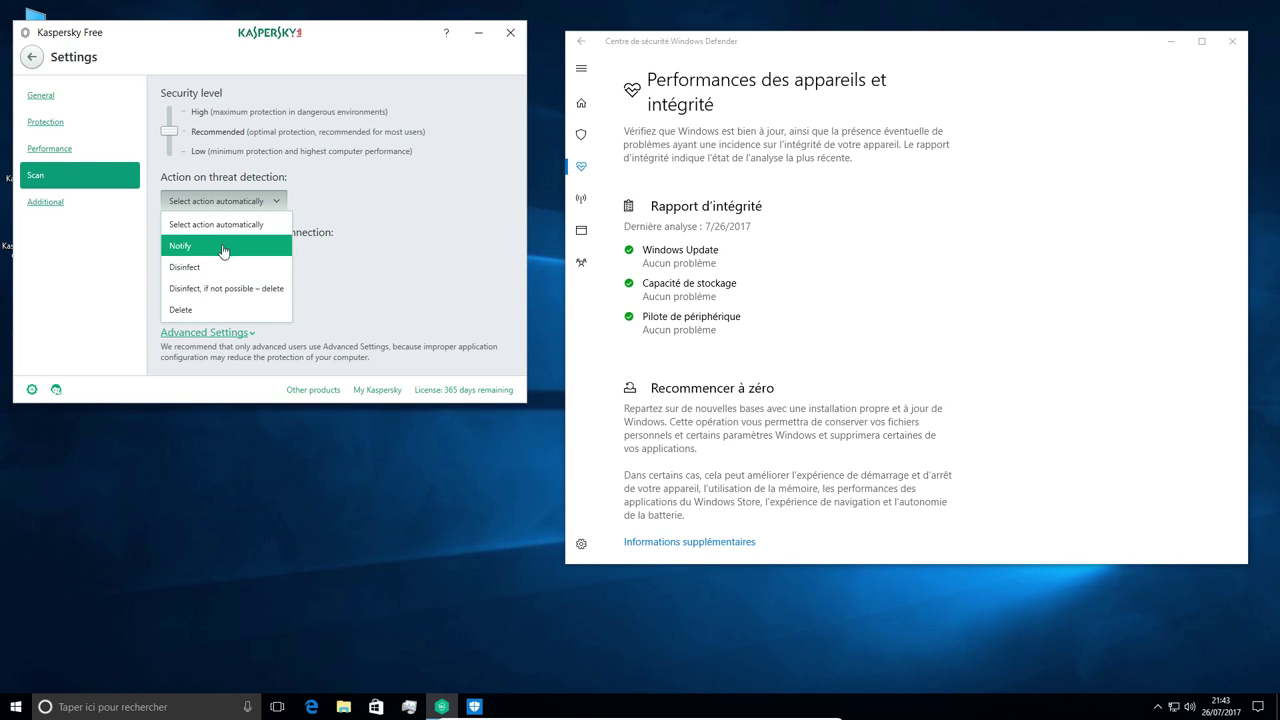
{"action": "left_click", "coordinate": [226, 200]}
Step: Look through the Additional settings, viewing the Self-Defense and Appearance pages and returning to the list
{"action": "left_click", "coordinate": [52, 200]}
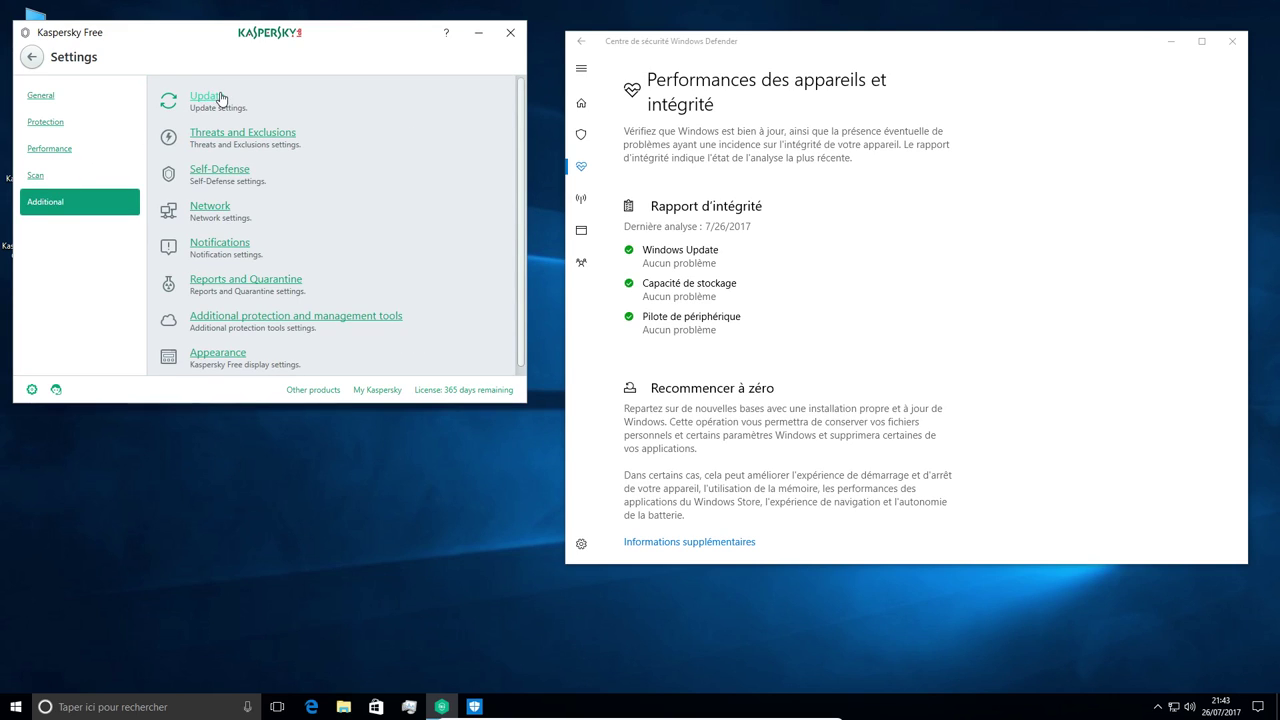
{"action": "left_click", "coordinate": [220, 169]}
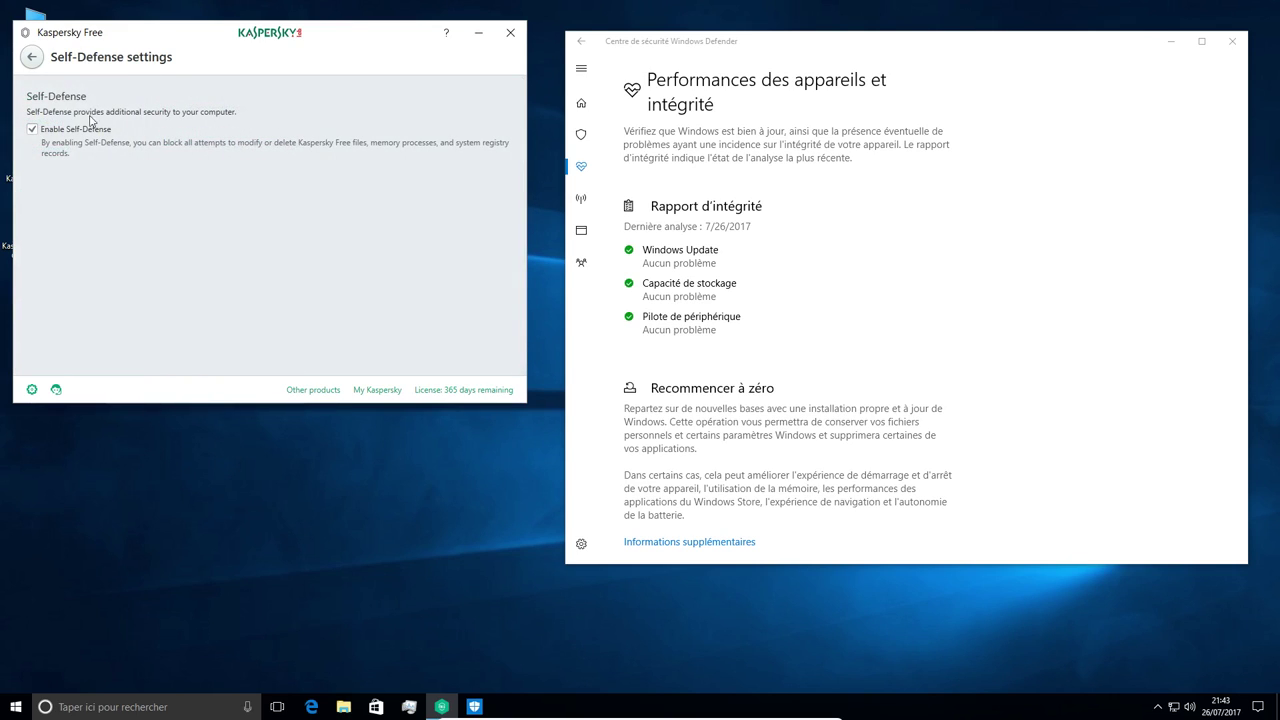
{"action": "left_click", "coordinate": [31, 57]}
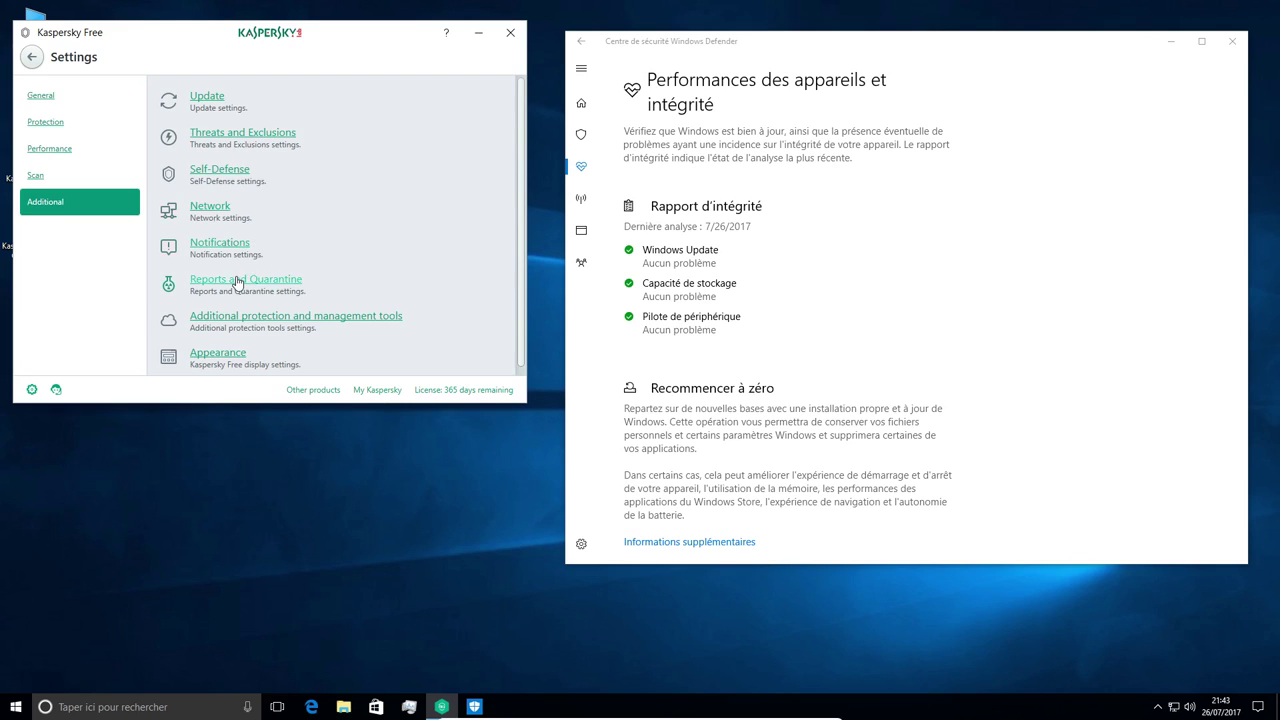
{"action": "scroll", "coordinate": [257, 280], "scroll_direction": "down", "scroll_amount": 1}
{"action": "left_click", "coordinate": [214, 354]}
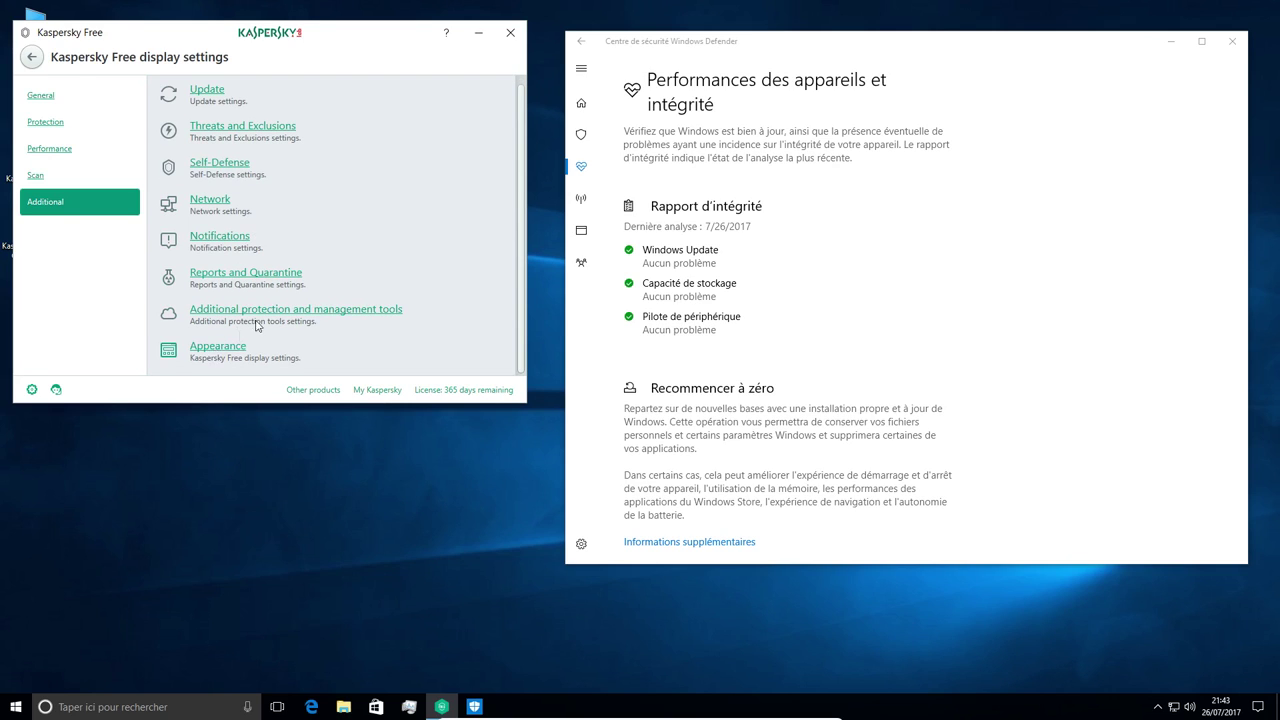
{"action": "left_click", "coordinate": [34, 58]}
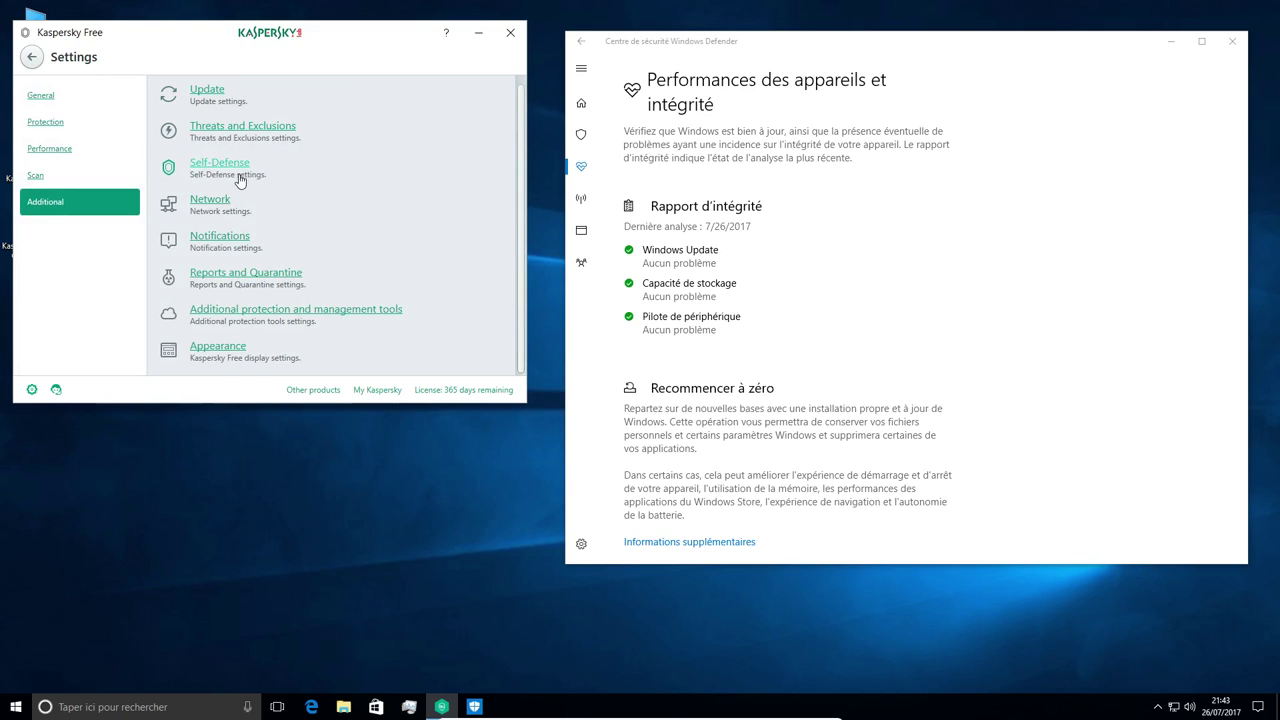
{"action": "scroll", "coordinate": [240, 177], "scroll_direction": "up", "scroll_amount": 1}
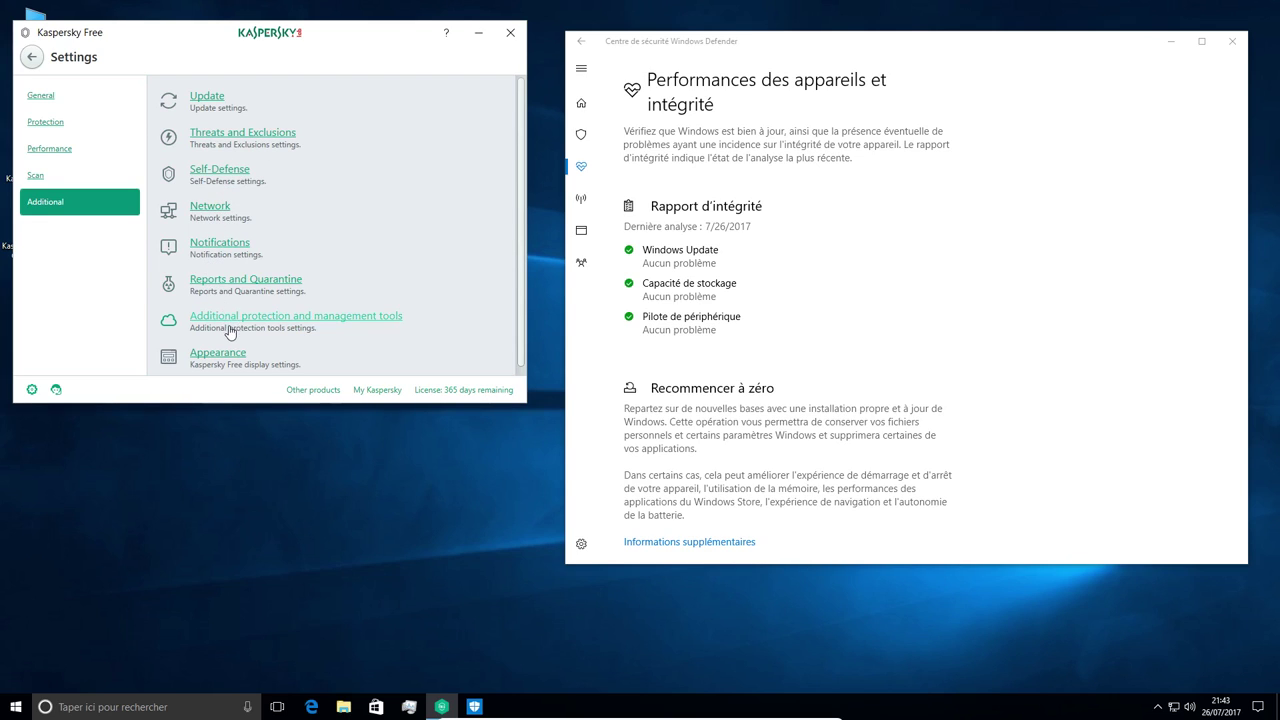
Step: View the additional protection and management tools settings, then check the Appearance page again and go back
{"action": "left_click", "coordinate": [265, 318]}
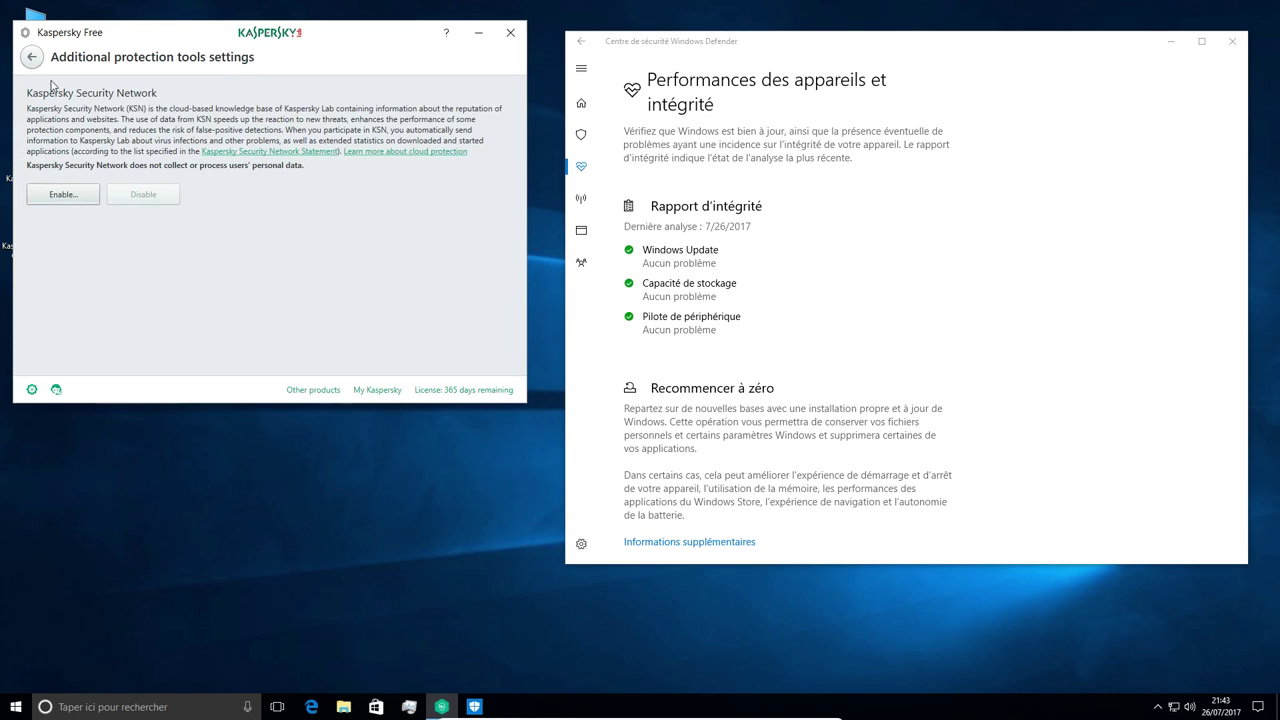
{"action": "left_click", "coordinate": [32, 57]}
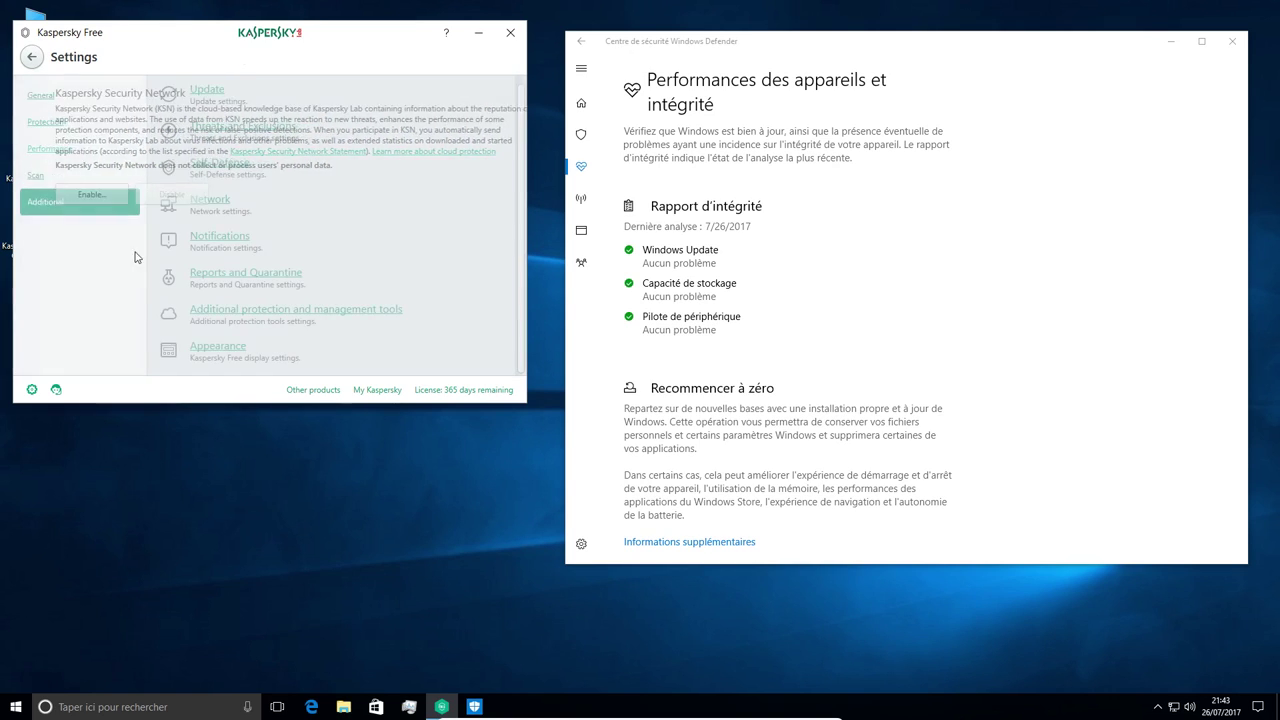
{"action": "left_click", "coordinate": [215, 347]}
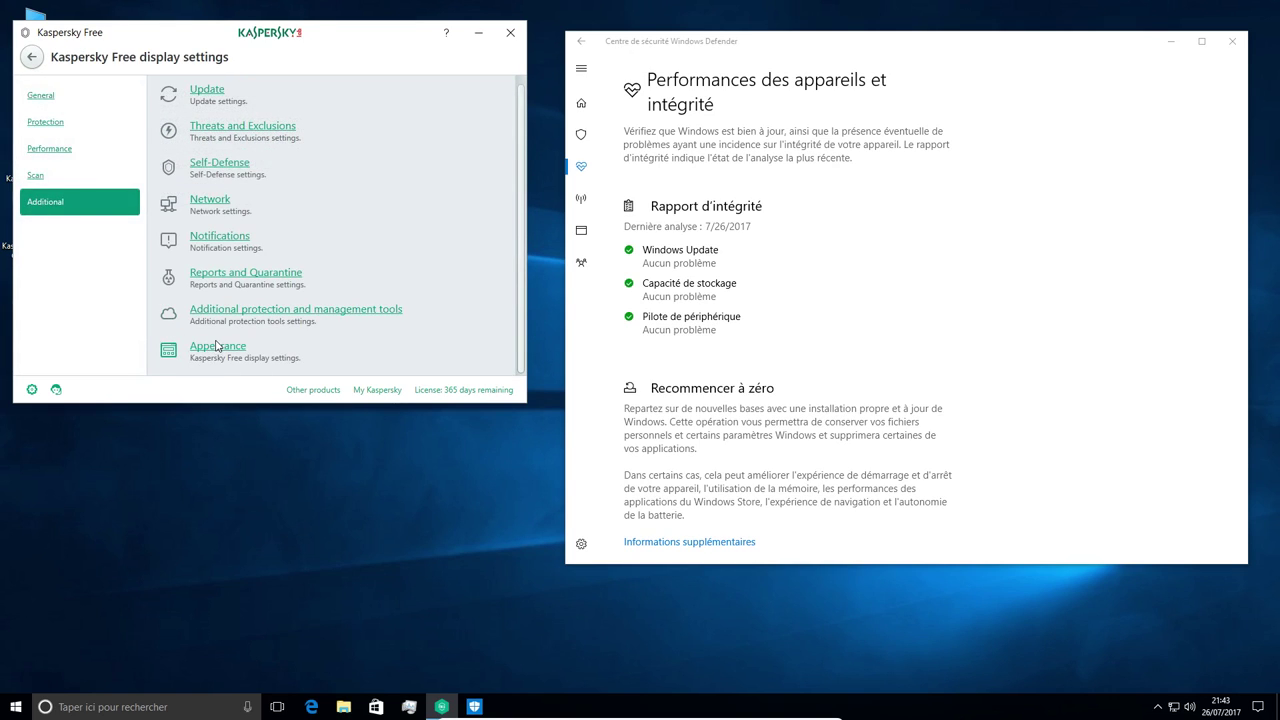
{"action": "left_click", "coordinate": [32, 57]}
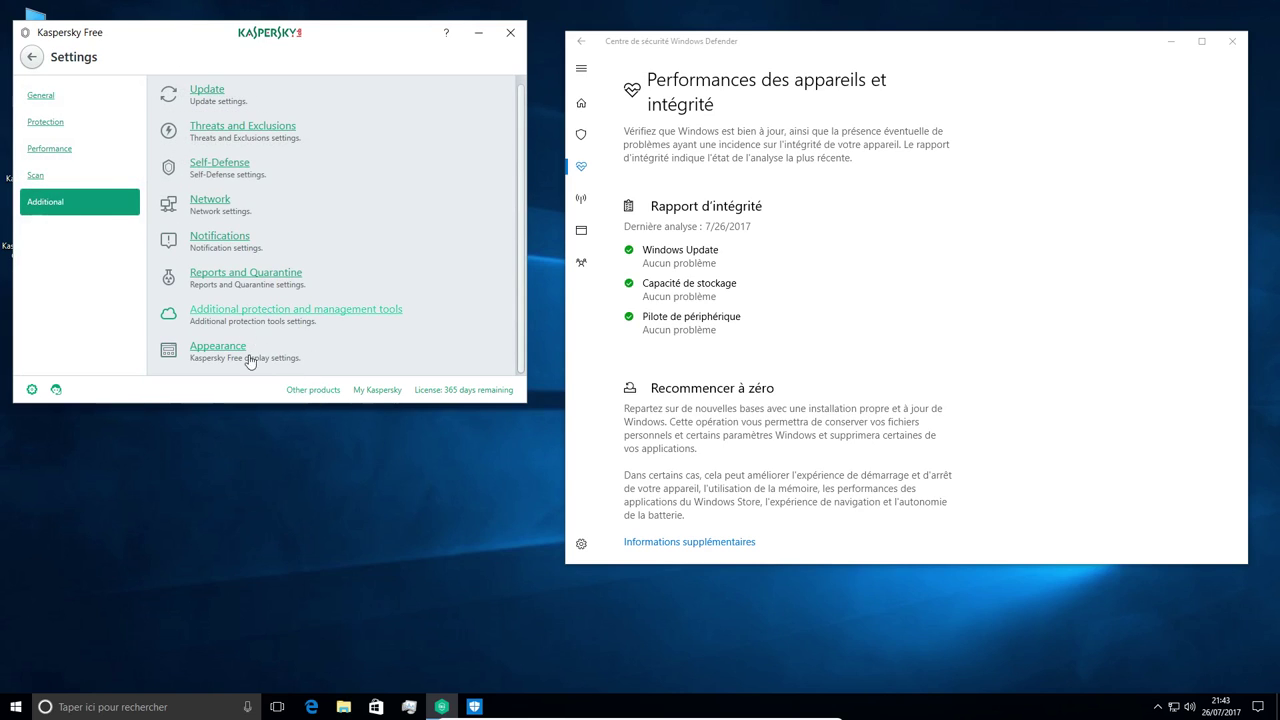
Step: Go through the General, Protection, Performance, Scan and Additional settings categories once more
{"action": "left_click", "coordinate": [39, 98]}
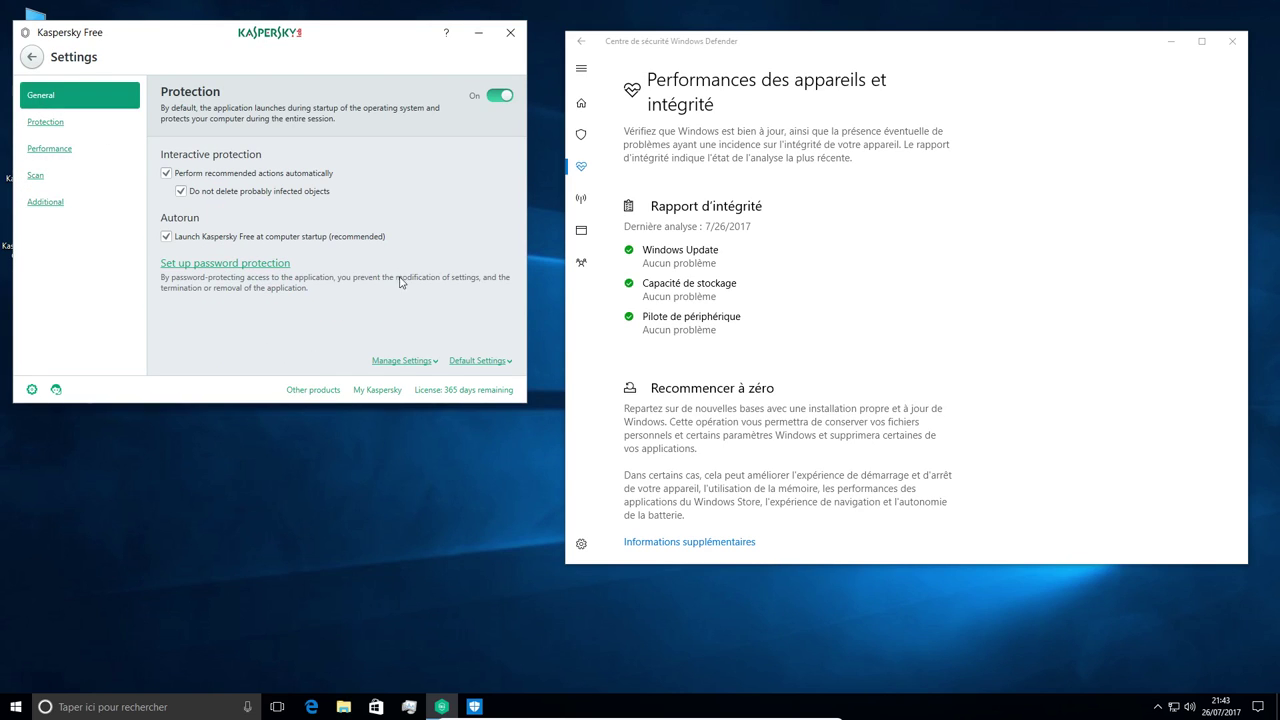
{"action": "left_click", "coordinate": [405, 361]}
{"action": "left_click", "coordinate": [55, 122]}
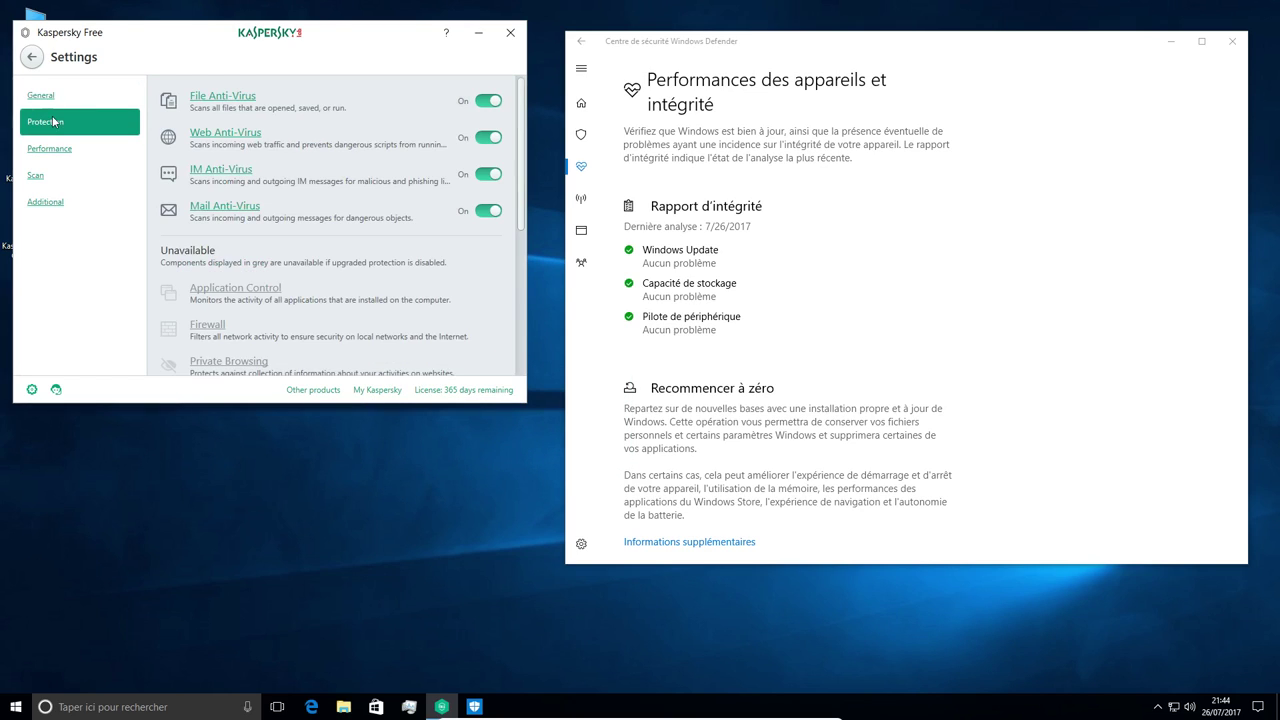
{"action": "scroll", "coordinate": [240, 275], "scroll_direction": "down", "scroll_amount": 2}
{"action": "left_click", "coordinate": [44, 150]}
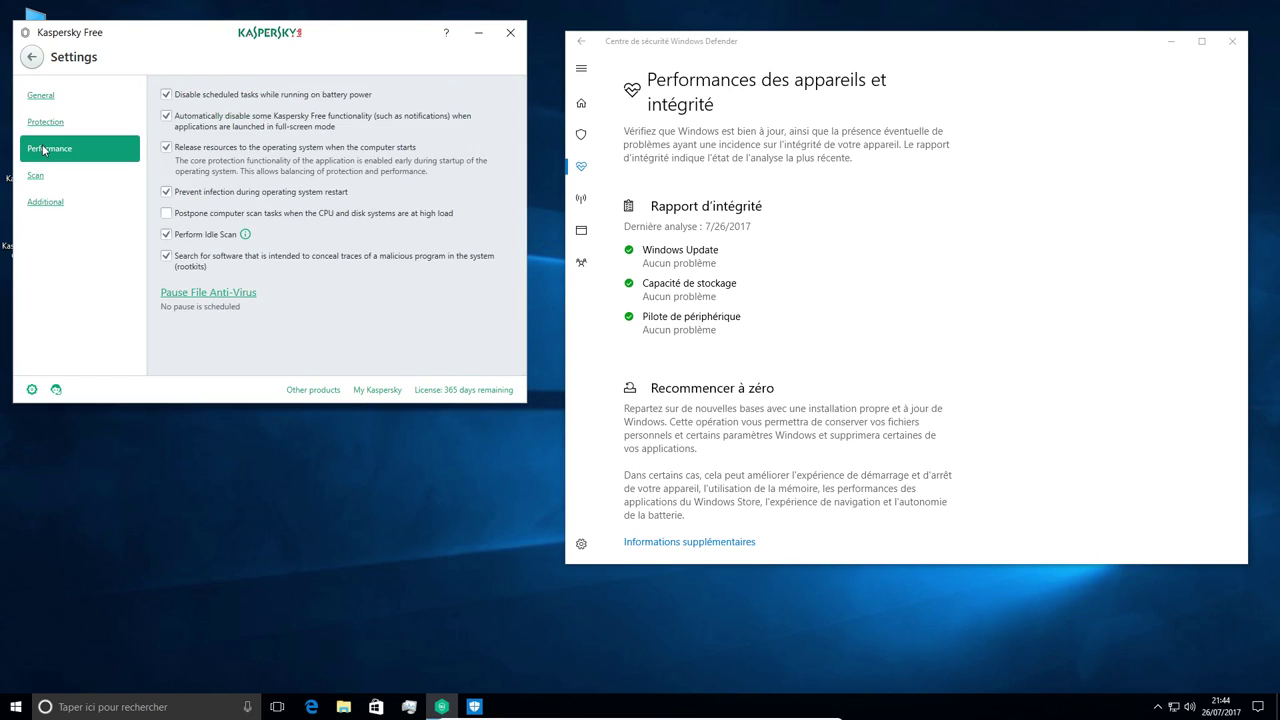
{"action": "left_click", "coordinate": [44, 178]}
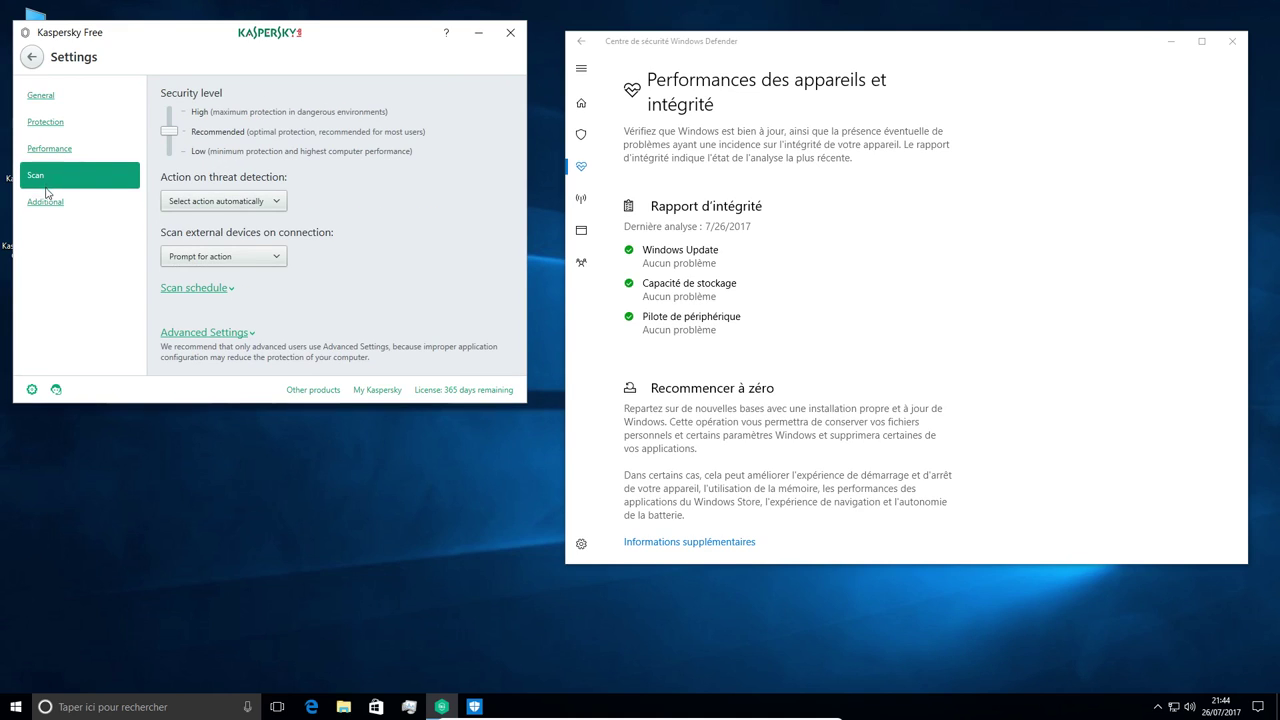
{"action": "left_click", "coordinate": [46, 204]}
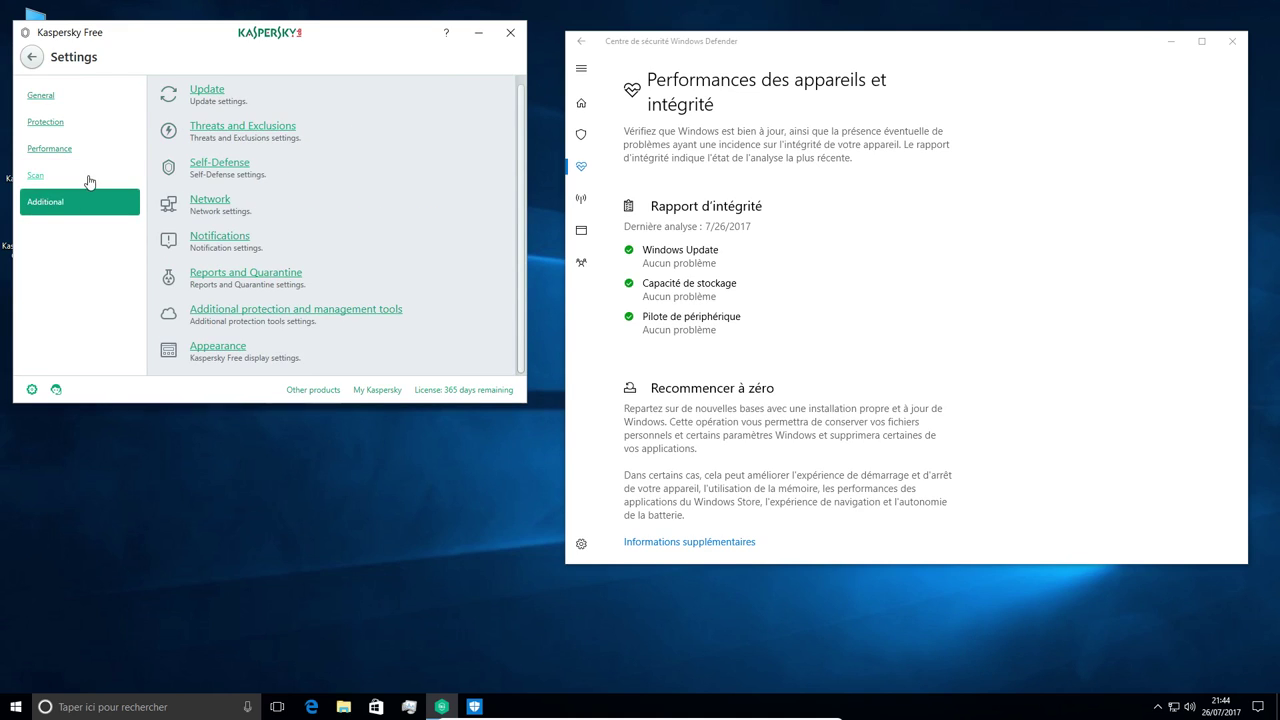
Step: Review the scan schedule and advanced options in the Scan settings, then close the Kaspersky Free window
{"action": "left_click", "coordinate": [88, 178]}
{"action": "left_click", "coordinate": [205, 290]}
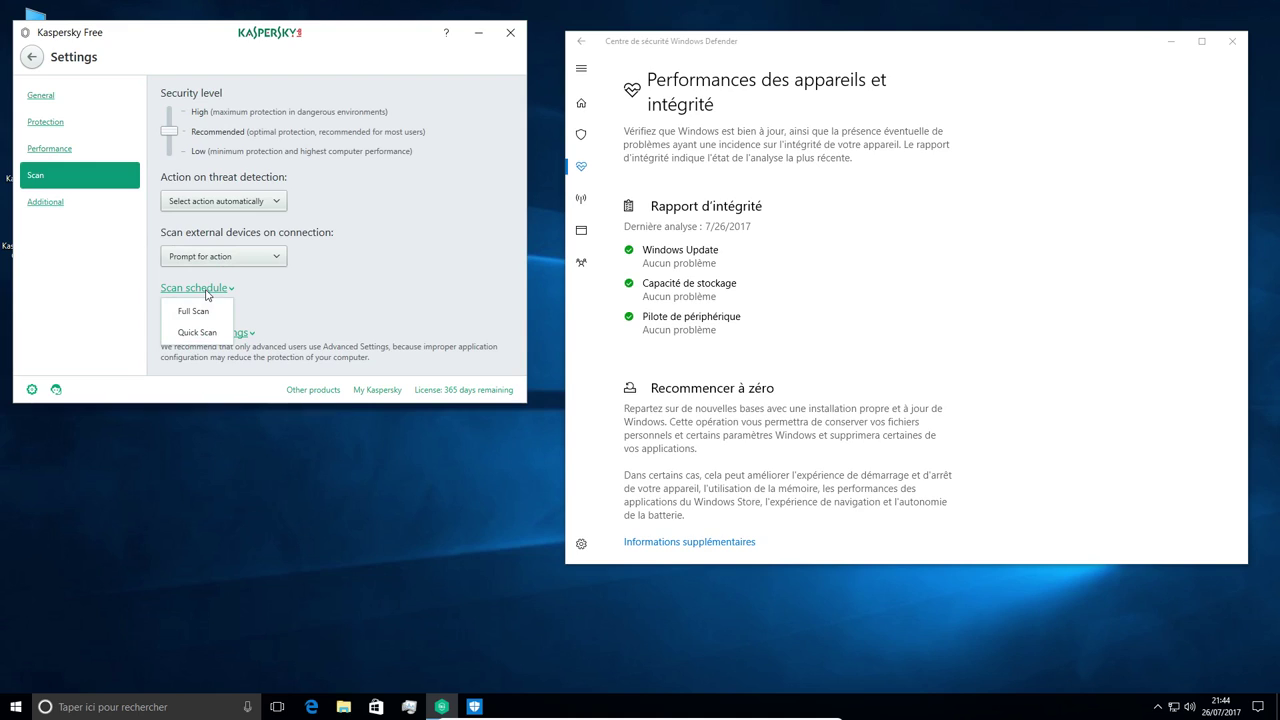
{"action": "left_click", "coordinate": [205, 289]}
{"action": "left_click", "coordinate": [222, 334]}
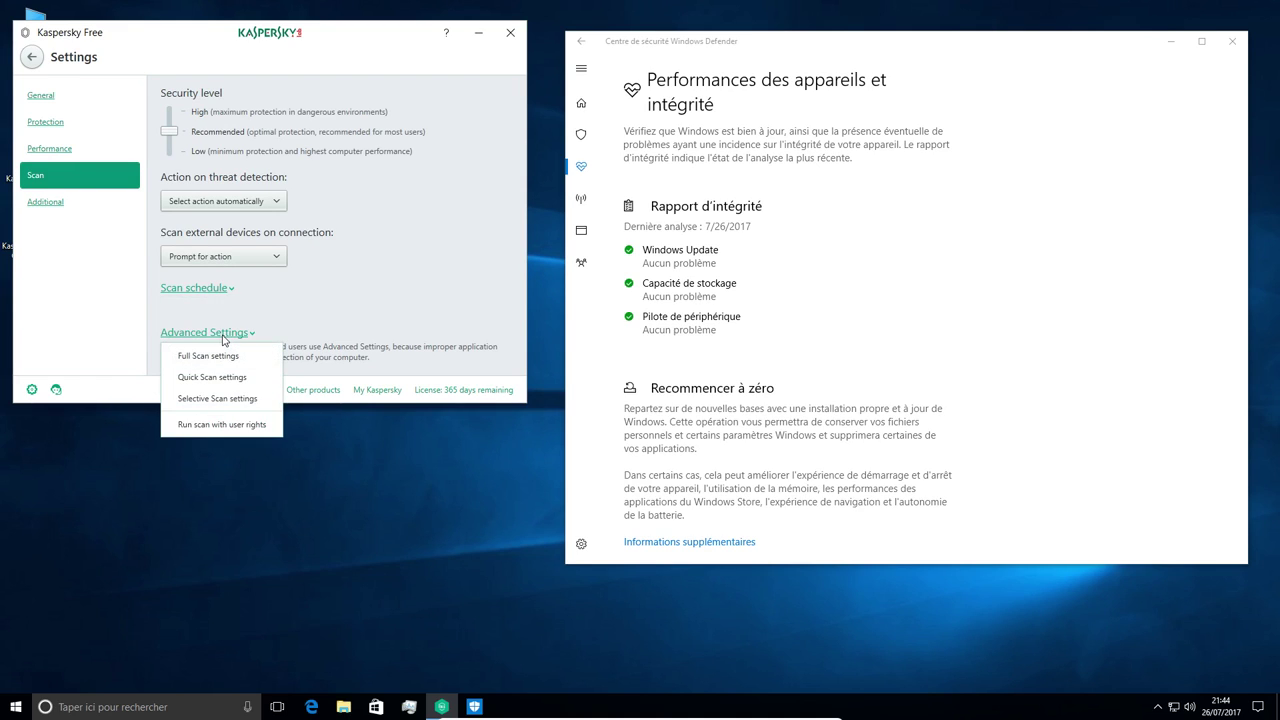
{"action": "left_click", "coordinate": [510, 32]}
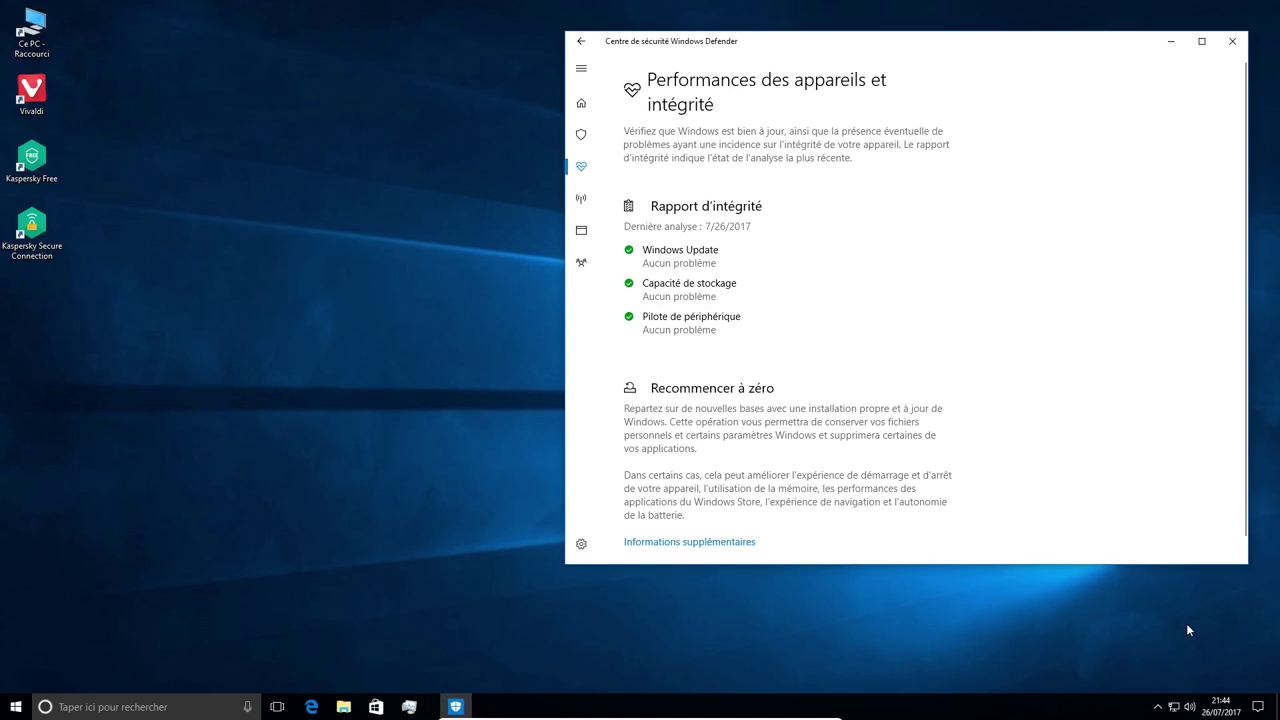
Step: Check the options Kaspersky Free offers from the notification area, open its Settings from there, then close the window
{"action": "left_click", "coordinate": [1158, 706]}
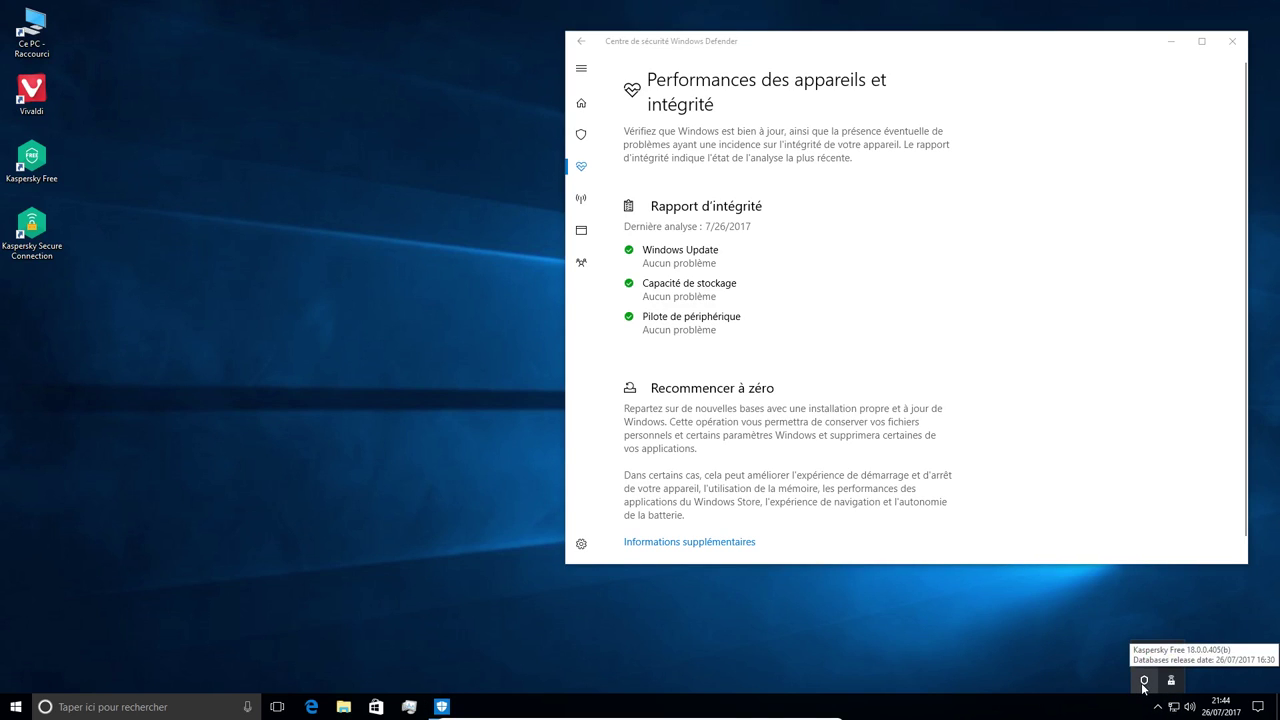
{"action": "right_click", "coordinate": [1144, 681]}
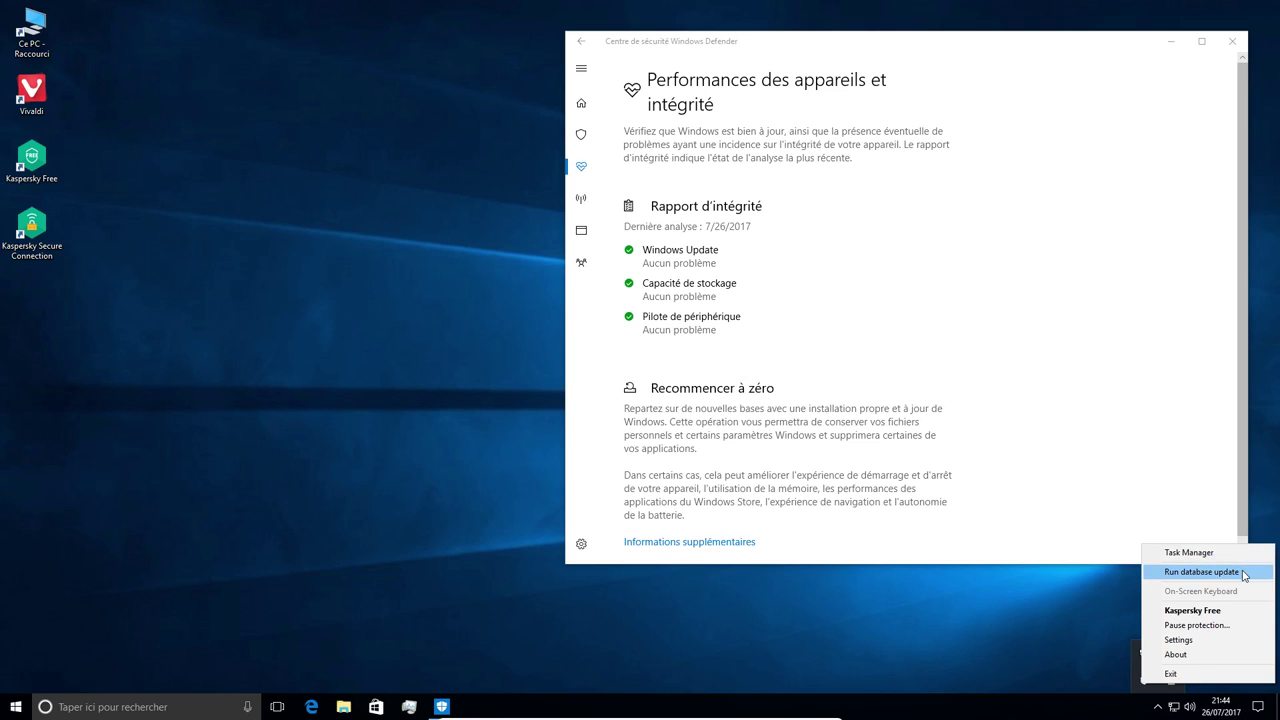
{"action": "left_click", "coordinate": [1196, 642]}
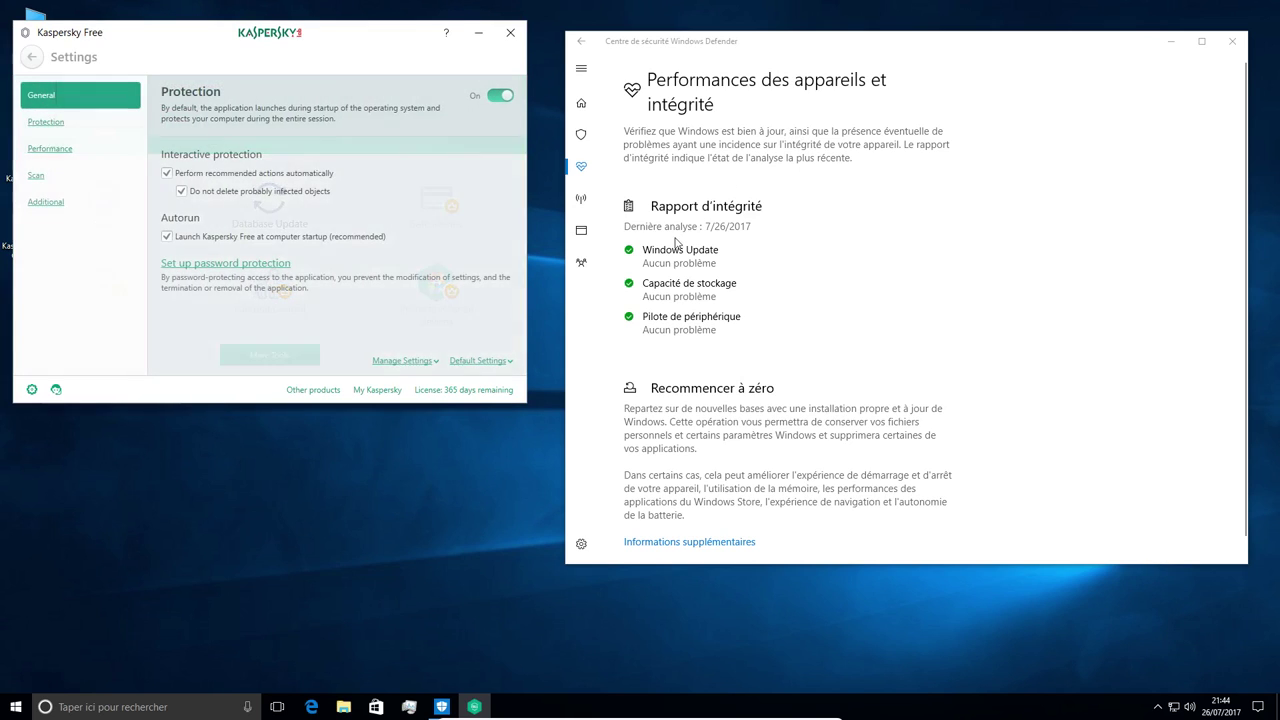
{"action": "left_click", "coordinate": [509, 38]}
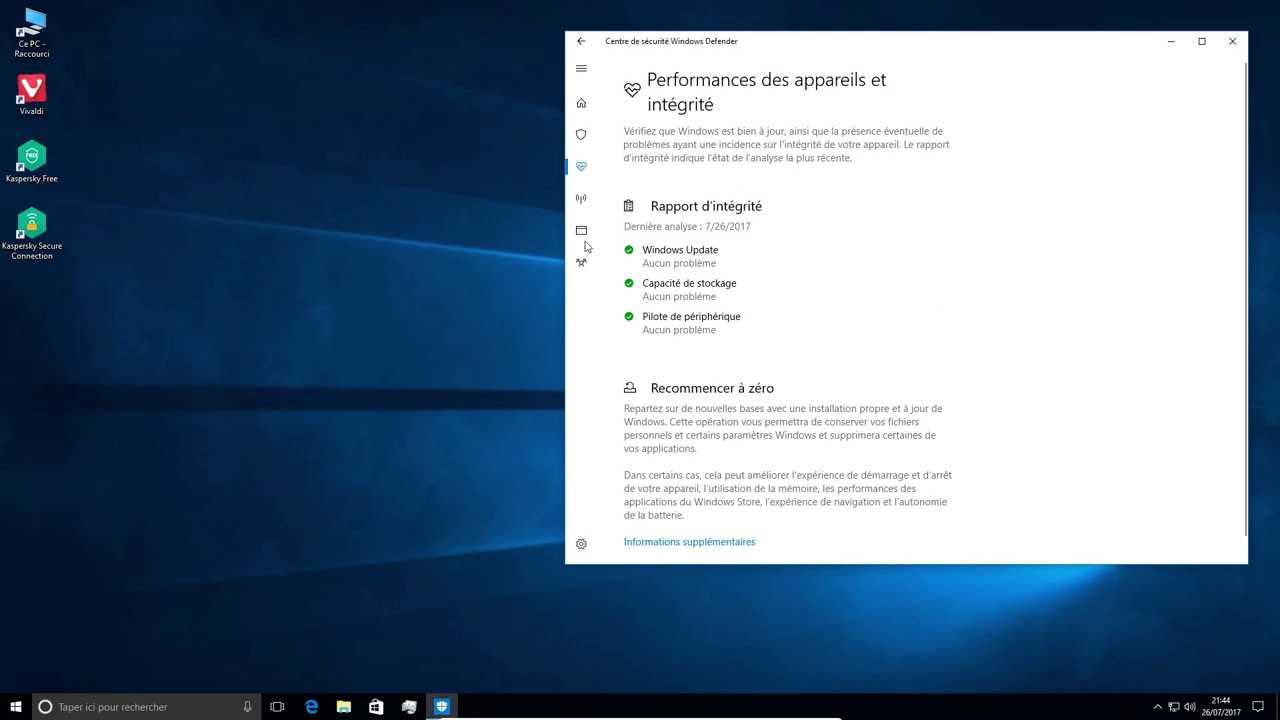
Step: Browse the firewall, app control, parental control and home pages of the Windows Defender security center, then expand its antivirus options under virus protection
{"action": "left_click", "coordinate": [581, 198]}
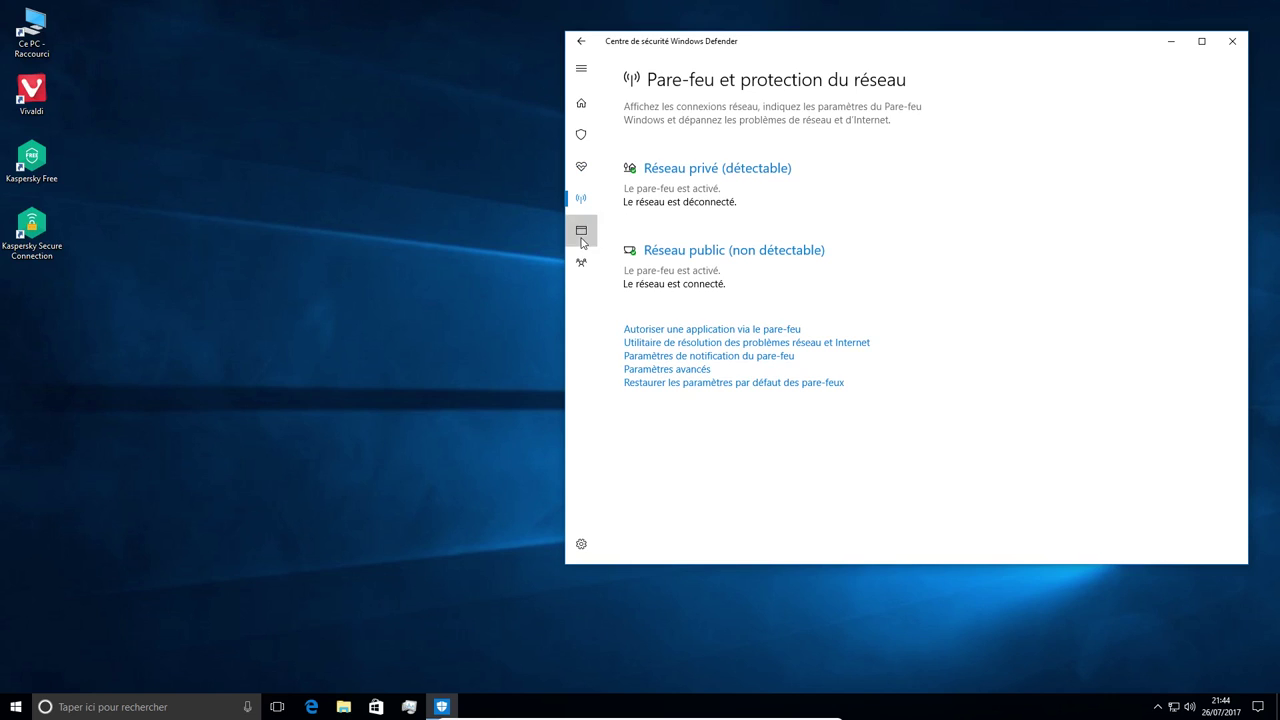
{"action": "left_click", "coordinate": [582, 240]}
{"action": "left_click", "coordinate": [583, 263]}
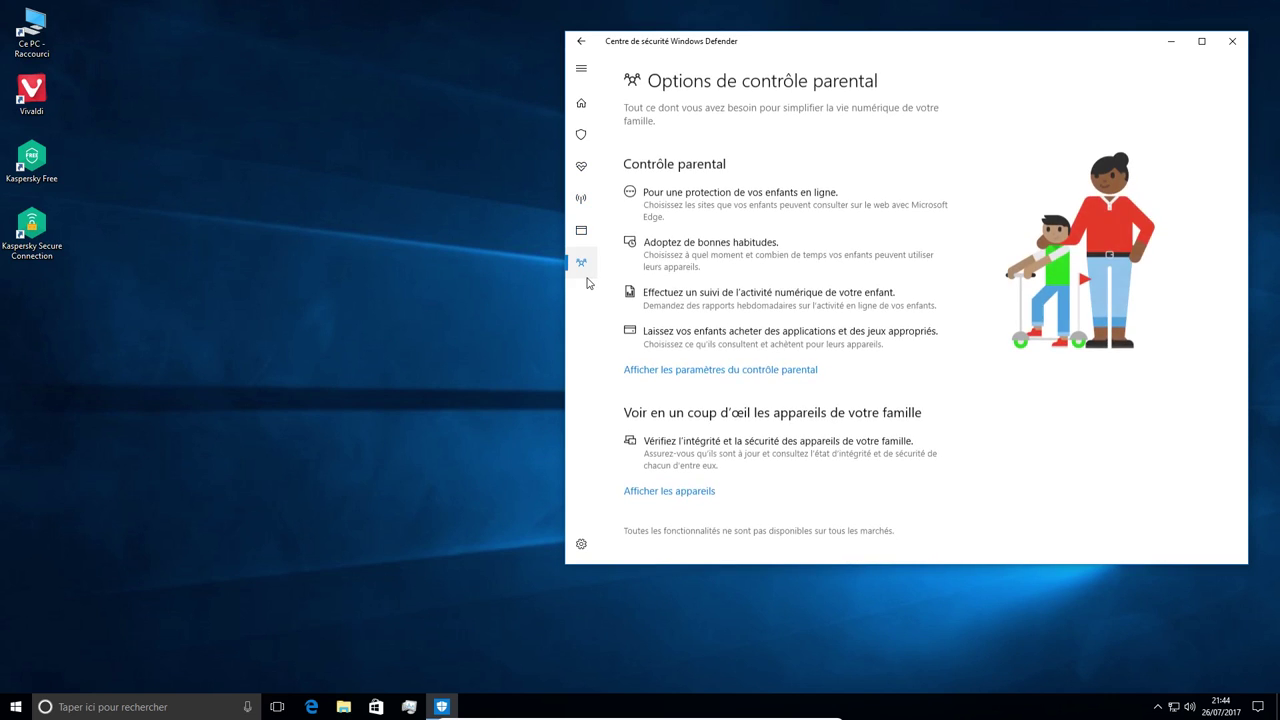
{"action": "left_click", "coordinate": [581, 103]}
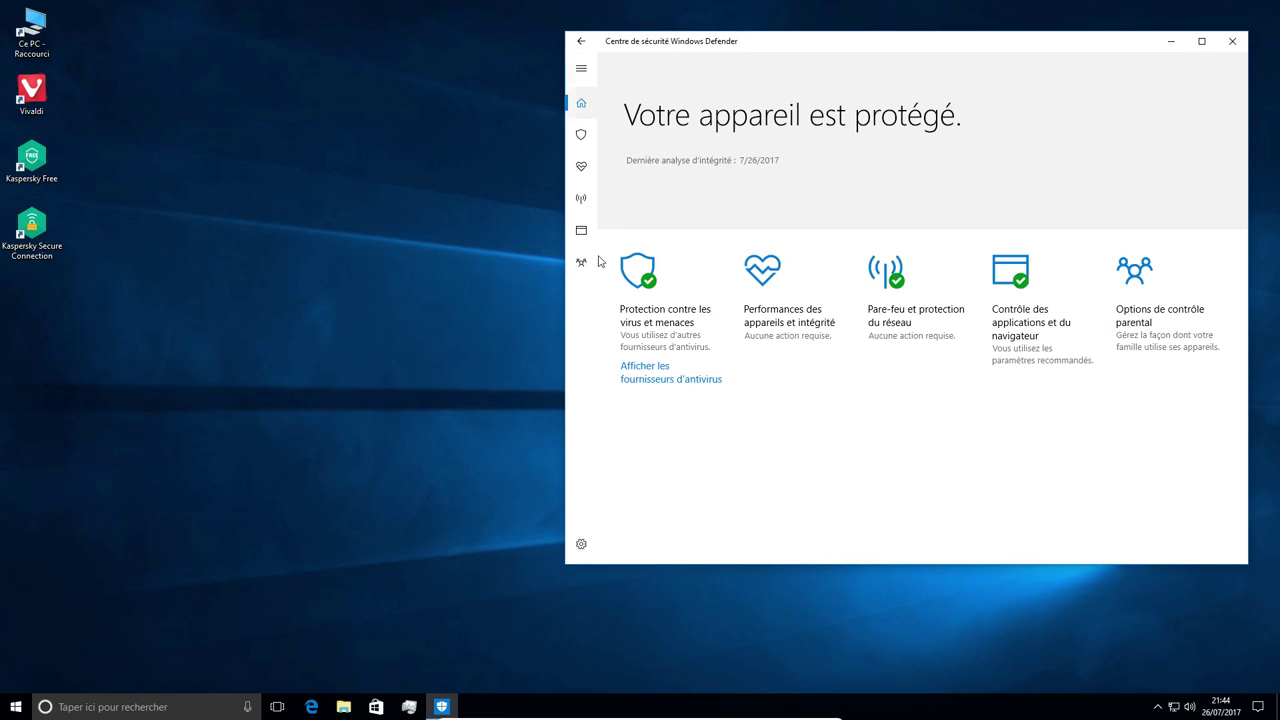
{"action": "left_click", "coordinate": [648, 272]}
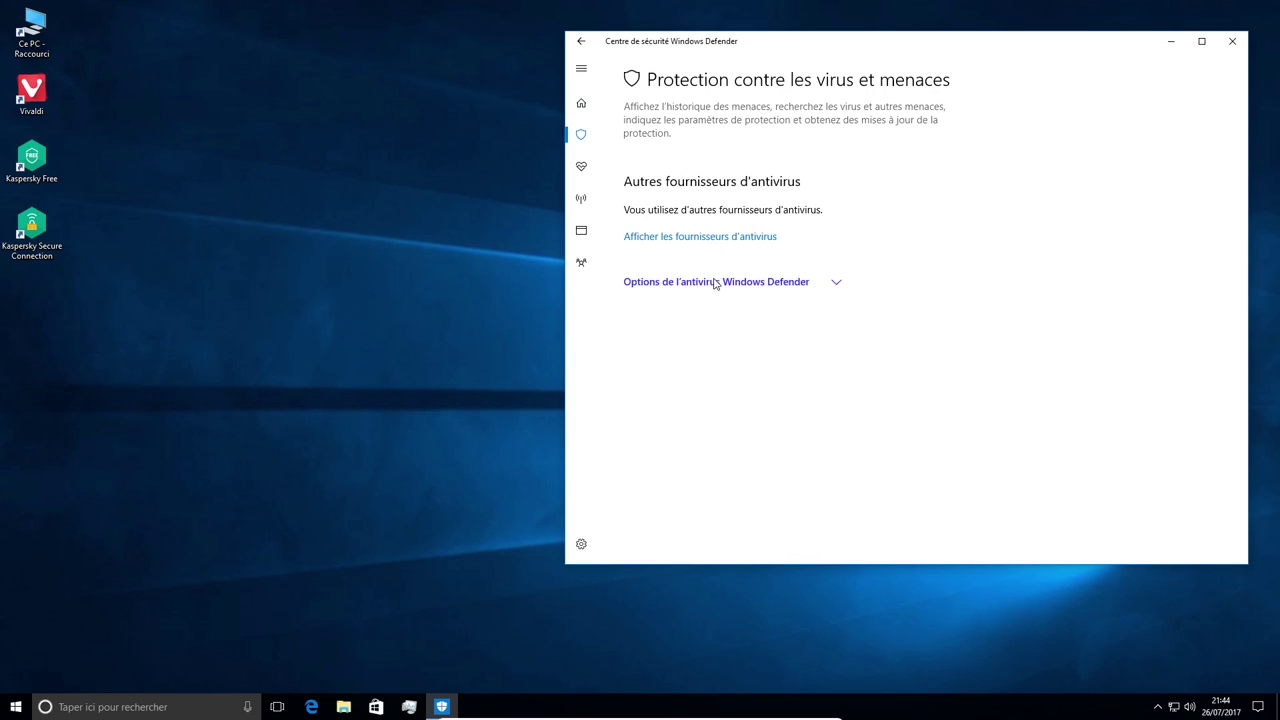
{"action": "left_click", "coordinate": [836, 284]}
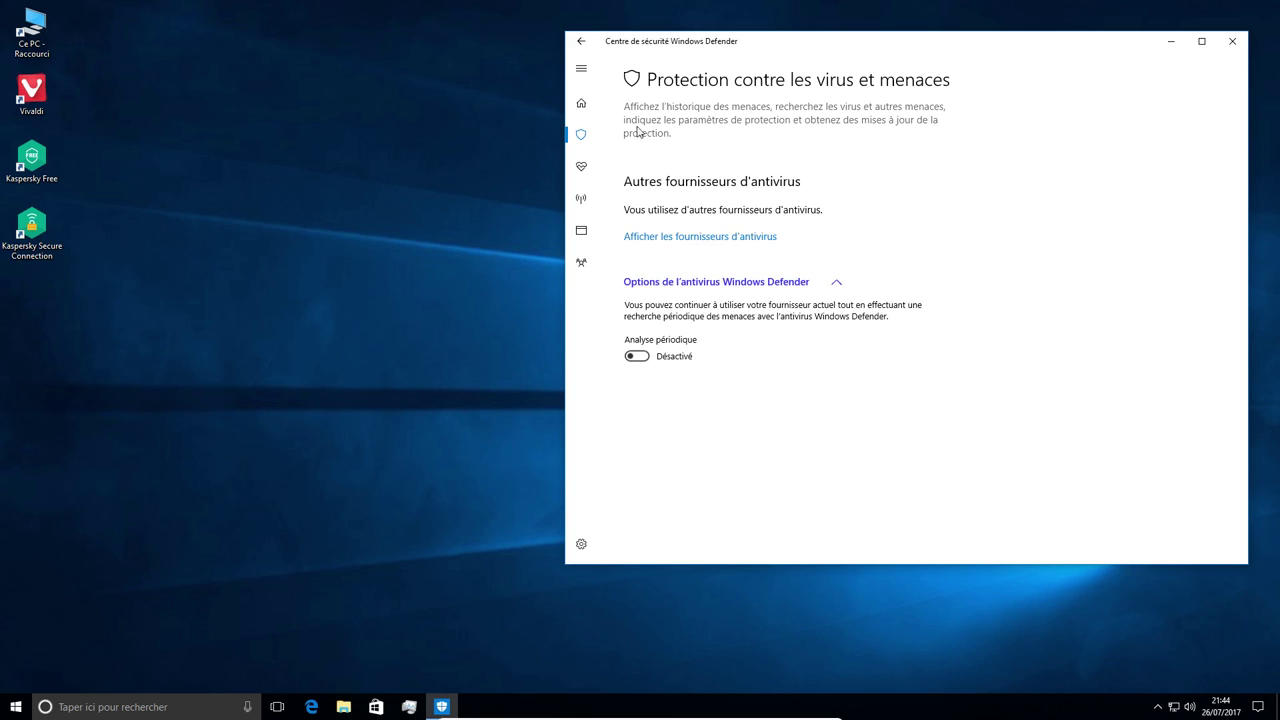
Step: Expand the security center's navigation labels and visit the device performance, firewall, and app and browser control pages
{"action": "left_click", "coordinate": [581, 70]}
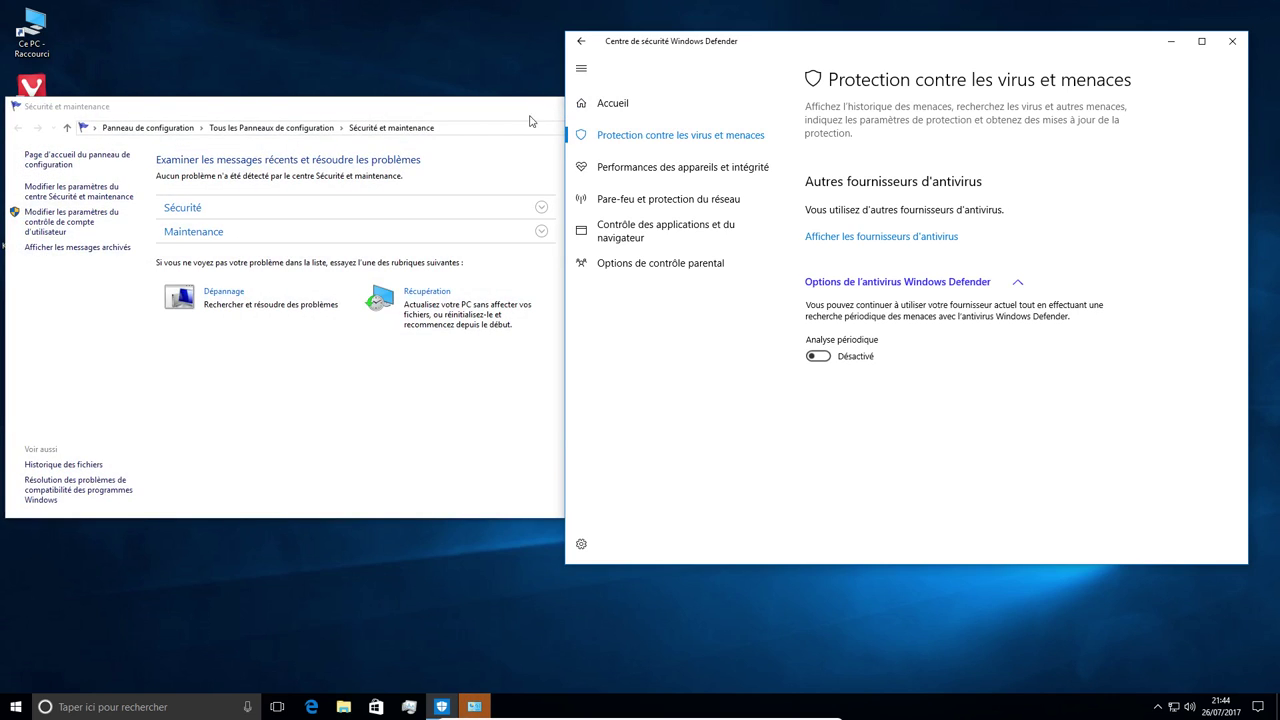
{"action": "left_click", "coordinate": [737, 106]}
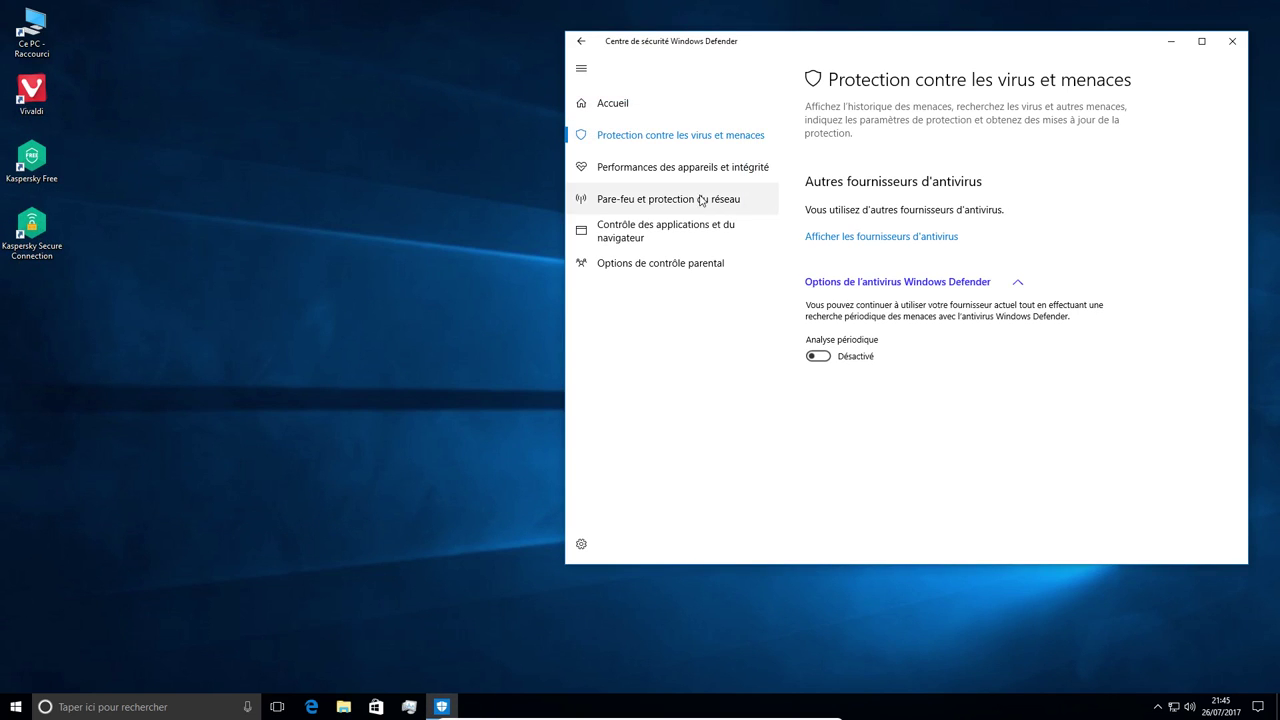
{"action": "left_click", "coordinate": [661, 176]}
{"action": "left_click", "coordinate": [661, 199]}
{"action": "left_click", "coordinate": [657, 232]}
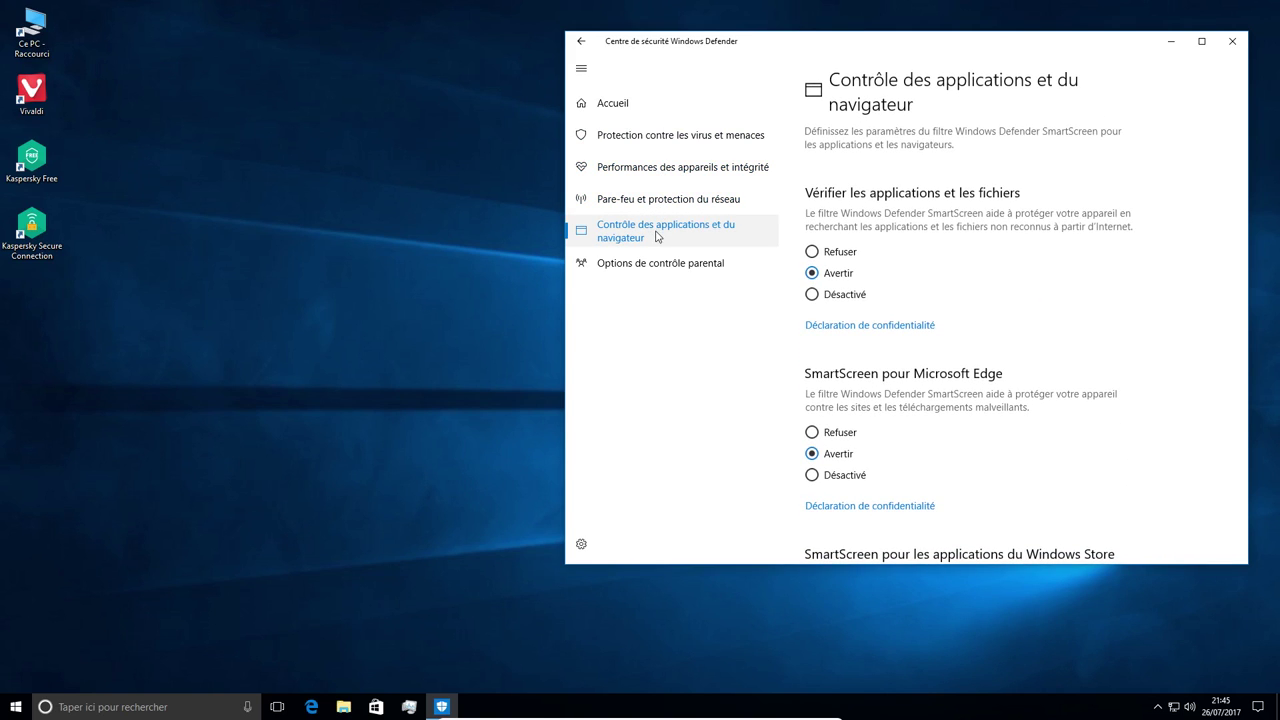
Step: Try to set the SmartScreen check of applications and files to Désactivé and view the remaining SmartScreen options
{"action": "left_click", "coordinate": [811, 295]}
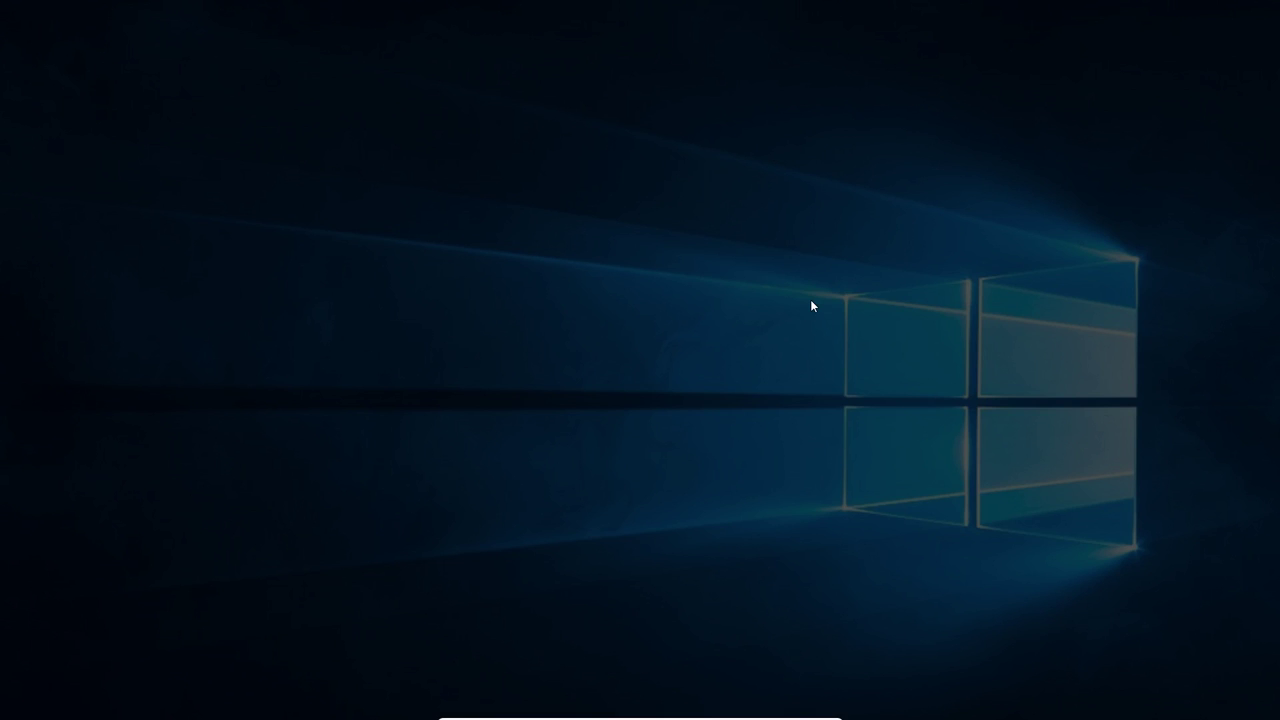
{"action": "left_click", "coordinate": [670, 437]}
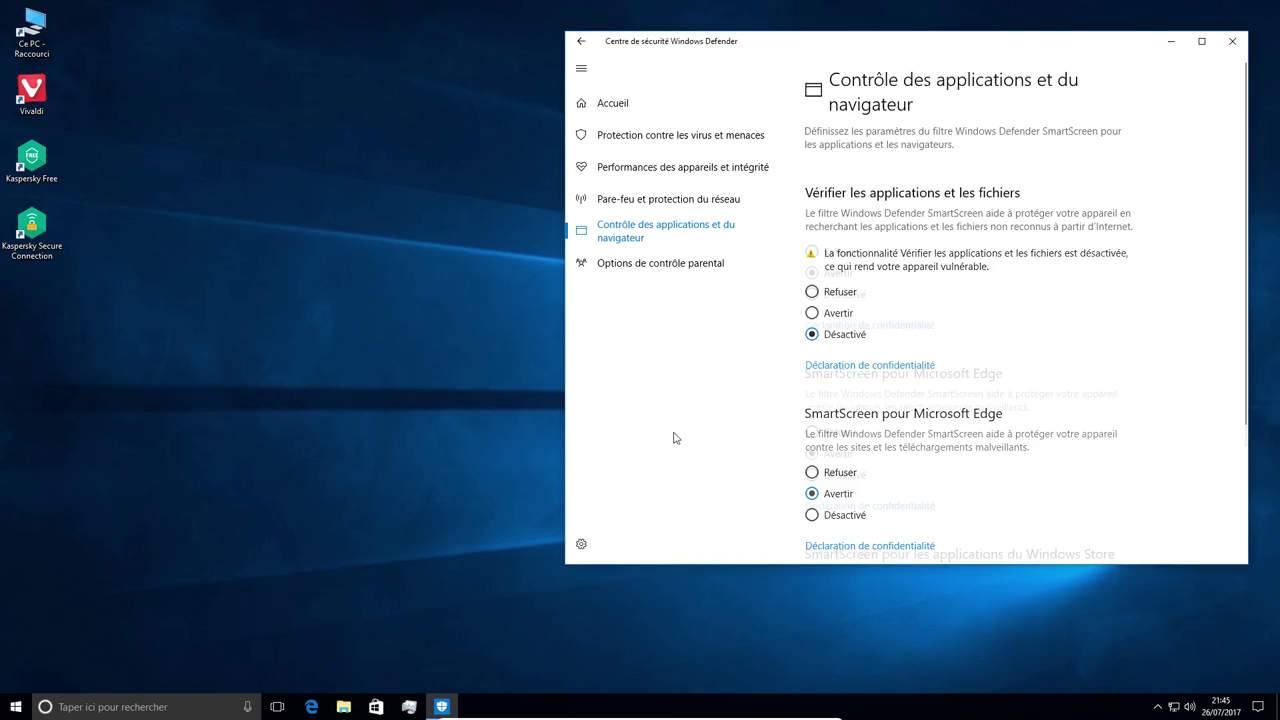
{"action": "scroll", "coordinate": [922, 431], "scroll_direction": "down", "scroll_amount": 3}
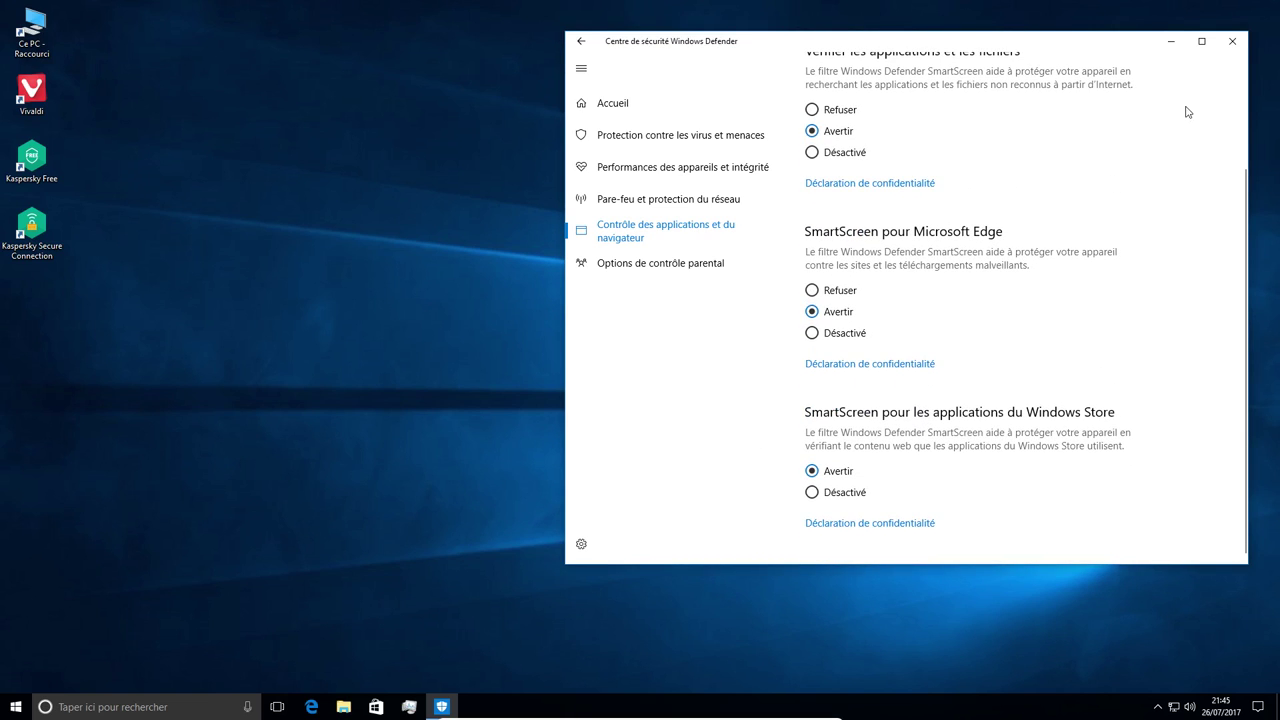
Step: Close the Windows Defender security center, launch the Vivaldi browser and move the Corbeille icon toward the desktop's lower corner
{"action": "left_click", "coordinate": [1232, 41]}
{"action": "double_click", "coordinate": [31, 92]}
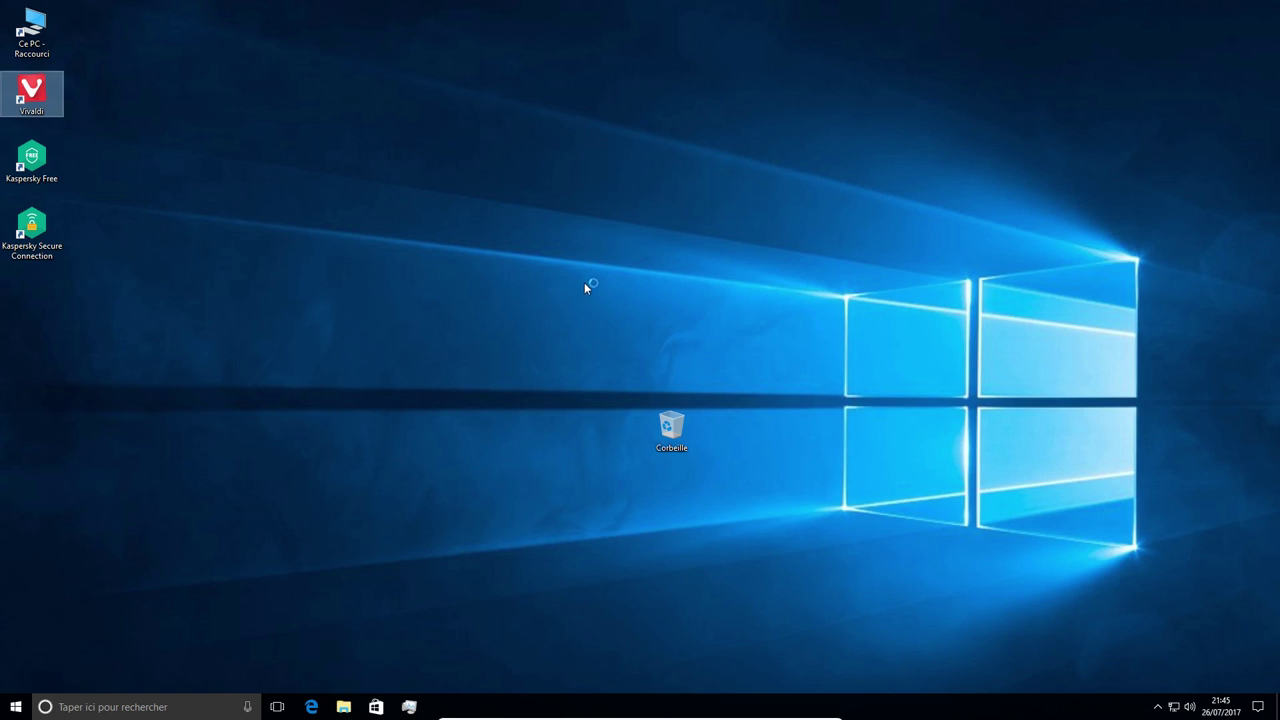
{"action": "left_click_drag", "start_coordinate": [695, 451], "coordinate": [1208, 650]}
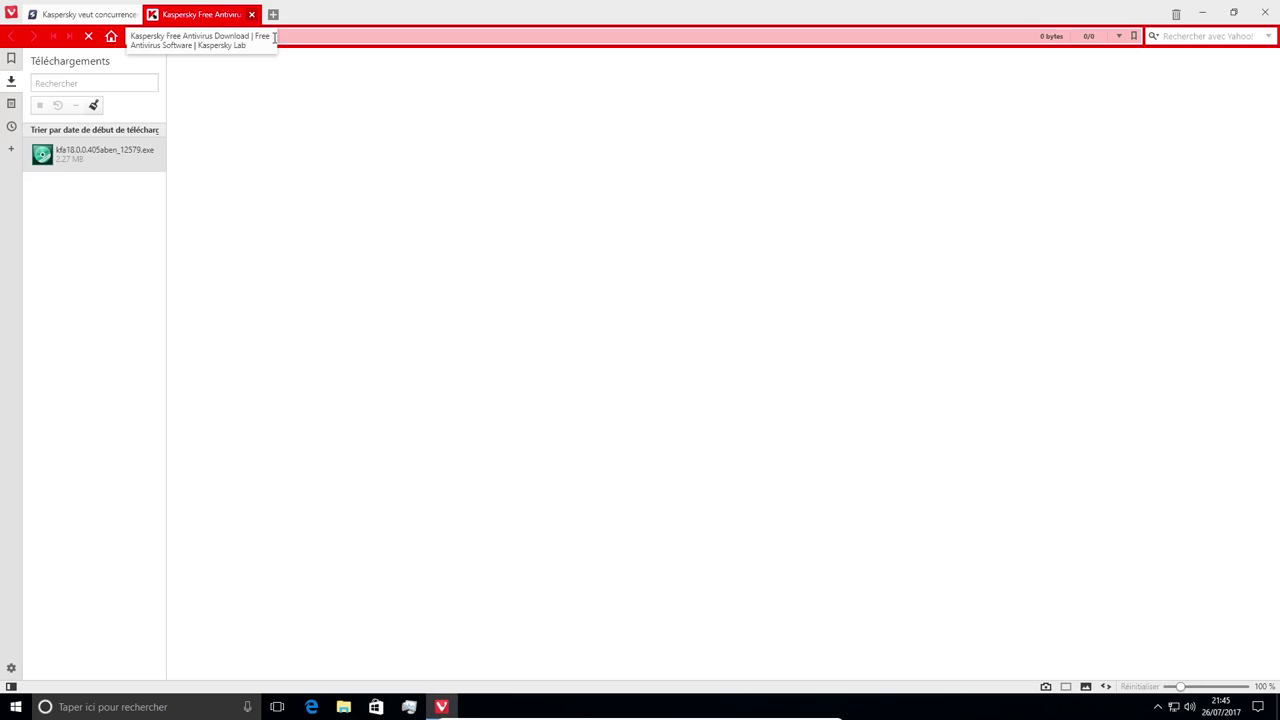
Step: Close the Kaspersky Free Antivirus download tab and search the web for "eicar test"
{"action": "left_click", "coordinate": [251, 15]}
{"action": "left_click", "coordinate": [328, 37]}
{"action": "key", "text": "Return"}
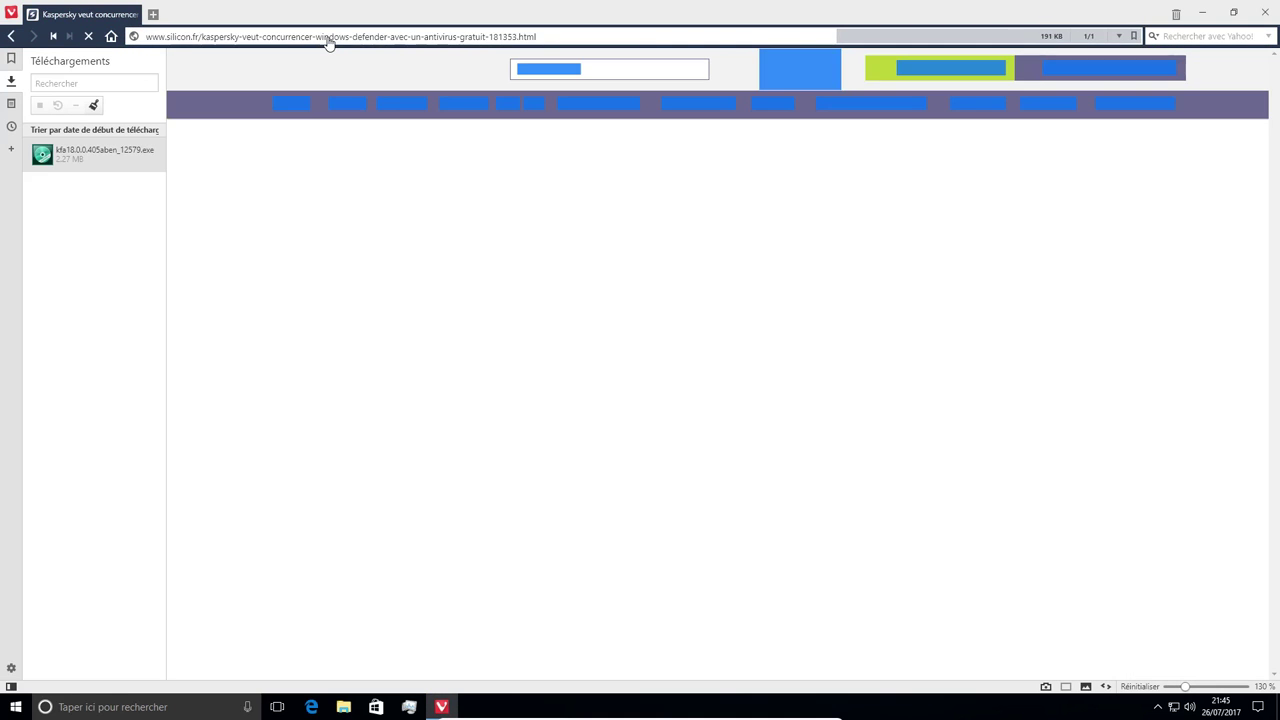
{"action": "key", "text": "ctrl+a"}
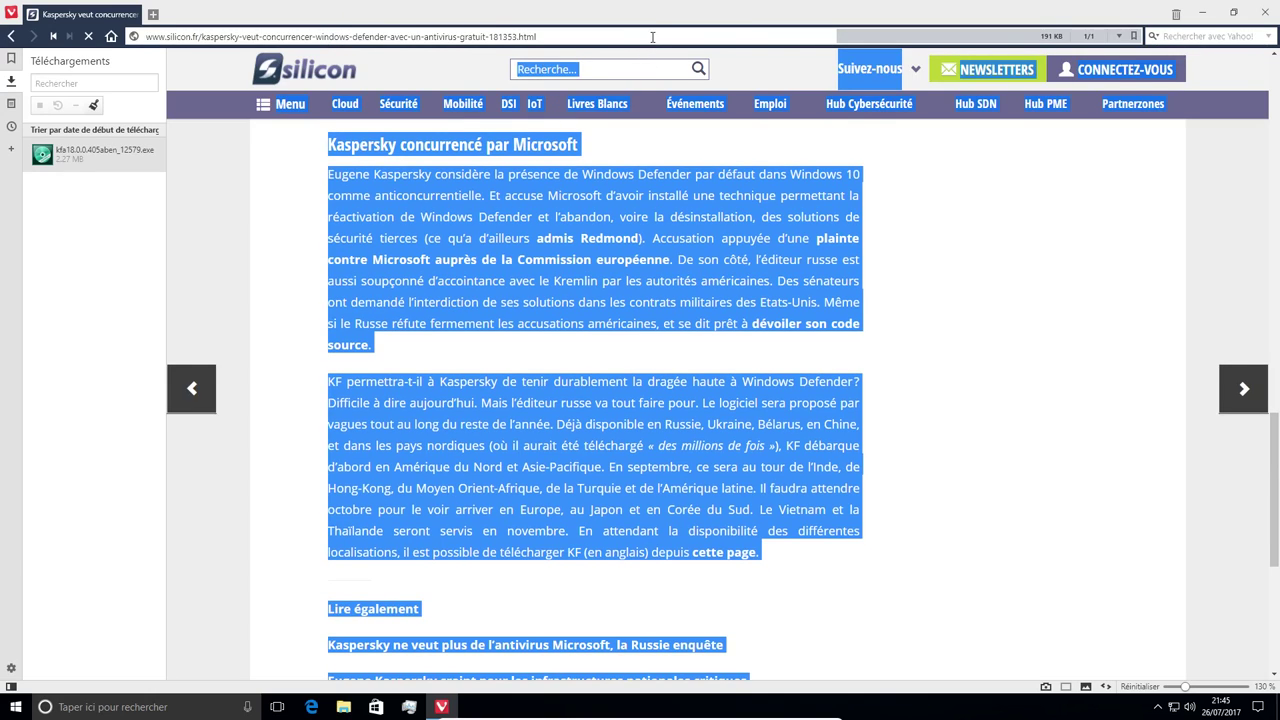
{"action": "left_click", "coordinate": [652, 36]}
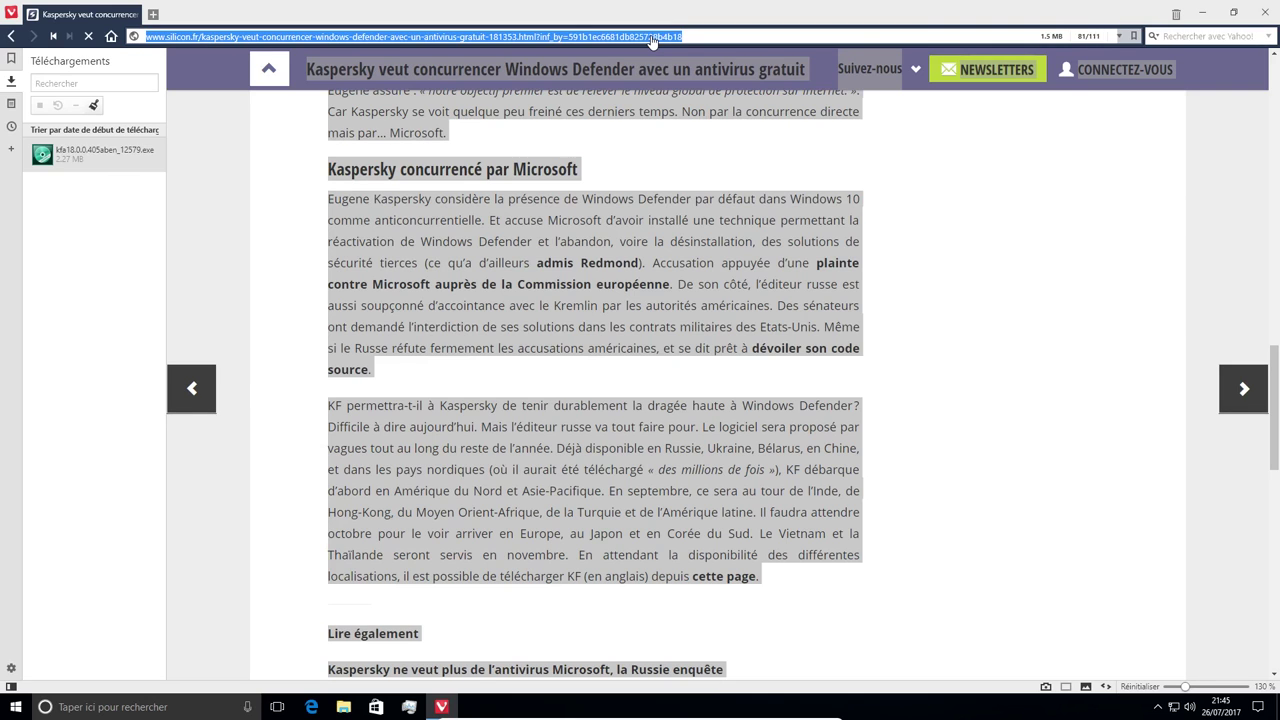
{"action": "type", "text": "eicar test"}
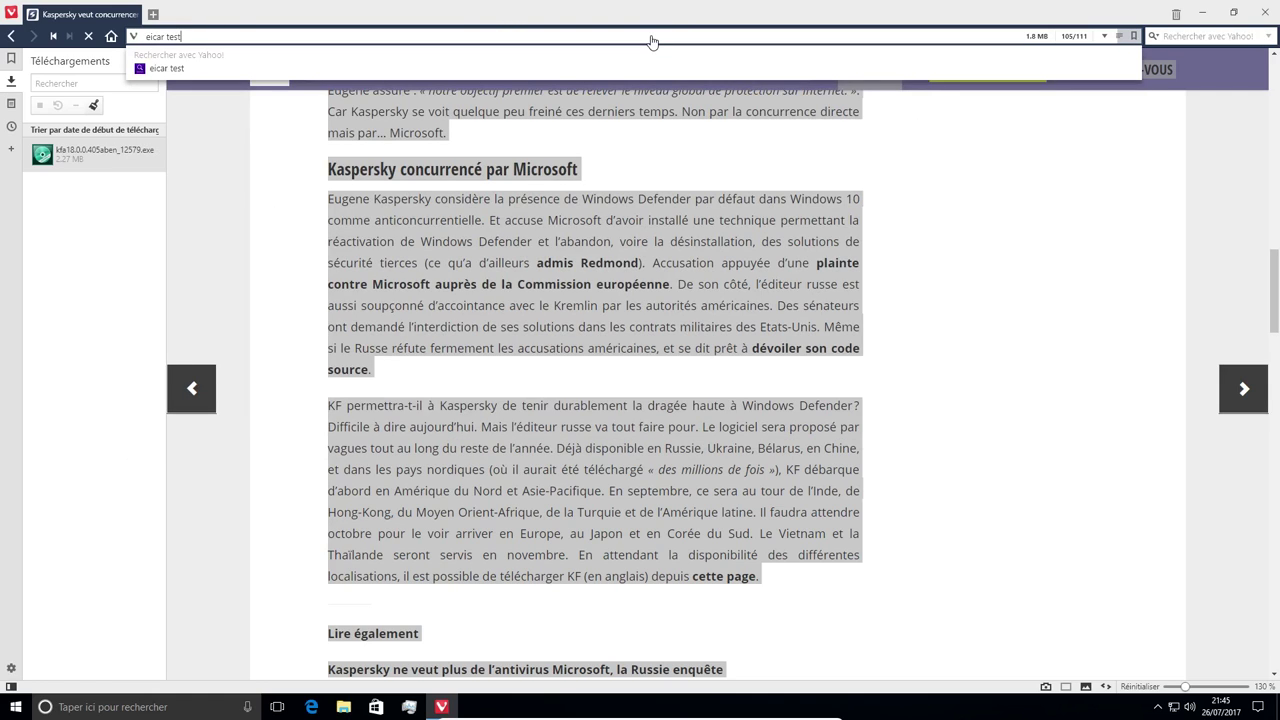
{"action": "key", "text": "Return"}
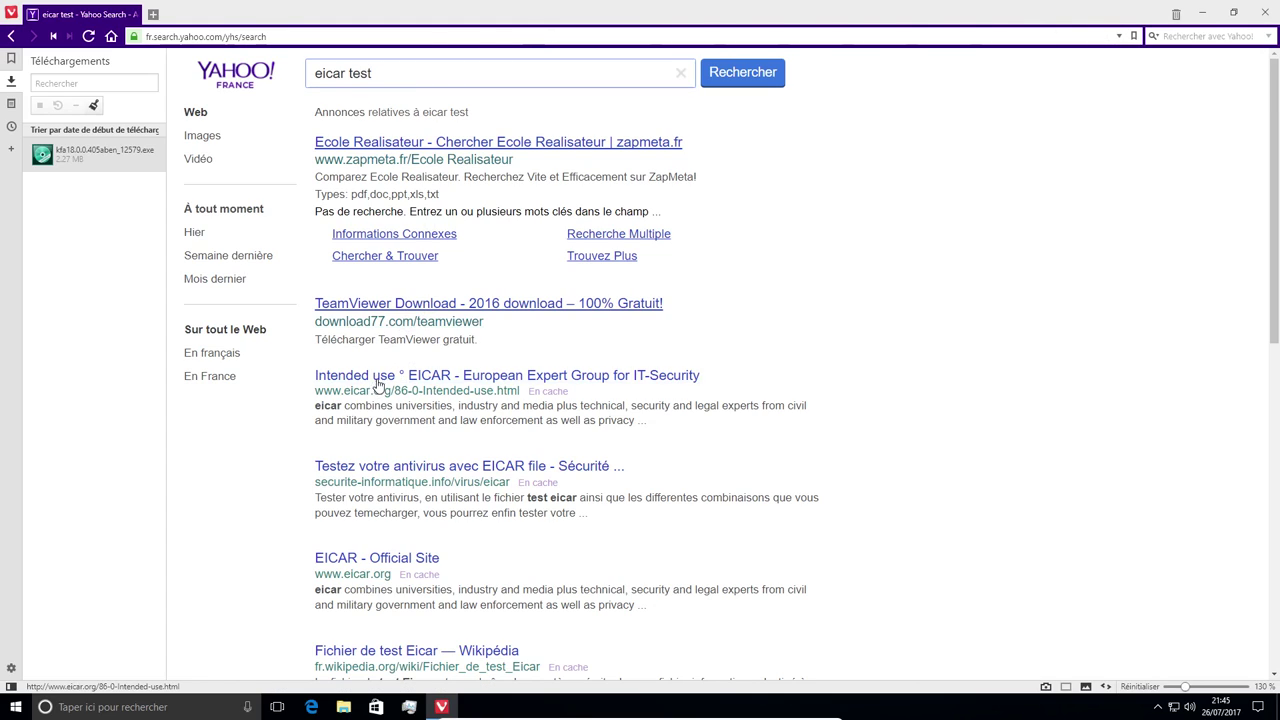
Step: Open the "Testez votre antivirus avec EICAR file" search result and hide the browser's downloads side panel
{"action": "left_click", "coordinate": [369, 468]}
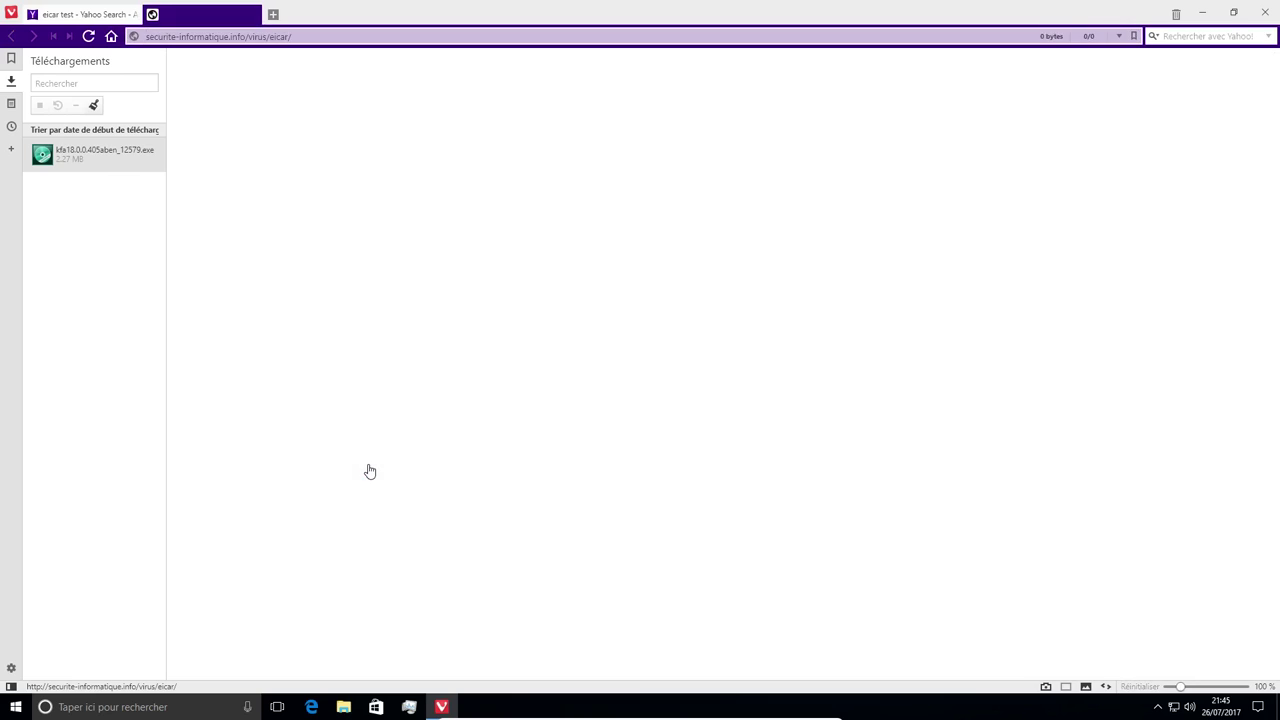
{"action": "left_click", "coordinate": [11, 148]}
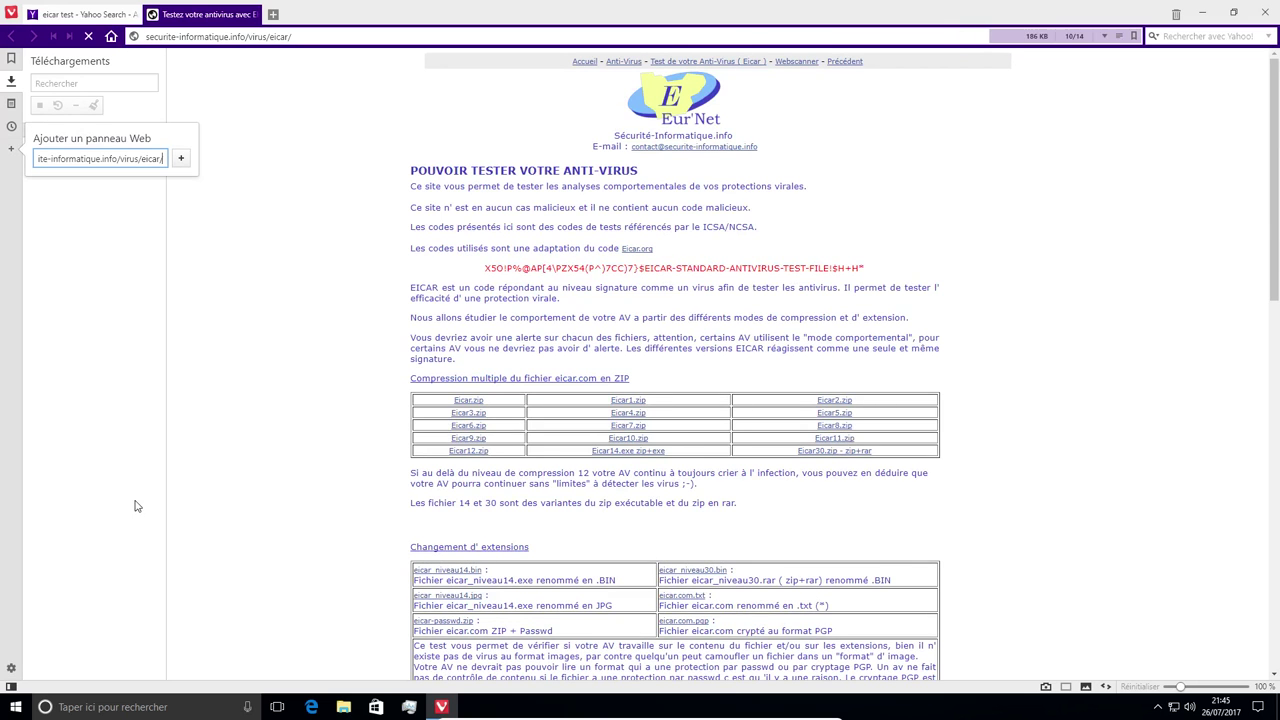
{"action": "left_click", "coordinate": [11, 686]}
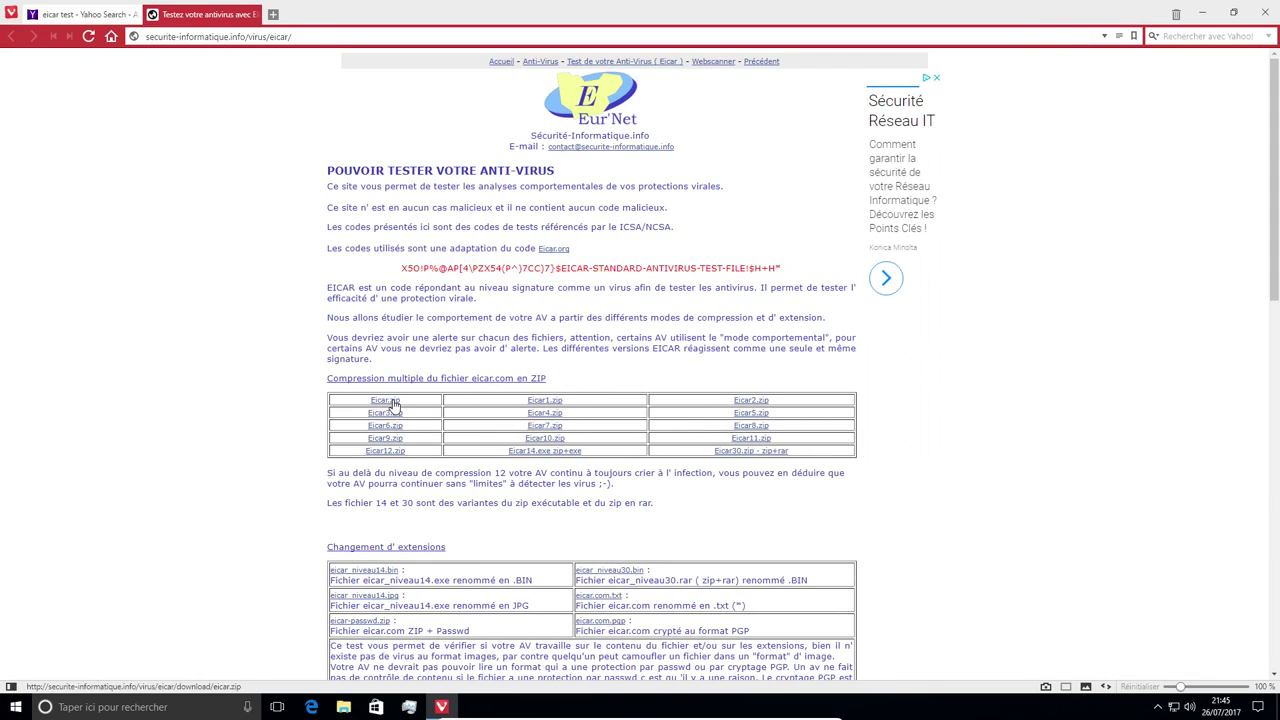
Step: Try to download Eicar.zip, proceeding past the browser's dangerous-site warning, and highlight the Kaspersky Free heading on the page
{"action": "left_click", "coordinate": [391, 402]}
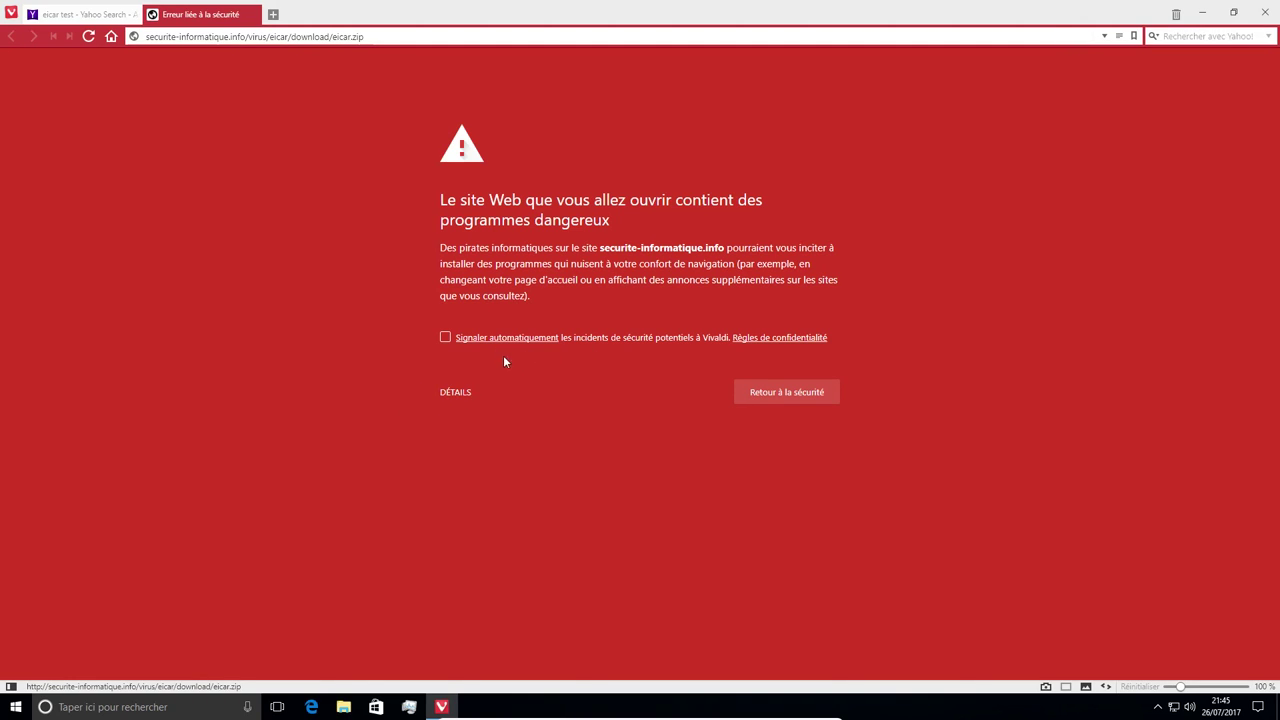
{"action": "left_click", "coordinate": [447, 392]}
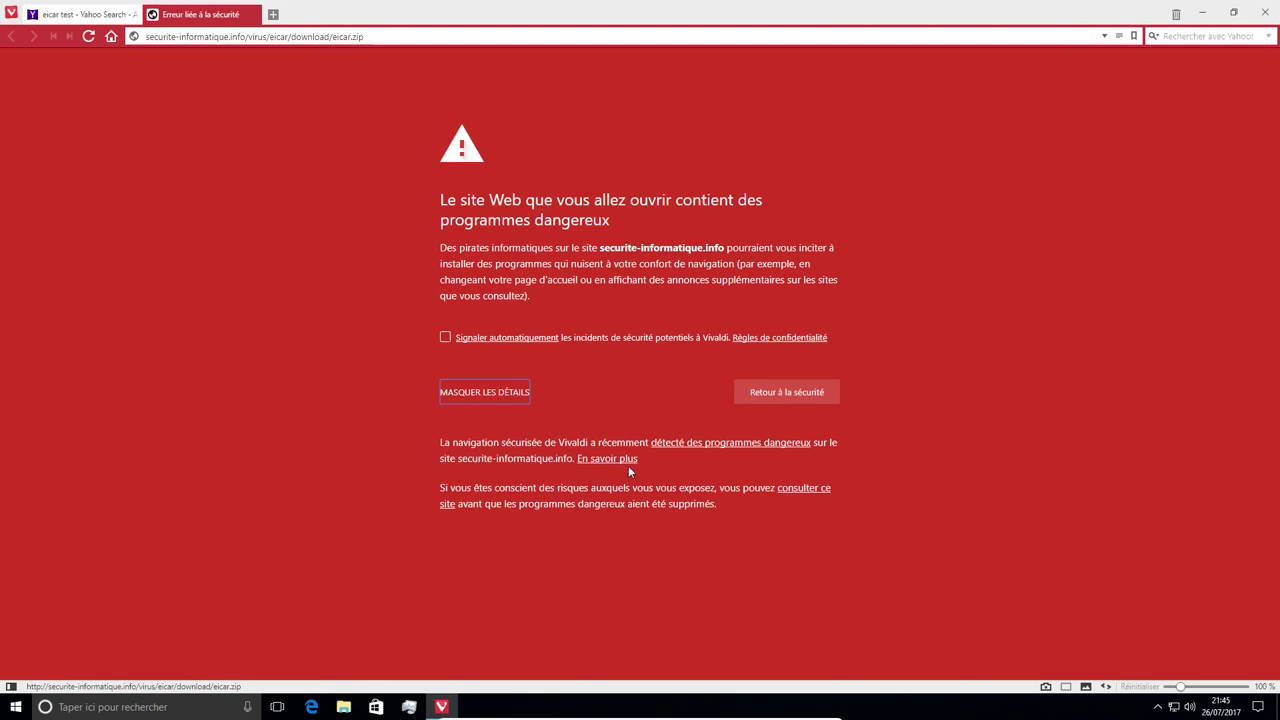
{"action": "left_click", "coordinate": [789, 497]}
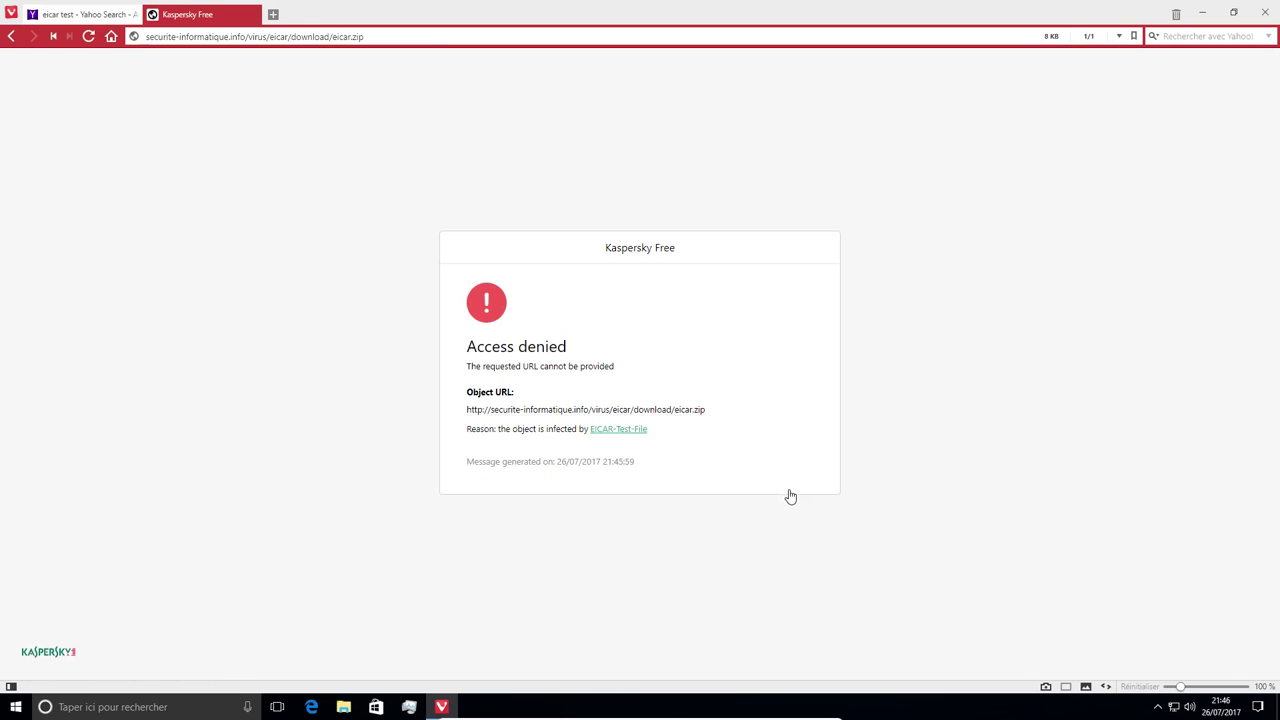
{"action": "left_click_drag", "start_coordinate": [611, 247], "coordinate": [681, 254]}
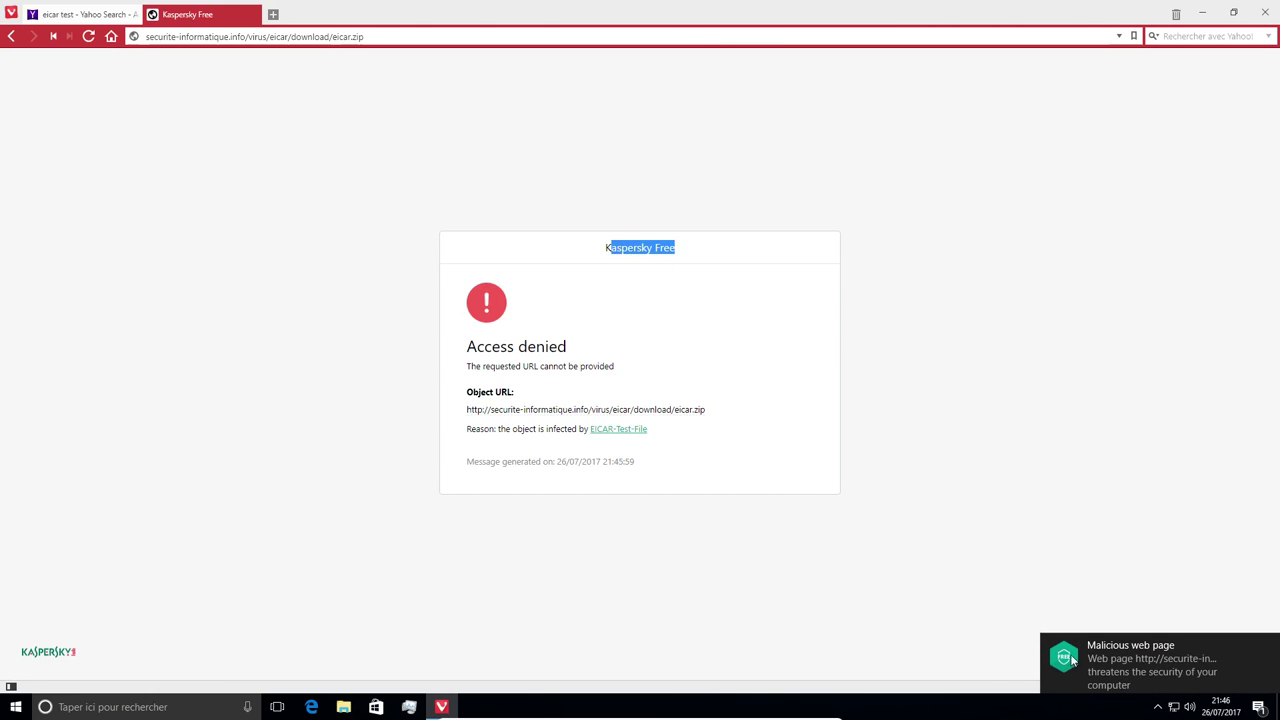
Step: Open Vivaldi's extensions page to check the Kaspersky Protection extension
{"action": "left_click", "coordinate": [10, 13]}
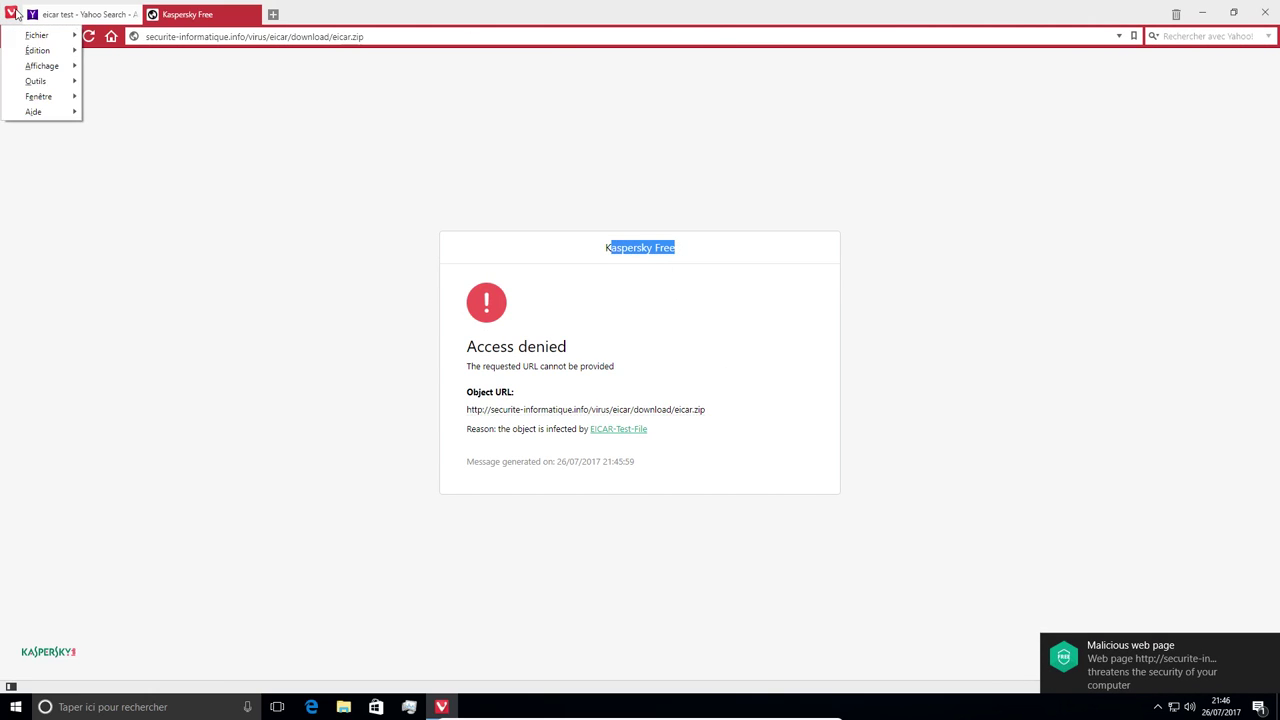
{"action": "mouse_move", "coordinate": [50, 83]}
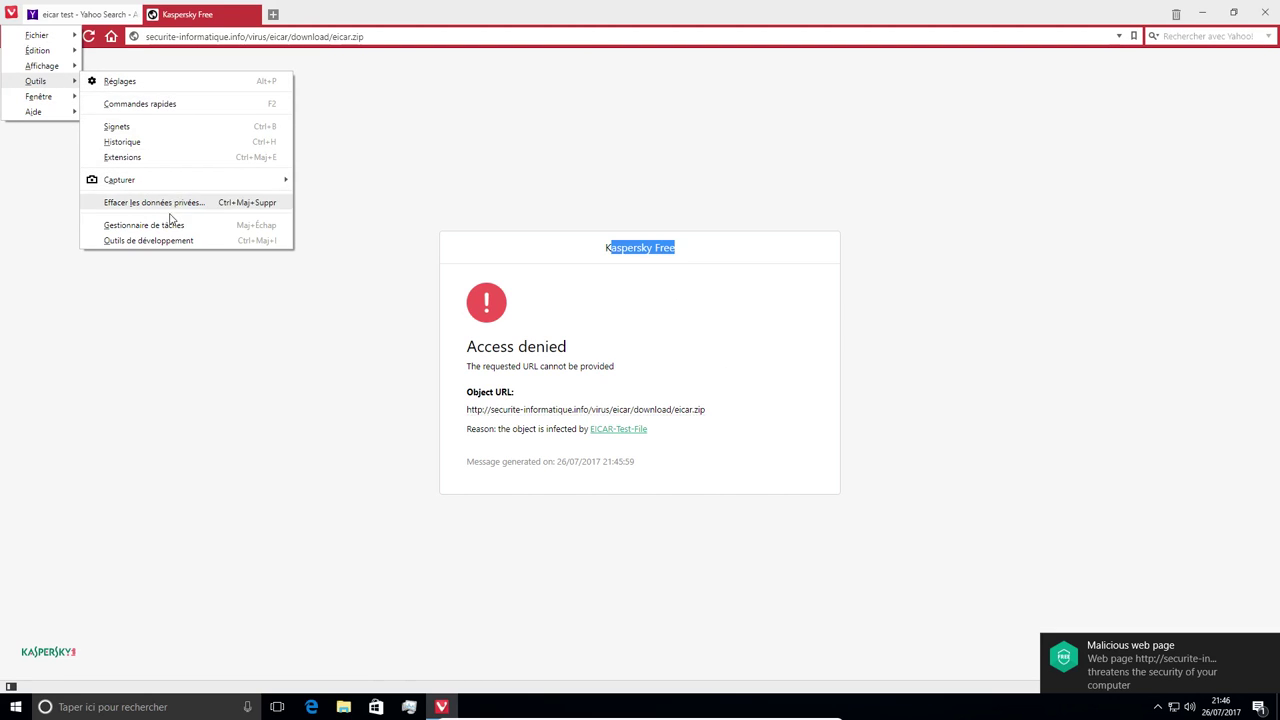
{"action": "left_click", "coordinate": [170, 158]}
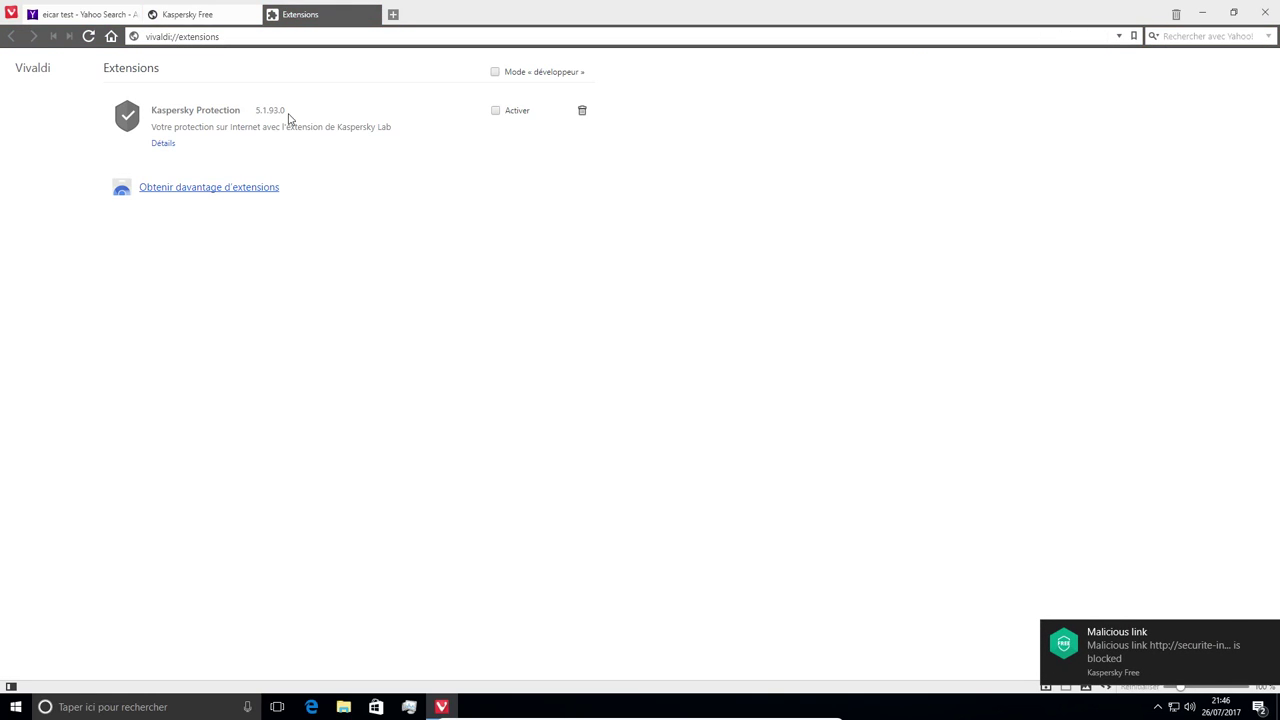
Step: Close the Extensions page and review the Kaspersky Free alerts in the Windows notification center
{"action": "left_click", "coordinate": [372, 14]}
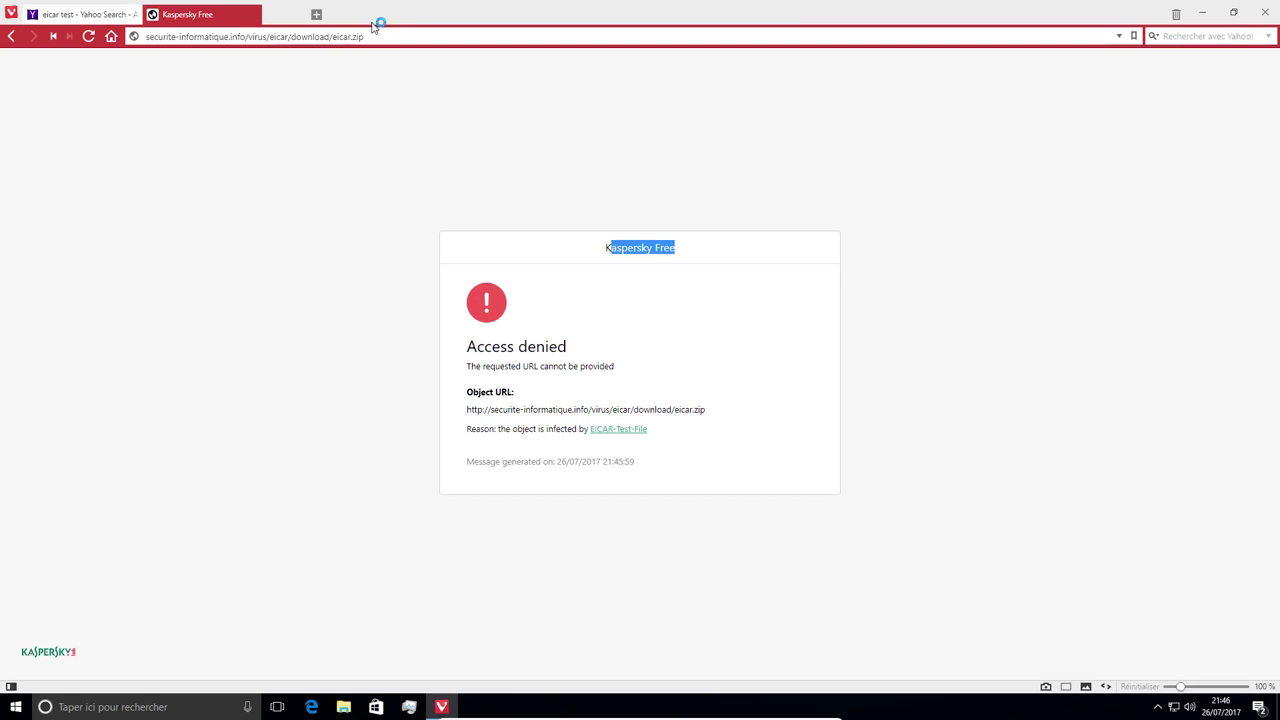
{"action": "left_click", "coordinate": [1158, 706]}
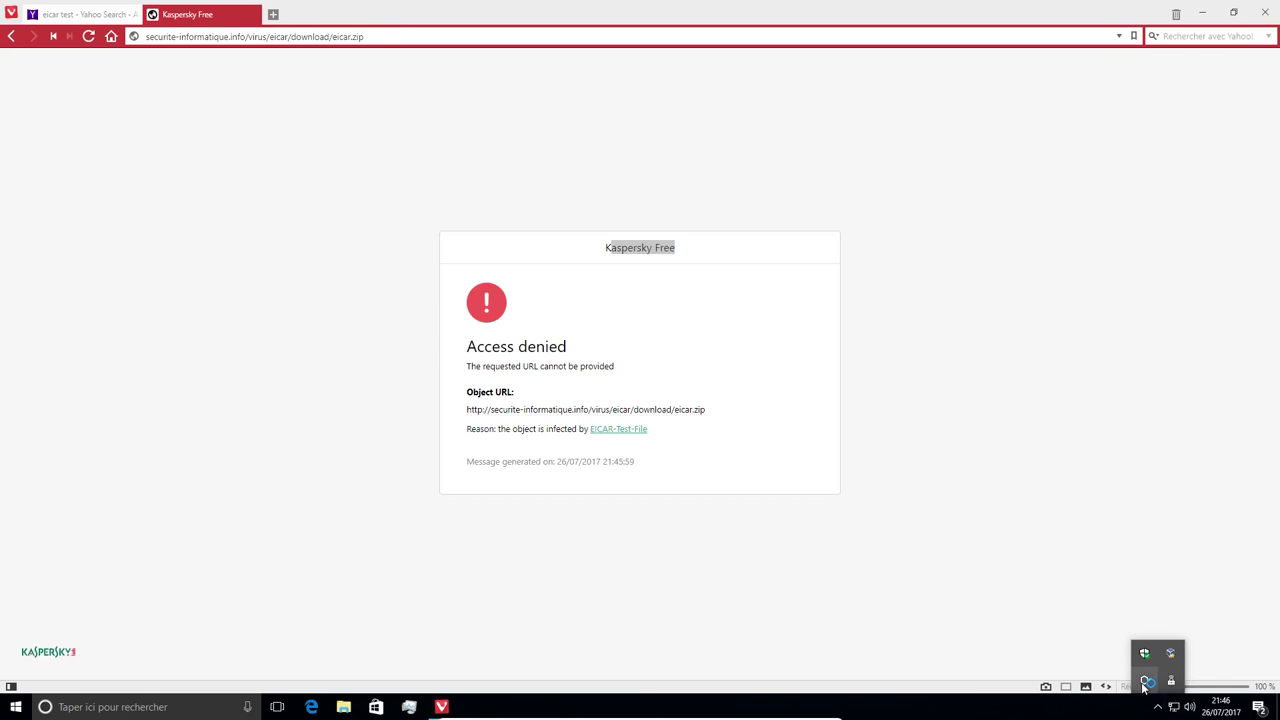
{"action": "left_click", "coordinate": [1260, 708]}
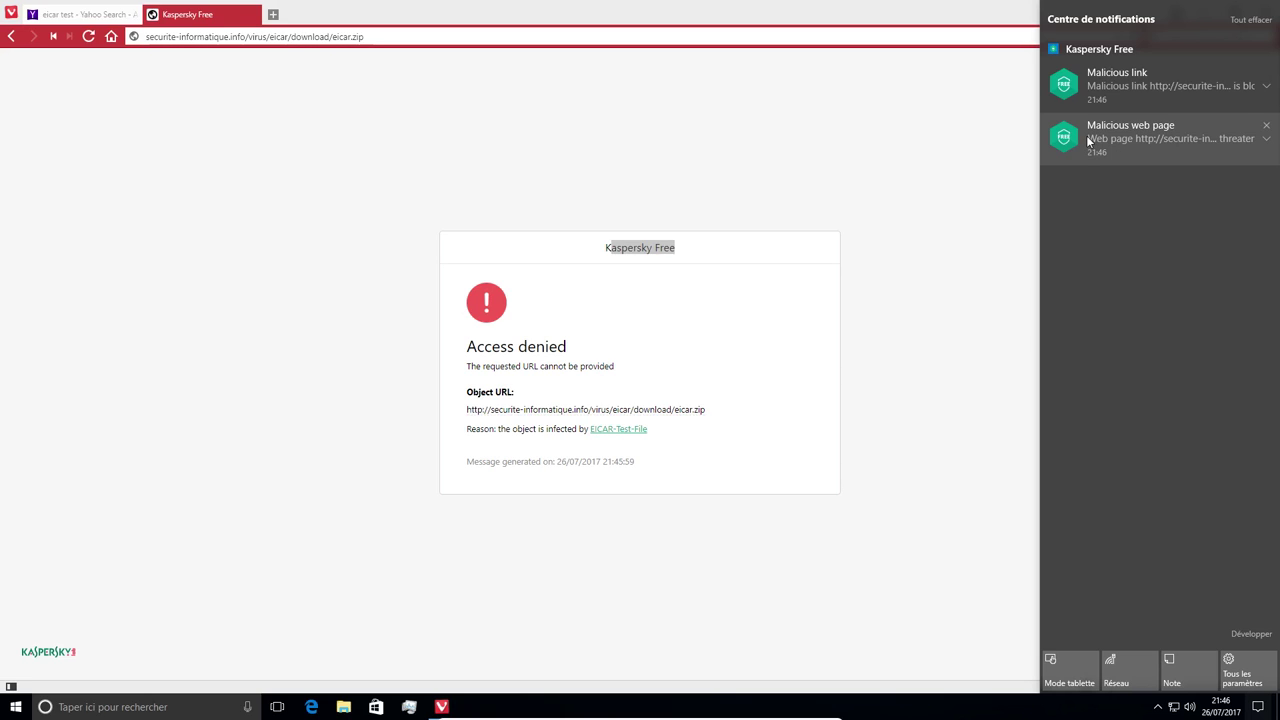
{"action": "left_click", "coordinate": [553, 429]}
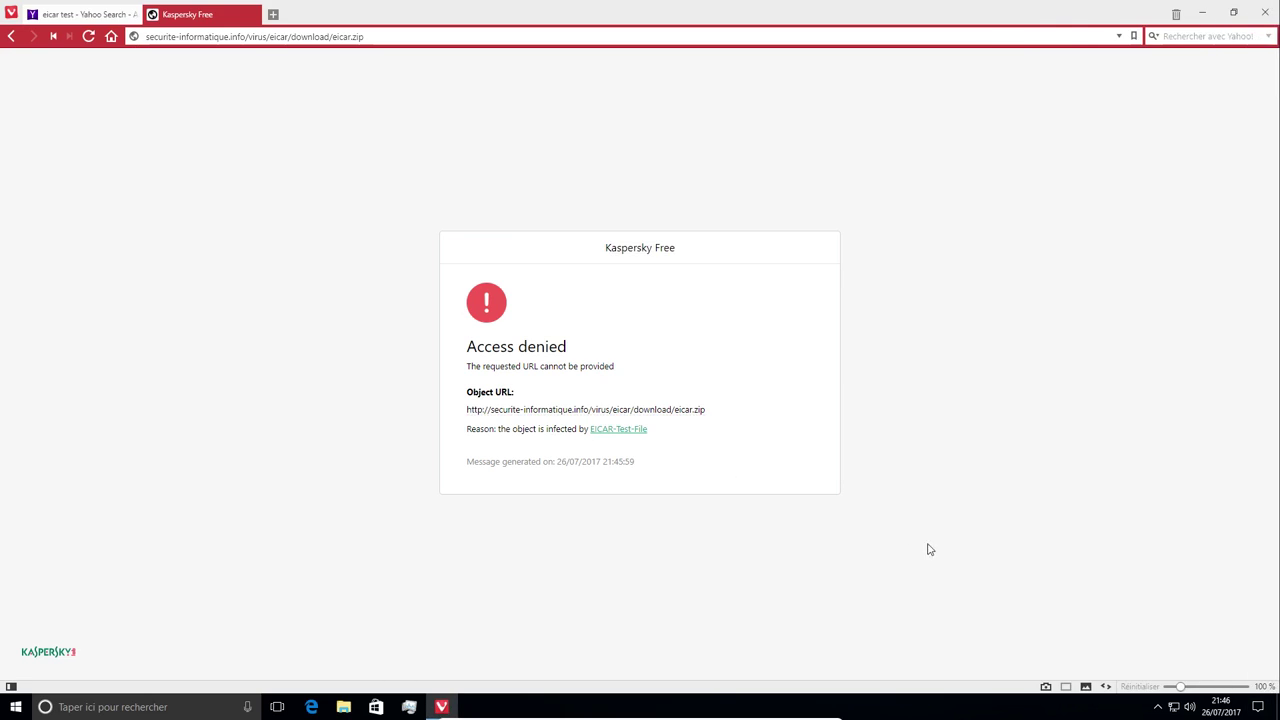
Step: Turn off Web Anti-Virus in the Kaspersky Free protection settings, confirm the change, and minimize the Kaspersky window
{"action": "left_click", "coordinate": [1157, 707]}
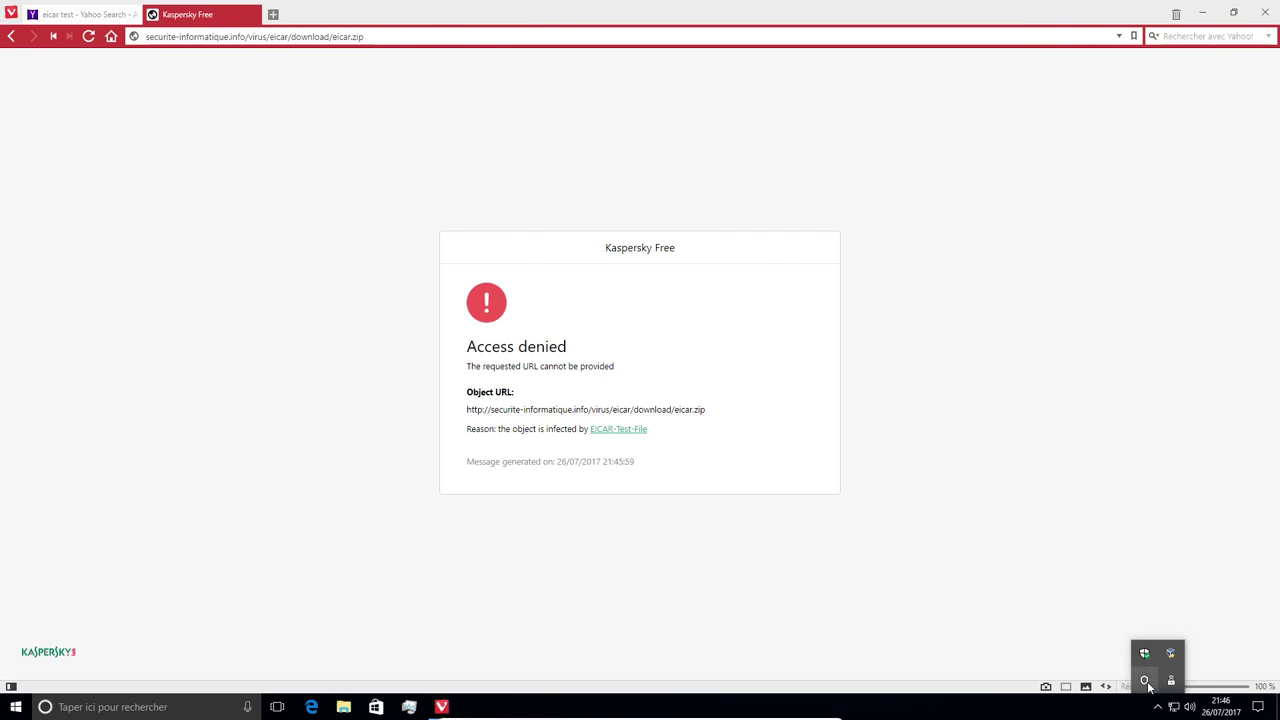
{"action": "left_click", "coordinate": [1143, 681]}
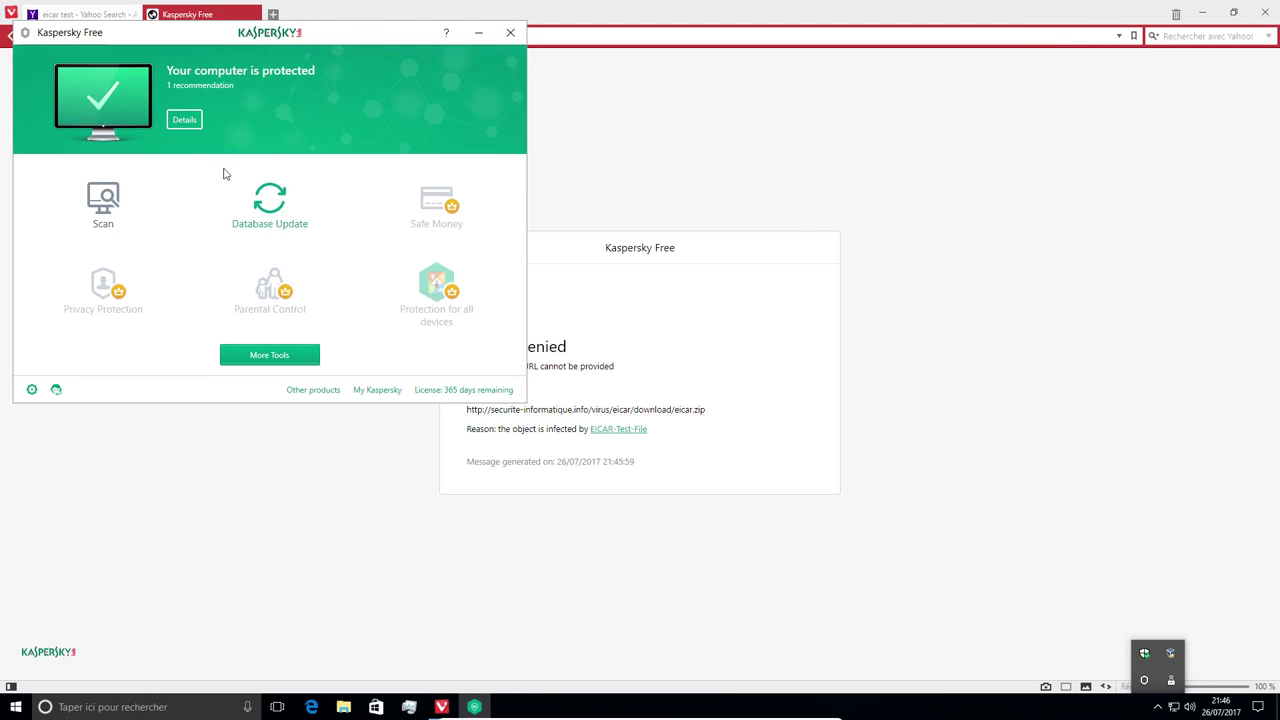
{"action": "left_click", "coordinate": [33, 390]}
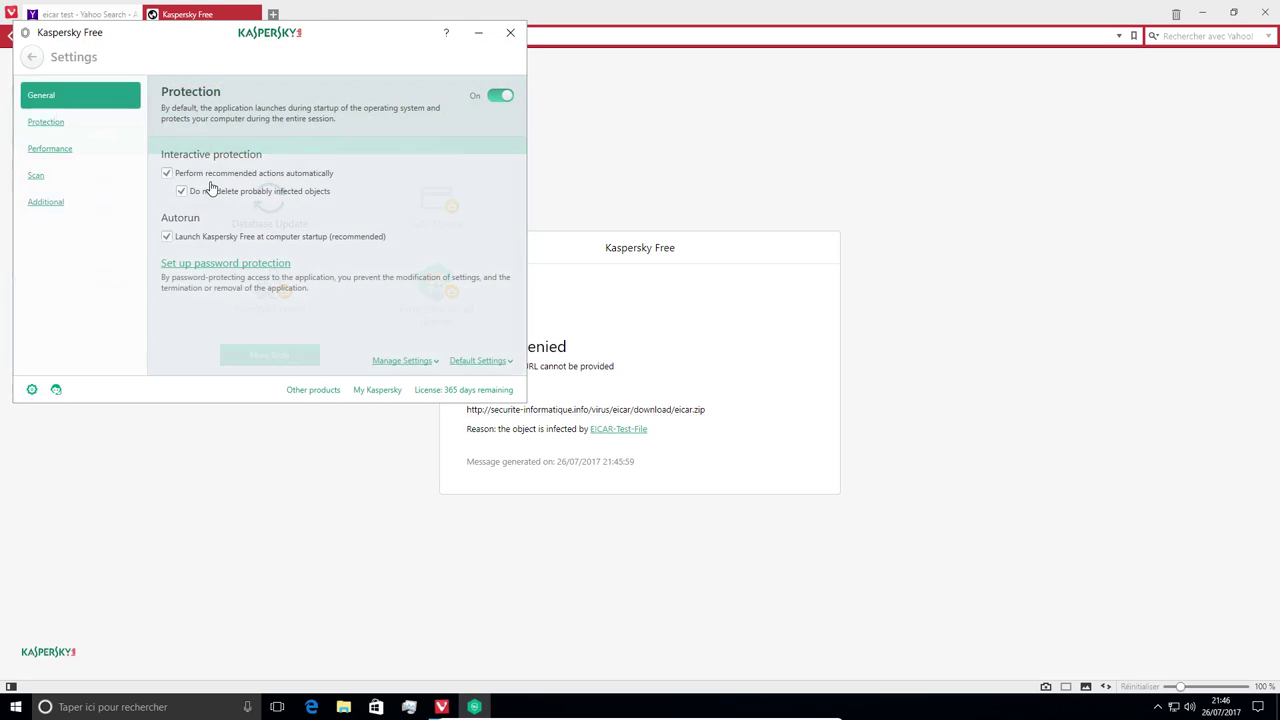
{"action": "left_click", "coordinate": [47, 122]}
{"action": "scroll", "coordinate": [252, 147], "scroll_direction": "up", "scroll_amount": 2}
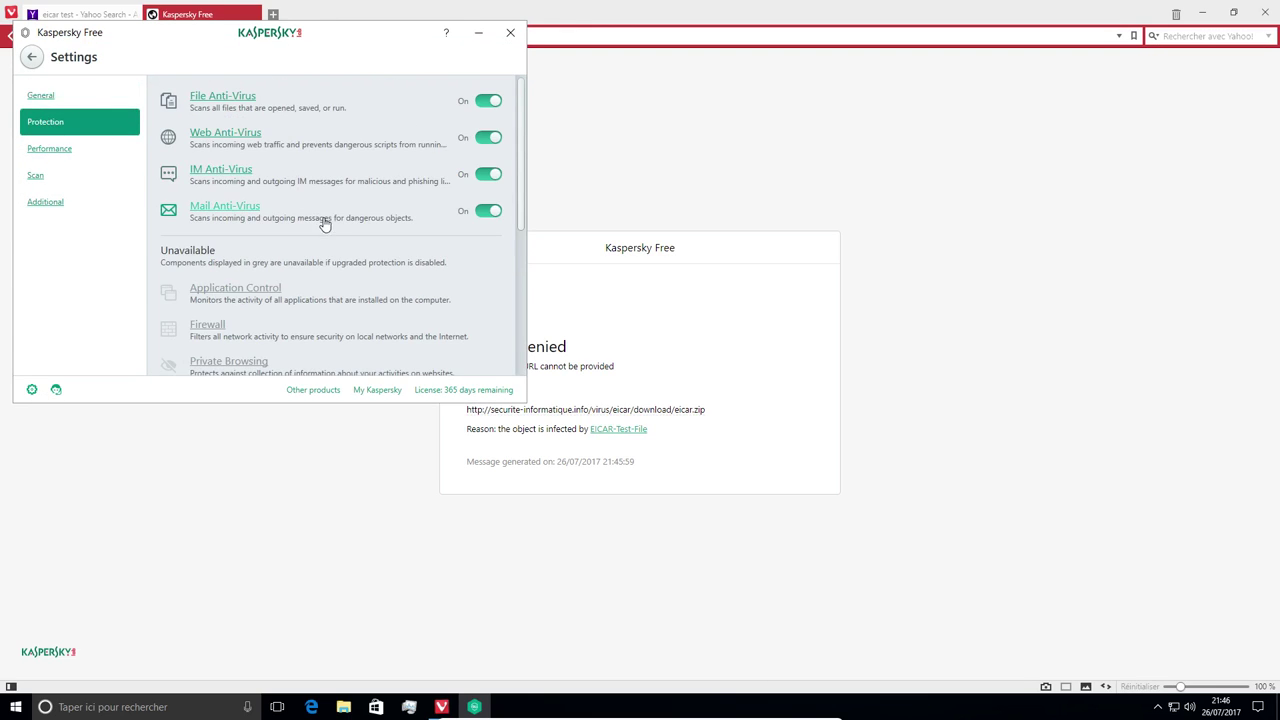
{"action": "left_click", "coordinate": [489, 138]}
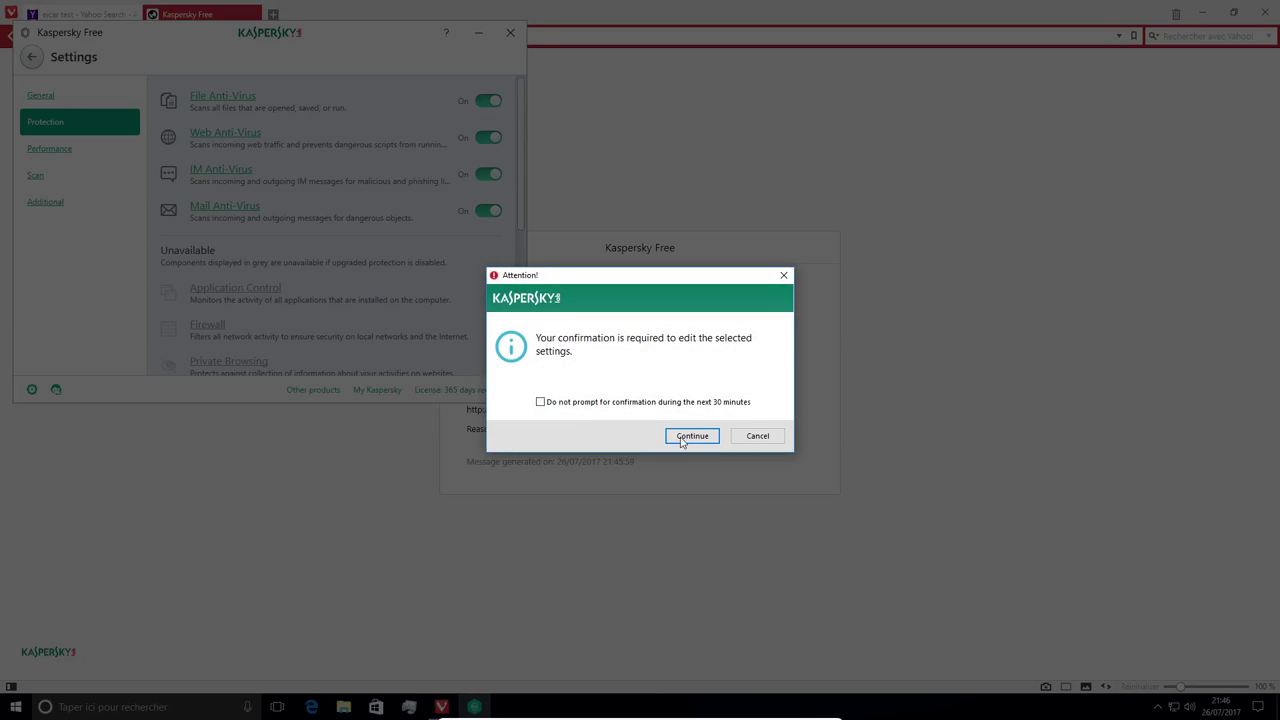
{"action": "left_click", "coordinate": [692, 436]}
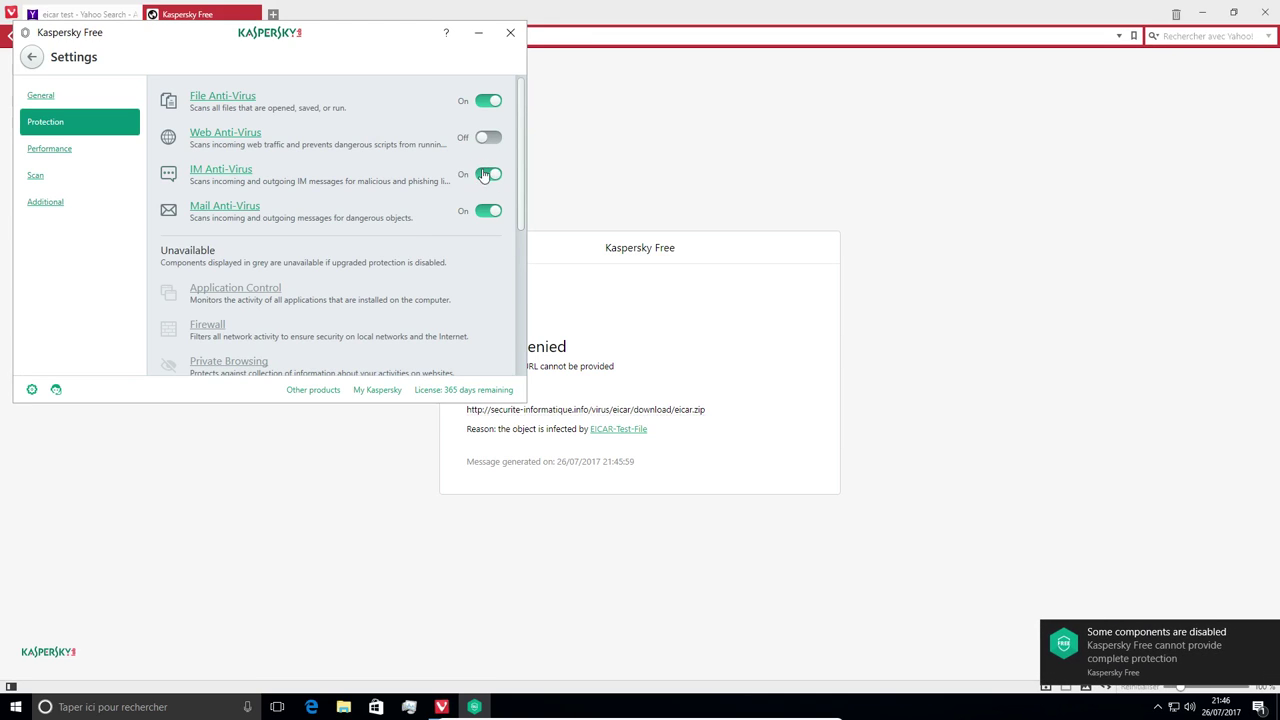
{"action": "left_click", "coordinate": [479, 33]}
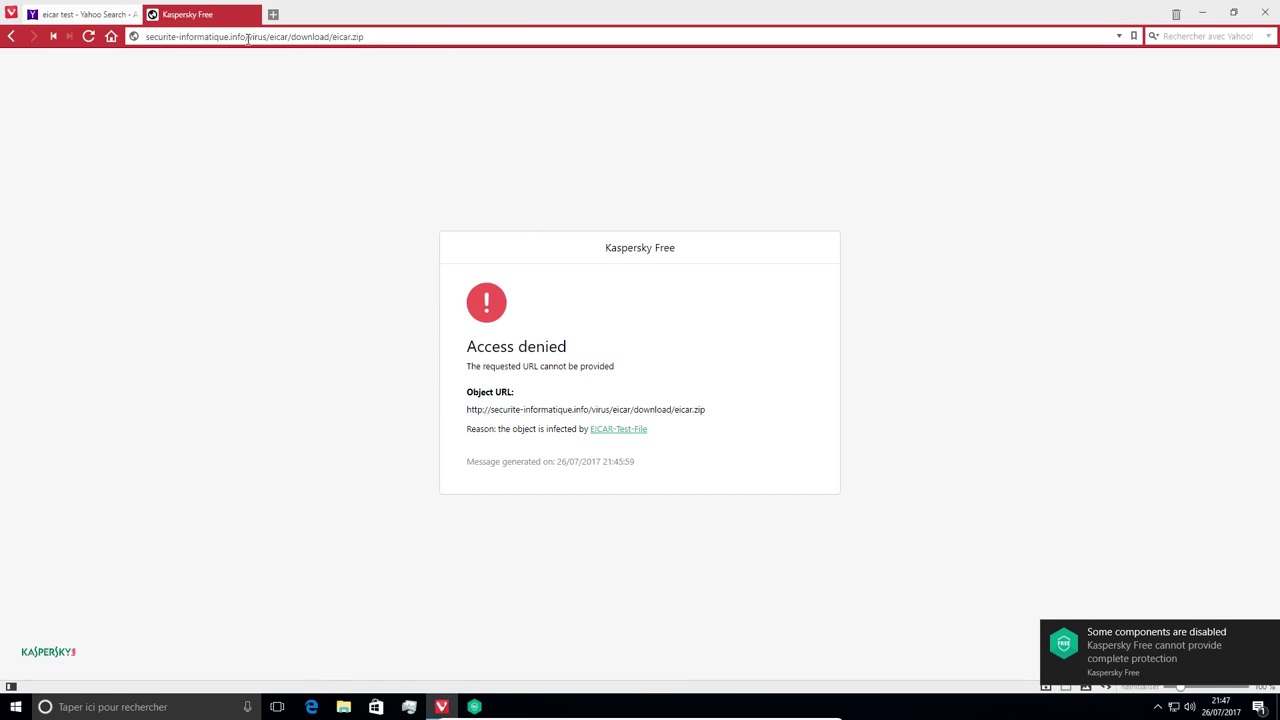
Step: Request the blocked eicar.zip address again in Vivaldi and download the archive for opening, keeping it despite the dangerous-file warning
{"action": "left_click", "coordinate": [247, 37]}
{"action": "key", "text": "Return"}
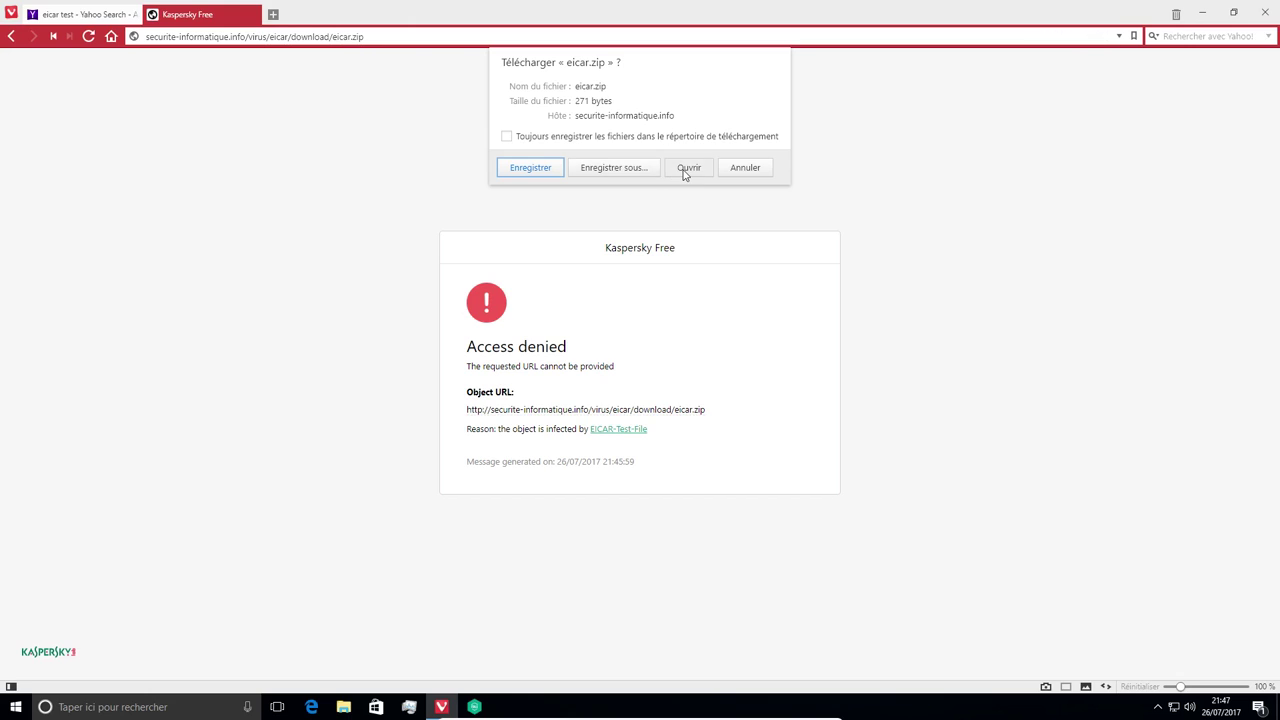
{"action": "left_click", "coordinate": [685, 172]}
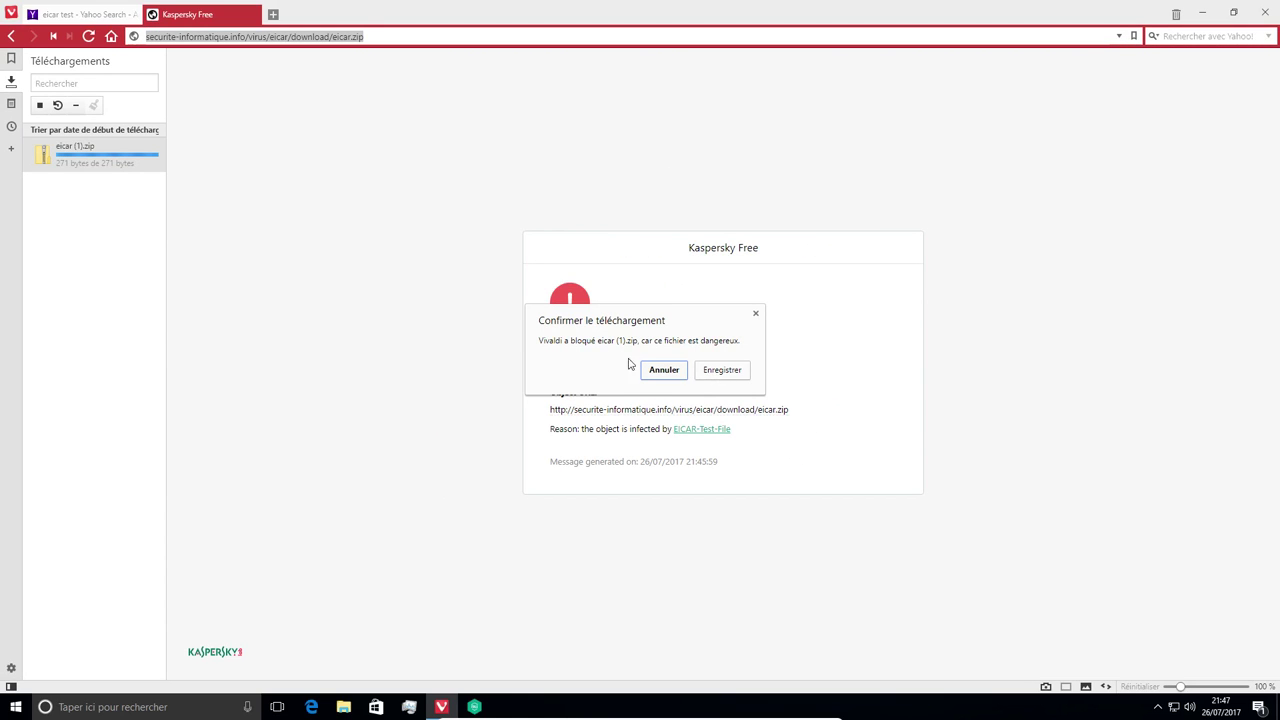
{"action": "left_click", "coordinate": [707, 377]}
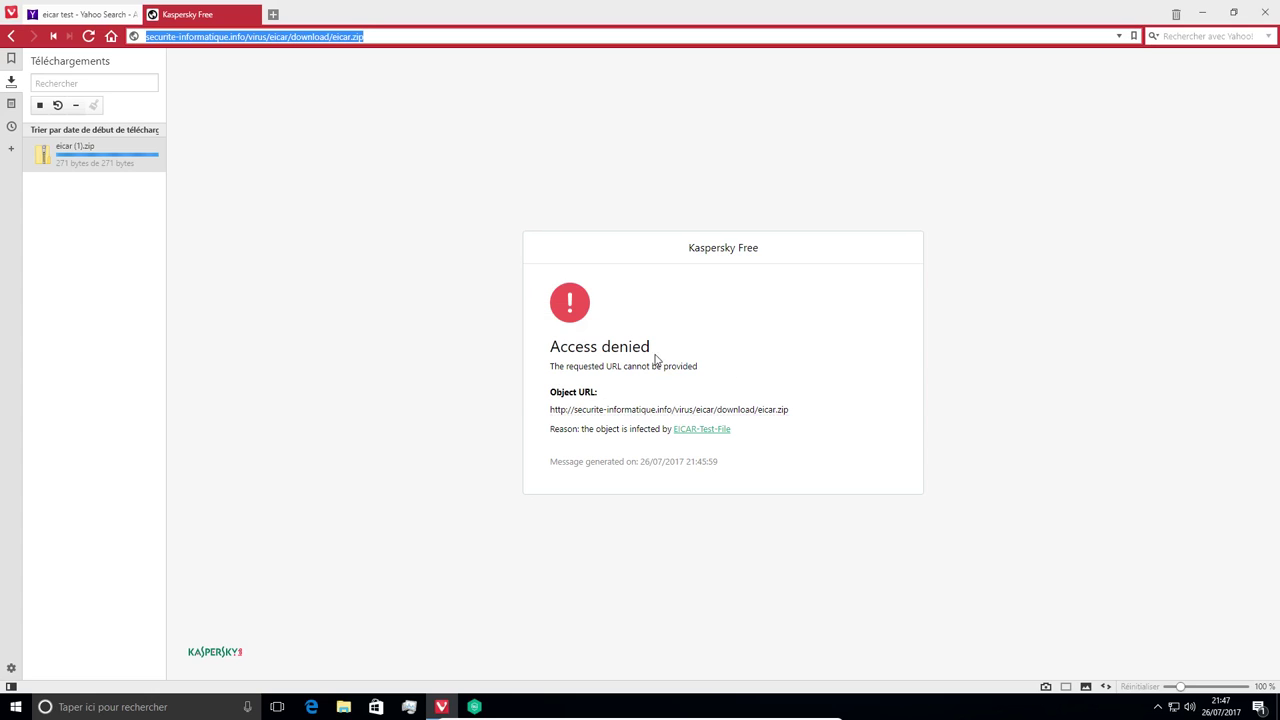
Step: Open the downloaded eicar (1).zip archive, try to run eicar.com from it, and close the archive window
{"action": "double_click", "coordinate": [110, 159]}
{"action": "right_click", "coordinate": [110, 151]}
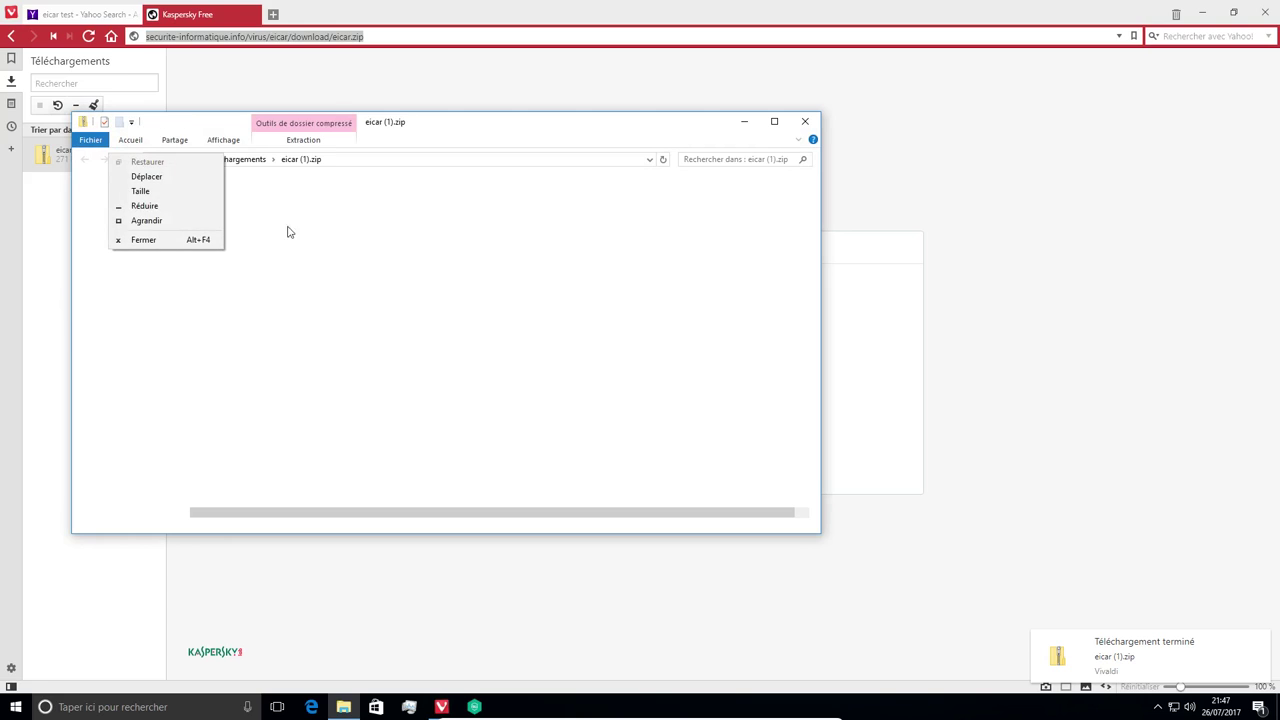
{"action": "left_click", "coordinate": [486, 134]}
{"action": "left_click_drag", "start_coordinate": [486, 134], "coordinate": [657, 134]}
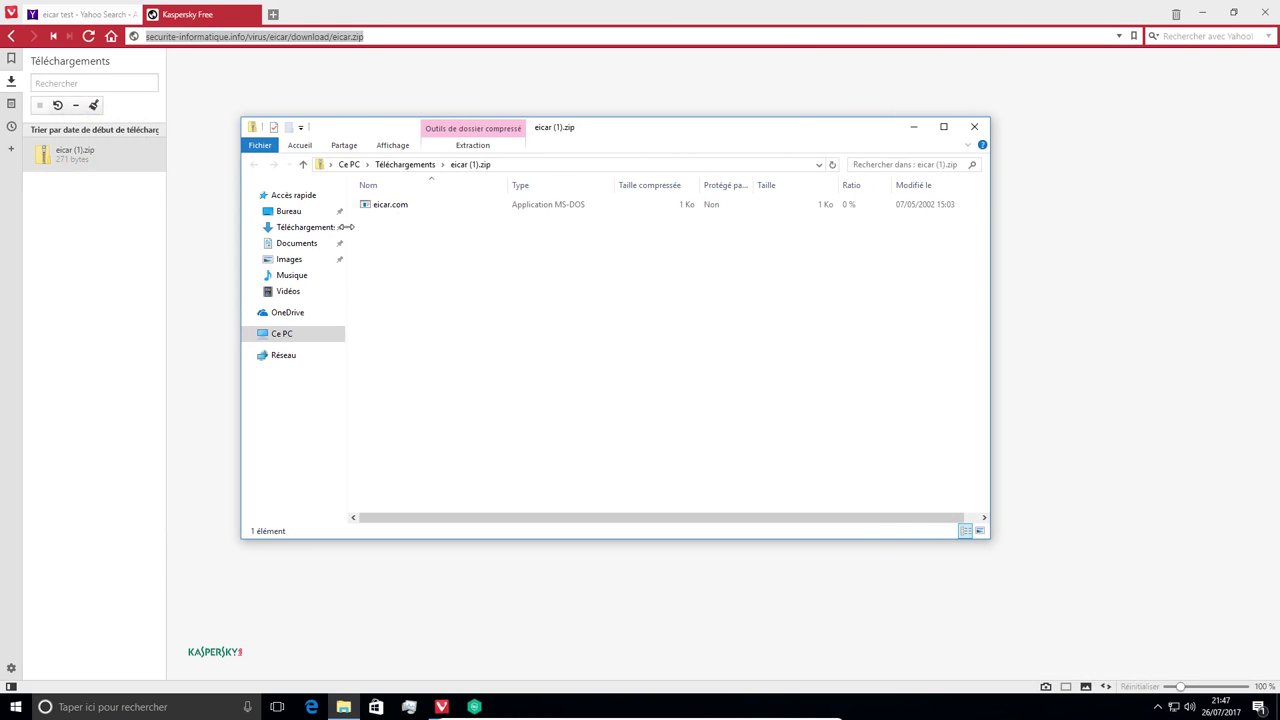
{"action": "double_click", "coordinate": [401, 208]}
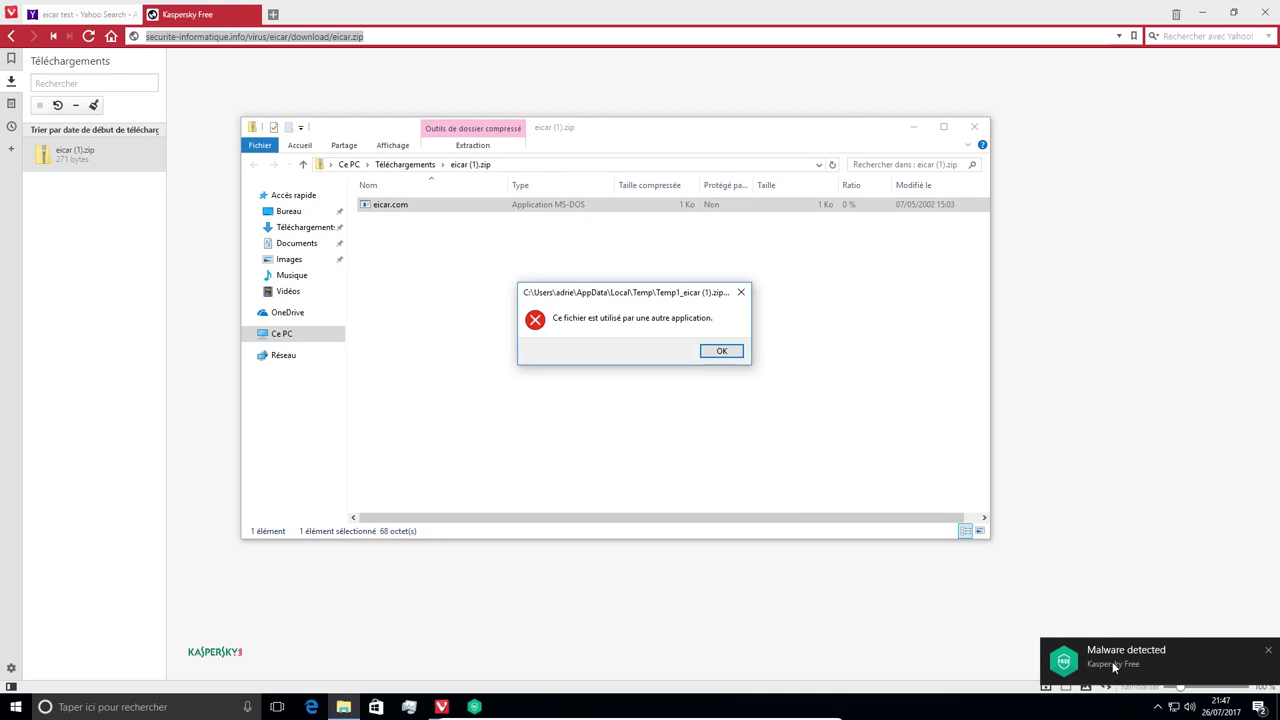
{"action": "left_click", "coordinate": [718, 350]}
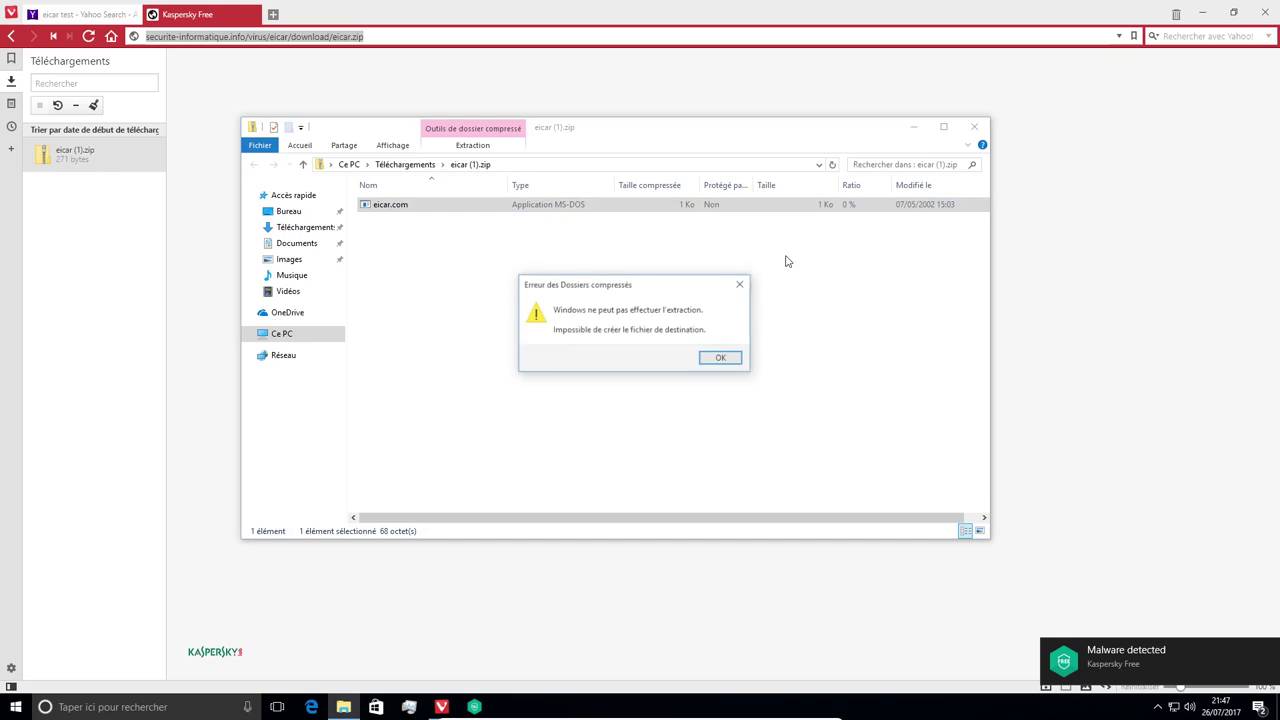
{"action": "left_click", "coordinate": [722, 358]}
{"action": "left_click", "coordinate": [974, 127]}
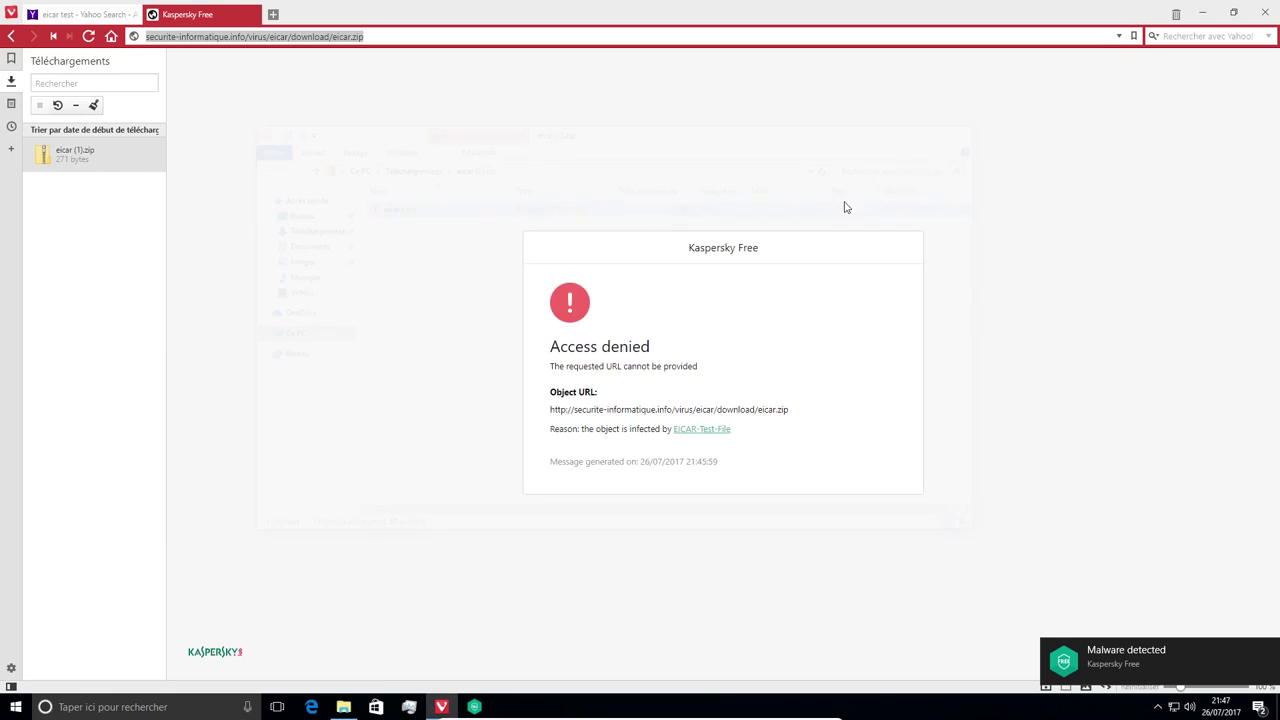
Step: Download eicar.zip again, save it as eicar (2).zip in the Téléchargements folder, and keep the file
{"action": "left_click", "coordinate": [287, 36]}
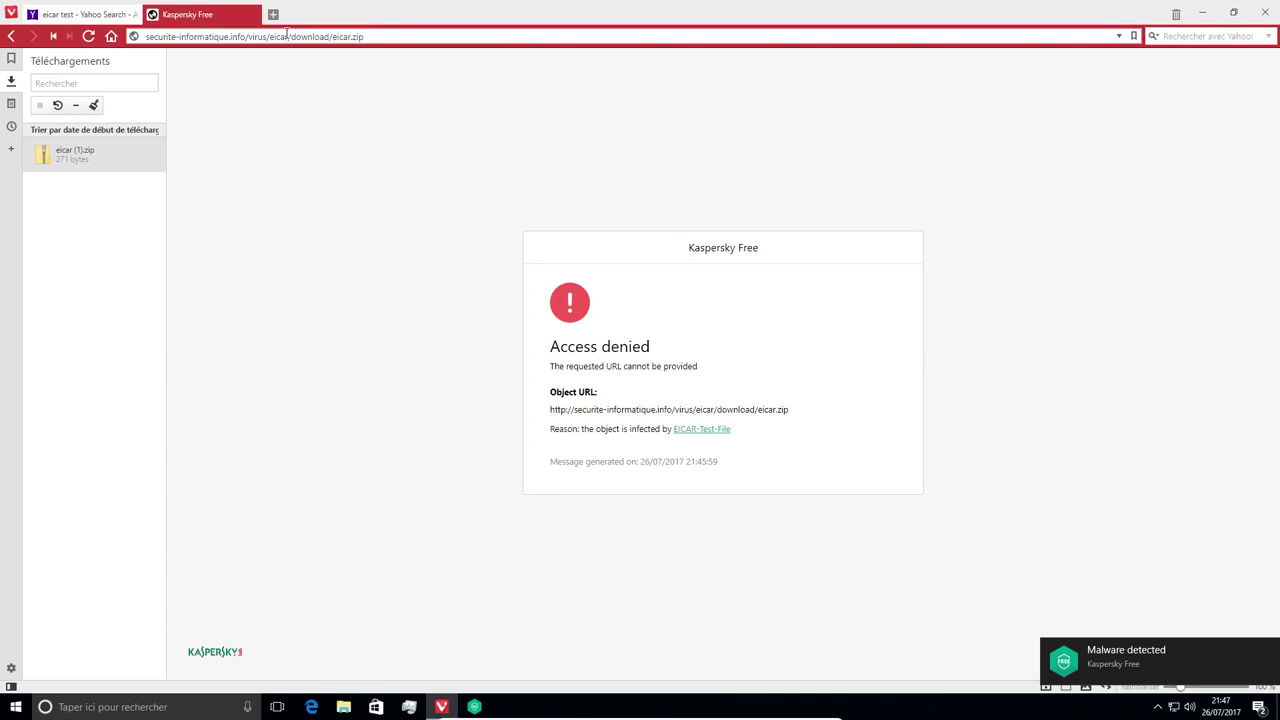
{"action": "key", "text": "Return"}
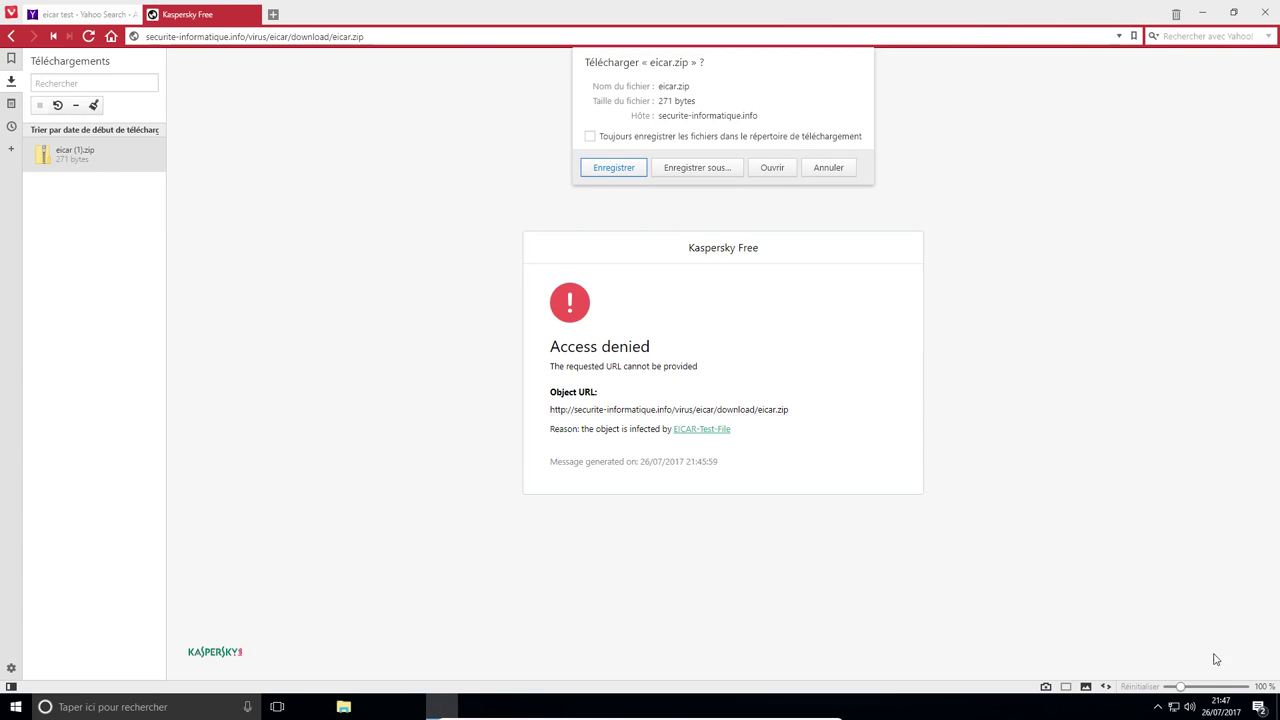
{"action": "left_click", "coordinate": [709, 168]}
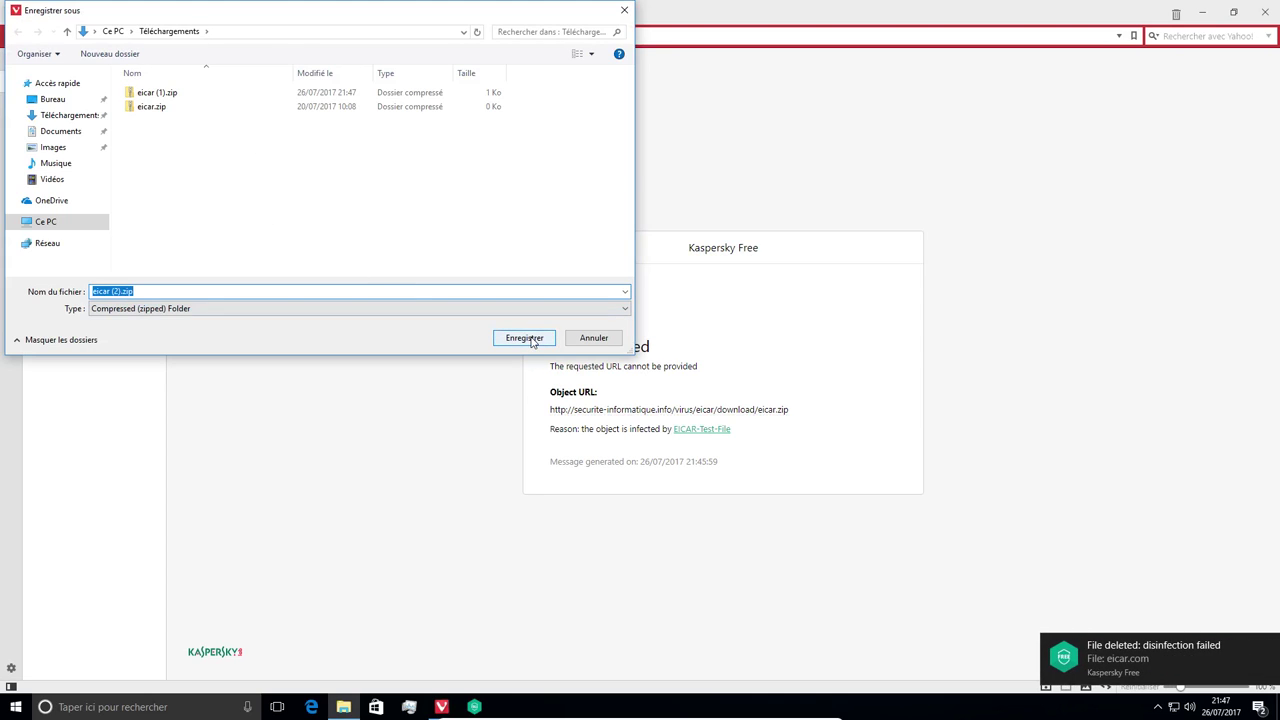
{"action": "left_click", "coordinate": [524, 338]}
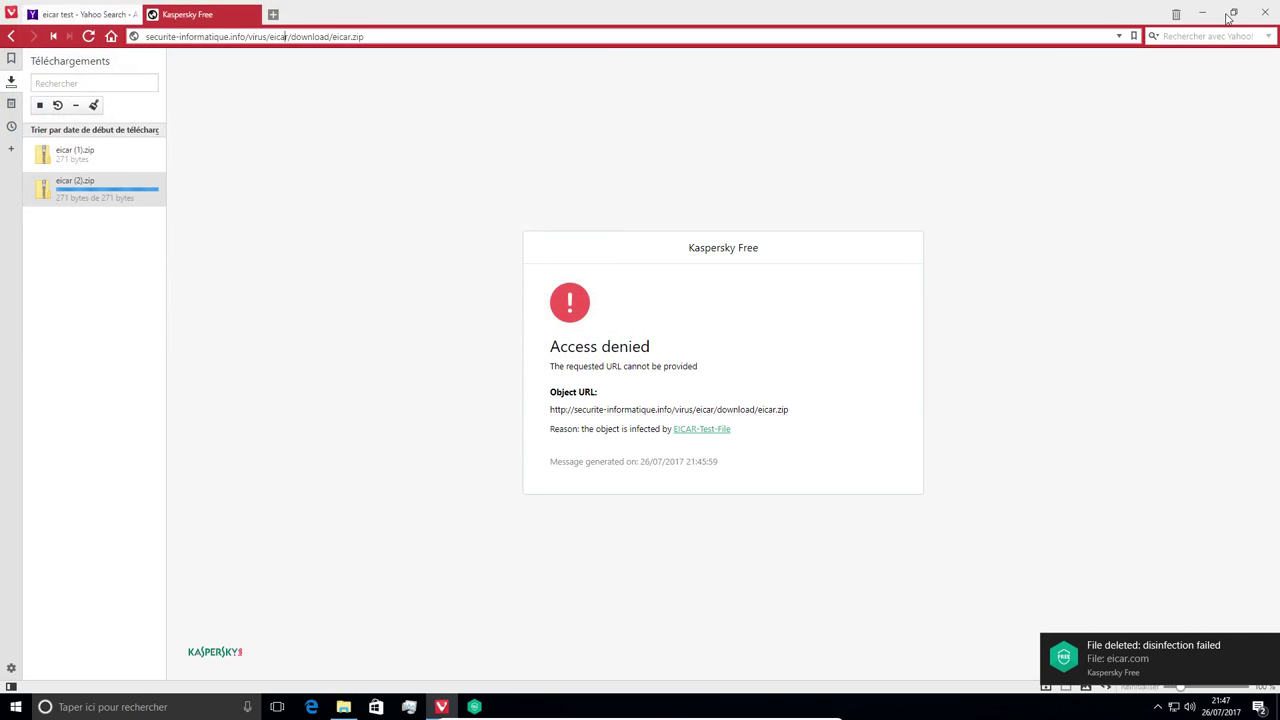
{"action": "left_click", "coordinate": [717, 376]}
Step: Minimize the browser and open the eicar (2).zip archive from the Téléchargements folder in File Explorer
{"action": "left_click", "coordinate": [1200, 11]}
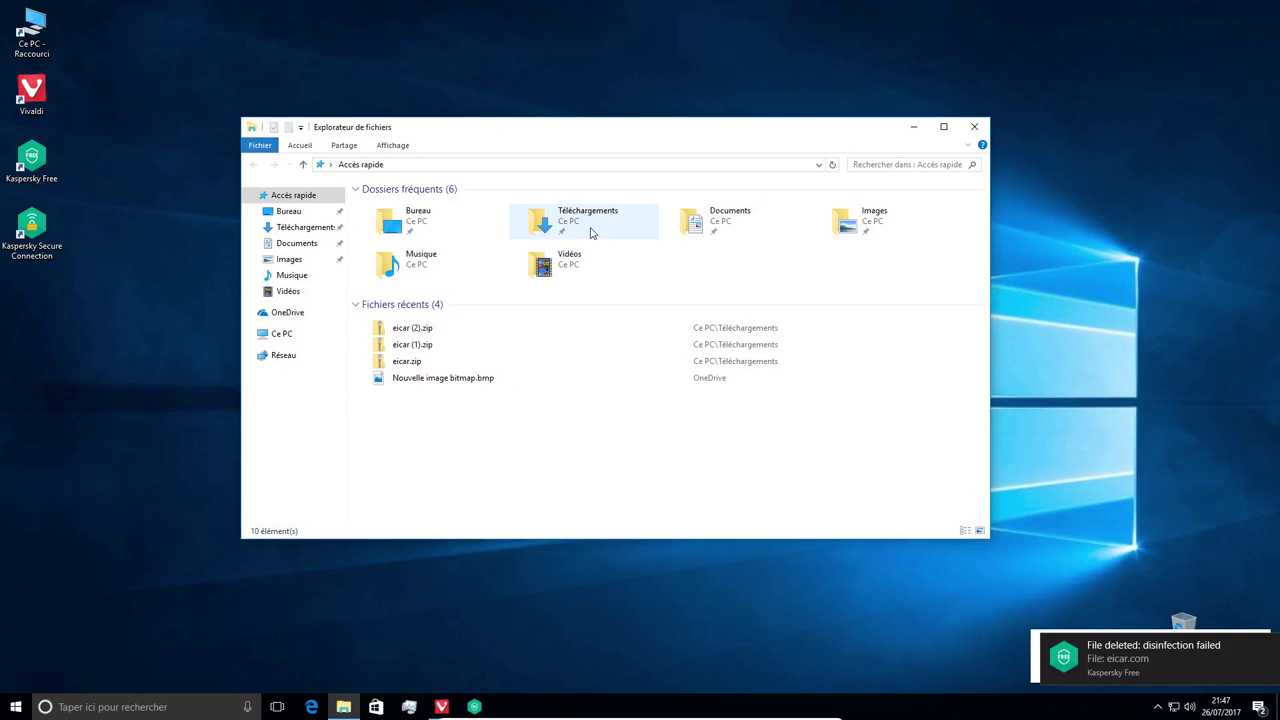
{"action": "double_click", "coordinate": [591, 228]}
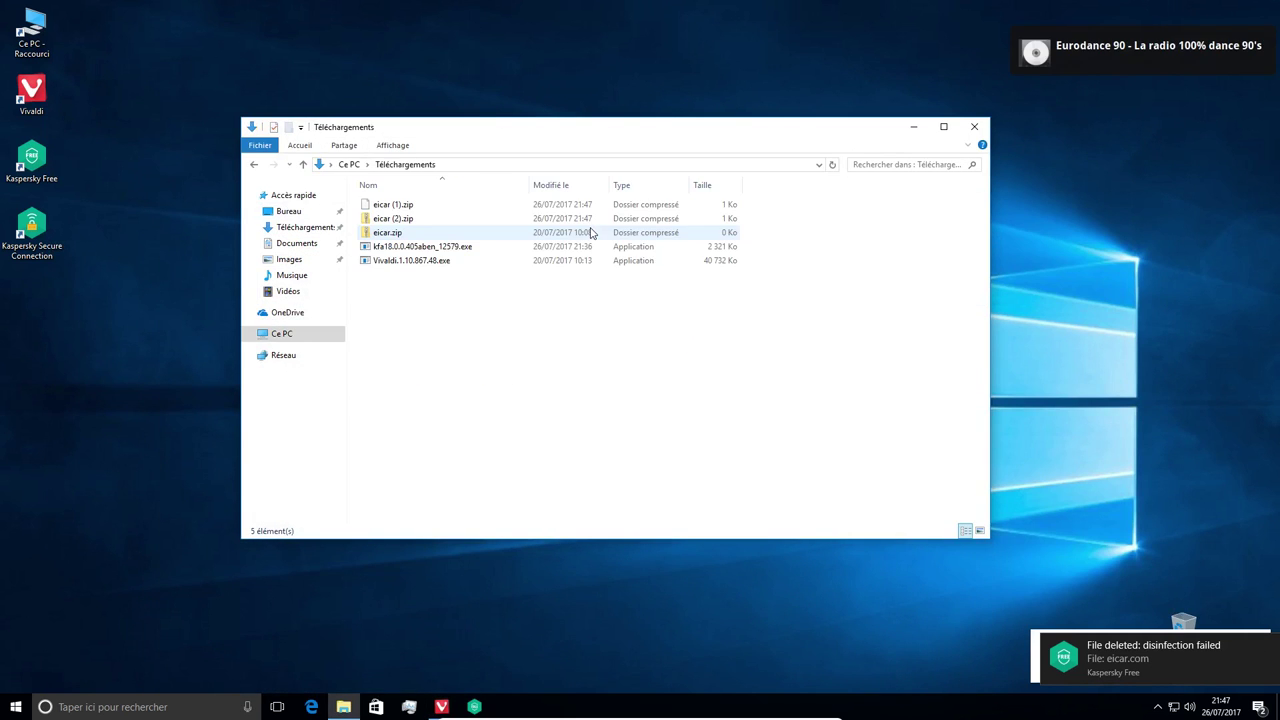
{"action": "double_click", "coordinate": [420, 219]}
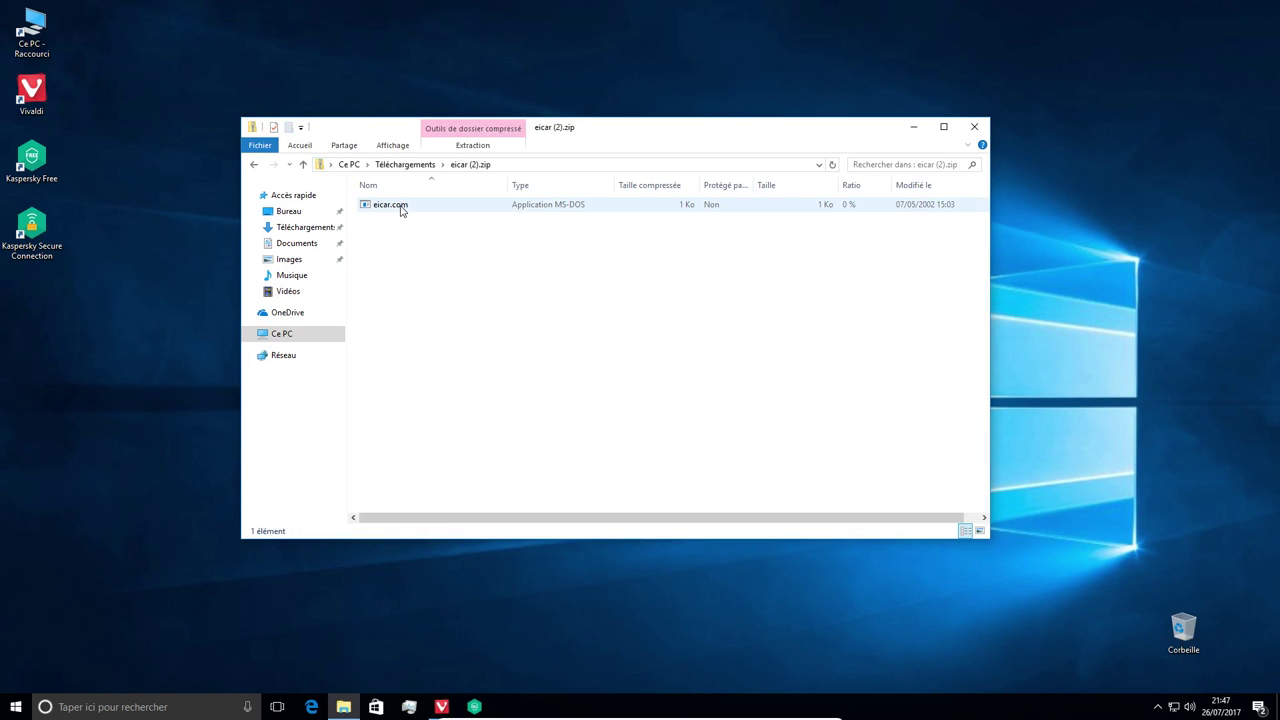
Step: Return to the Téléchargements folder, scan eicar (2).zip for viruses with Kaspersky, and close the scan window
{"action": "key", "text": "alt+Left"}
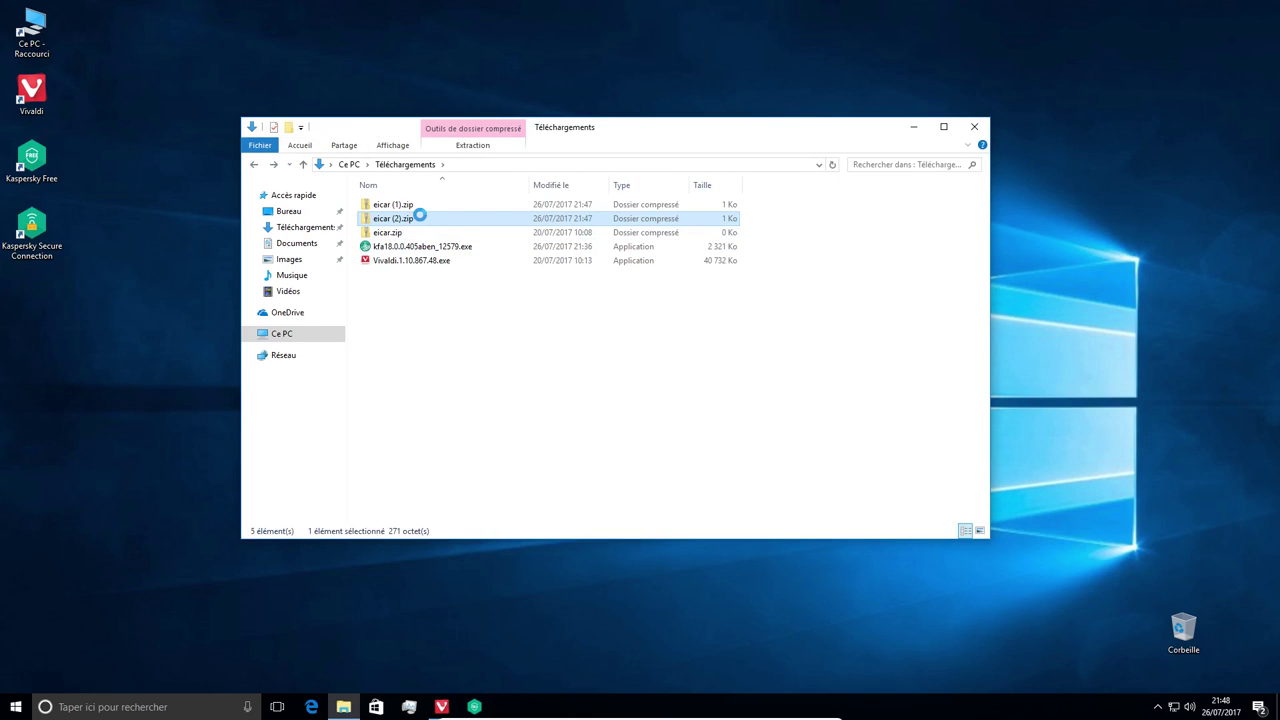
{"action": "right_click", "coordinate": [420, 218]}
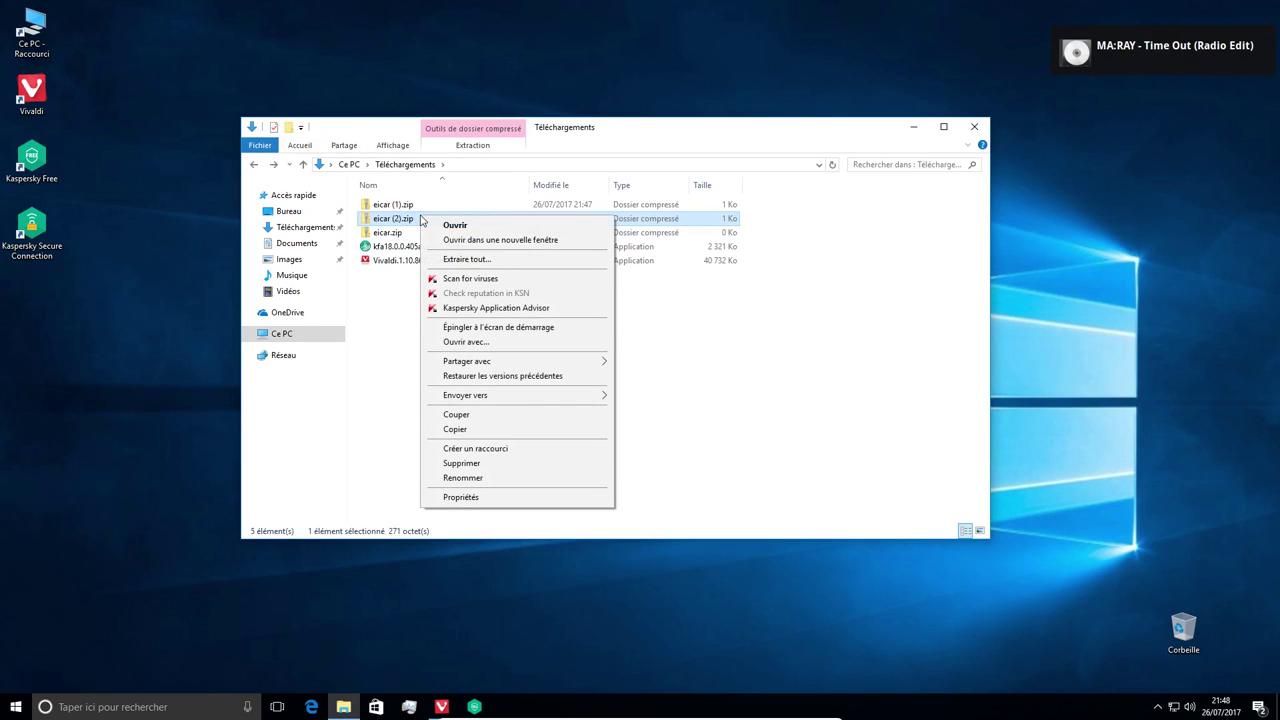
{"action": "left_click", "coordinate": [474, 281]}
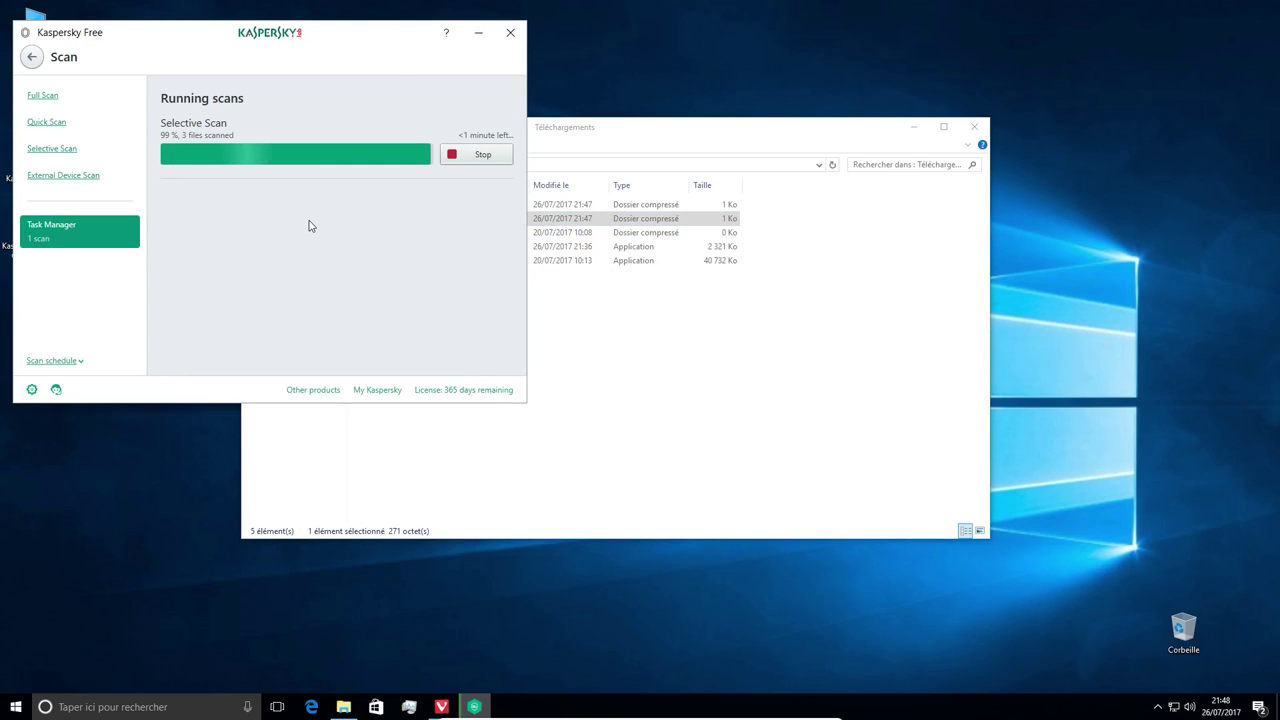
{"action": "left_click_drag", "start_coordinate": [371, 34], "coordinate": [603, 121]}
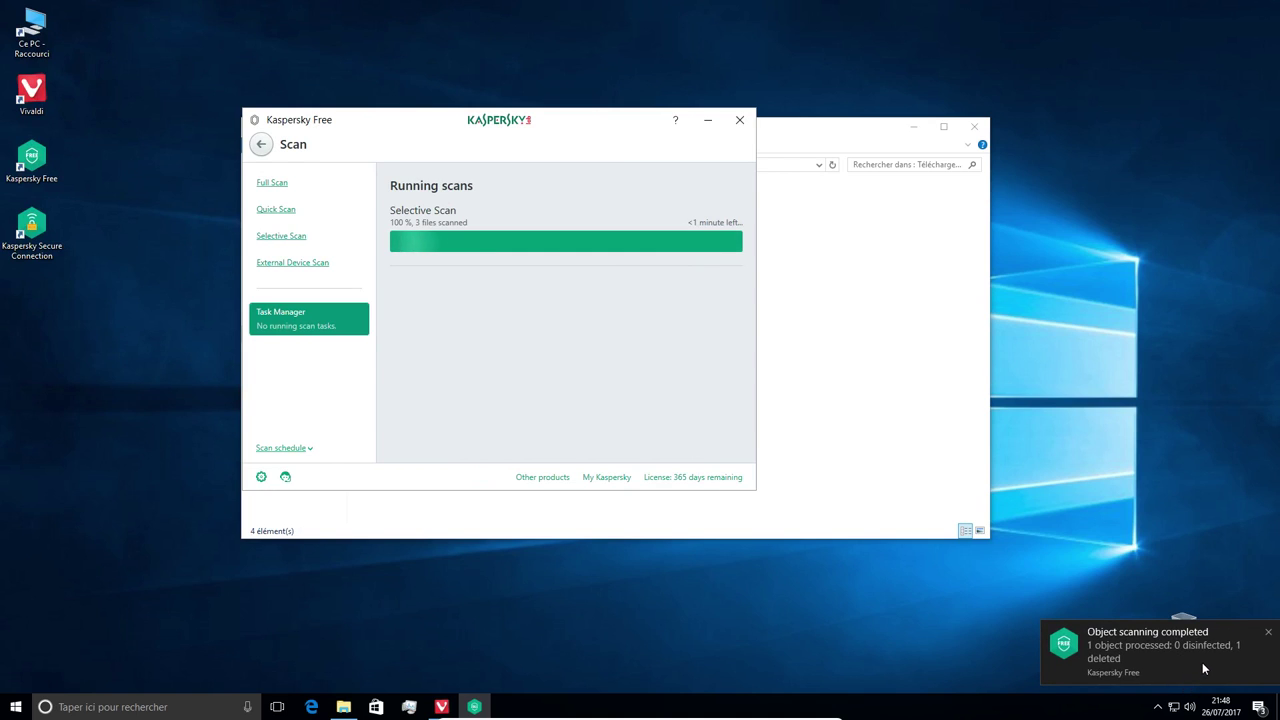
{"action": "left_click", "coordinate": [739, 120]}
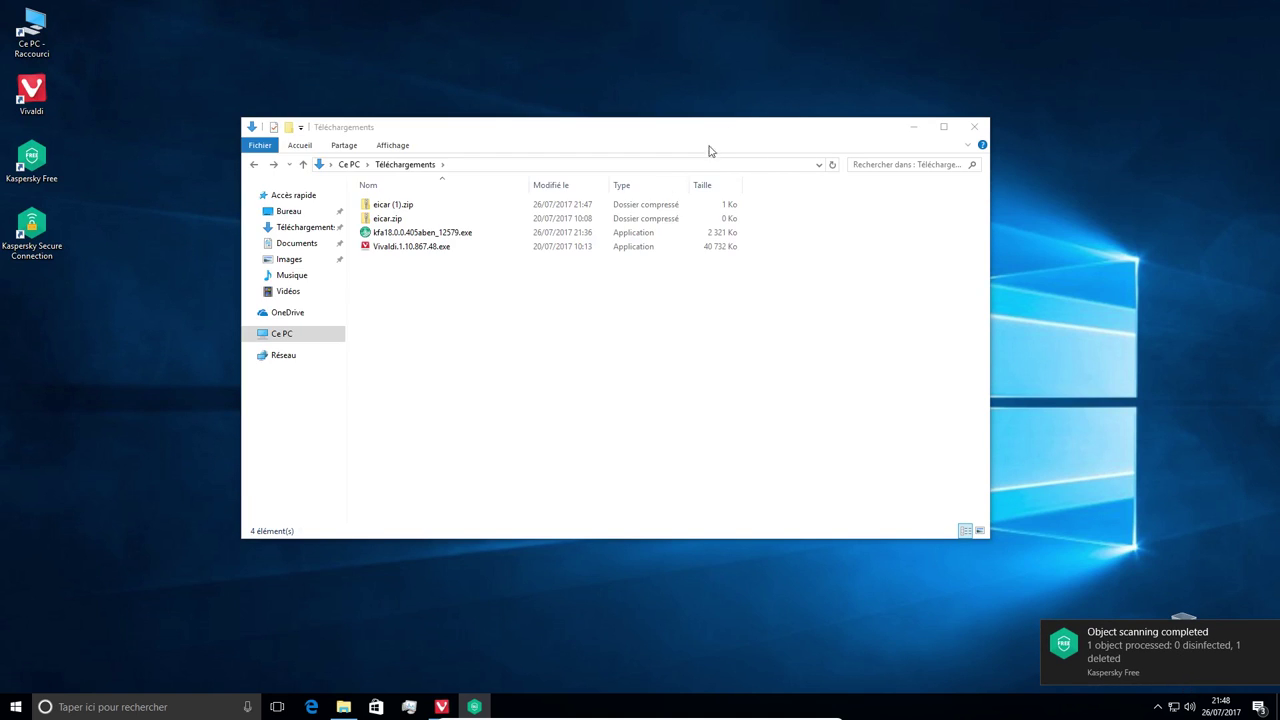
Step: Return to Vivaldi, clear the download list, and save eicar_niveau30.rar from the EICAR test page to the Téléchargements folder
{"action": "left_click", "coordinate": [442, 707]}
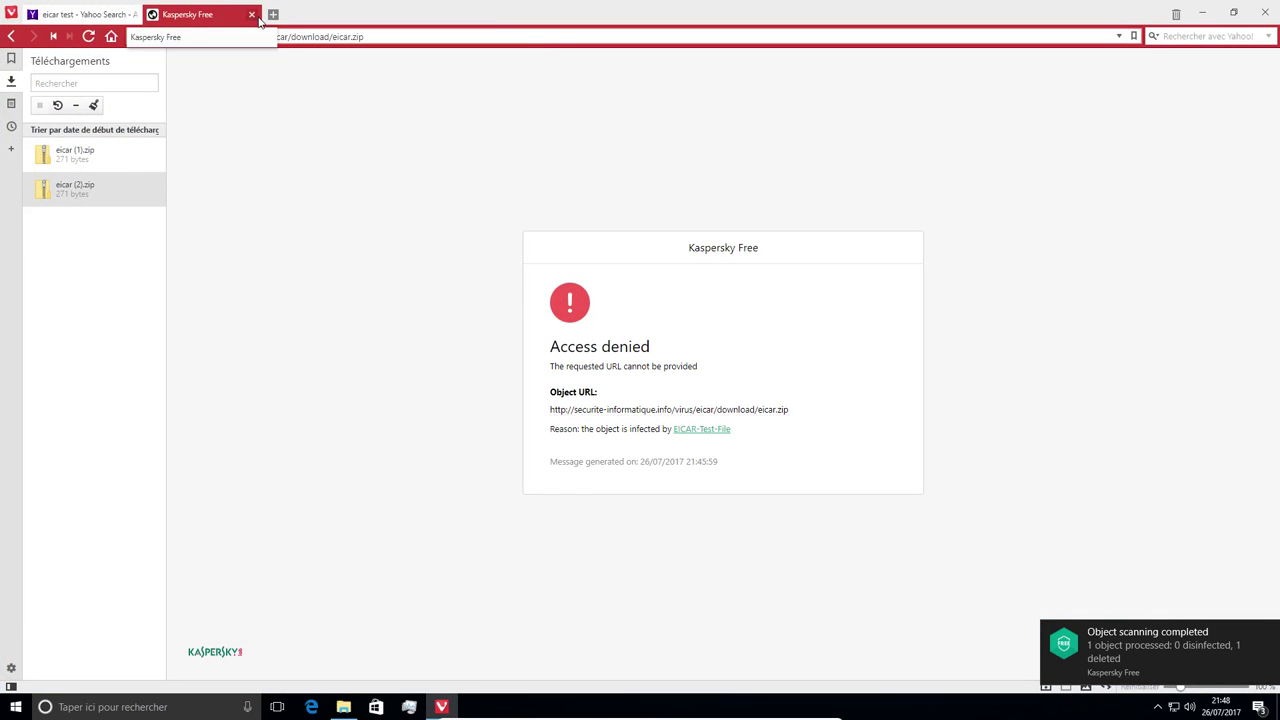
{"action": "left_click", "coordinate": [95, 108]}
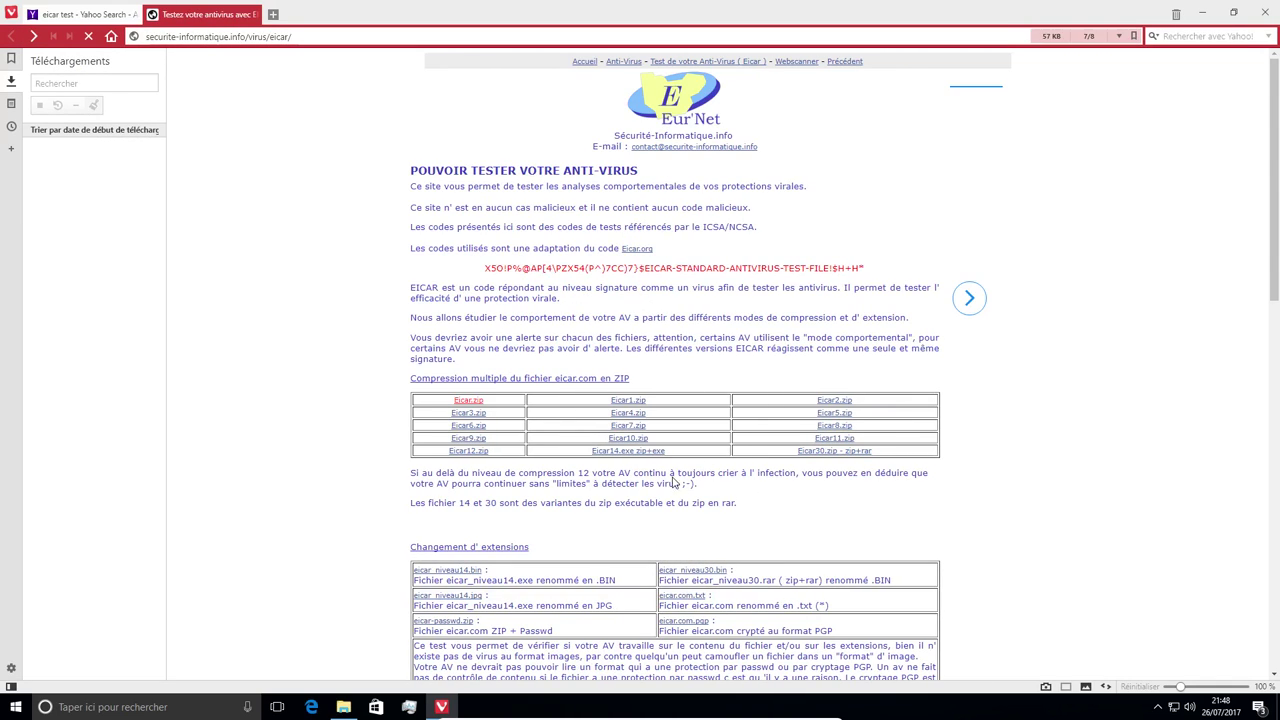
{"action": "left_click", "coordinate": [842, 457]}
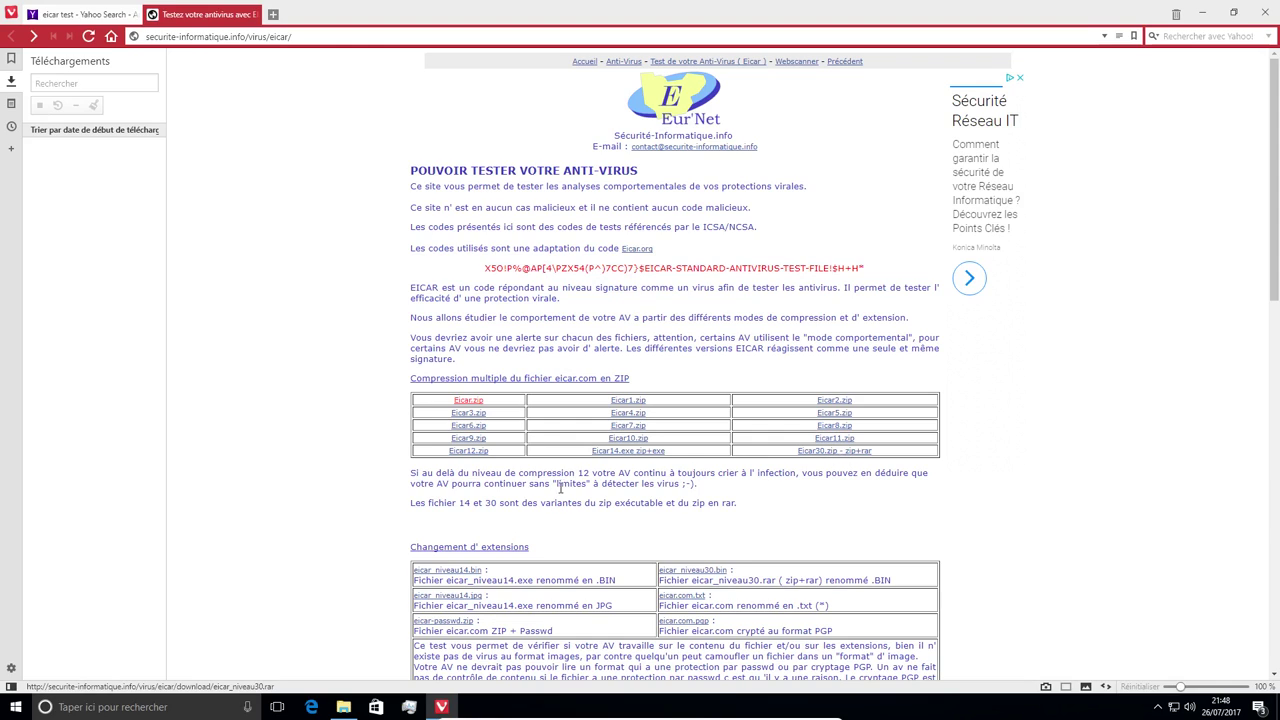
{"action": "left_click", "coordinate": [853, 453]}
{"action": "left_click", "coordinate": [725, 168]}
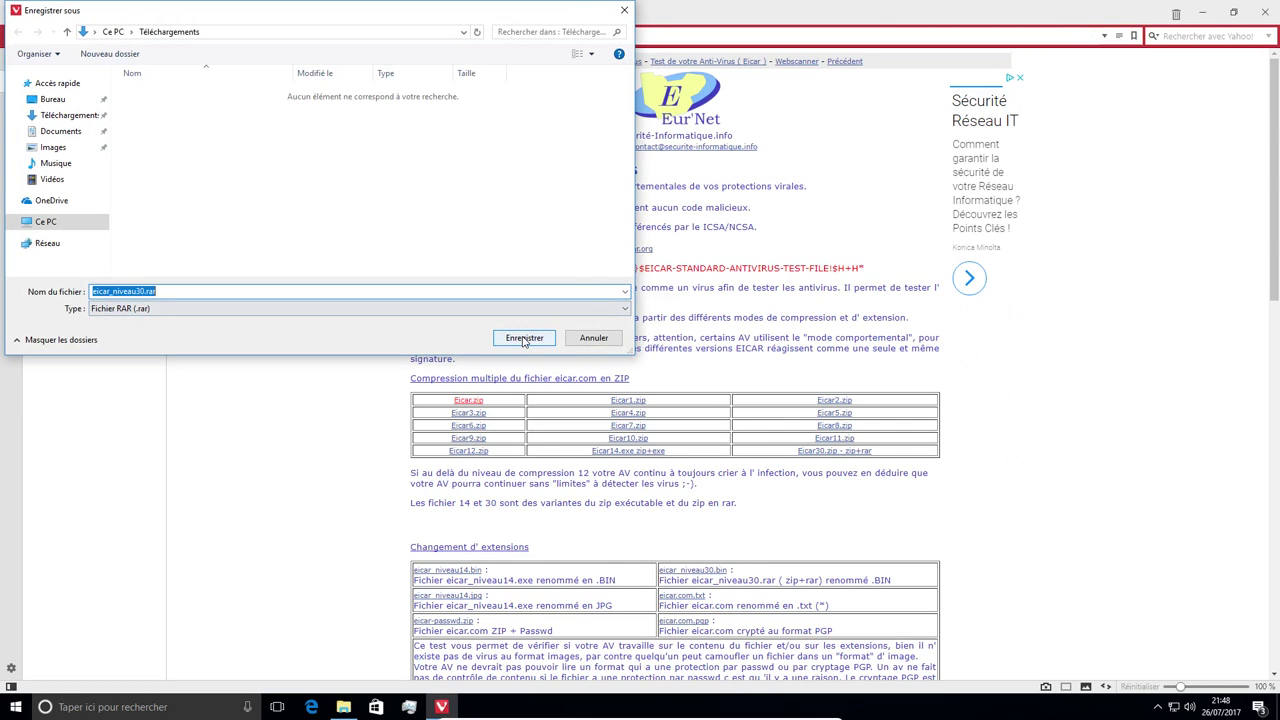
{"action": "left_click", "coordinate": [522, 338]}
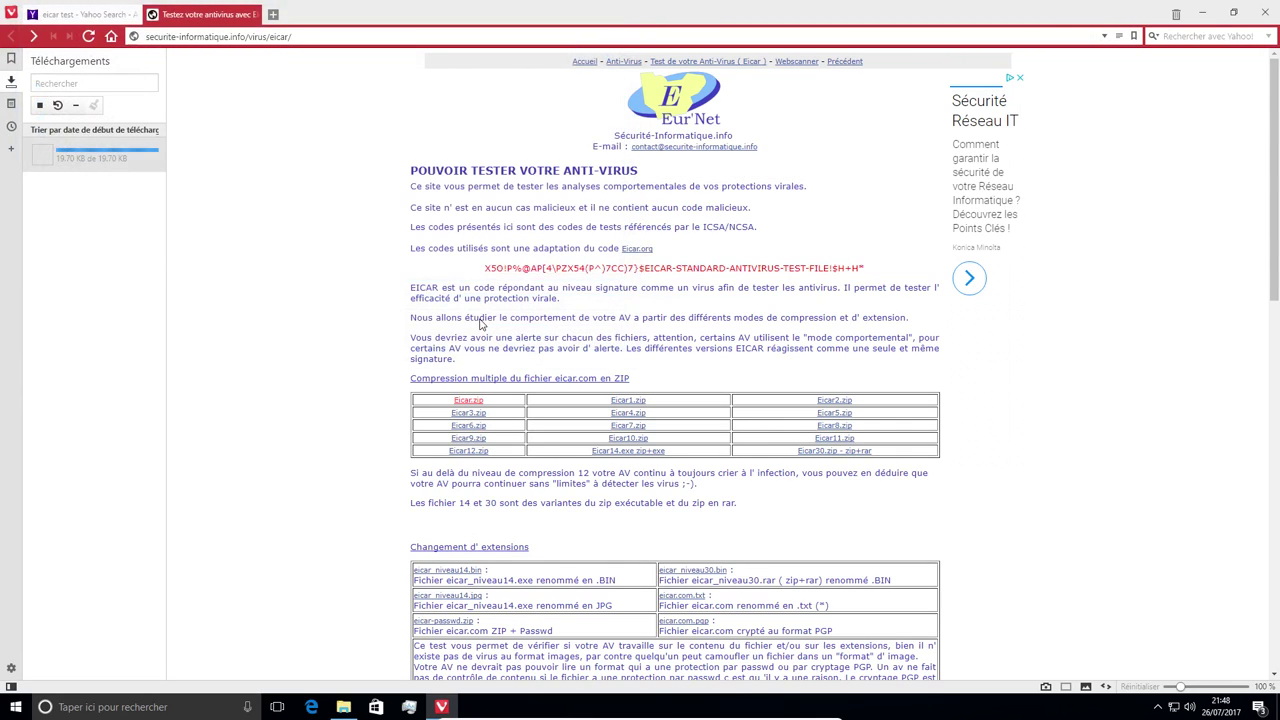
Step: Minimize the browser, scan eicar_niveau30.rar for viruses with Kaspersky, close the scan window, and check the file in the Téléchargements folder
{"action": "left_click", "coordinate": [437, 712]}
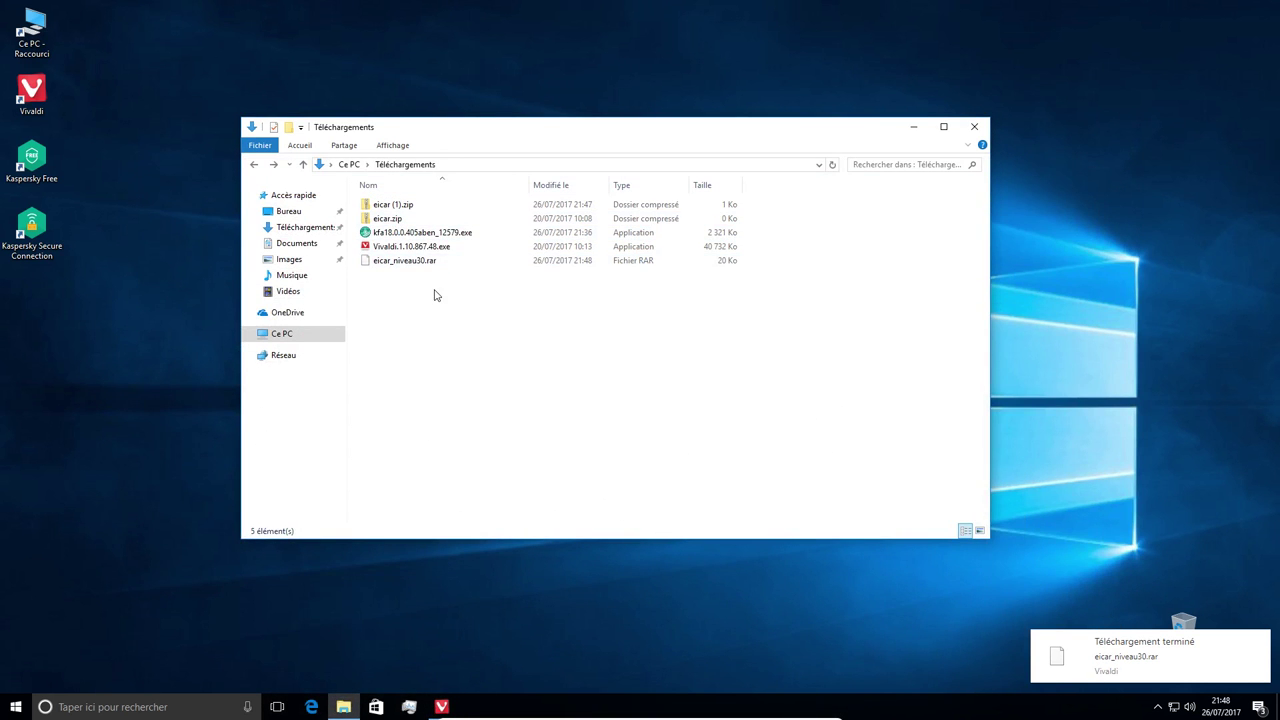
{"action": "right_click", "coordinate": [420, 261]}
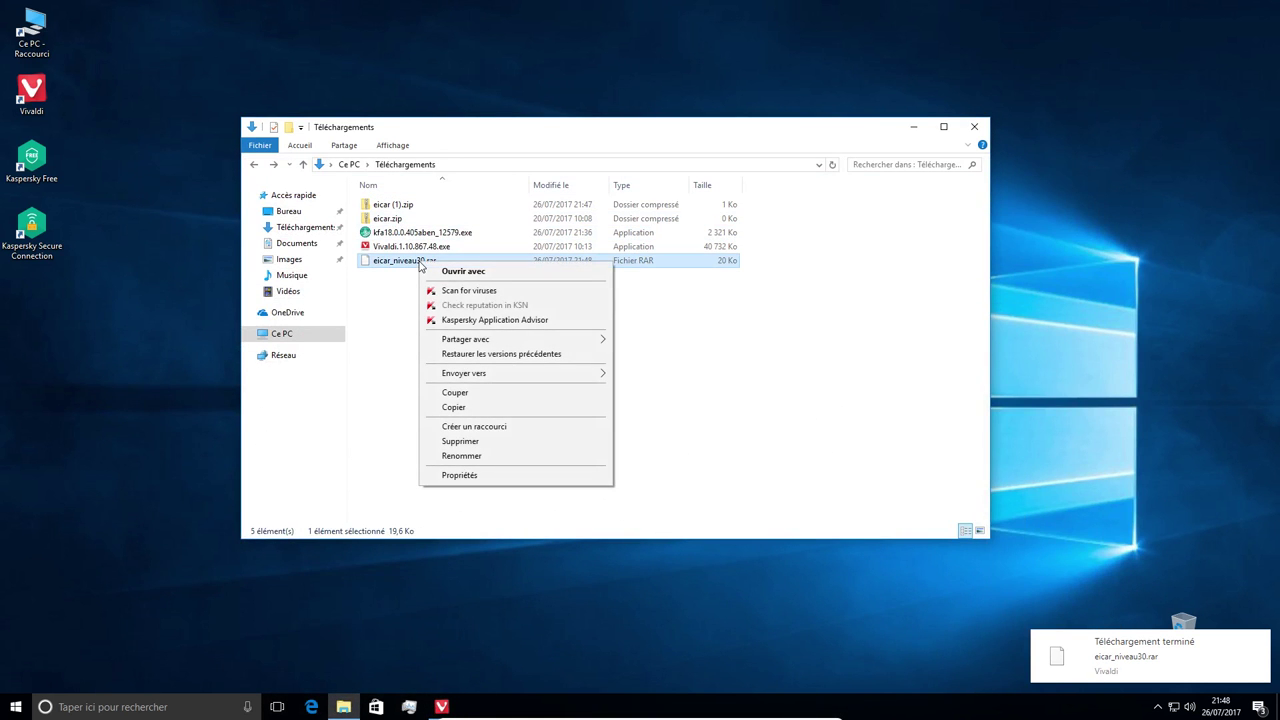
{"action": "left_click", "coordinate": [470, 290]}
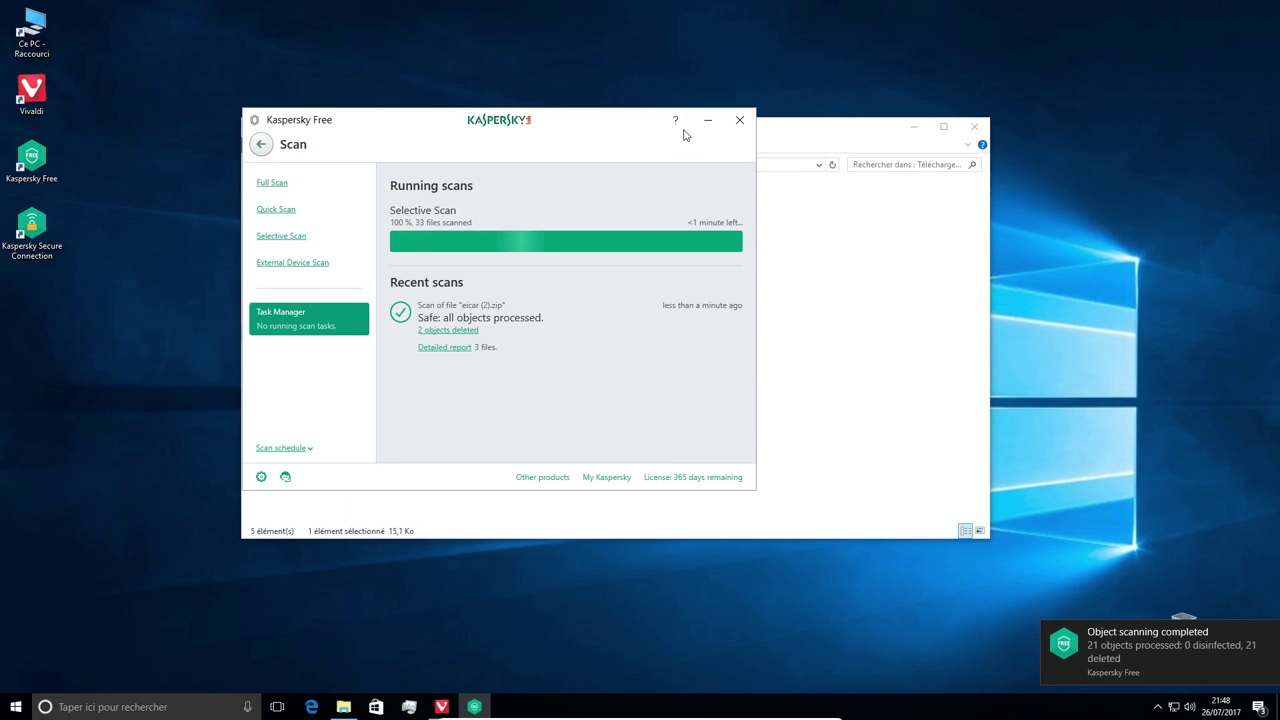
{"action": "left_click", "coordinate": [739, 120]}
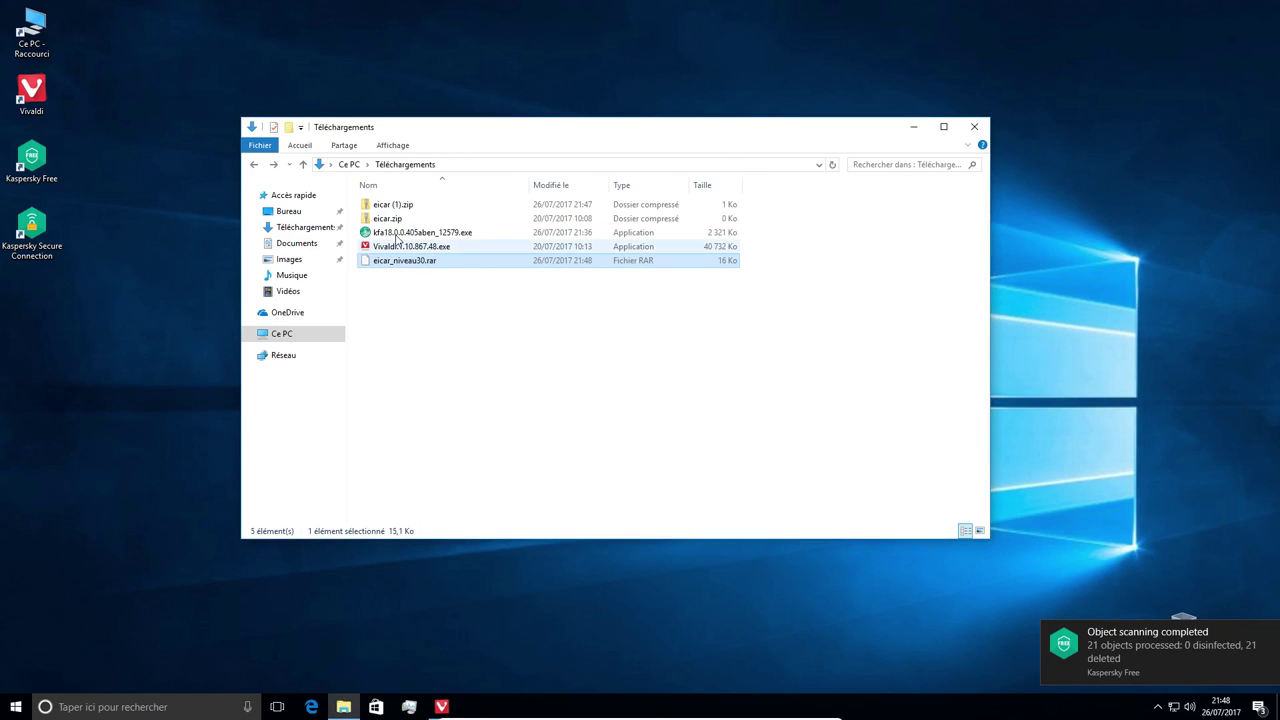
{"action": "left_click", "coordinate": [438, 428]}
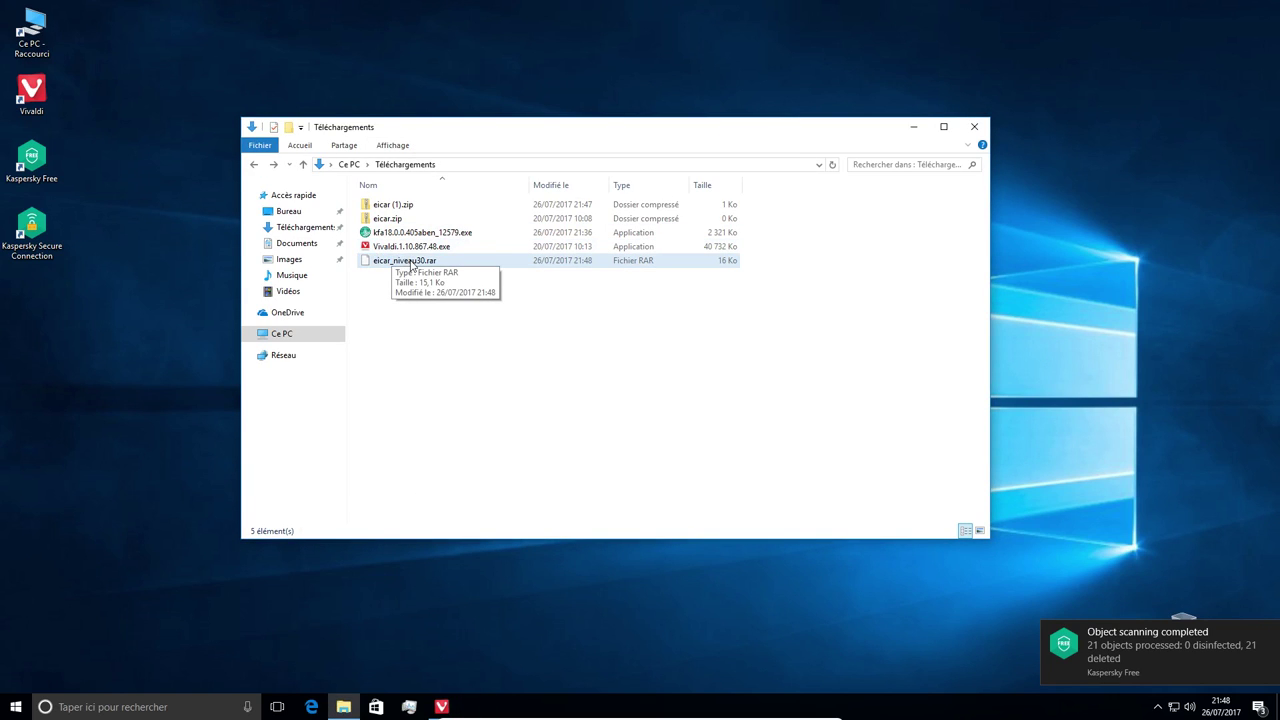
{"action": "left_click", "coordinate": [411, 264]}
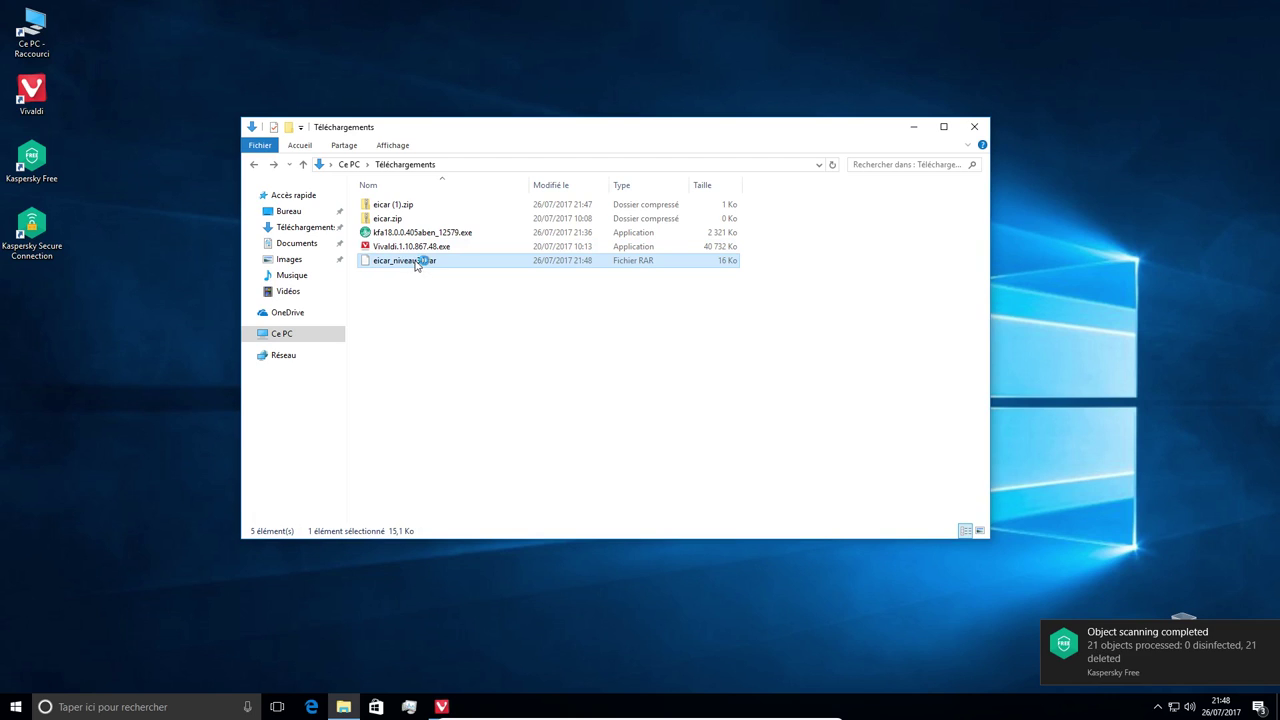
{"action": "left_click", "coordinate": [452, 383]}
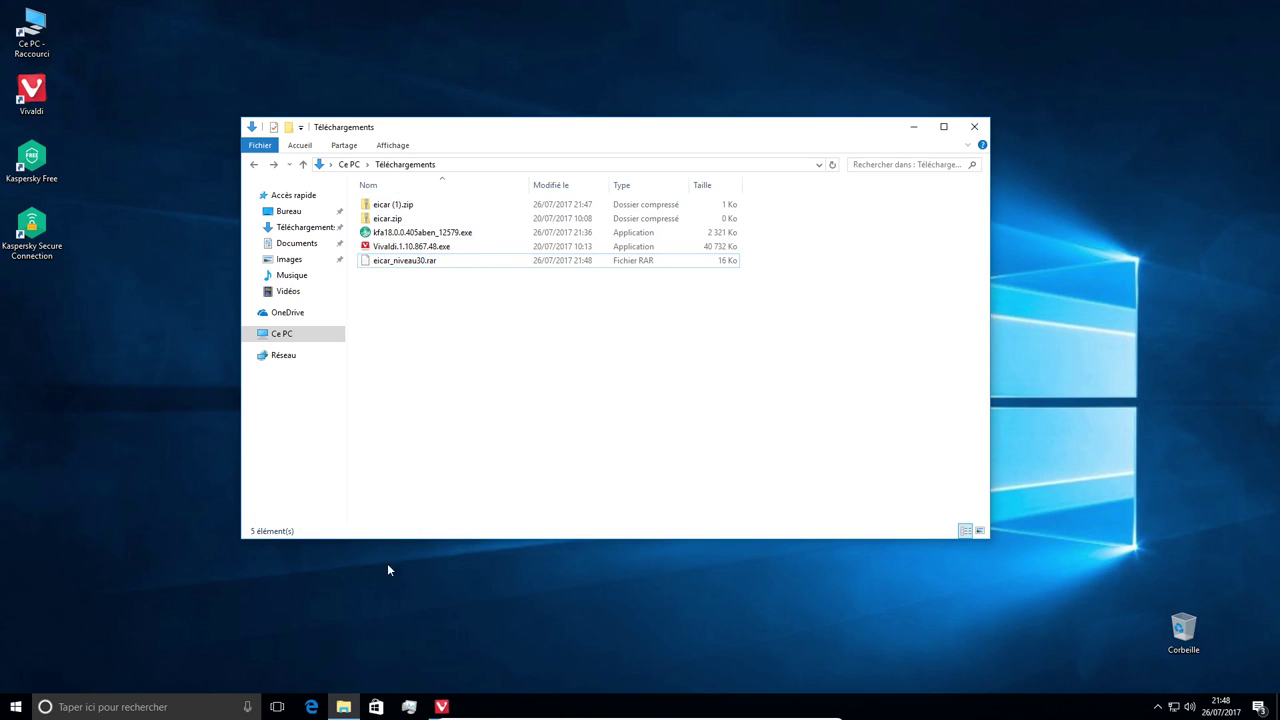
Step: Return to Vivaldi and review the other EICAR test files on the page, including extension changes, encodings, compression formats and archive disinfection
{"action": "left_click", "coordinate": [441, 707]}
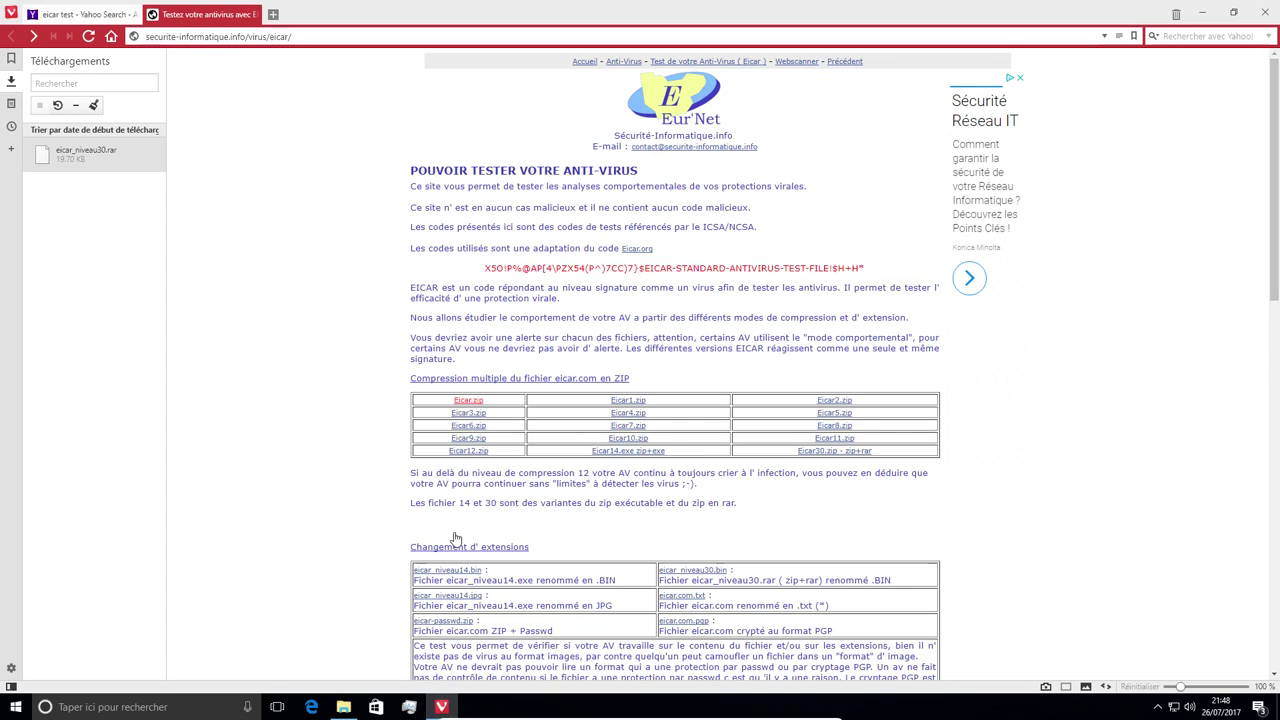
{"action": "scroll", "coordinate": [477, 420], "scroll_direction": "down", "scroll_amount": 5}
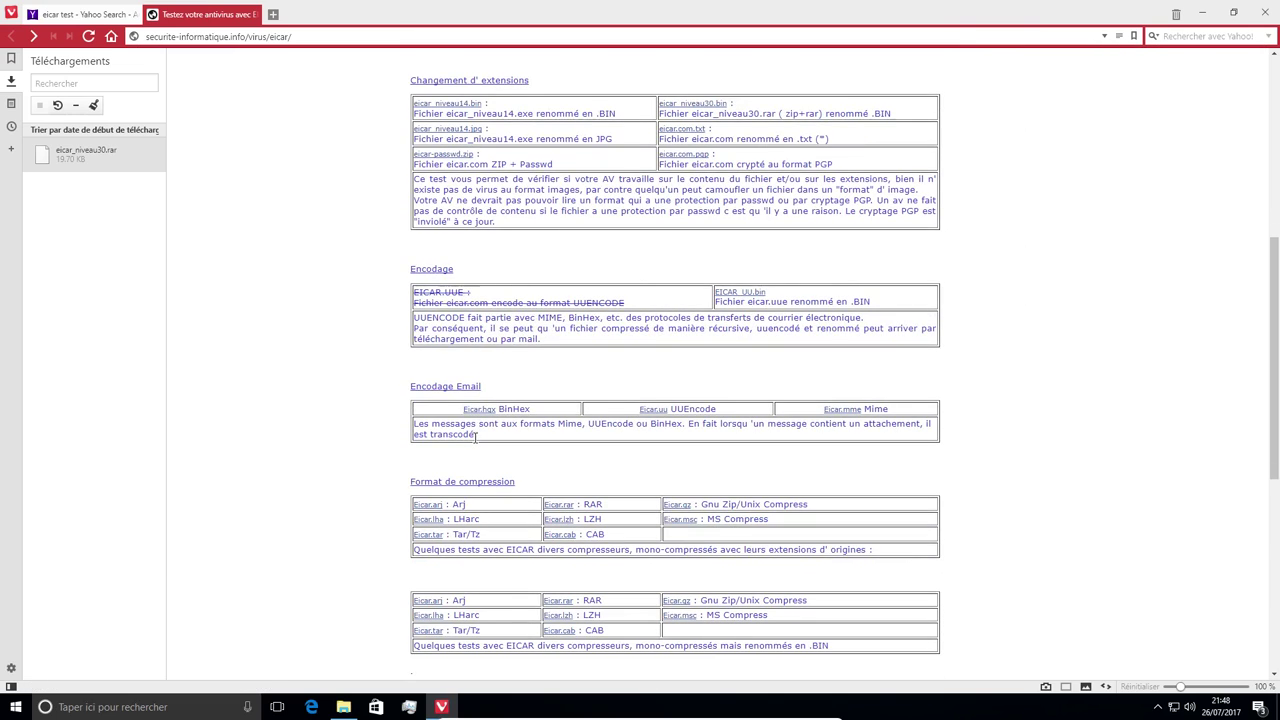
{"action": "scroll", "coordinate": [657, 245], "scroll_direction": "down", "scroll_amount": 1}
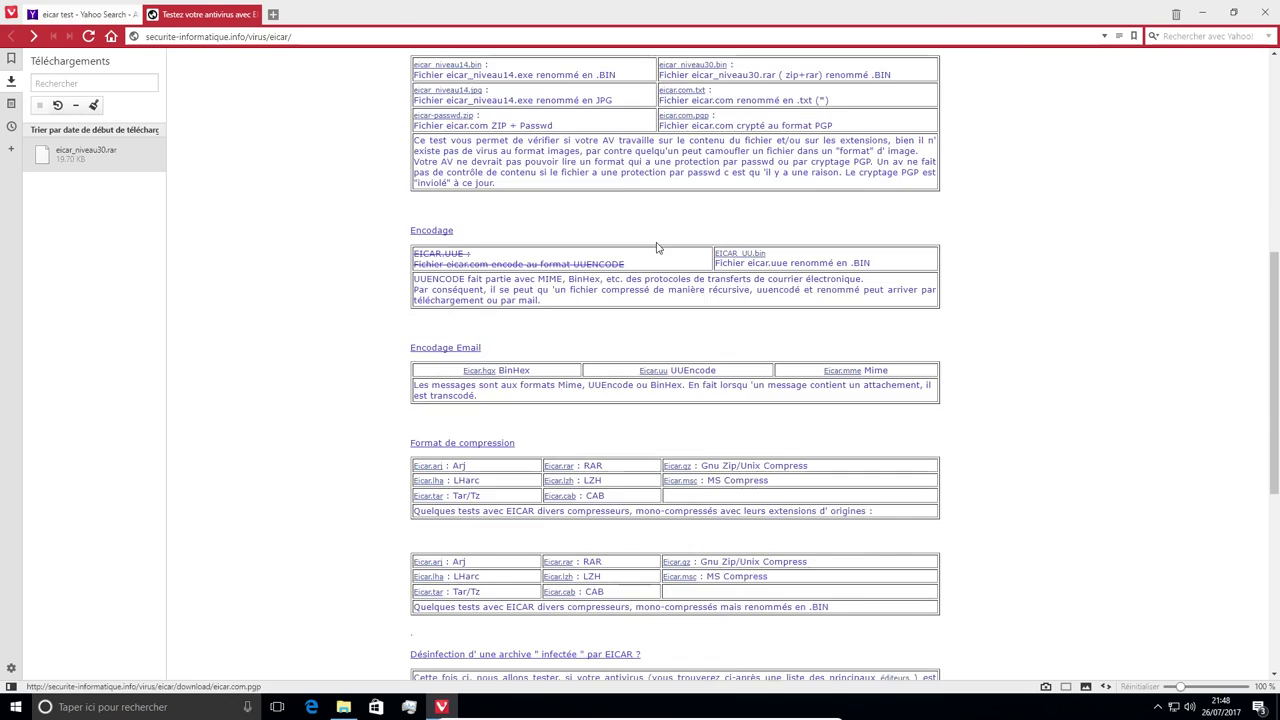
{"action": "scroll", "coordinate": [657, 245], "scroll_direction": "down", "scroll_amount": 5}
{"action": "scroll", "coordinate": [655, 249], "scroll_direction": "up", "scroll_amount": 4}
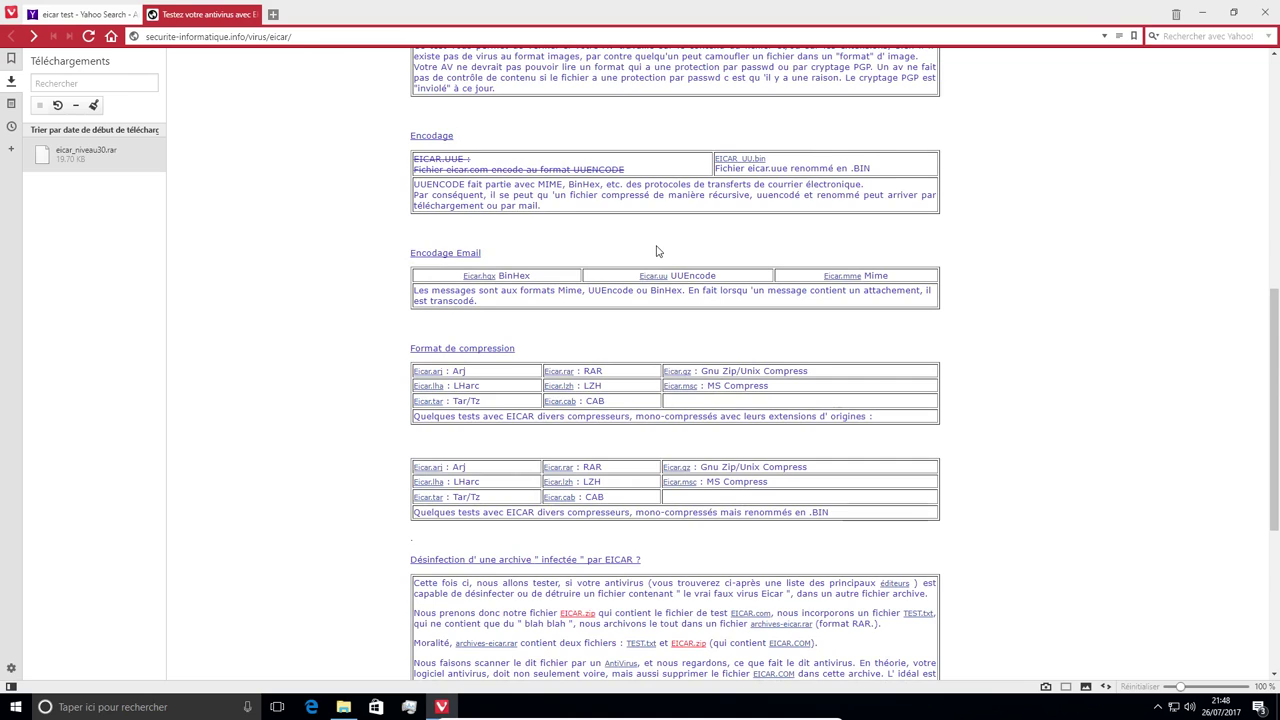
{"action": "scroll", "coordinate": [657, 250], "scroll_direction": "up", "scroll_amount": 1}
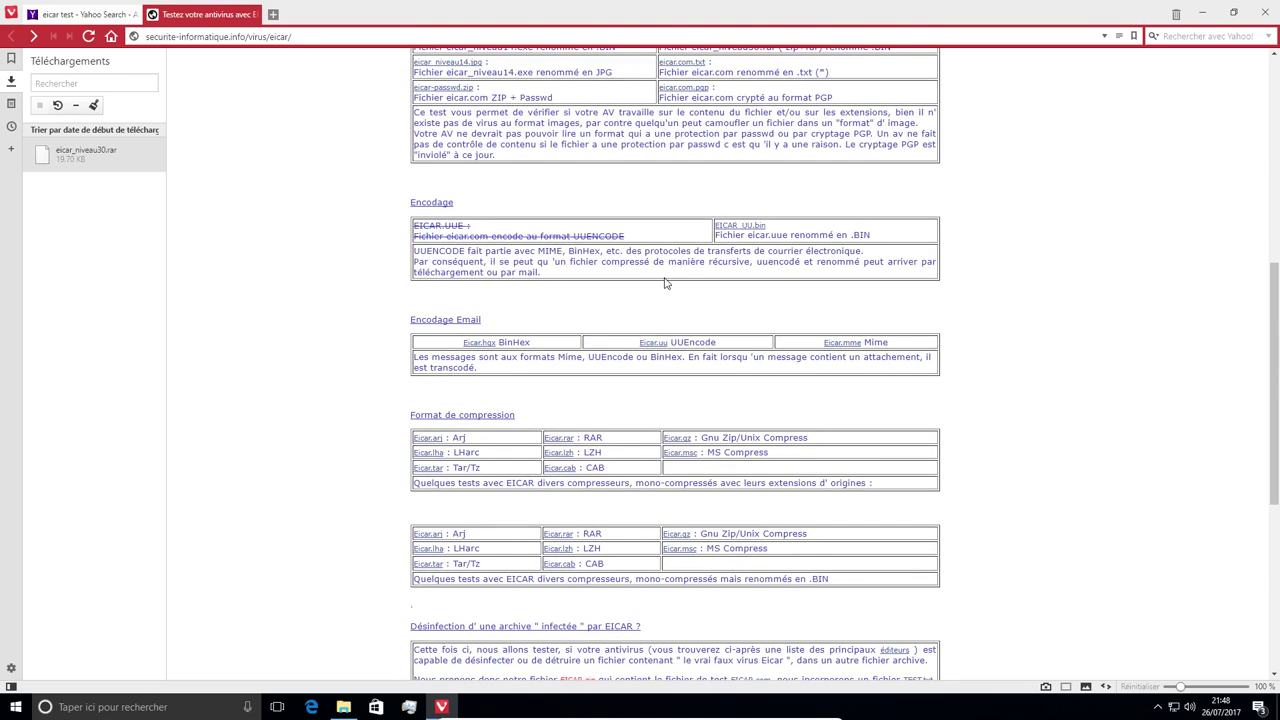
{"action": "scroll", "coordinate": [665, 283], "scroll_direction": "down", "scroll_amount": 4}
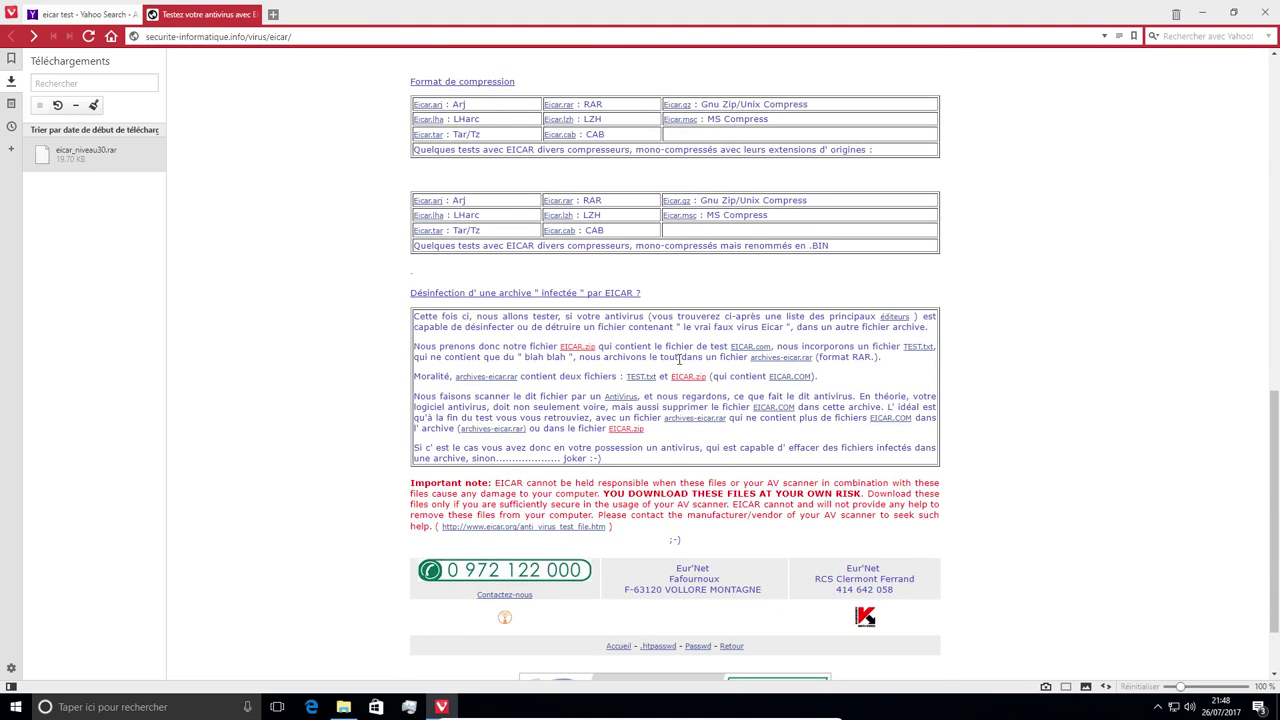
{"action": "scroll", "coordinate": [604, 318], "scroll_direction": "up", "scroll_amount": 2}
{"action": "scroll", "coordinate": [590, 300], "scroll_direction": "up", "scroll_amount": 2}
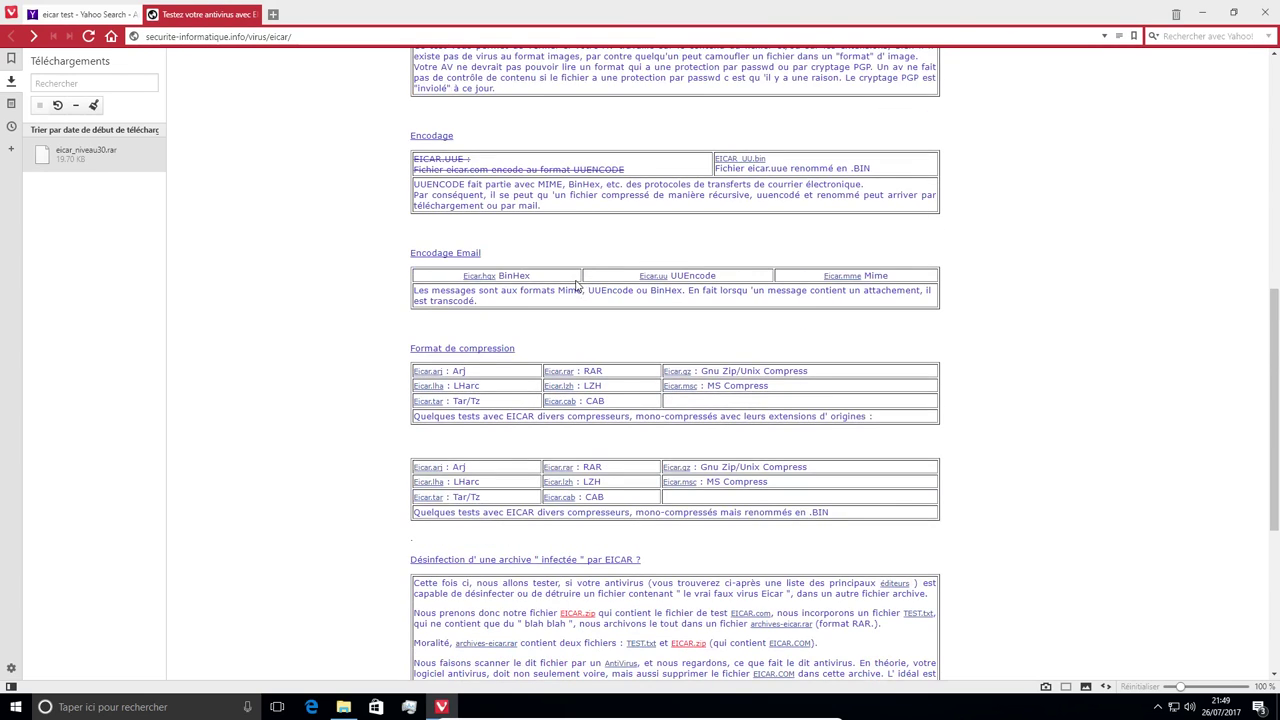
{"action": "scroll", "coordinate": [553, 285], "scroll_direction": "up", "scroll_amount": 3}
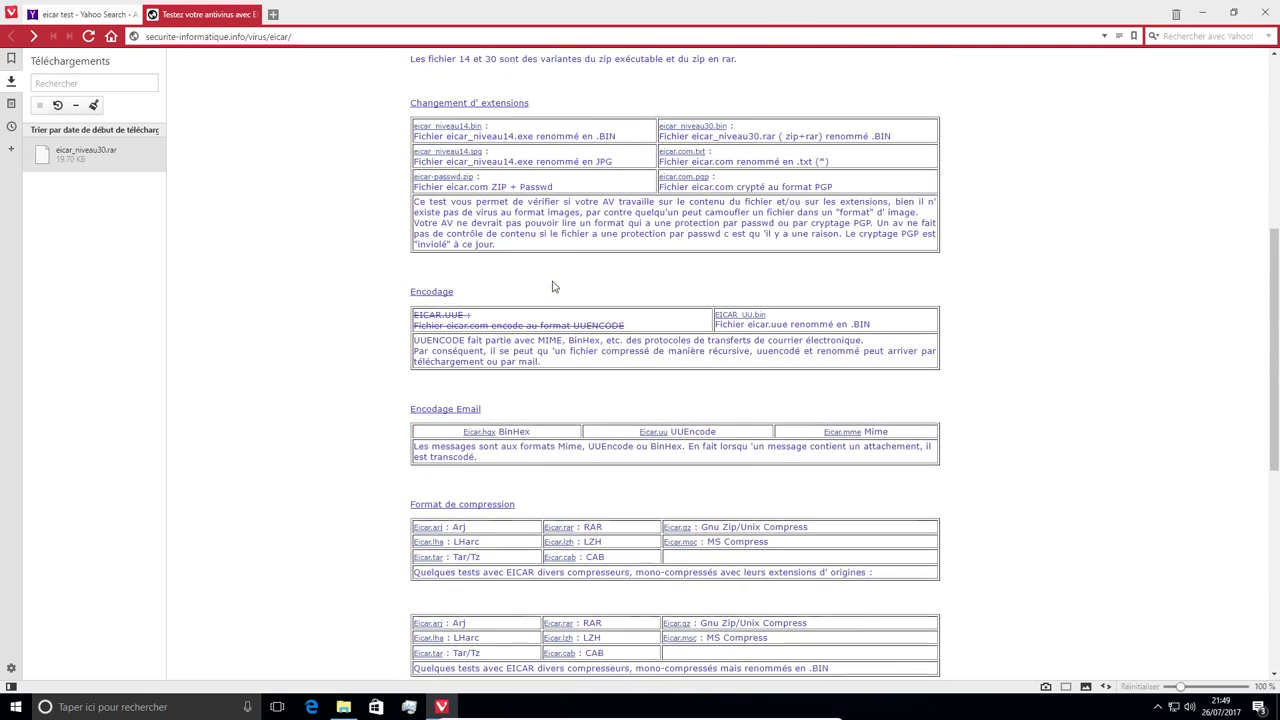
Step: Download the password-protected eicar-passwd.zip and save it in the Téléchargements folder
{"action": "left_click", "coordinate": [440, 222]}
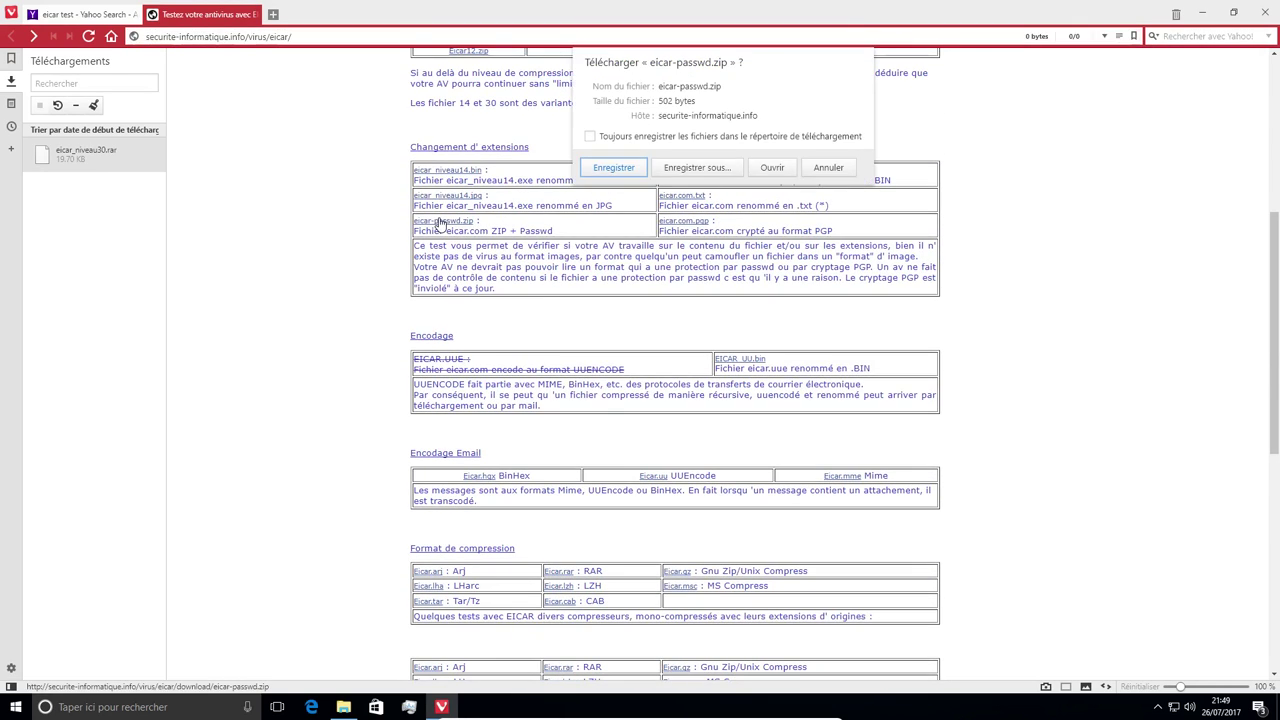
{"action": "left_click", "coordinate": [700, 168]}
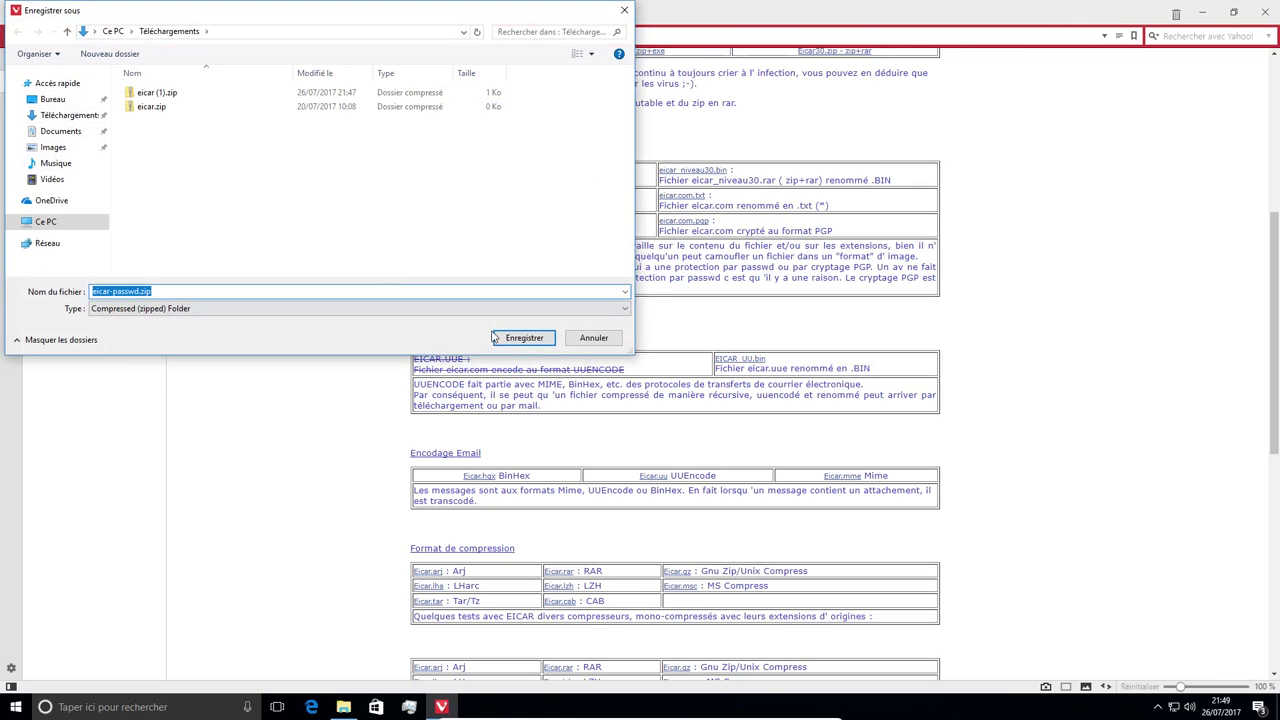
{"action": "left_click", "coordinate": [524, 337]}
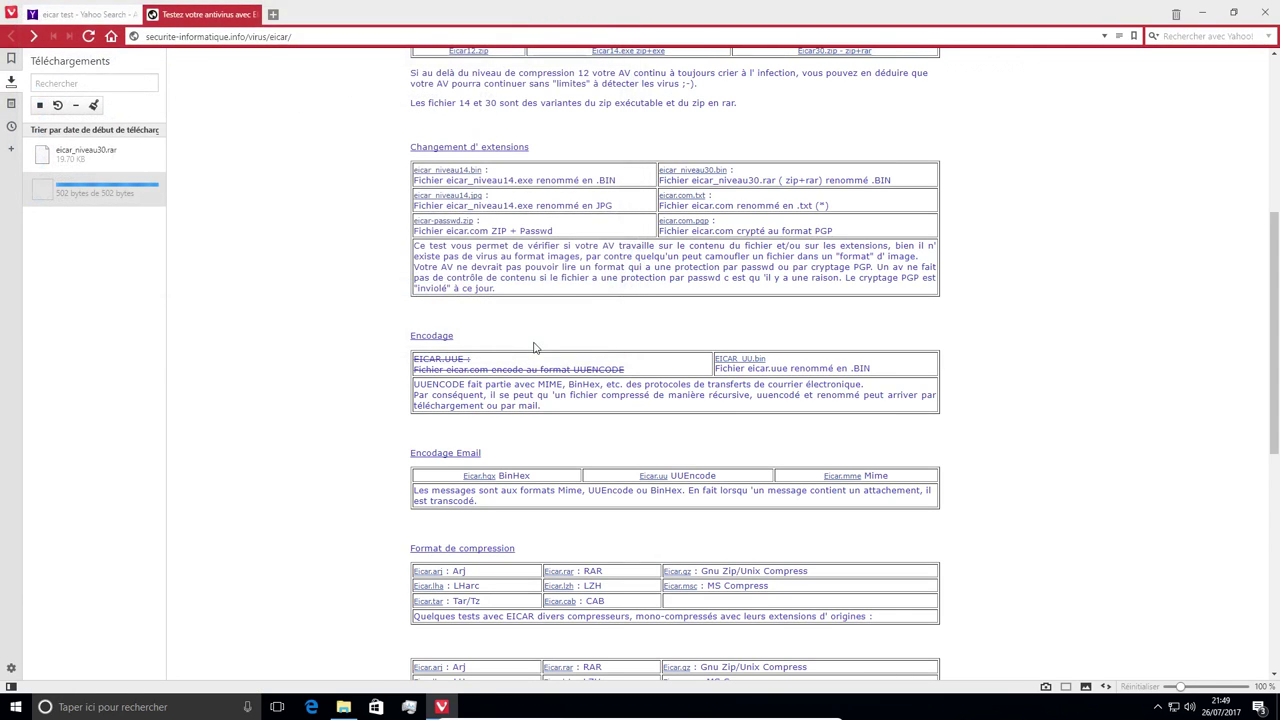
Step: Minimize the browser, scan eicar-passwd.zip for viruses with Kaspersky, and close the scan window
{"action": "left_click", "coordinate": [1202, 12]}
{"action": "right_click", "coordinate": [406, 283]}
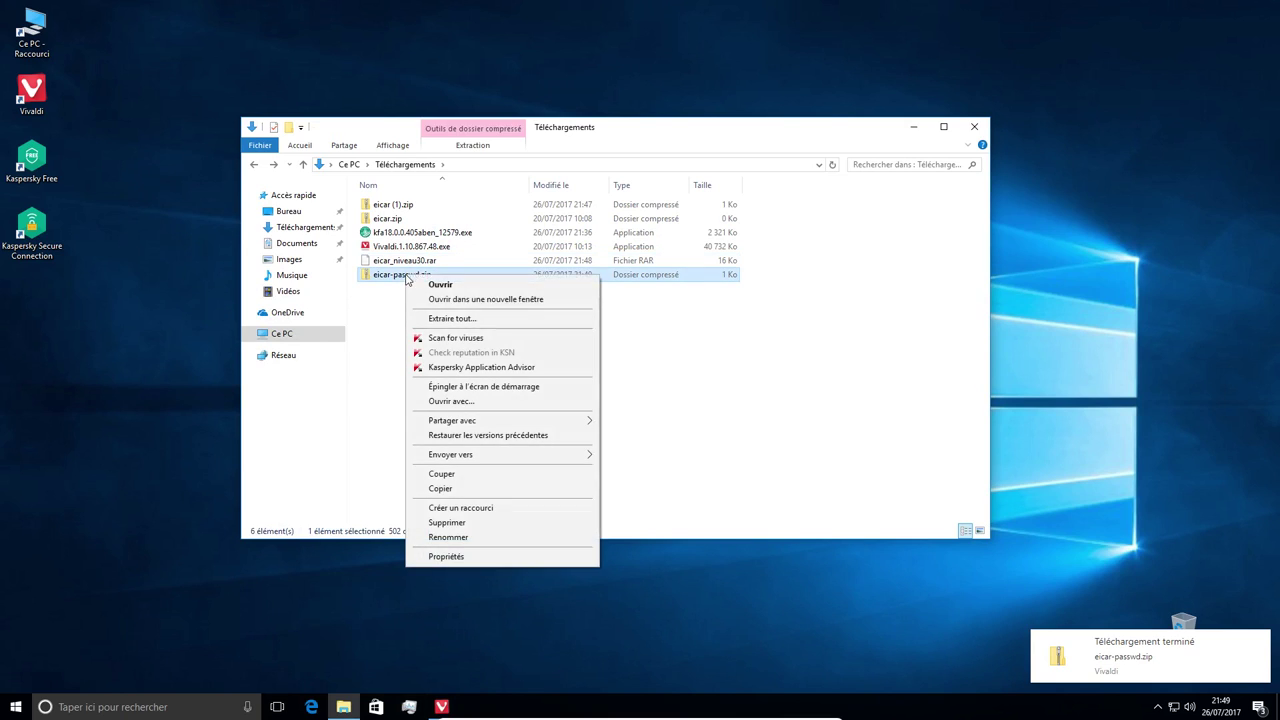
{"action": "left_click", "coordinate": [463, 343]}
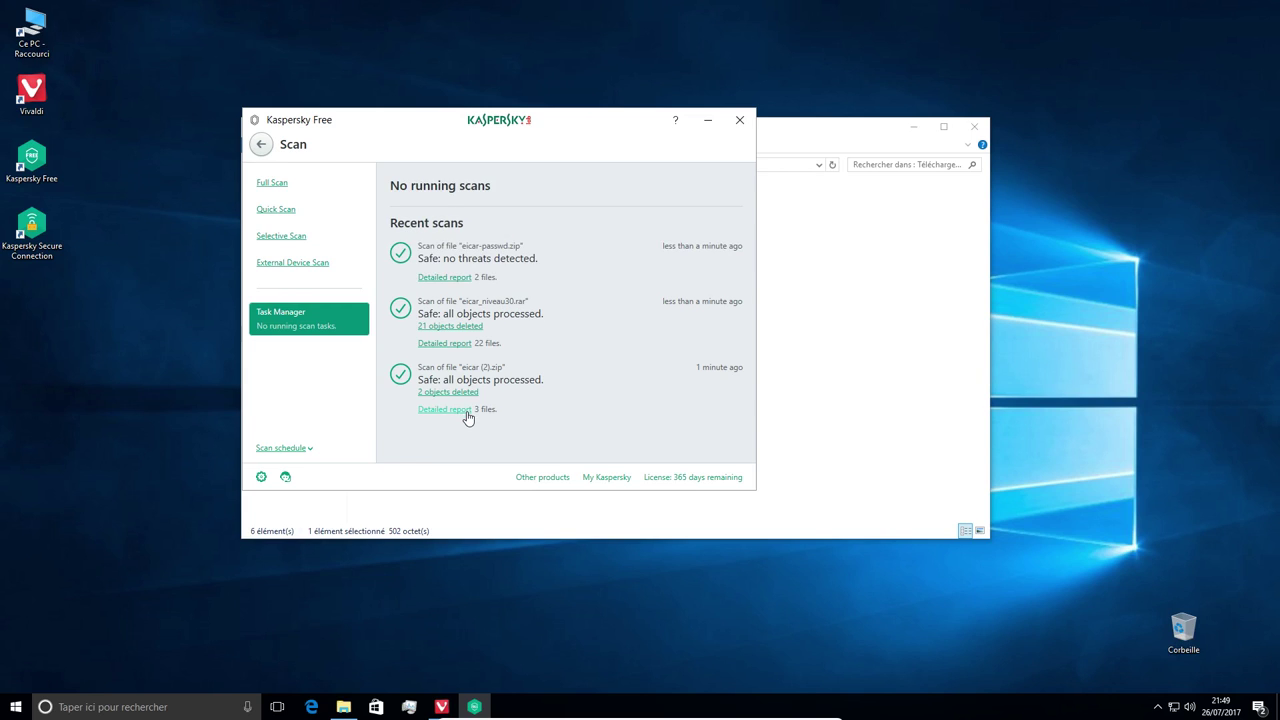
{"action": "left_click", "coordinate": [740, 120]}
Step: Open eicar-passwd.zip and try to open the eicar.zip inside it, entering two guesses for the archive password
{"action": "double_click", "coordinate": [442, 283]}
{"action": "double_click", "coordinate": [415, 205]}
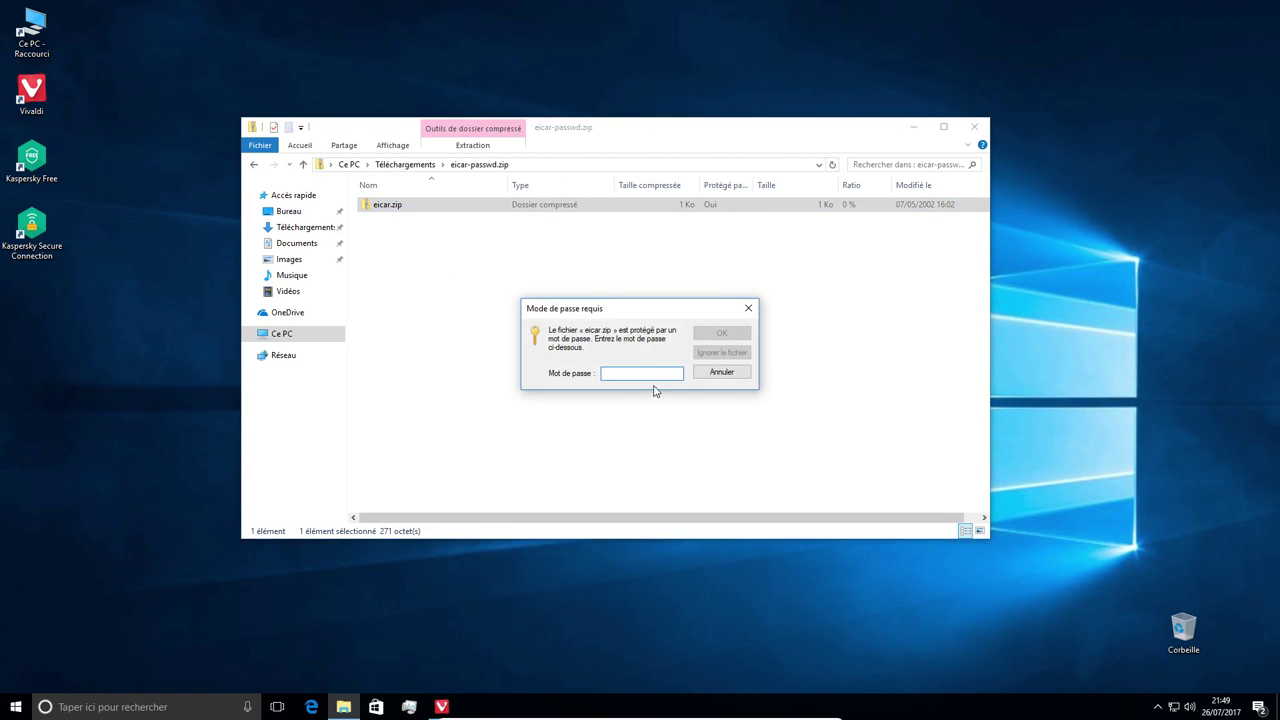
{"action": "type", "text": "inf"}
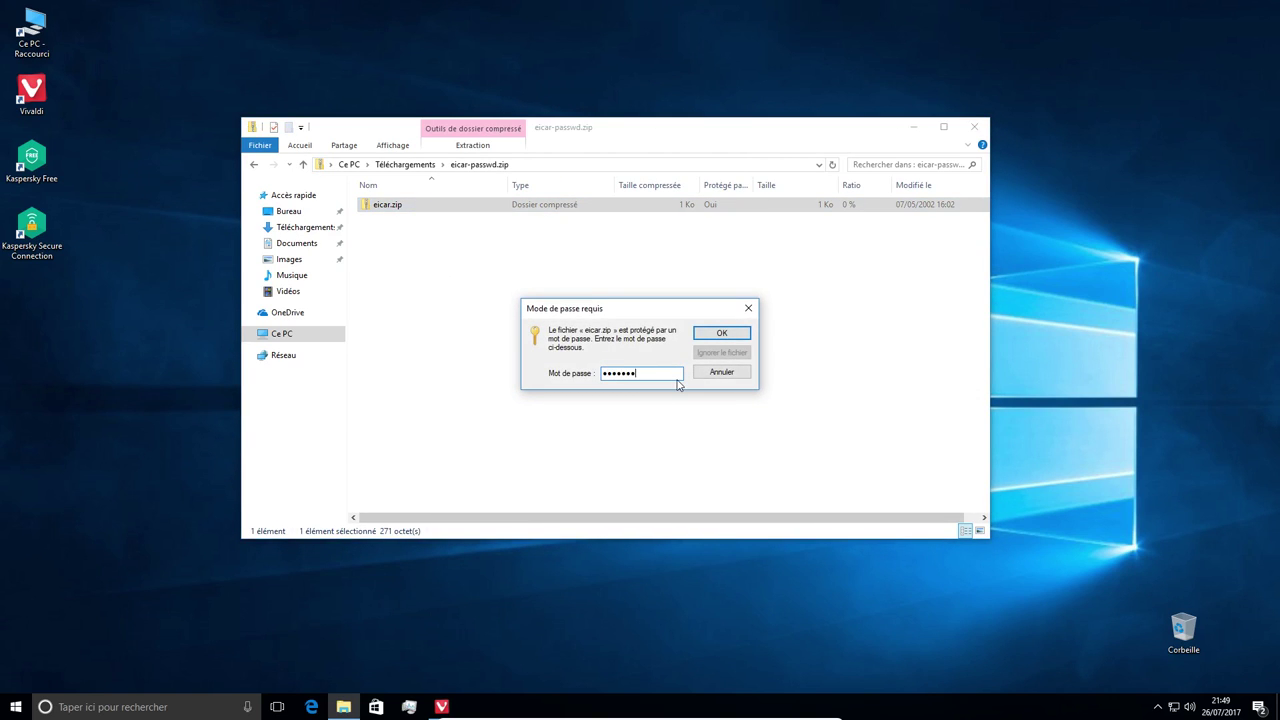
{"action": "type", "text": "ecte"}
{"action": "key", "text": "Return"}
{"action": "left_click", "coordinate": [728, 351]}
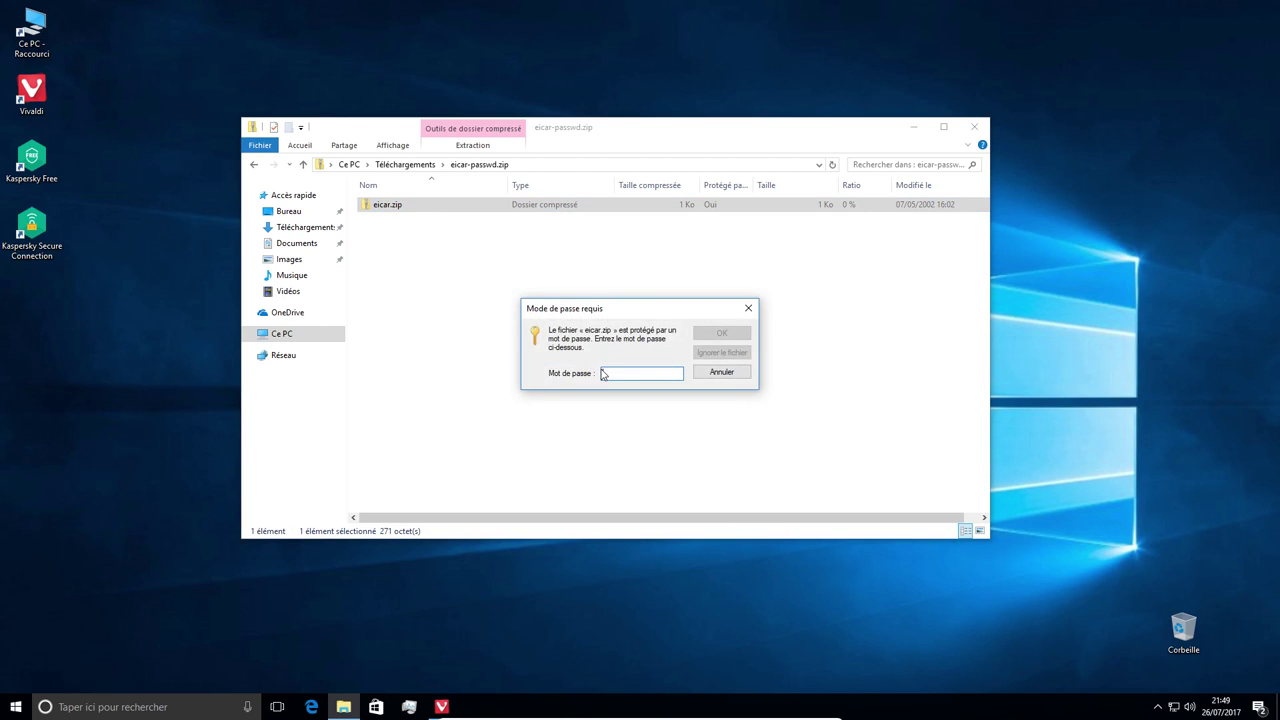
{"action": "type", "text": "infec"}
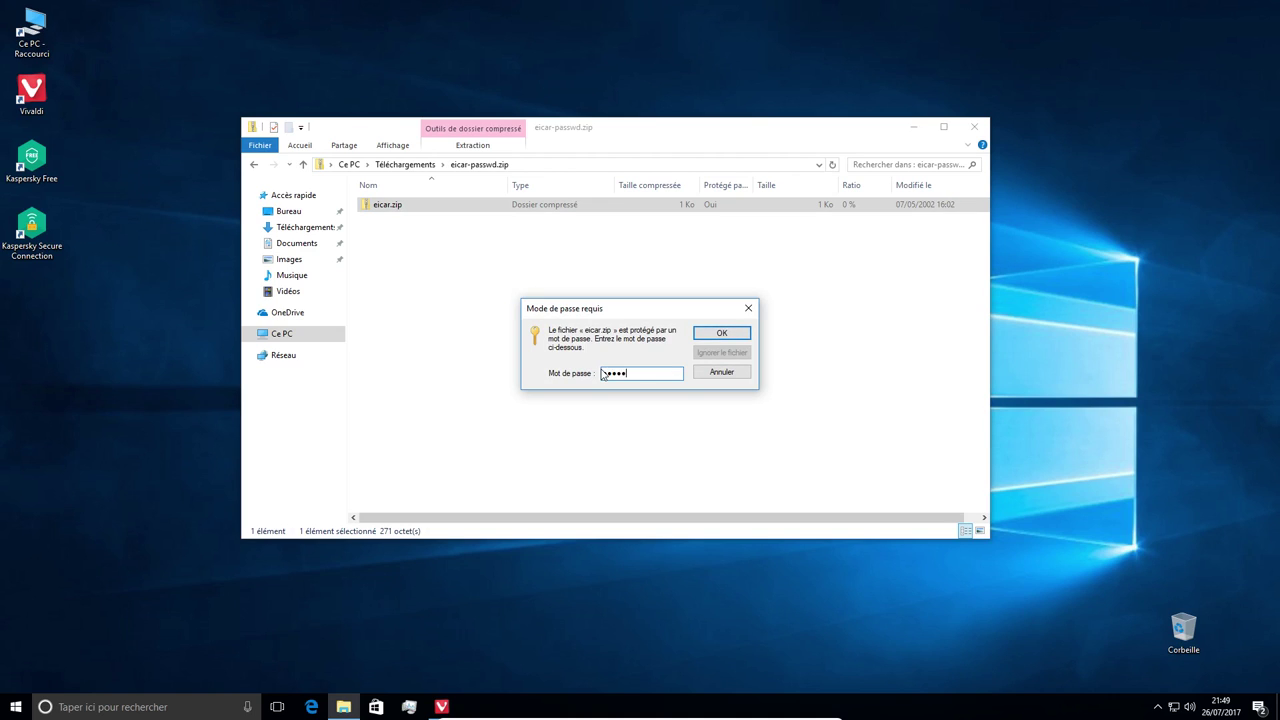
{"action": "key", "text": "Return"}
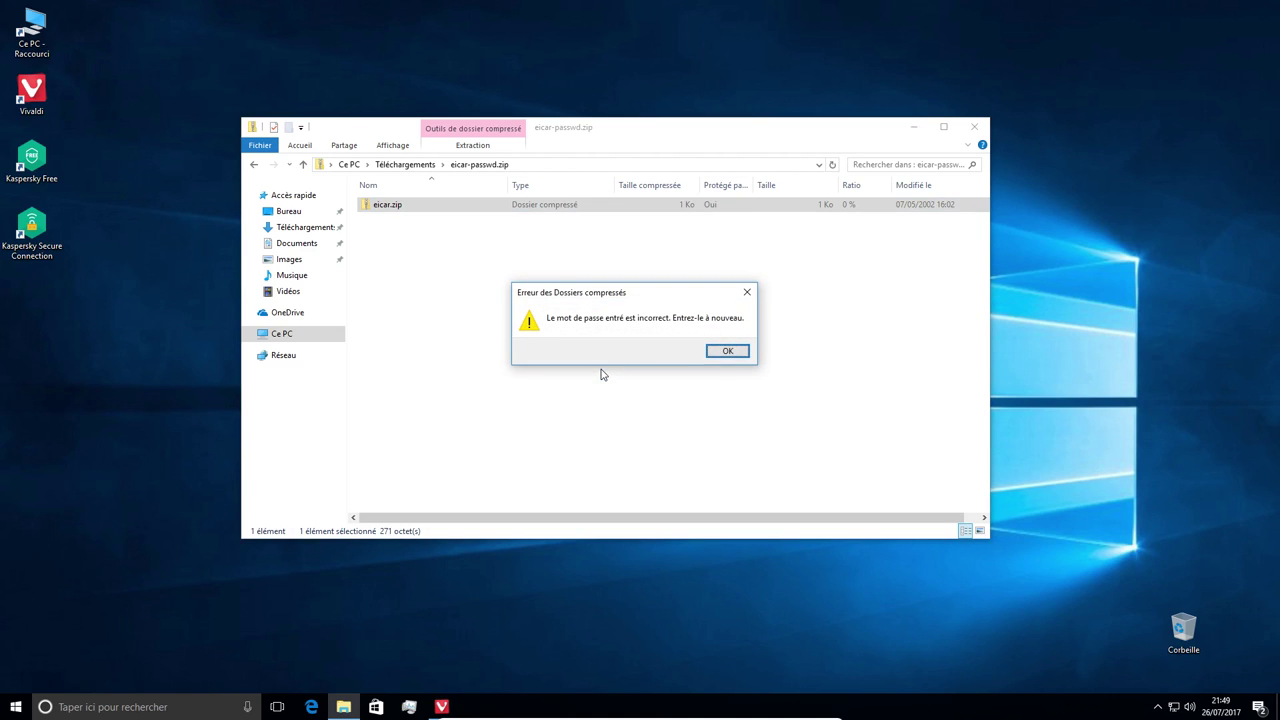
{"action": "left_click", "coordinate": [728, 351]}
Step: Check the download page in Vivaldi, try another archive password for eicar.zip, cancel the password prompt, and return to the Téléchargements folder
{"action": "left_click", "coordinate": [442, 707]}
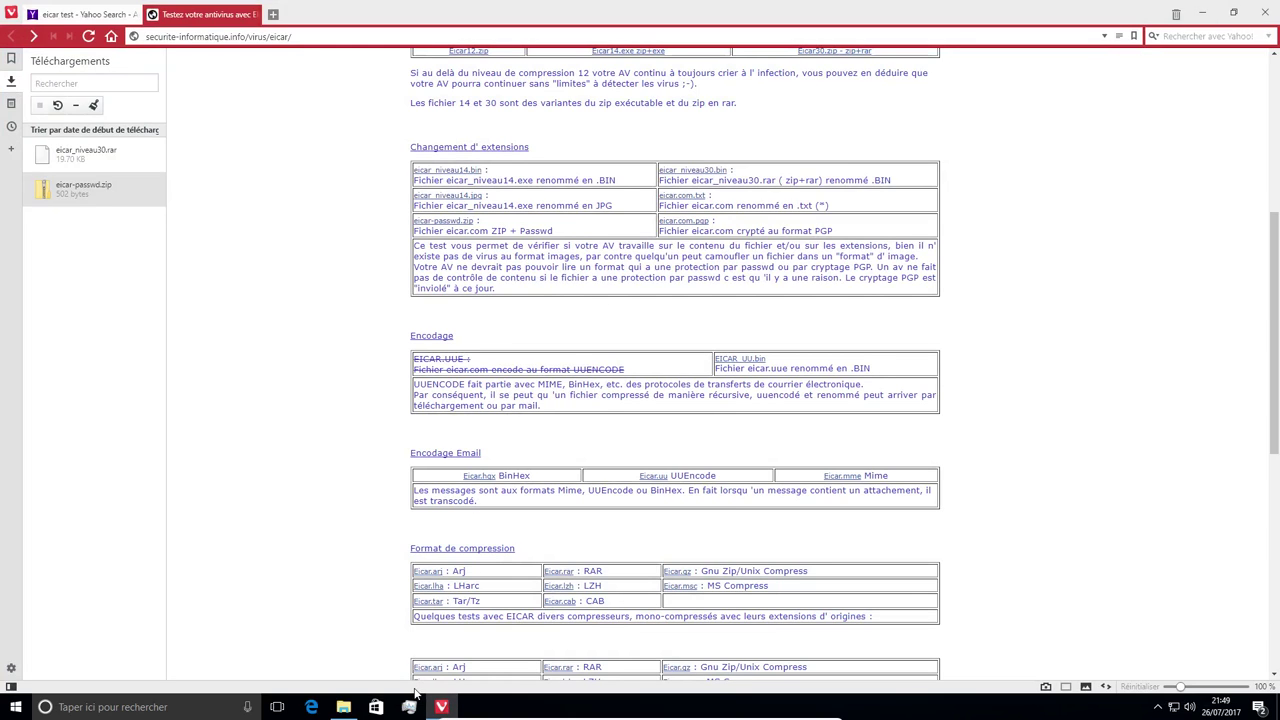
{"action": "left_click", "coordinate": [442, 707]}
{"action": "type", "text": "in"}
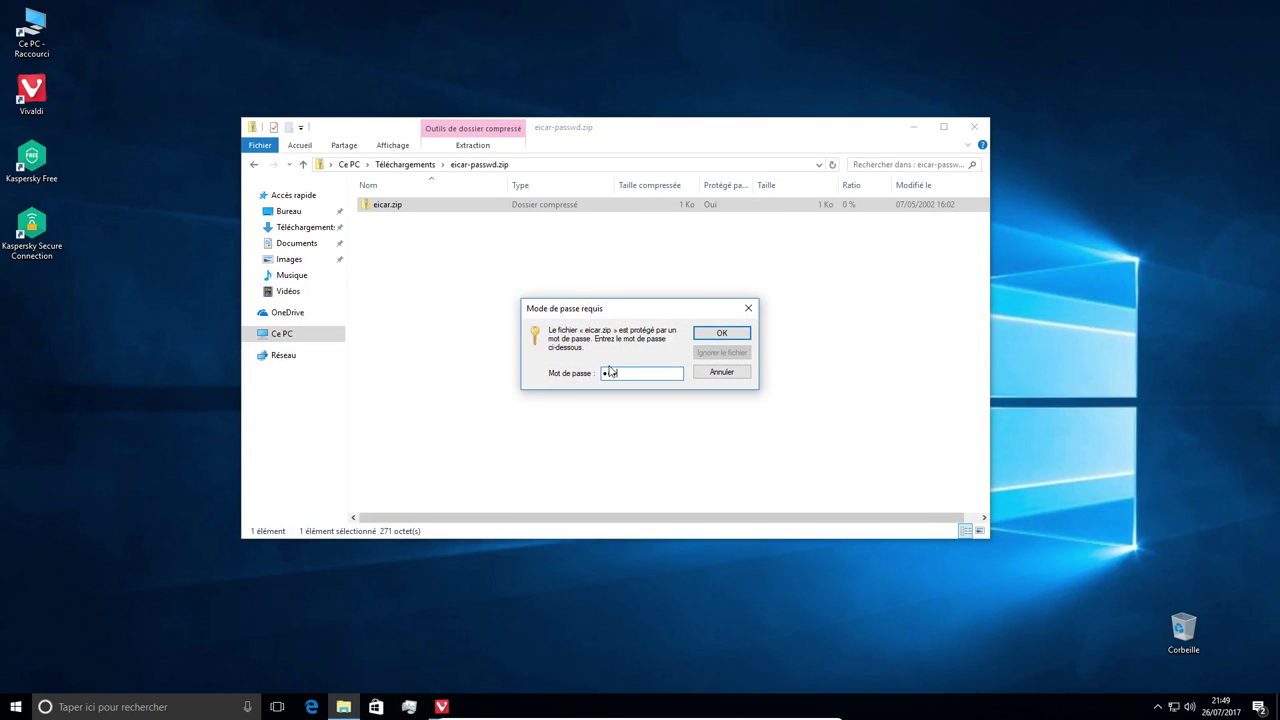
{"action": "key", "text": "Return"}
{"action": "left_click", "coordinate": [712, 358]}
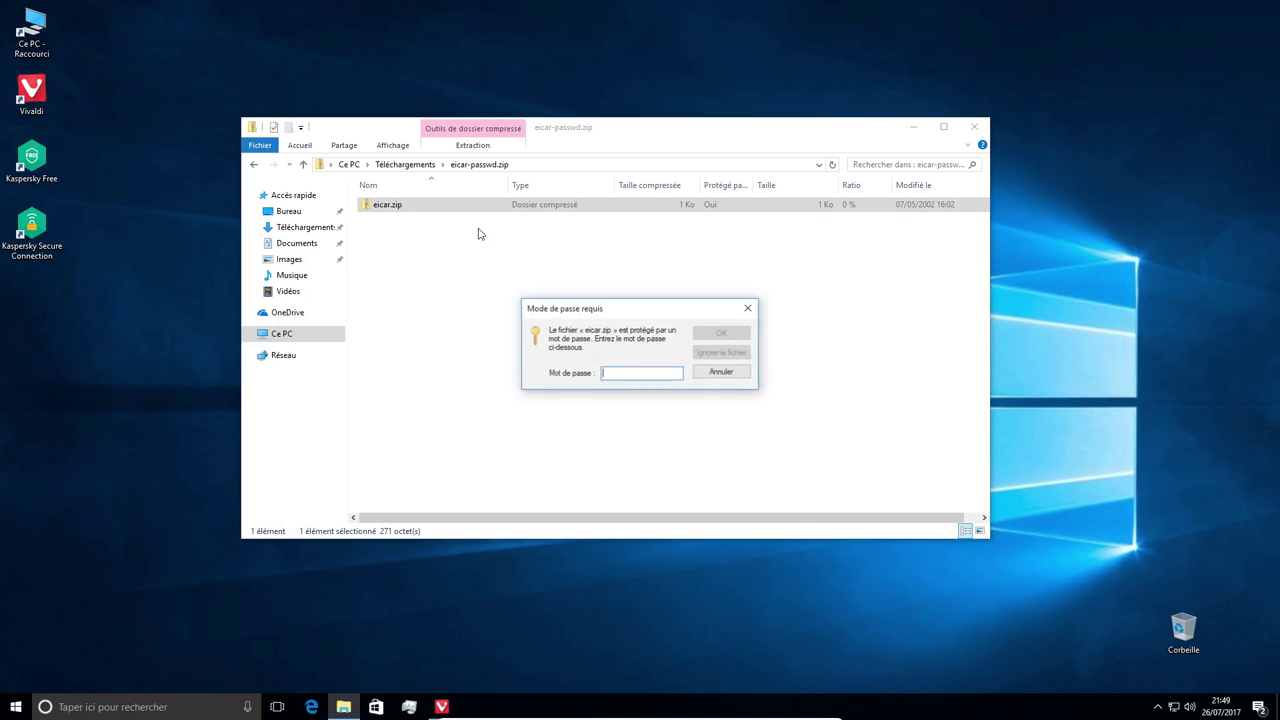
{"action": "left_click", "coordinate": [742, 372]}
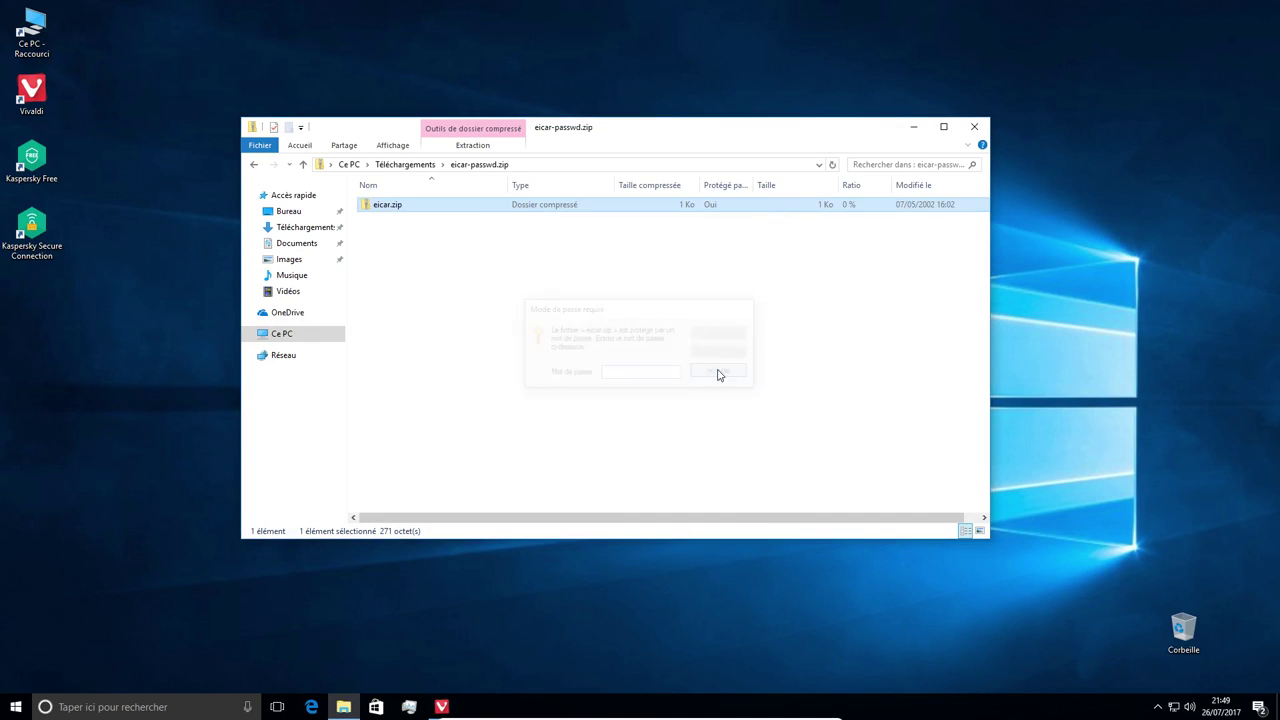
{"action": "left_click", "coordinate": [402, 164]}
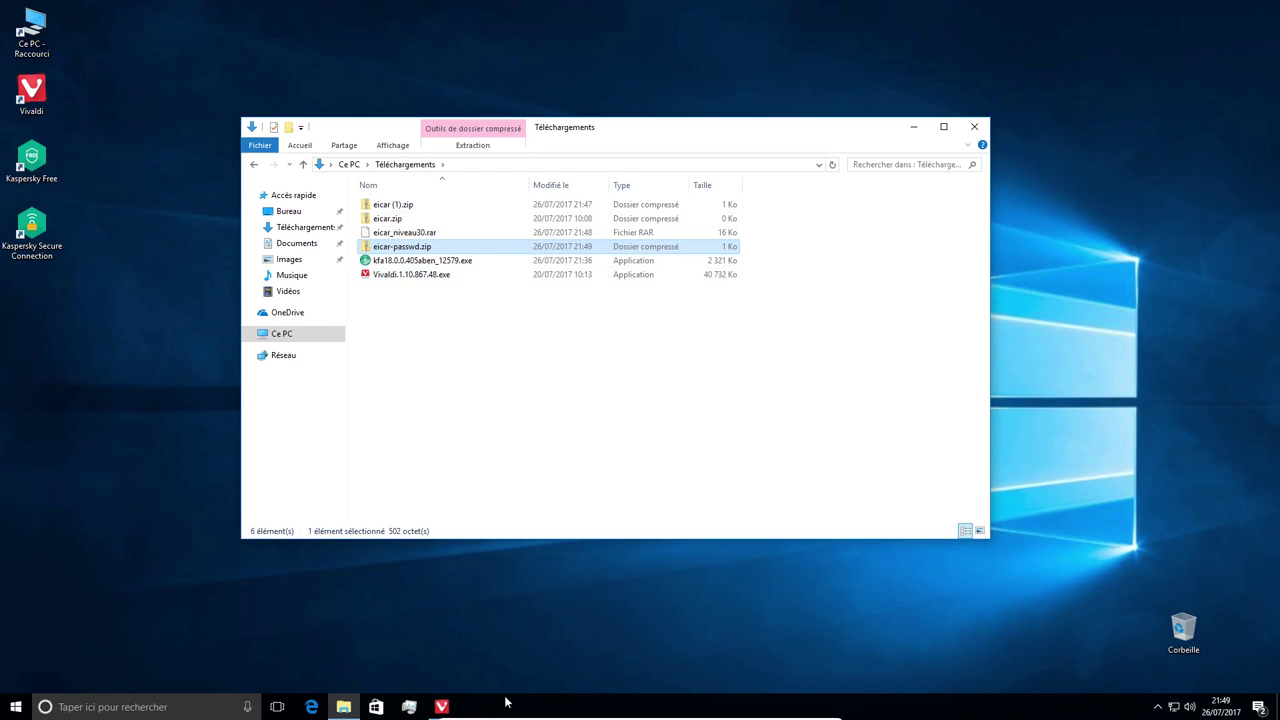
Step: Open Kaspersky Free, re-enable the Web Anti-Virus component from the protection details, and close the Kaspersky window
{"action": "left_click", "coordinate": [1158, 707]}
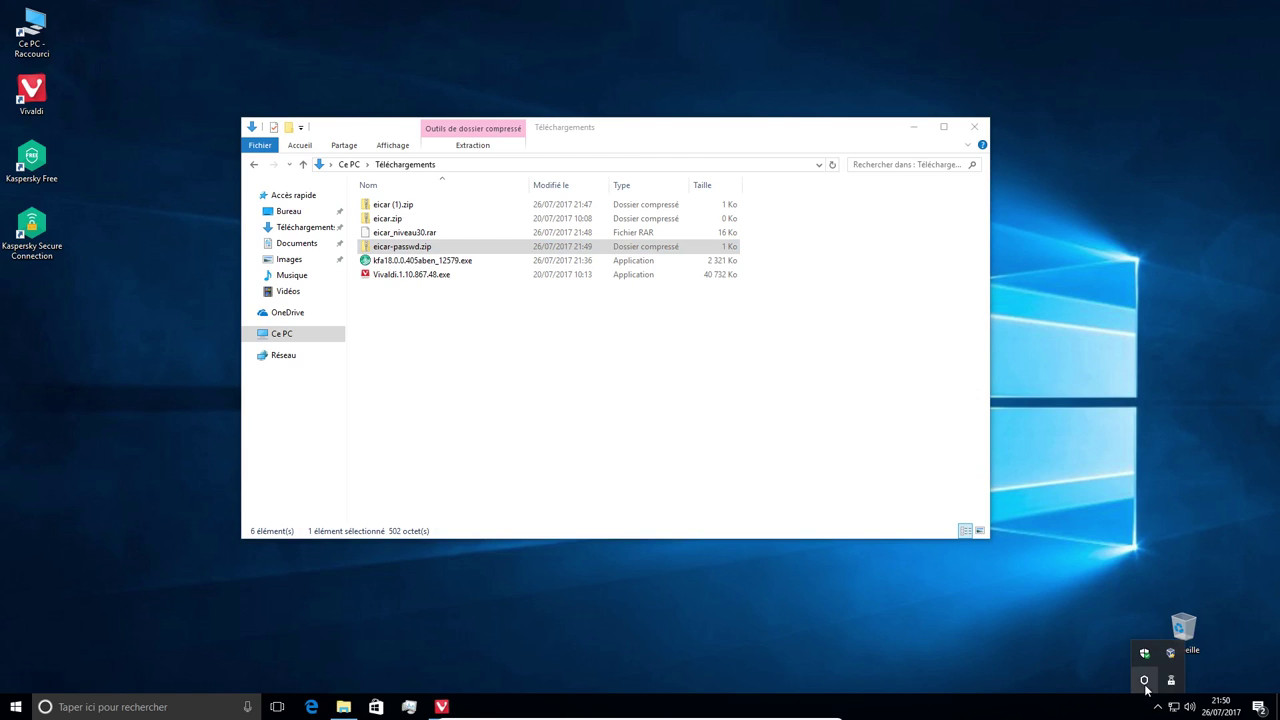
{"action": "left_click", "coordinate": [1145, 682]}
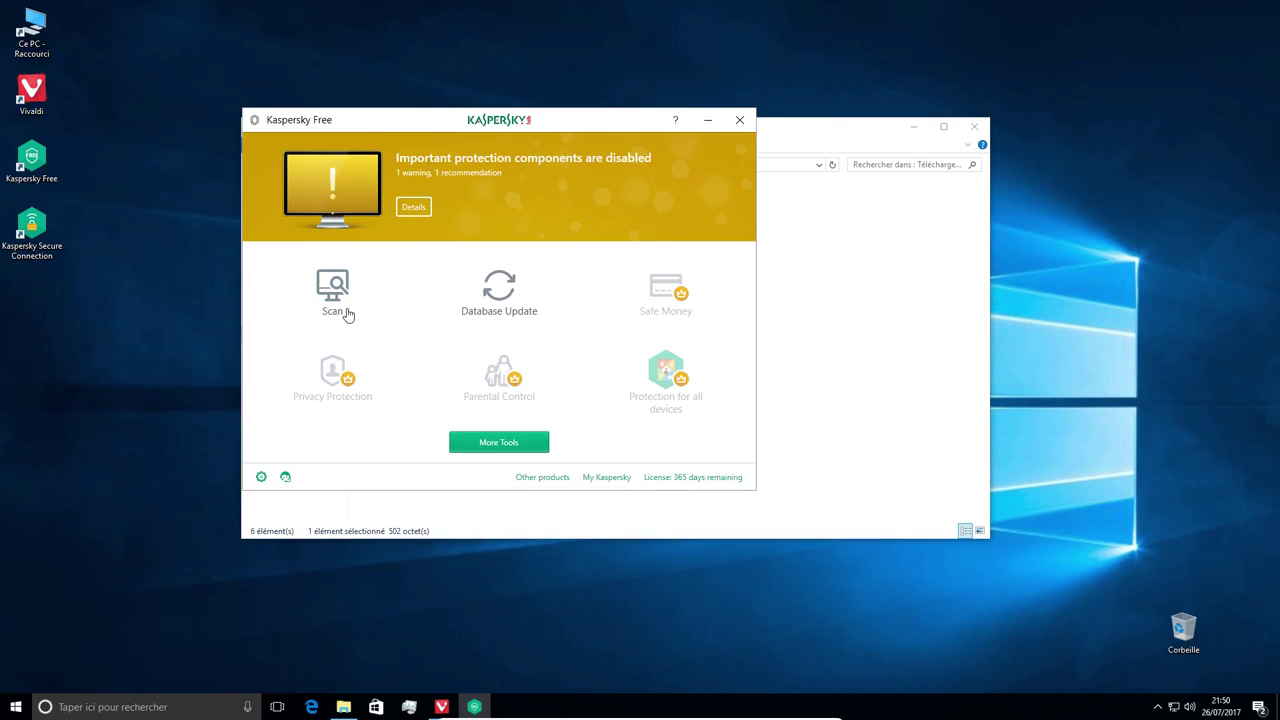
{"action": "left_click", "coordinate": [416, 206]}
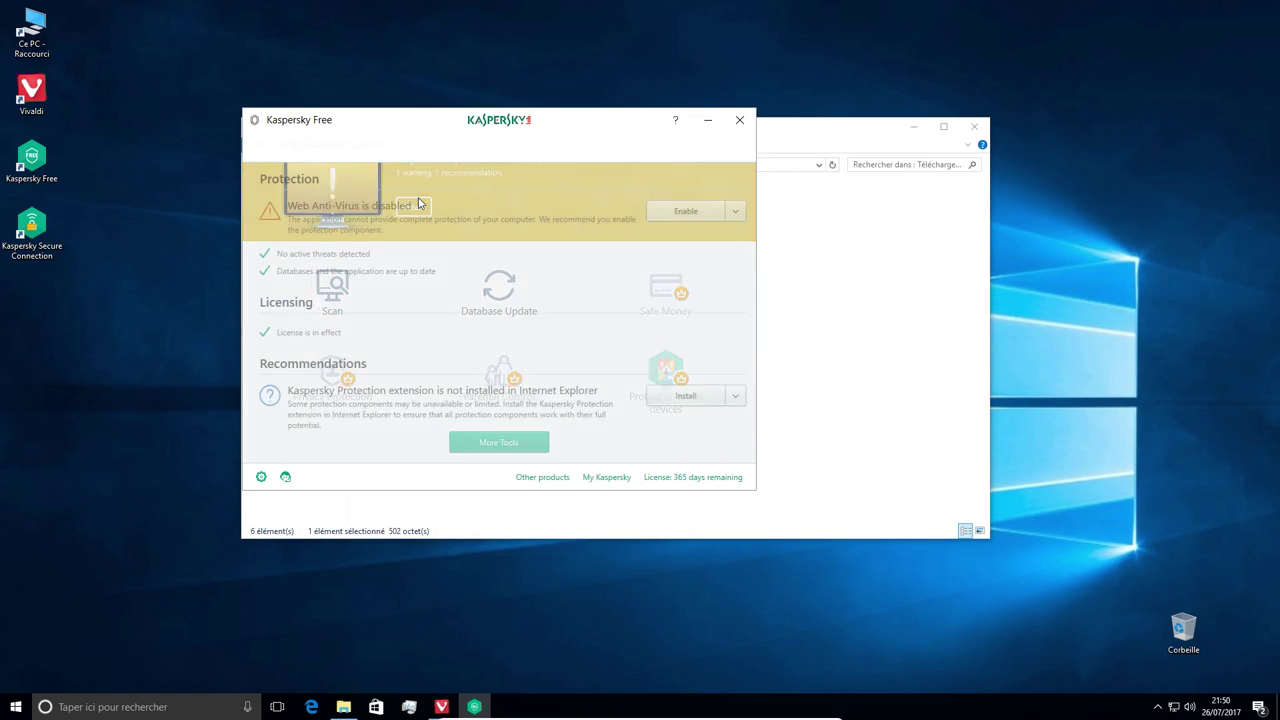
{"action": "left_click", "coordinate": [682, 212]}
{"action": "left_click", "coordinate": [737, 125]}
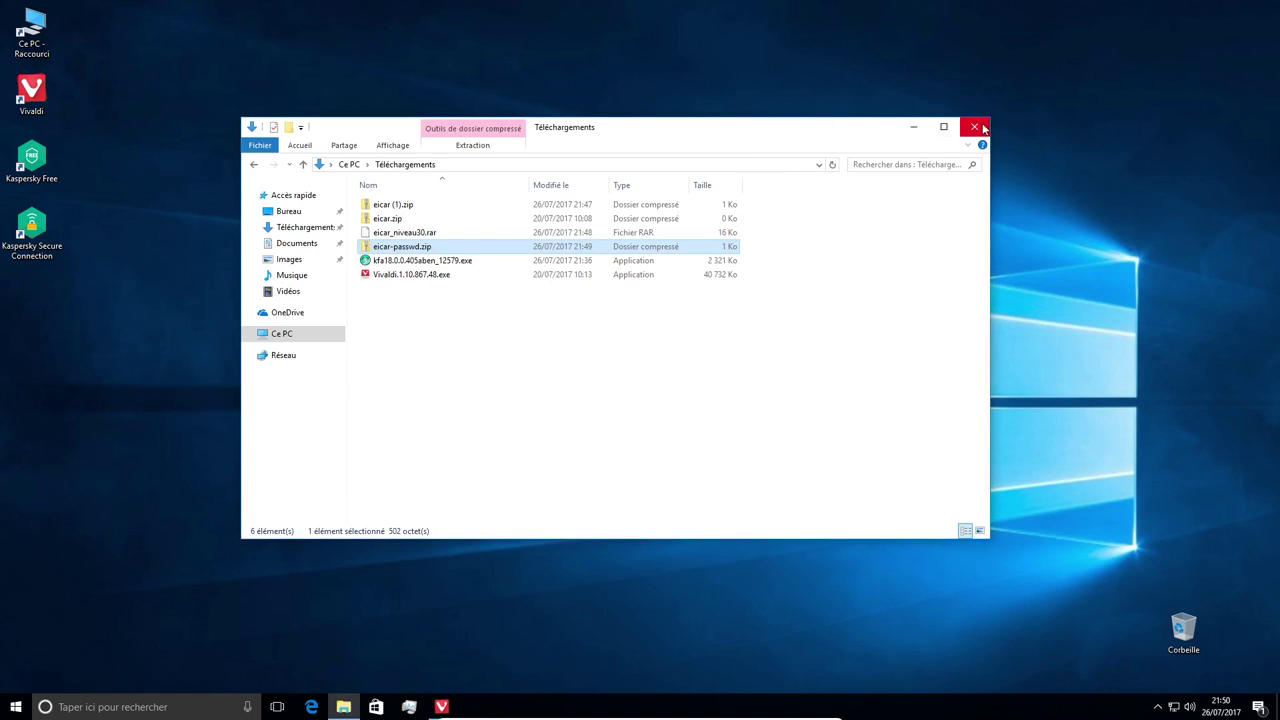
Step: Close the Téléchargements folder window, bring Vivaldi back up, and close it
{"action": "left_click", "coordinate": [974, 126]}
{"action": "left_click", "coordinate": [441, 706]}
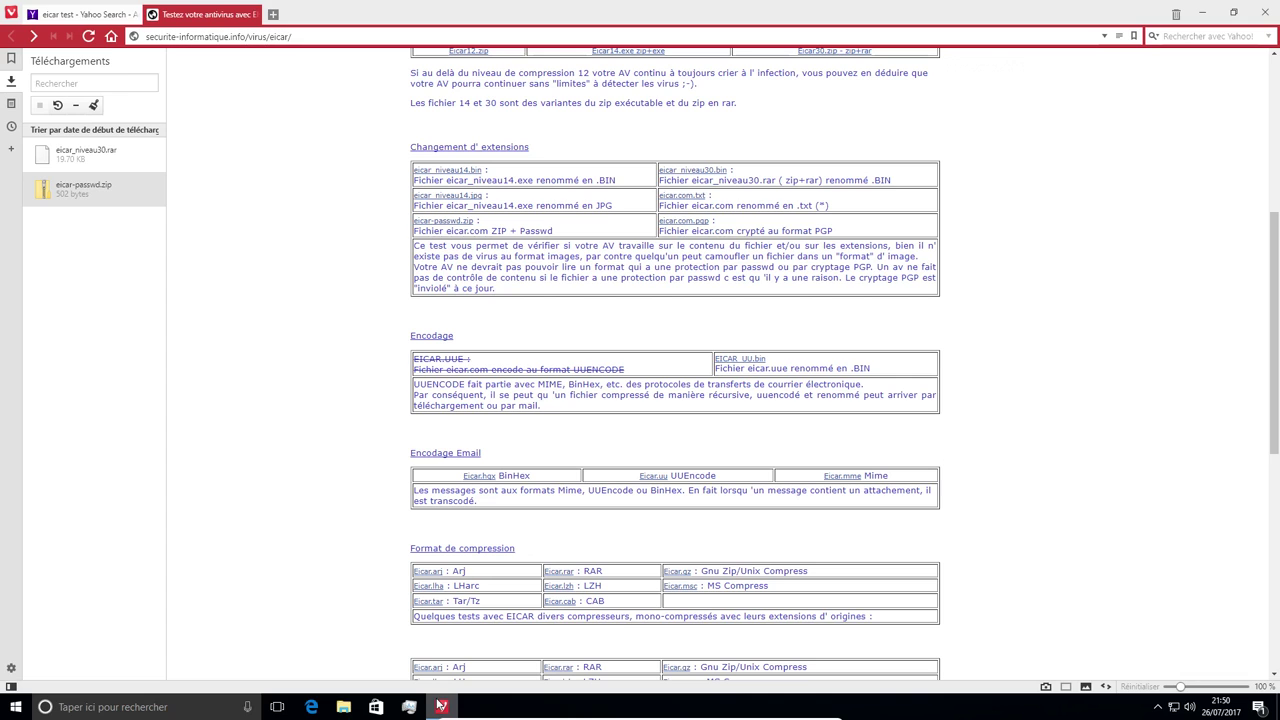
{"action": "left_click", "coordinate": [1264, 12]}
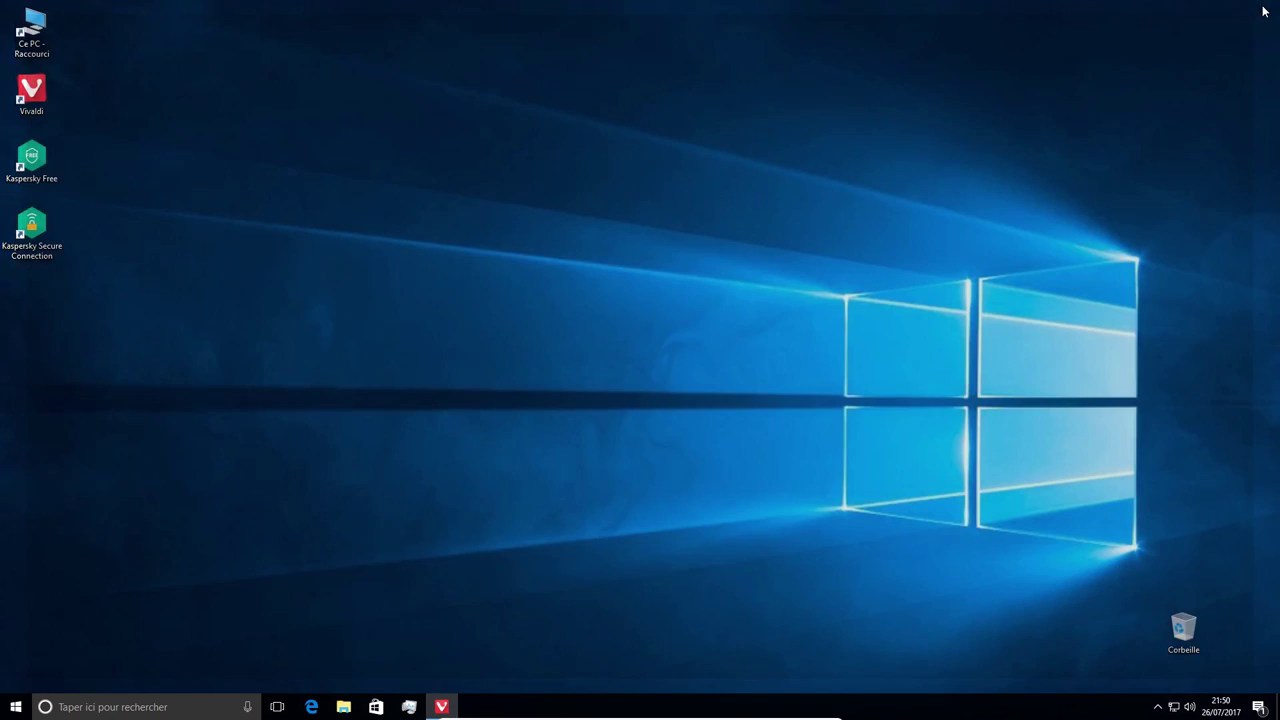
Step: Bring up the Windows power options and check the hidden notification area icons
{"action": "left_click", "coordinate": [4, 712]}
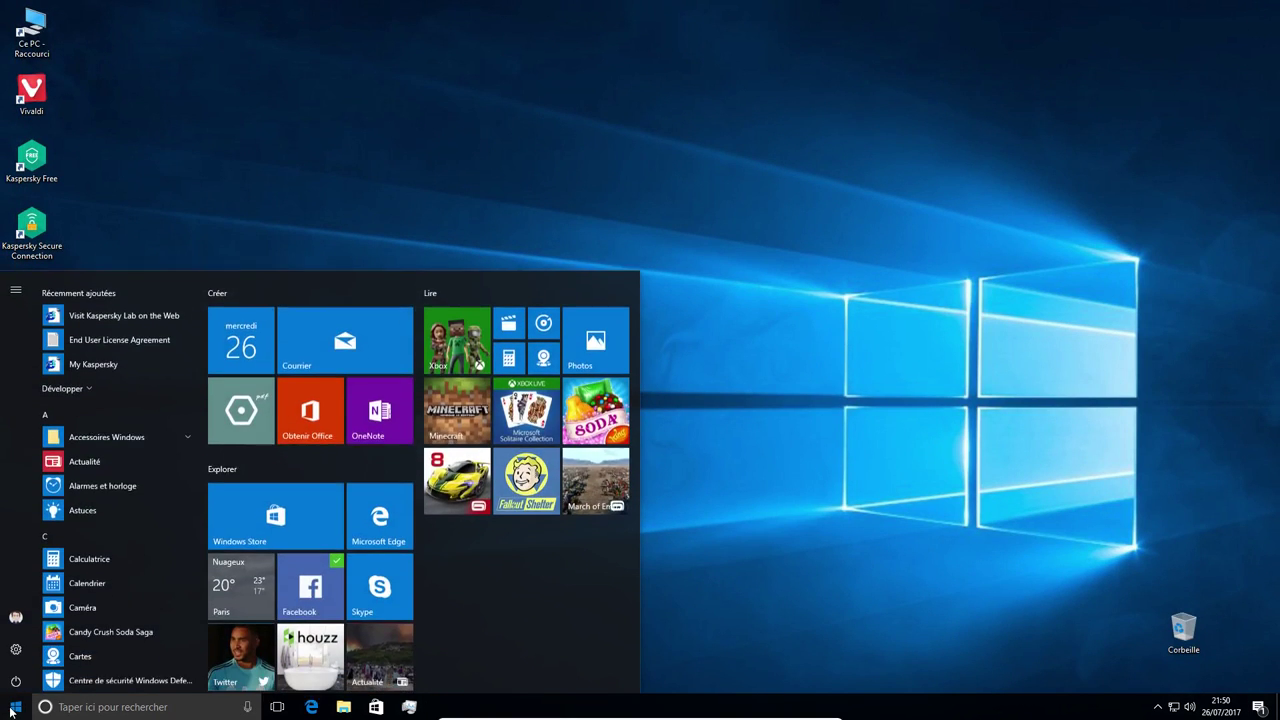
{"action": "left_click", "coordinate": [16, 679]}
{"action": "left_click", "coordinate": [1158, 706]}
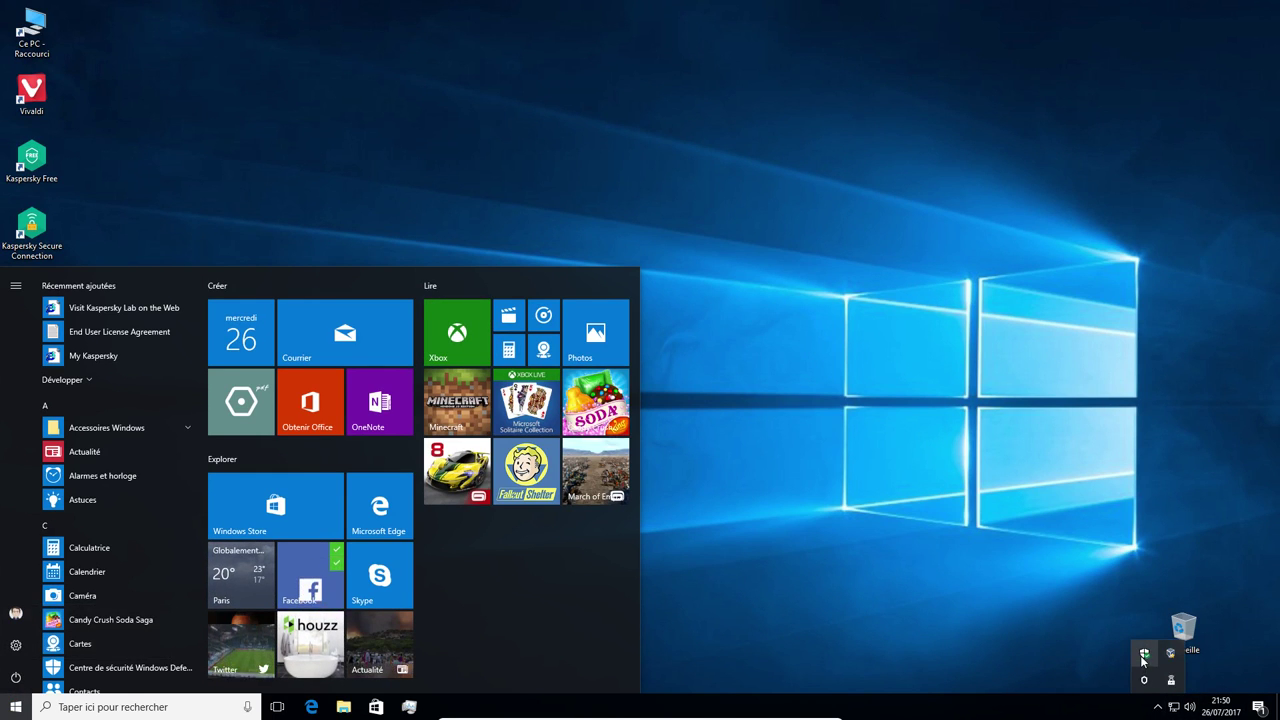
{"action": "mouse_move", "coordinate": [1143, 688]}
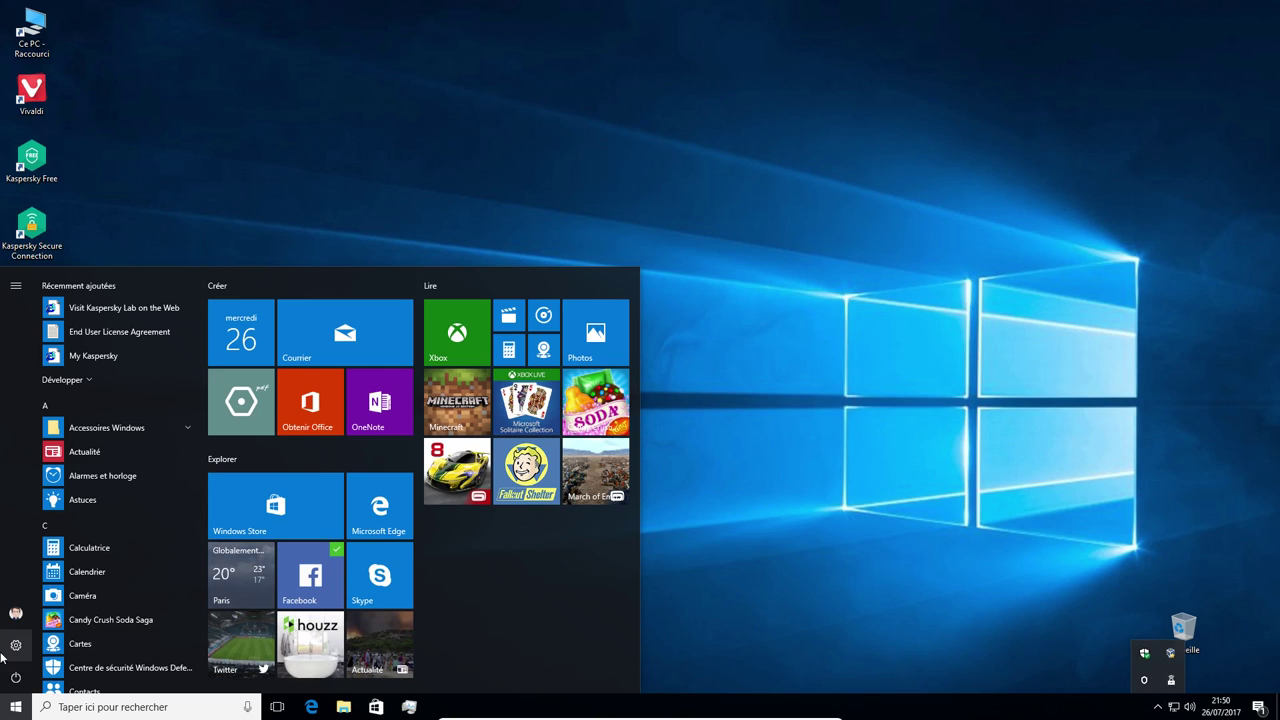
{"action": "left_click", "coordinate": [16, 679]}
{"action": "key", "text": "Escape"}
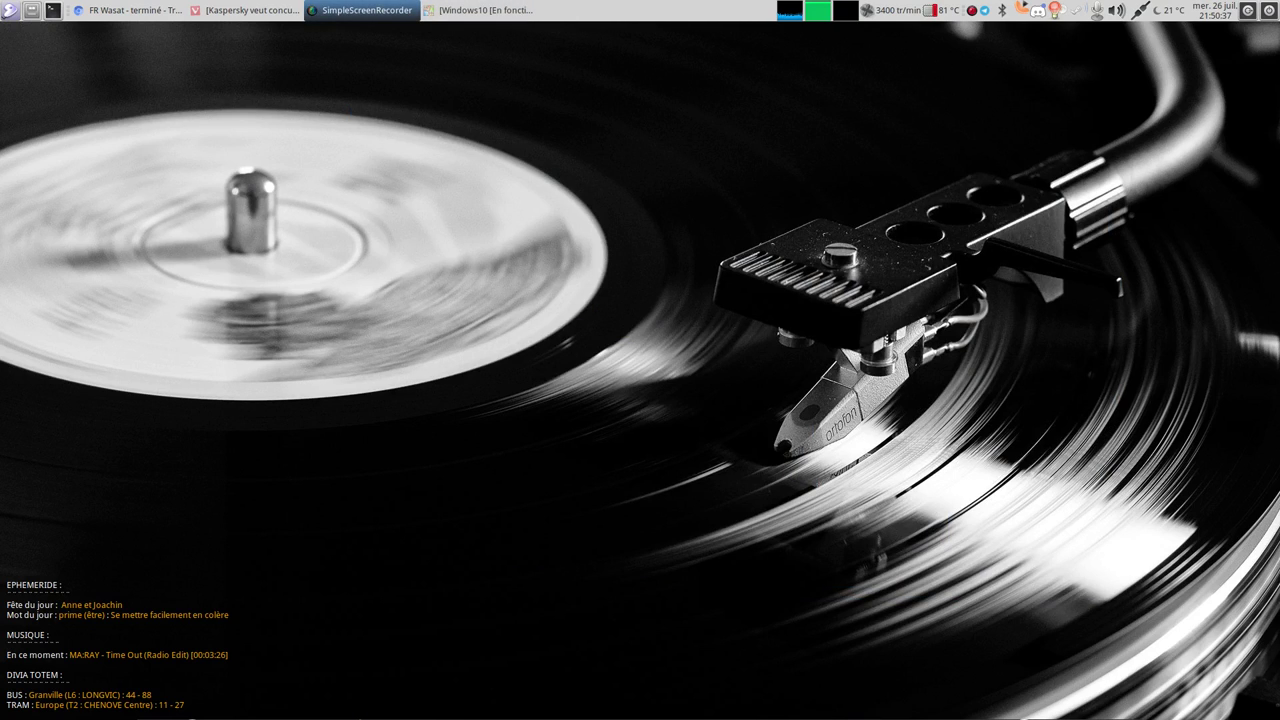
Step: View the silicon.fr article about the Kaspersky Free launch in the host's Vivaldi browser, then minimize the browser
{"action": "left_click", "coordinate": [250, 11]}
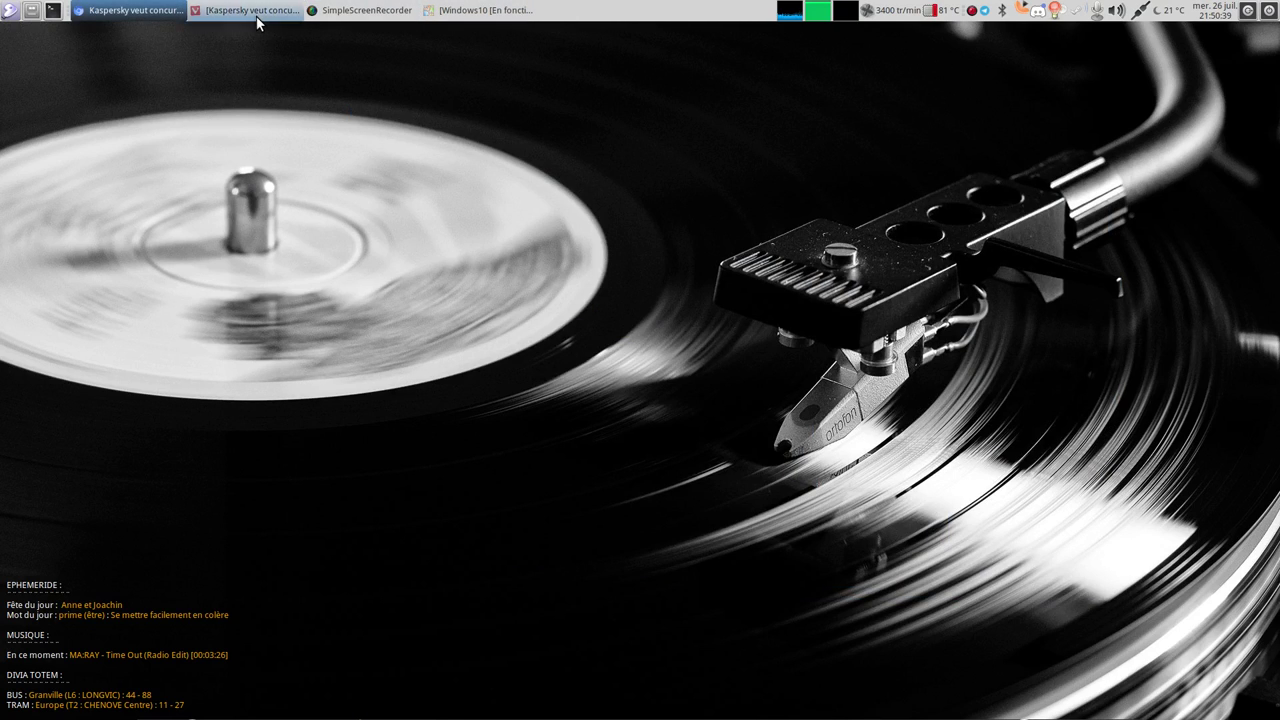
{"action": "scroll", "coordinate": [505, 350], "scroll_direction": "up", "scroll_amount": 3}
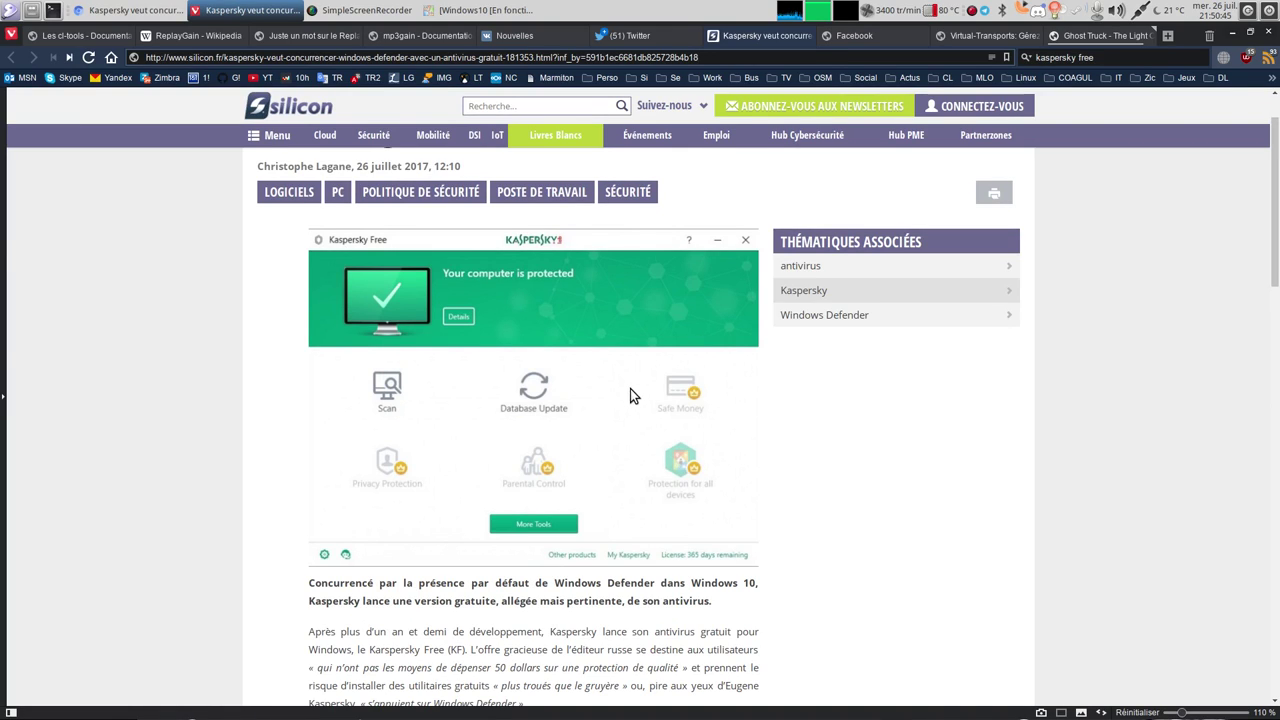
{"action": "left_click", "coordinate": [252, 12]}
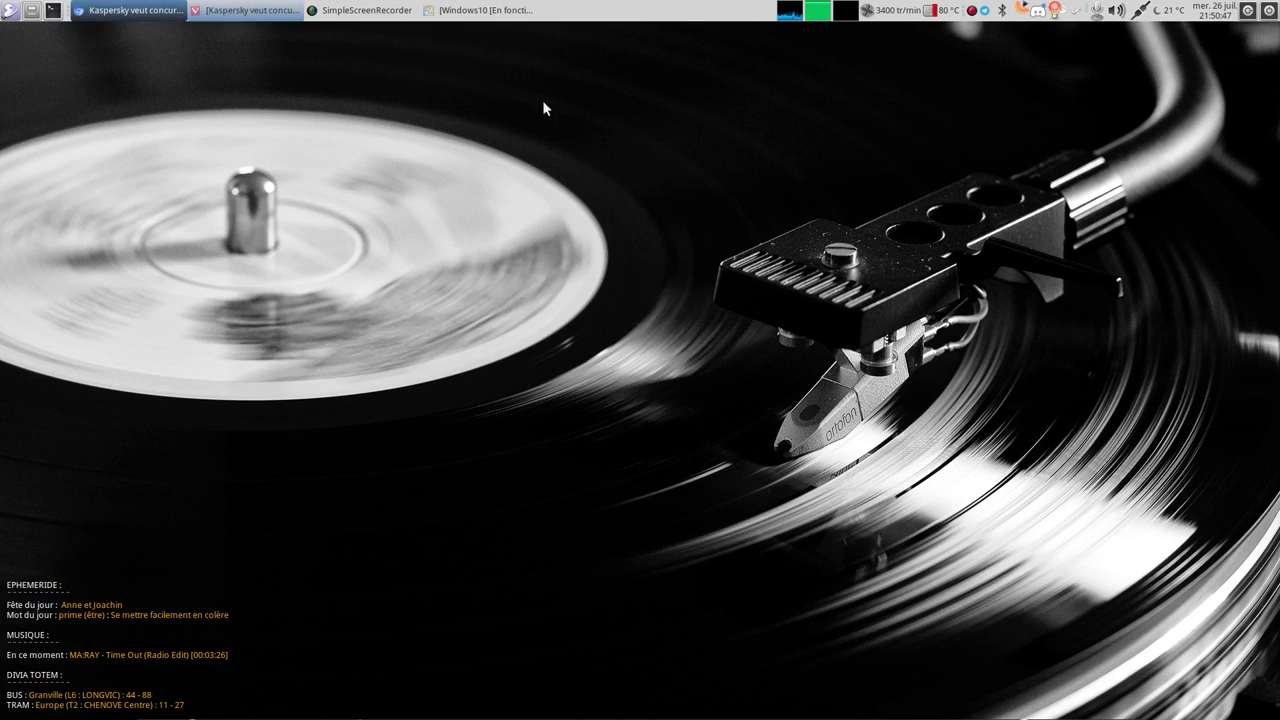